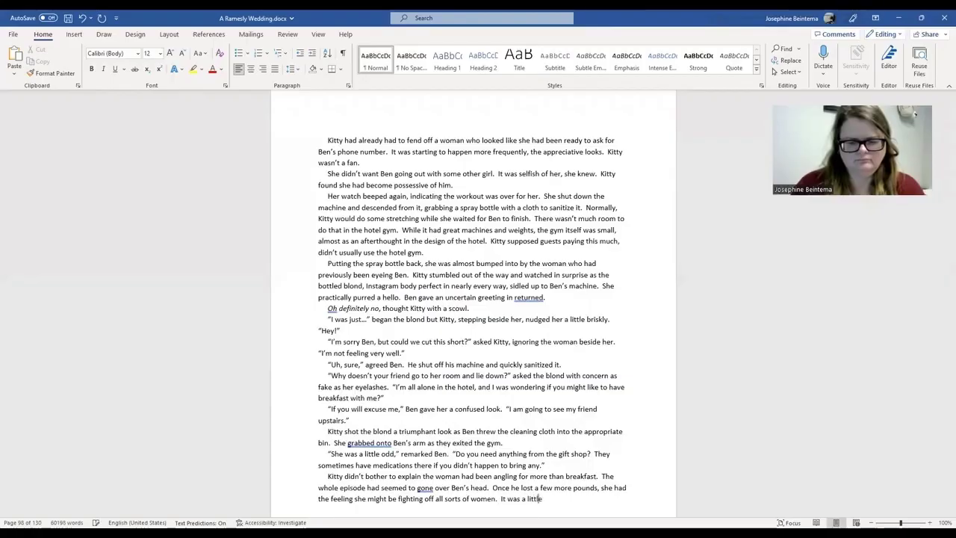
Step: Finish the sentence "It was a little" with "depressing." and start a new paragraph below it
text(depressing.)
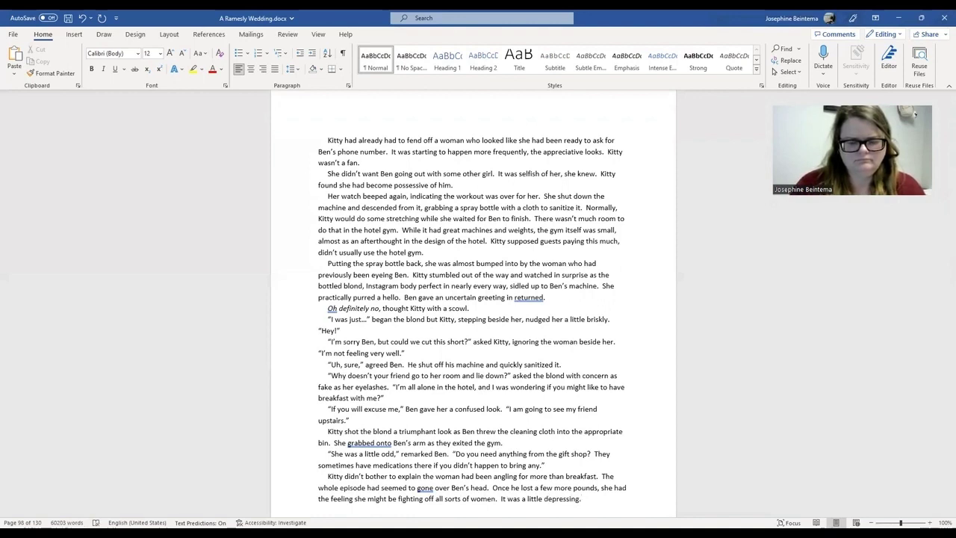
key(Return)
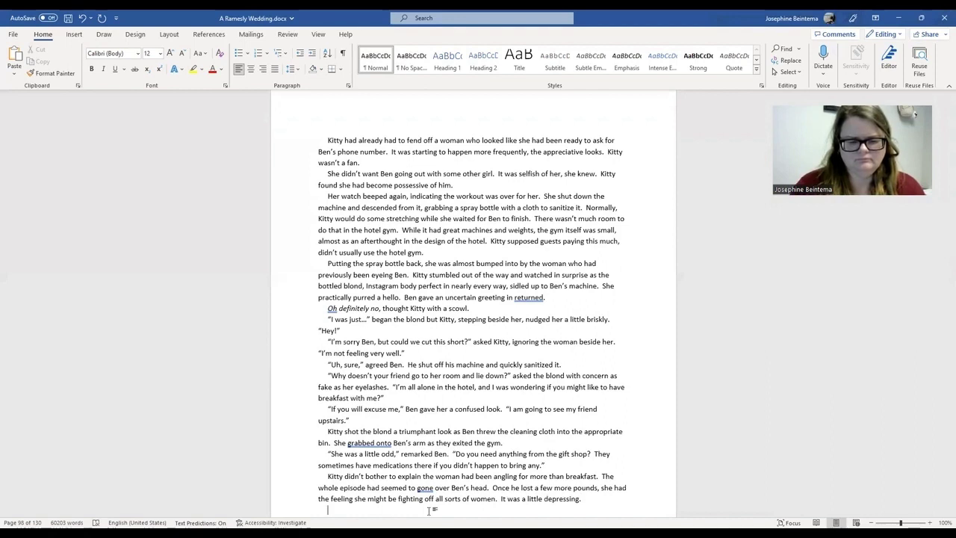
text(")
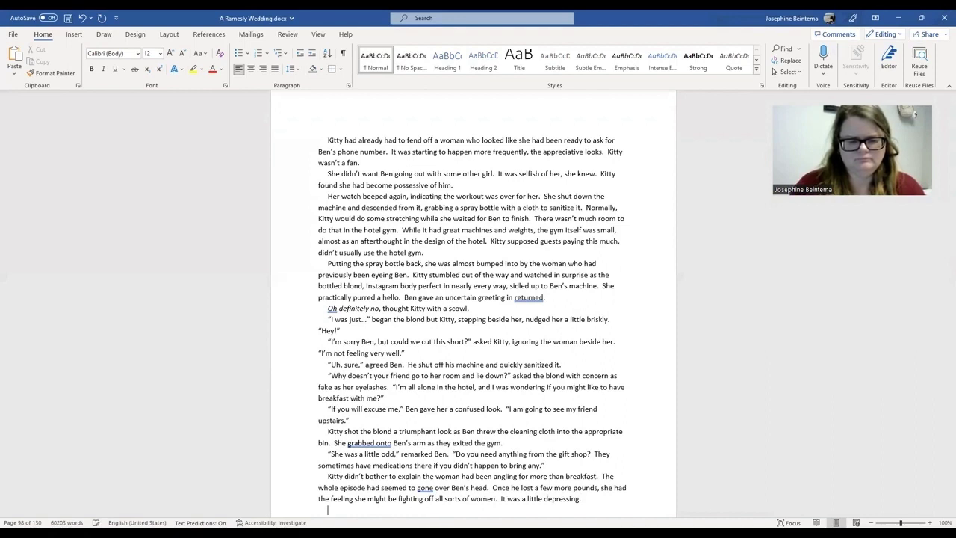
Step: Open the new paragraph with "She had just been about to confess that she was feeling fine when they ran into Mary, Ben's mother."
text(She had just)
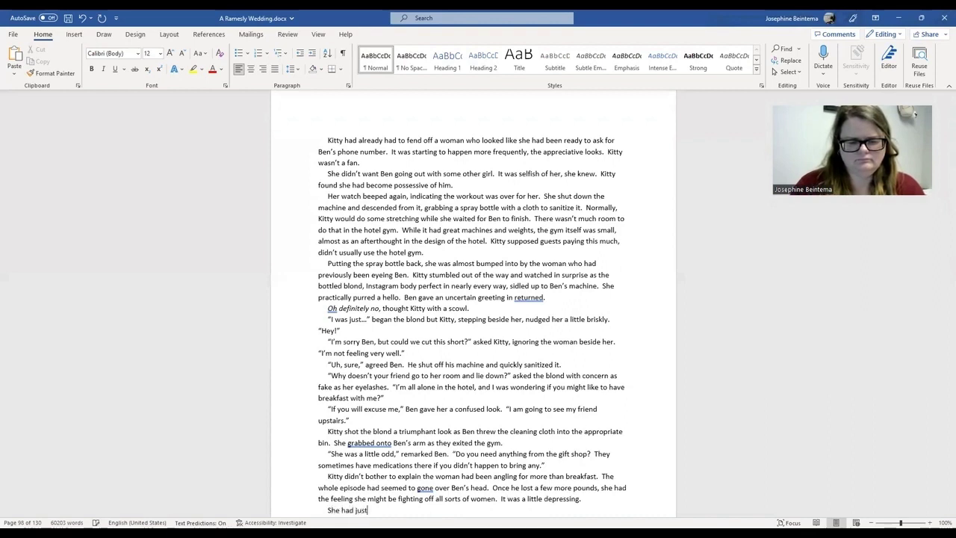
text( been about to)
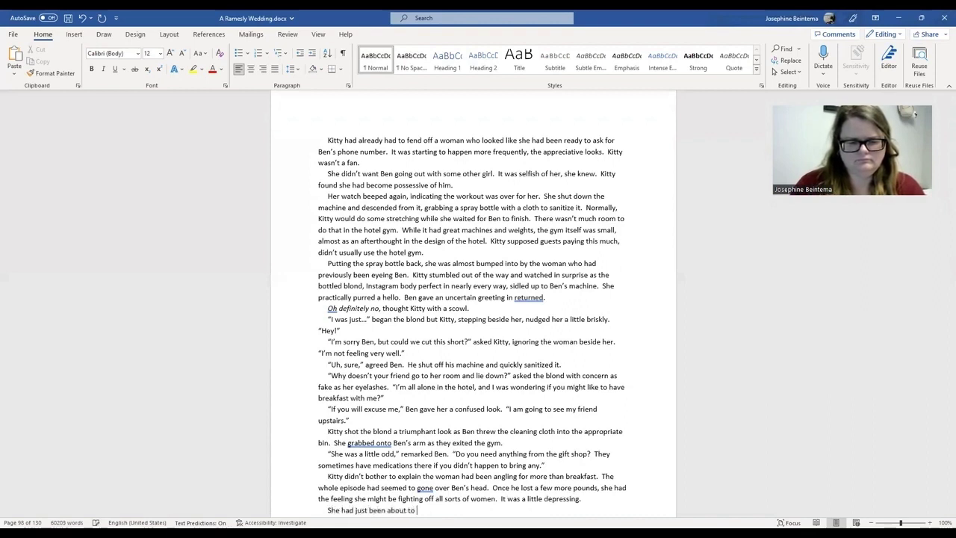
text( confess that she ws)
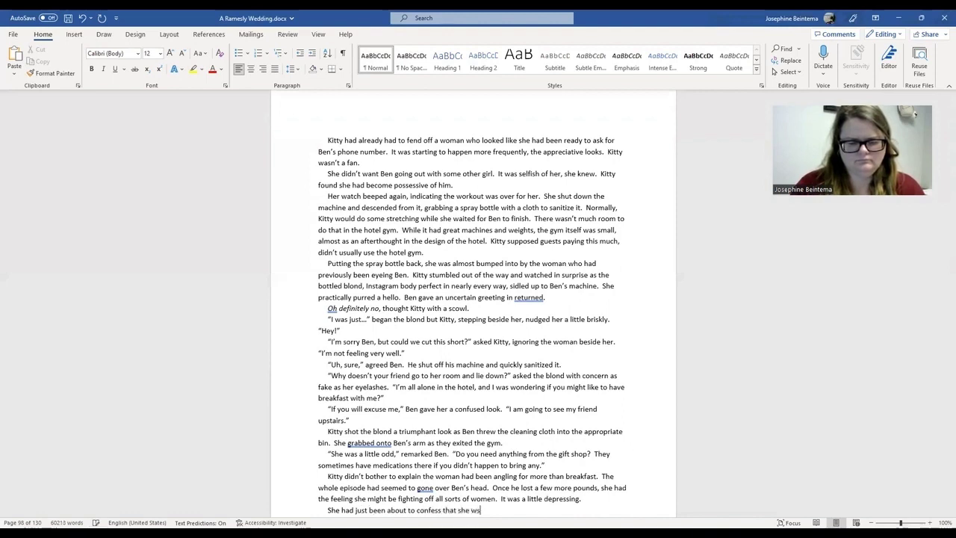
key(BackSpace)
text(as feeling f)
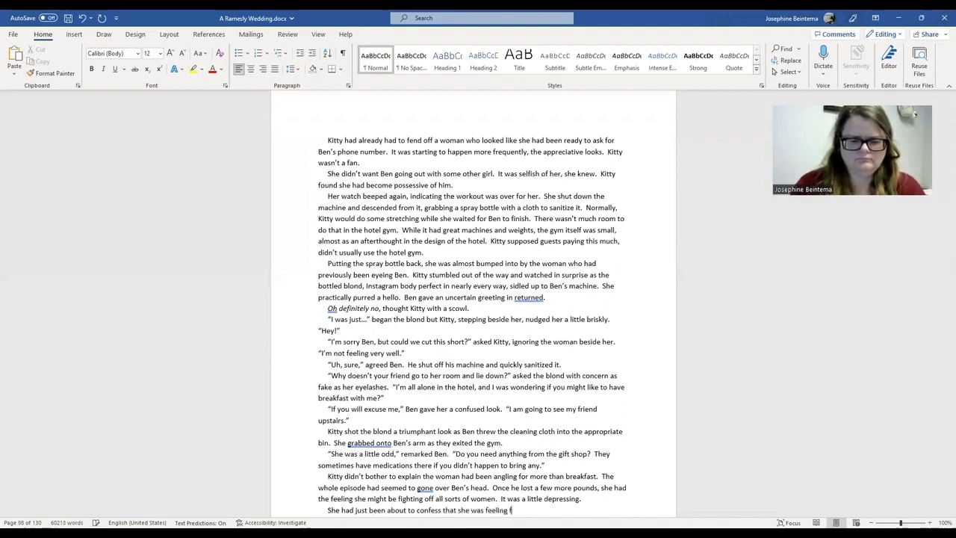
text(ine when they)
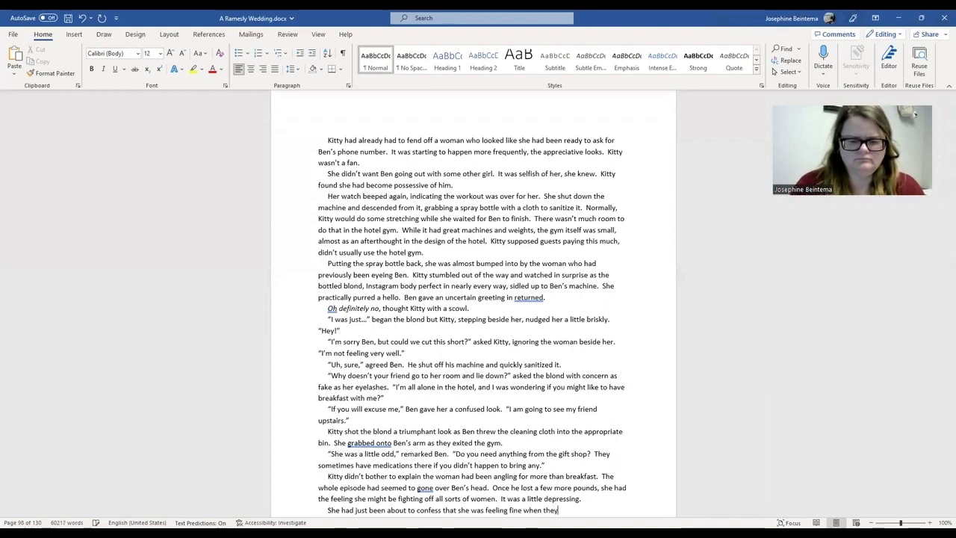
text( ran into M)
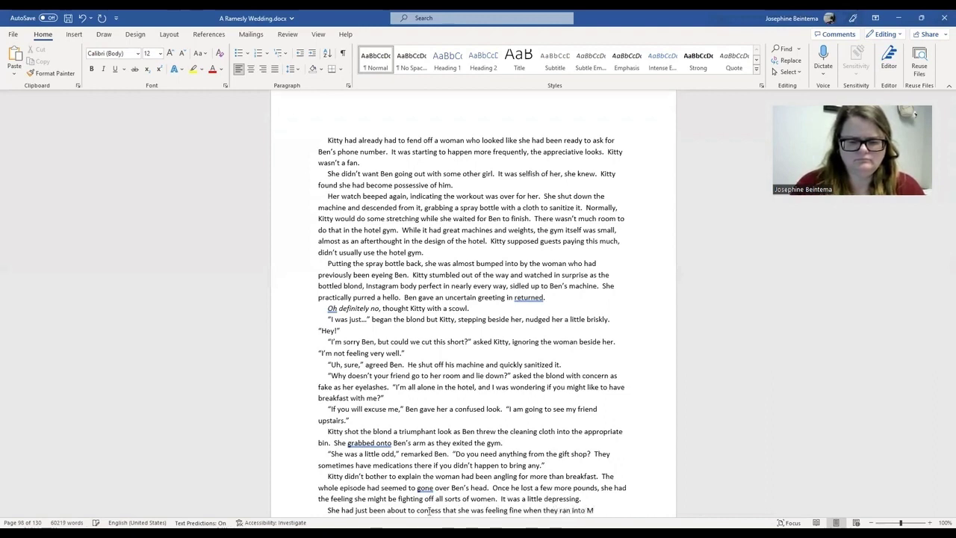
text(ary's)
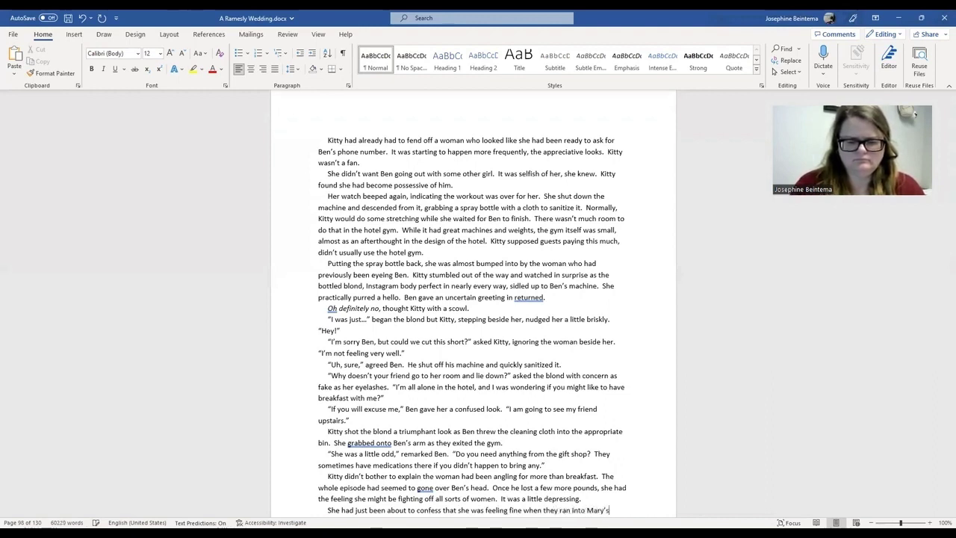
key(BackSpace)
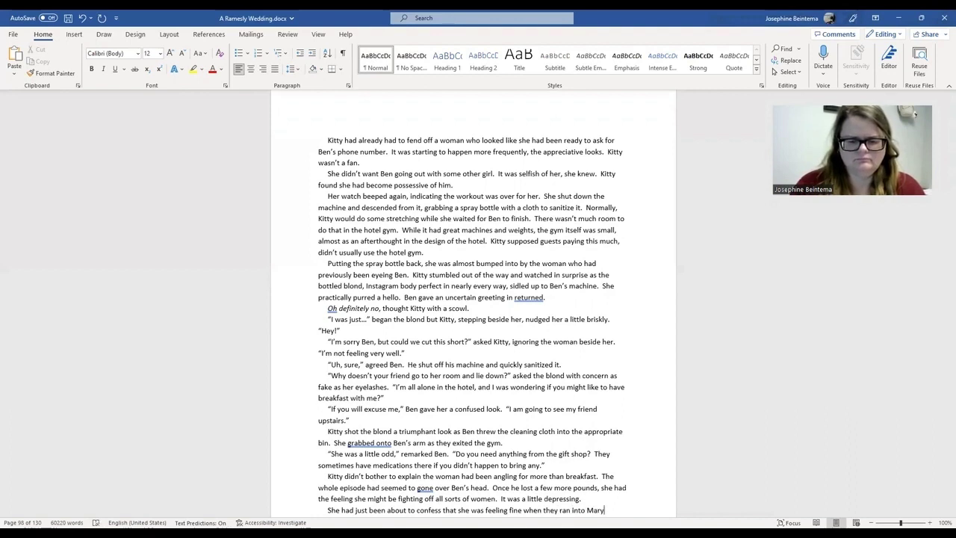
text(Ben's mother.)
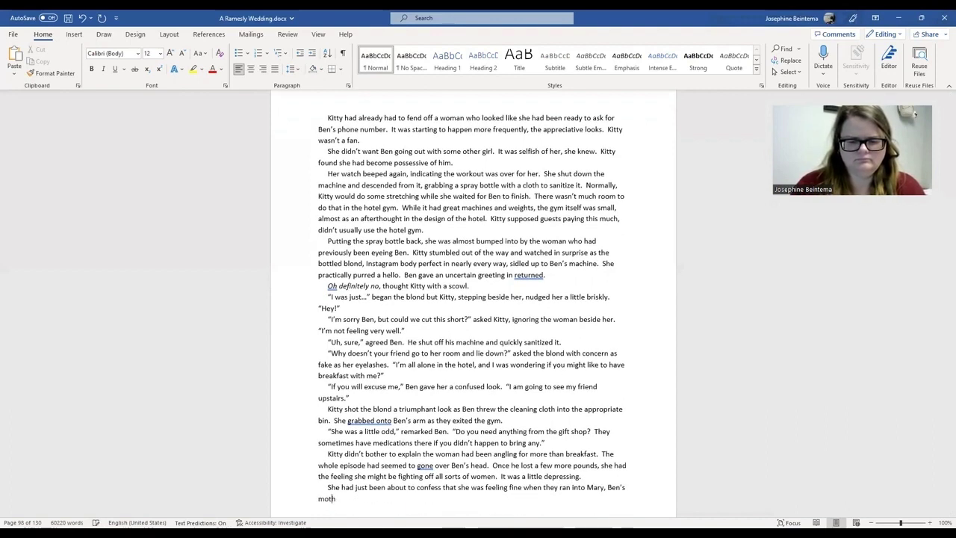
Step: Add the sentence "Kitty had been getting mostly a cold shoulder from the impressive woman for the weekend." and save the document
text(  Kitty had been getting m)
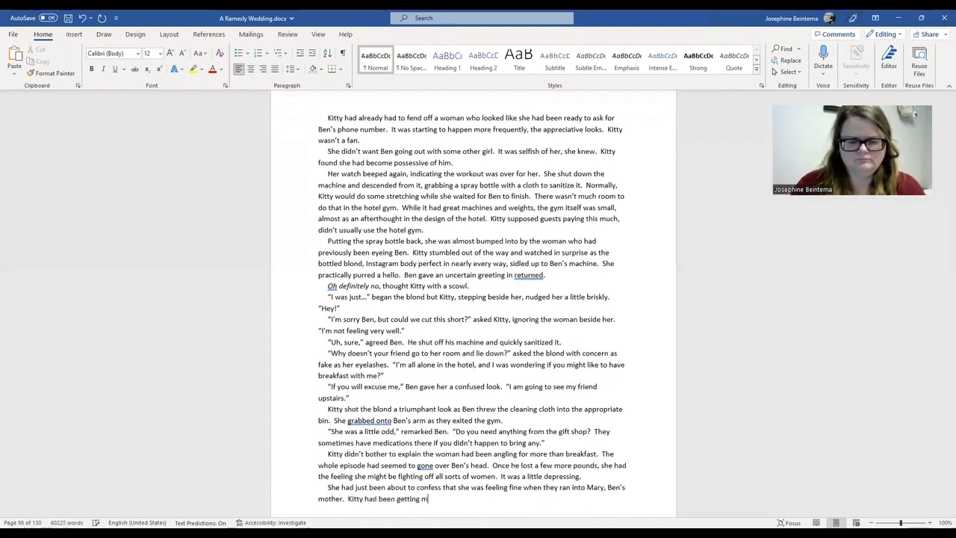
text(ostly a co)
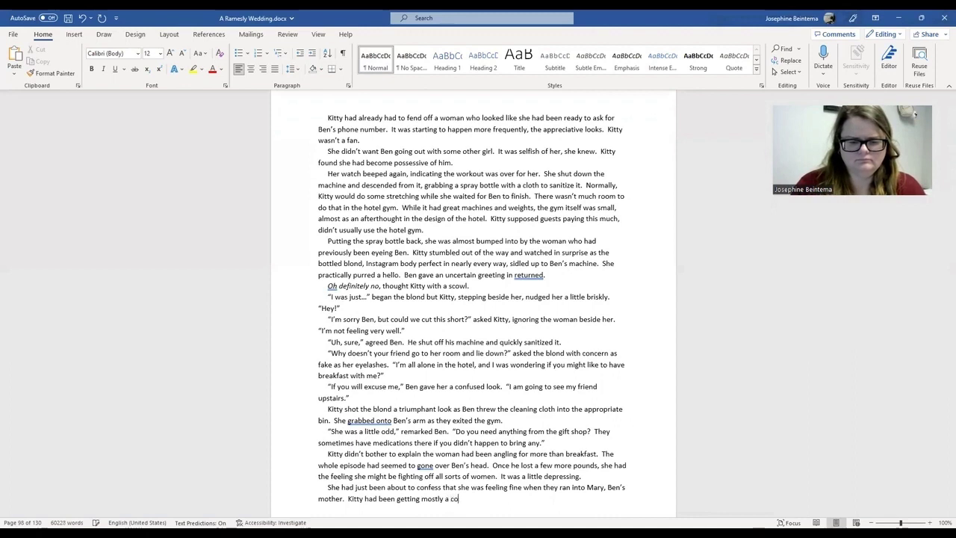
text(ld shoulder from)
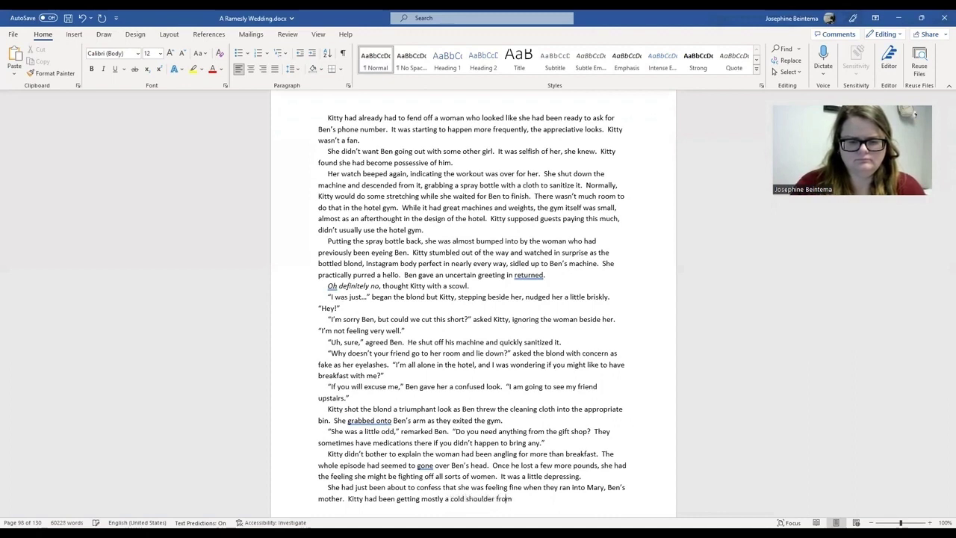
text( the impressive )
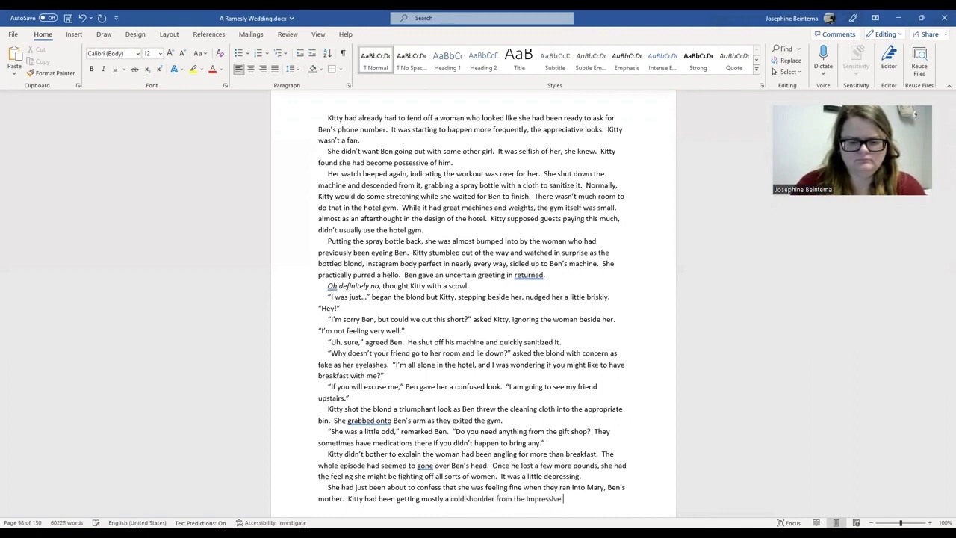
text(woman for)
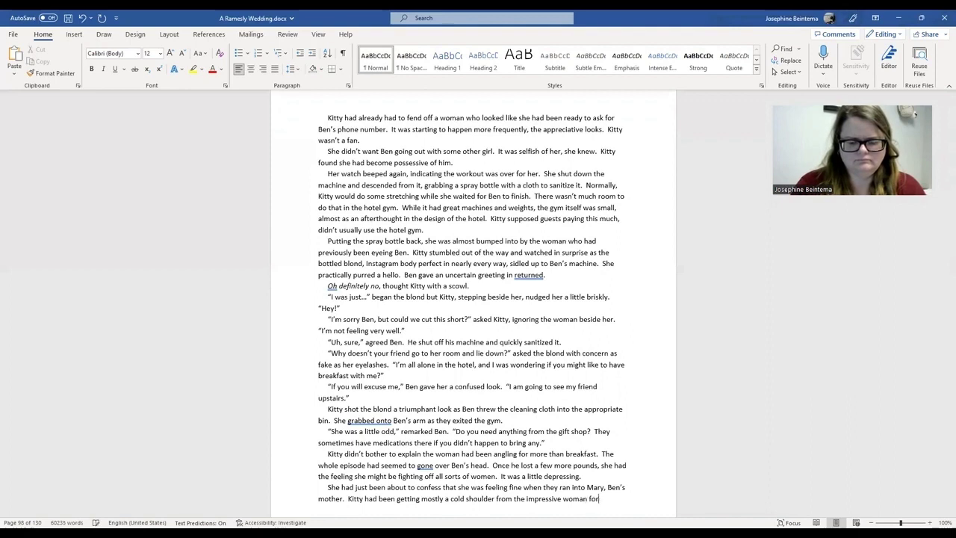
text( the weekend.)
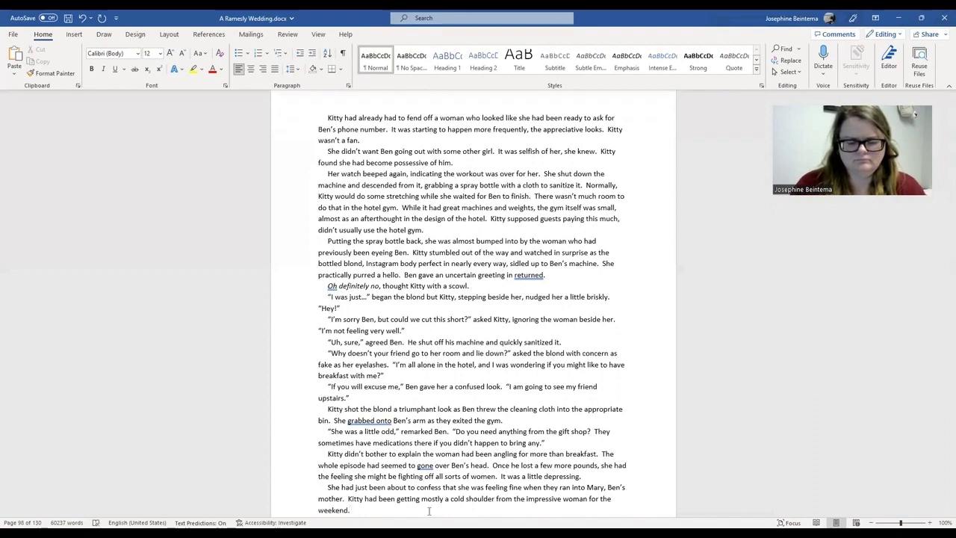
key(ctrl+s)
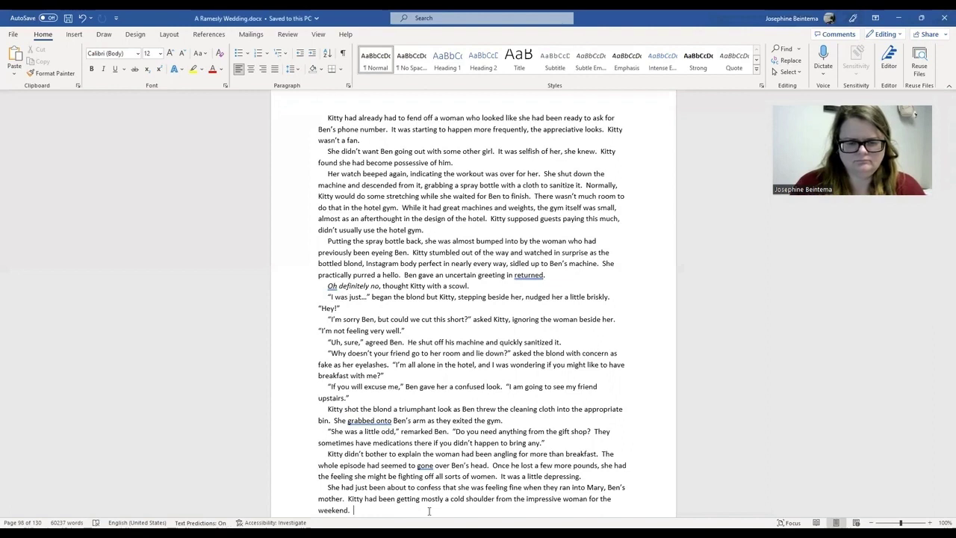
Step: Continue the paragraph with "She didn't know what she might have done to deserve the attitude Mary had been given her."
text(She didn't know what)
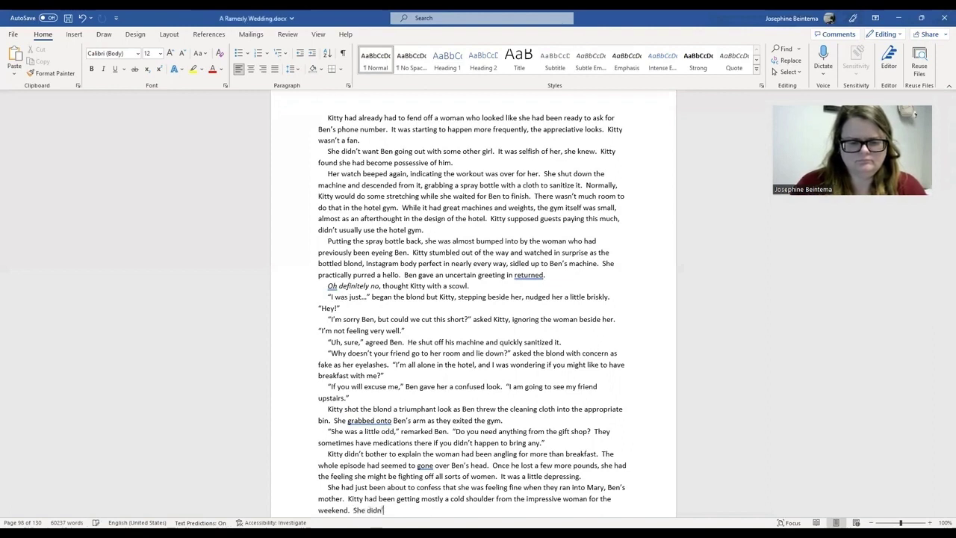
text( she migh)
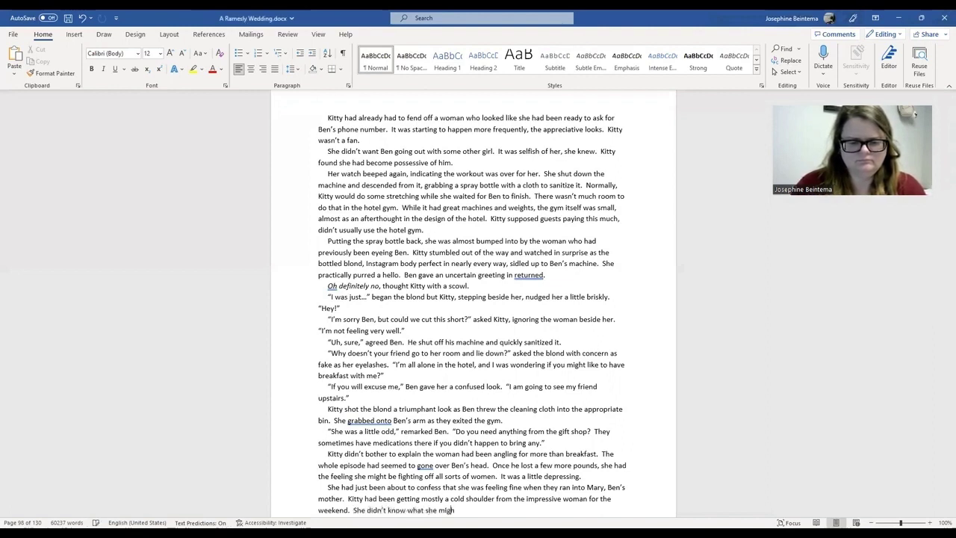
text(t have done to)
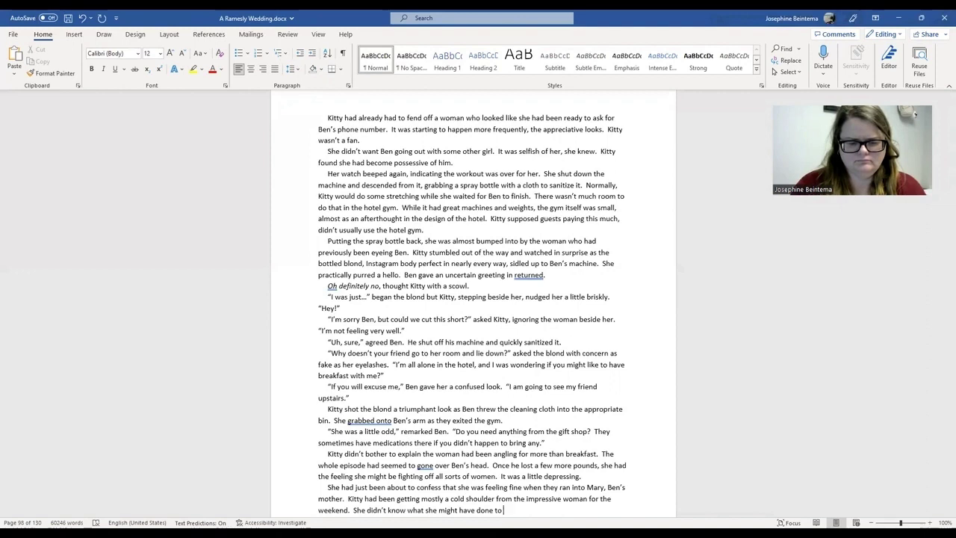
text(deserve the)
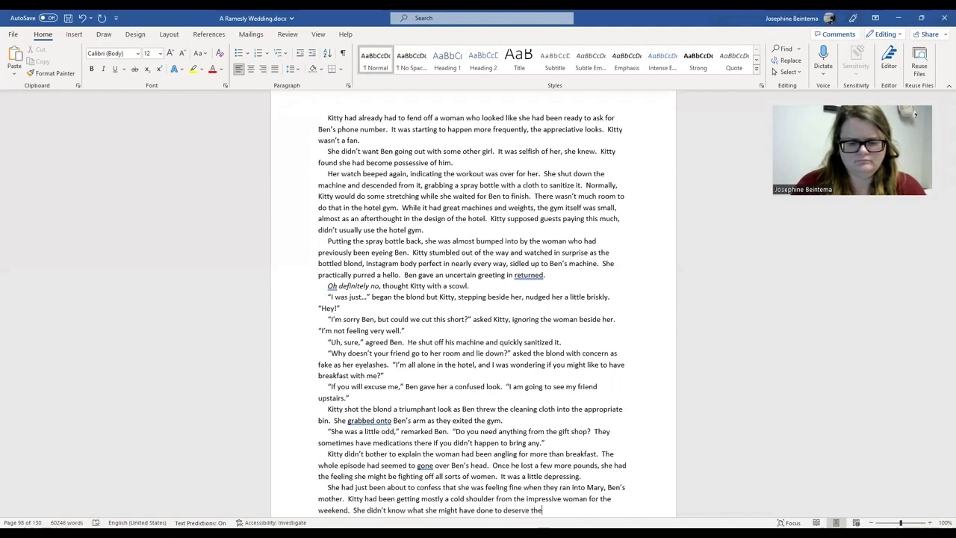
text( attitude)
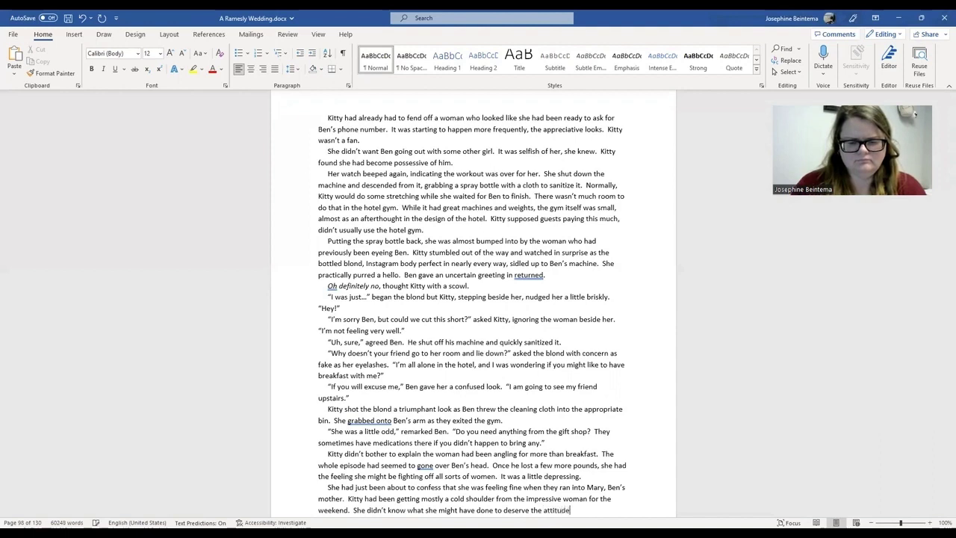
text( Mary had )
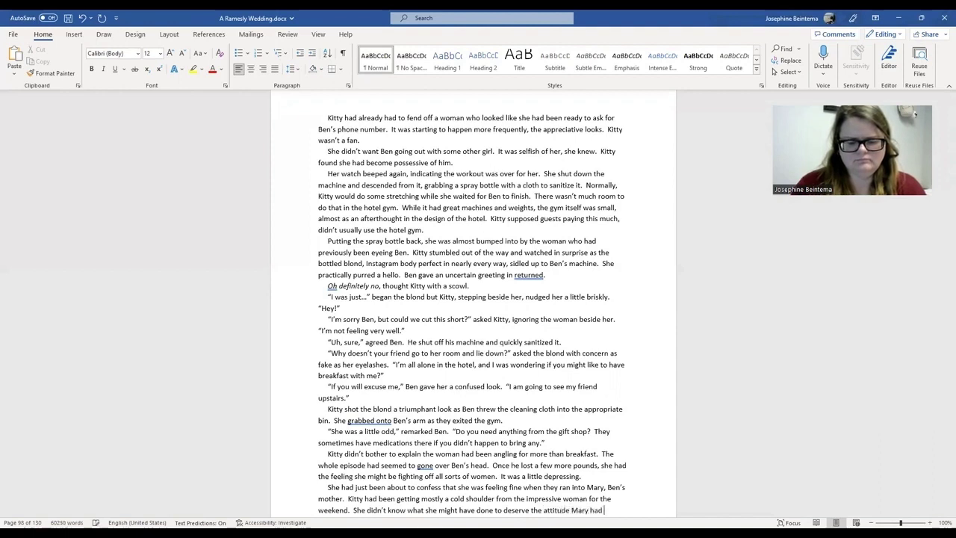
text(been given her.)
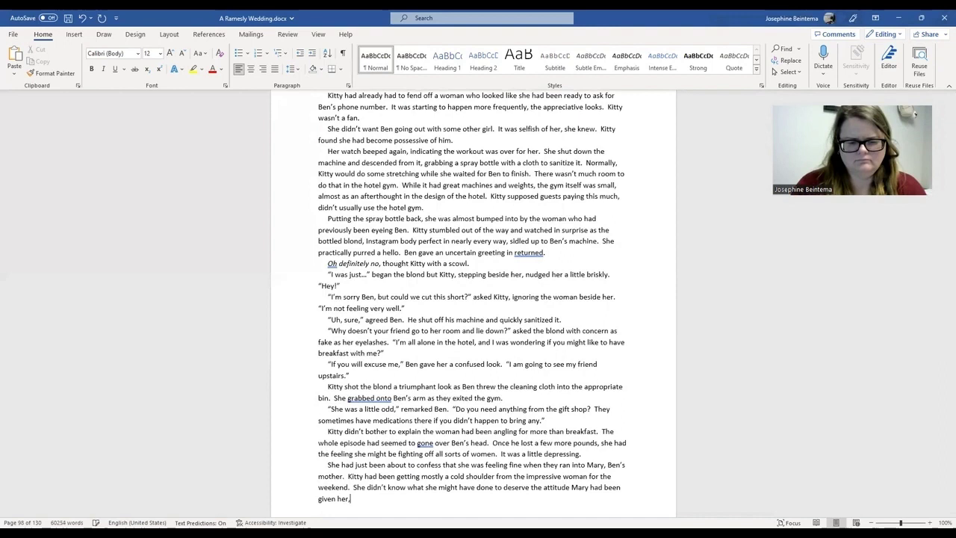
Step: Extend the last sentence with ", but she hoped by the time the weekend was over to get into Ben's mother's good graces."
key(BackSpace)
text(, but she hoped )
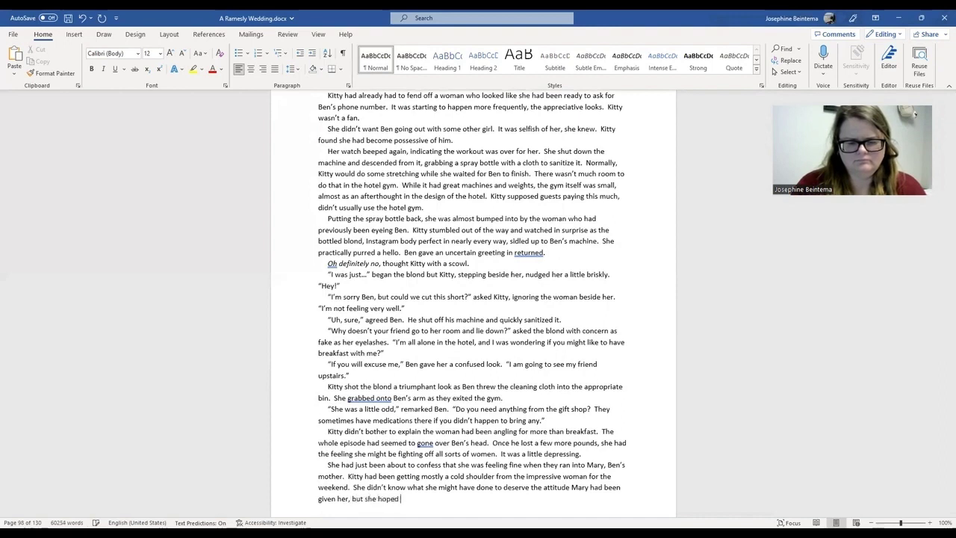
text(by the time the week)
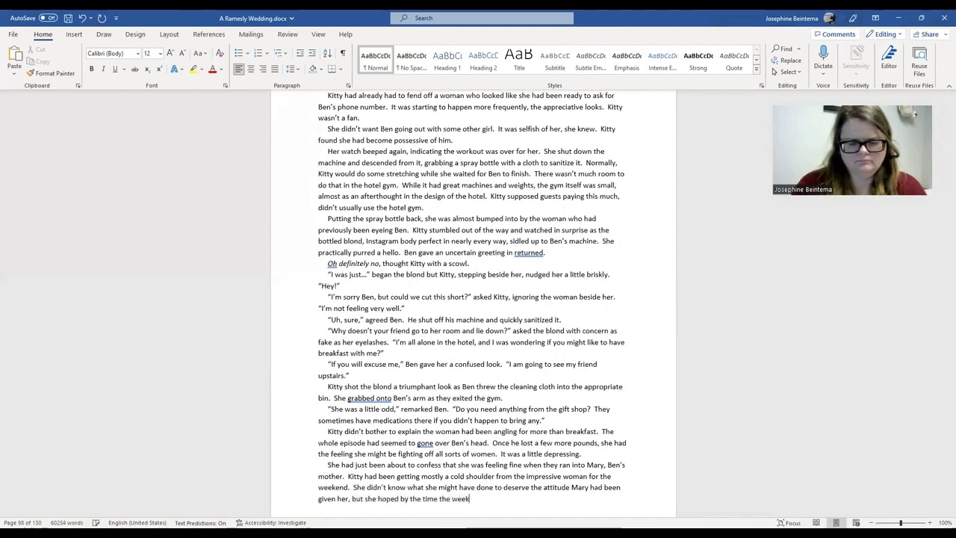
text(end was over to )
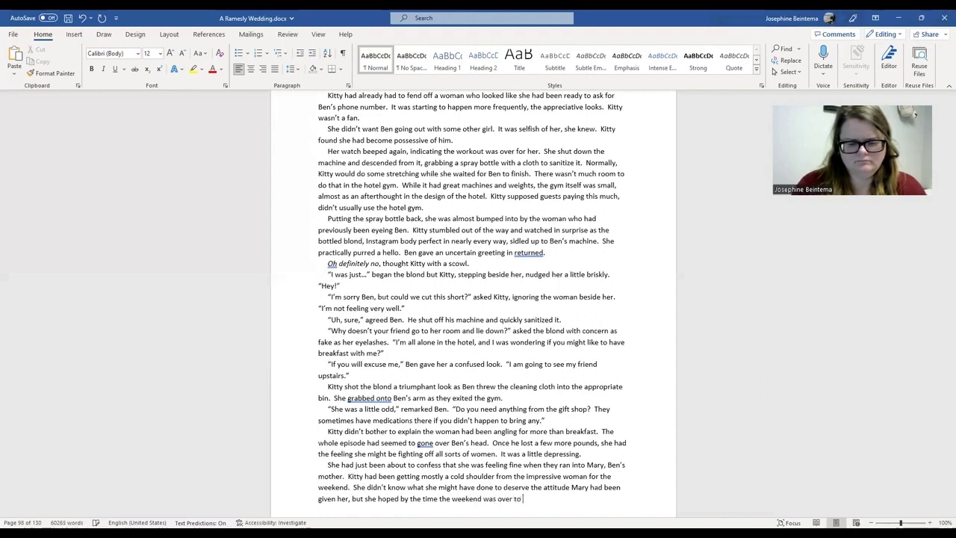
text(get into )
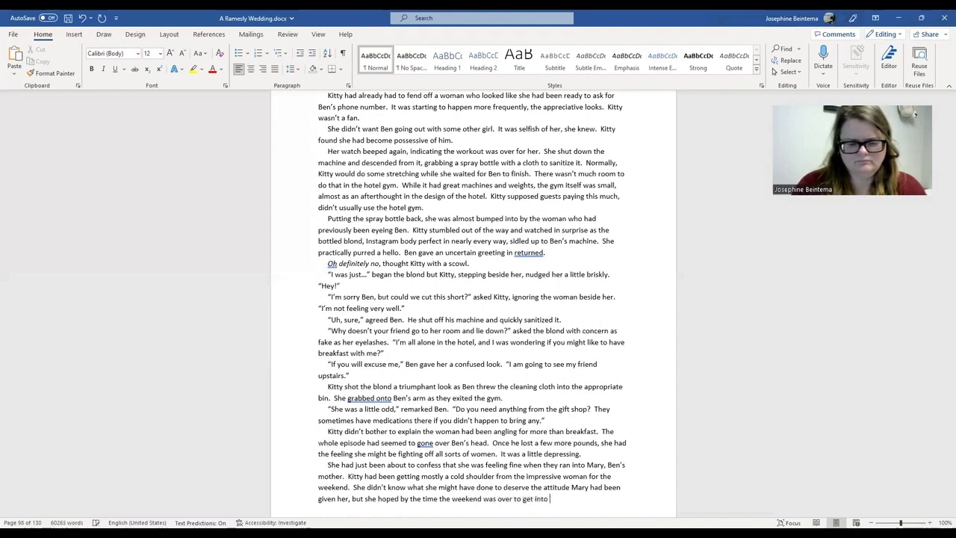
text(Ben's mo)
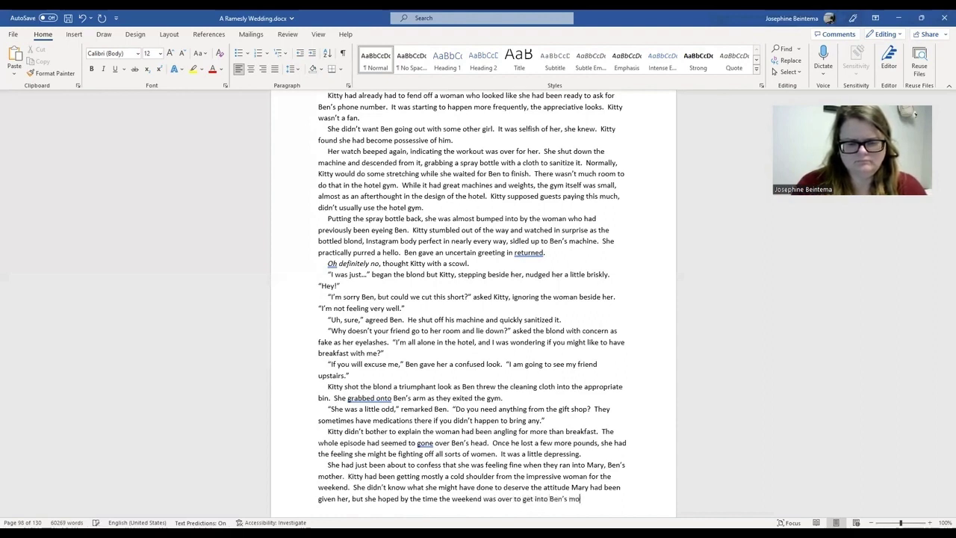
text(ther's good graces.)
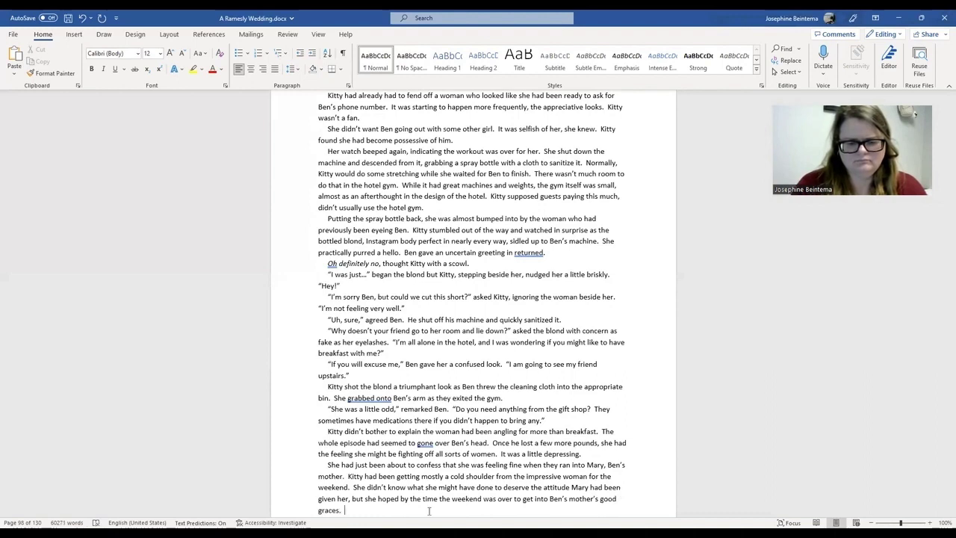
key(BackSpace)
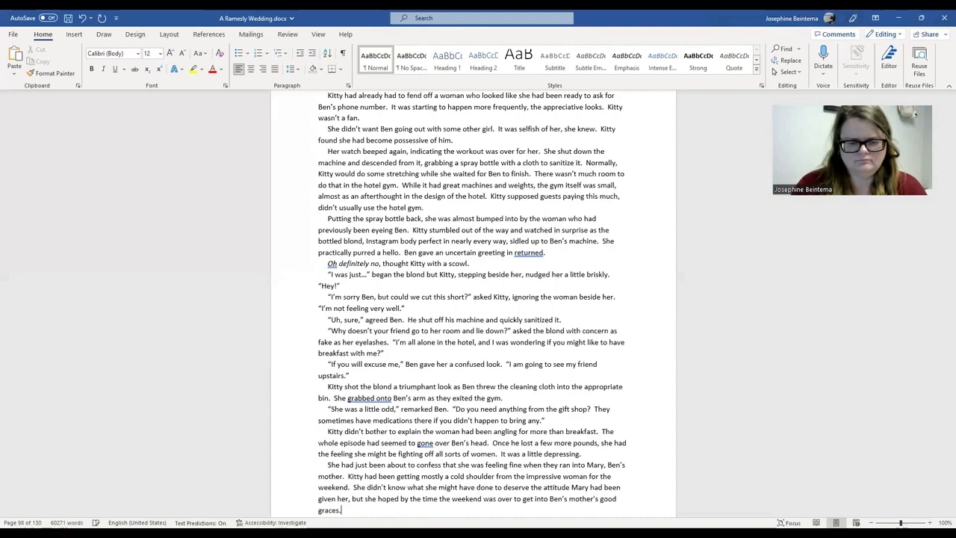
Step: Write "Hello Mary." and open a new paragraph with "Mary looked her over from sweaty head to sneakered feet. Finding her wanting, she turned her attention to Ben."
key(Return)
key(BackSpace)
text("Ho)
text(llo)
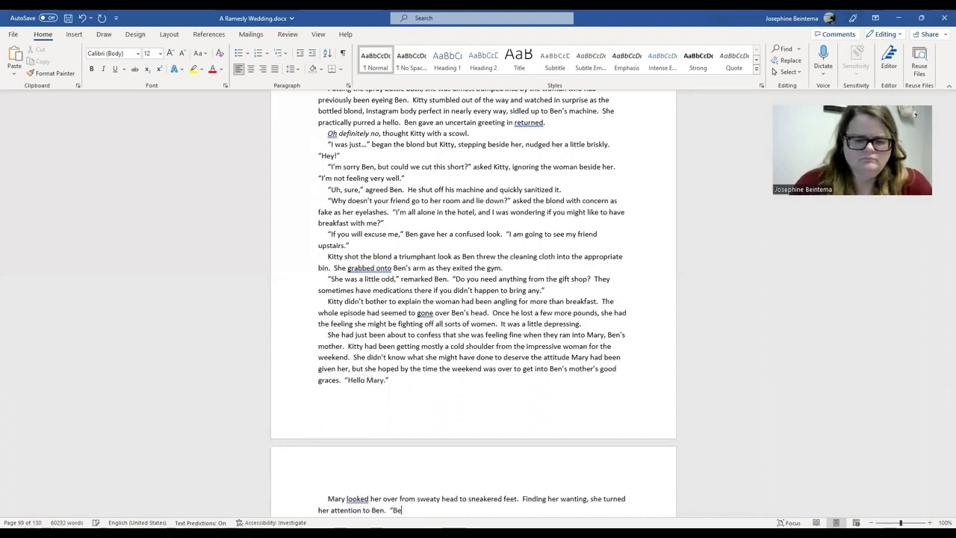
Step: Add "Benjamin," save the document, and continue with "I think it's time we had a discussion on your choice of company for the weekend."
text(njamin,)
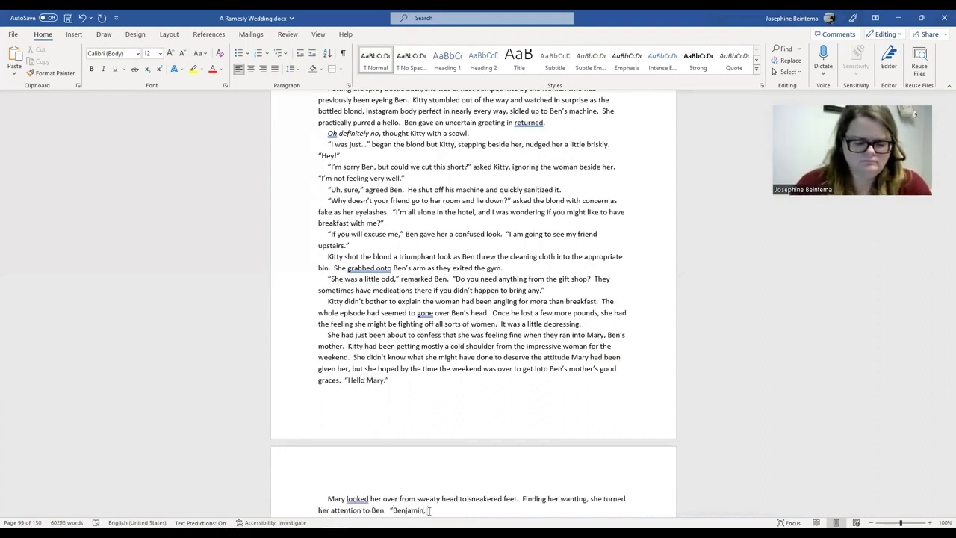
key(ctrl+s)
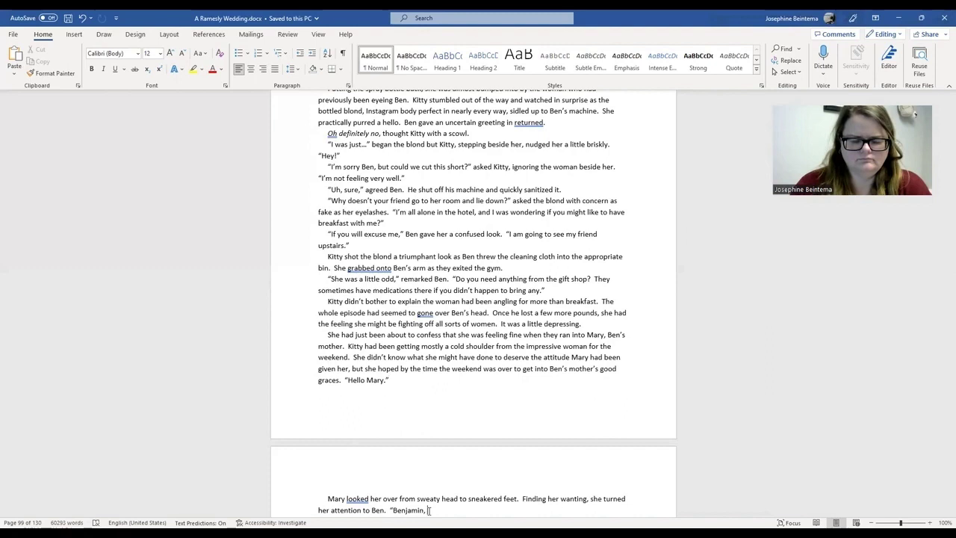
text(I)
text( think it's ti)
text(me we had a d)
text(iscussion on your)
text( cl)
text(oice of)
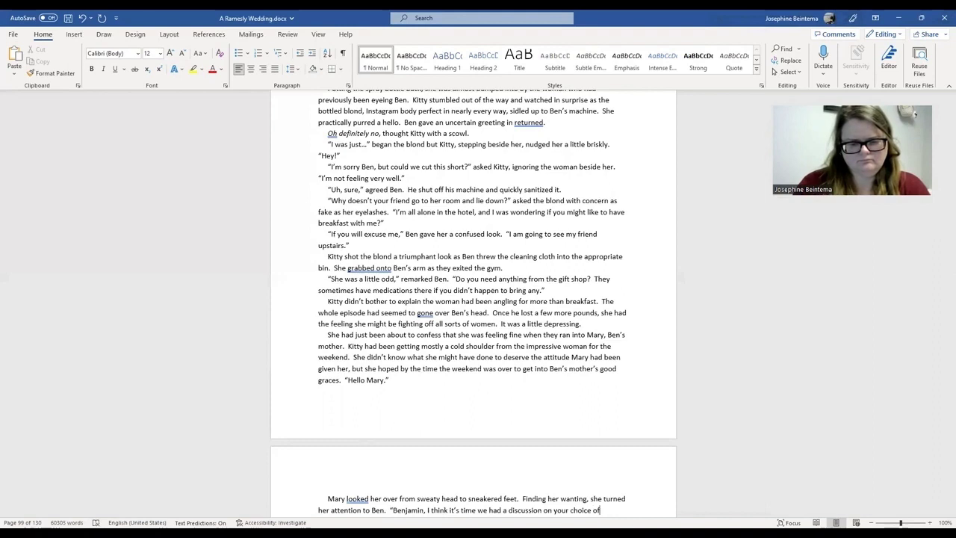
text( company)
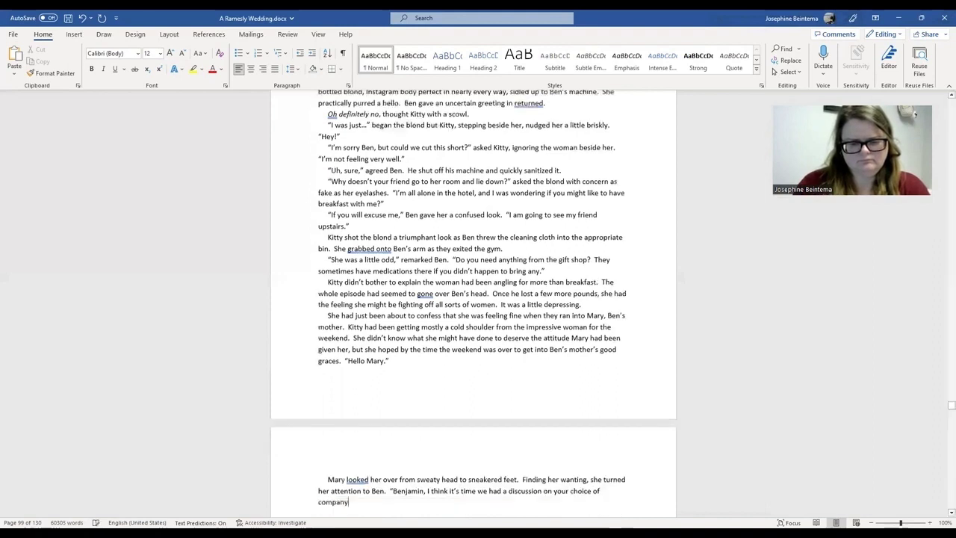
text( for the weekend.)
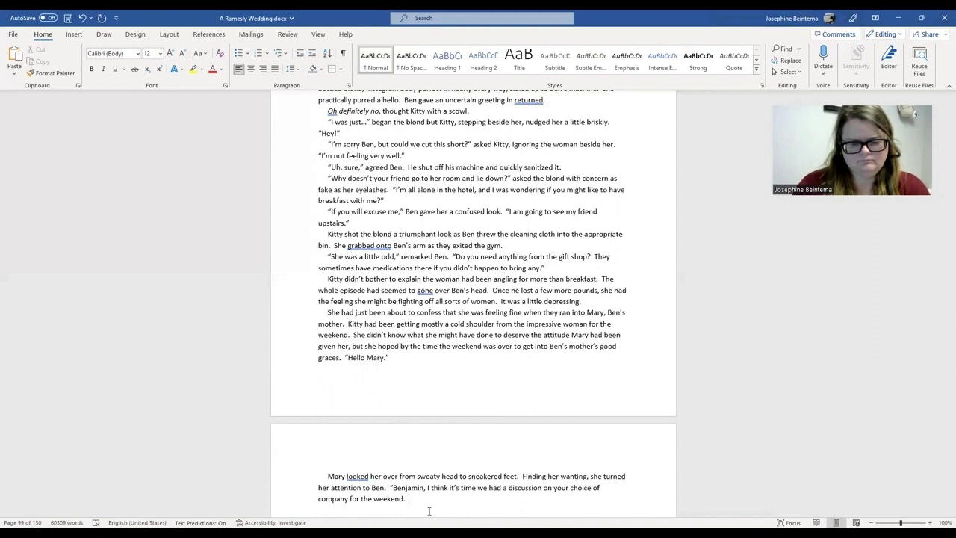
text(Please meet me)
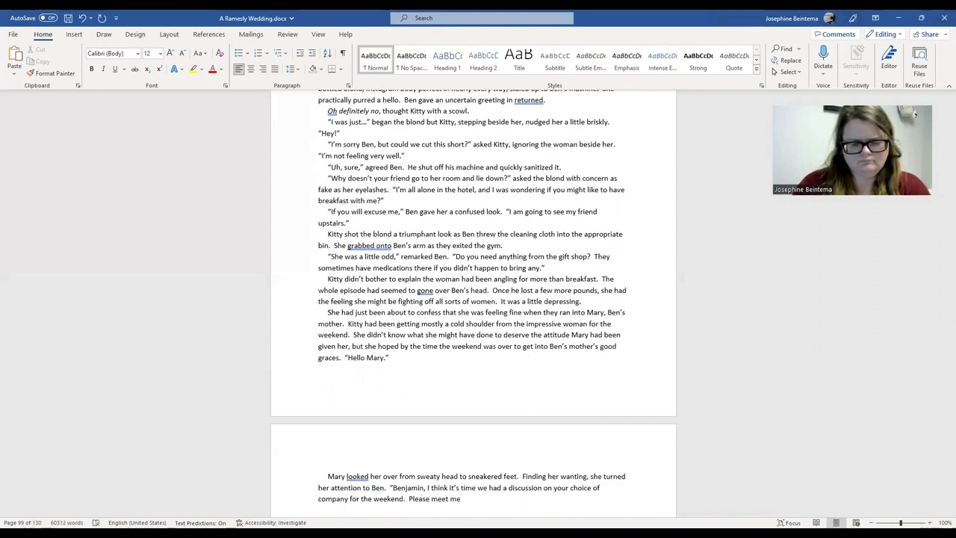
text( in)
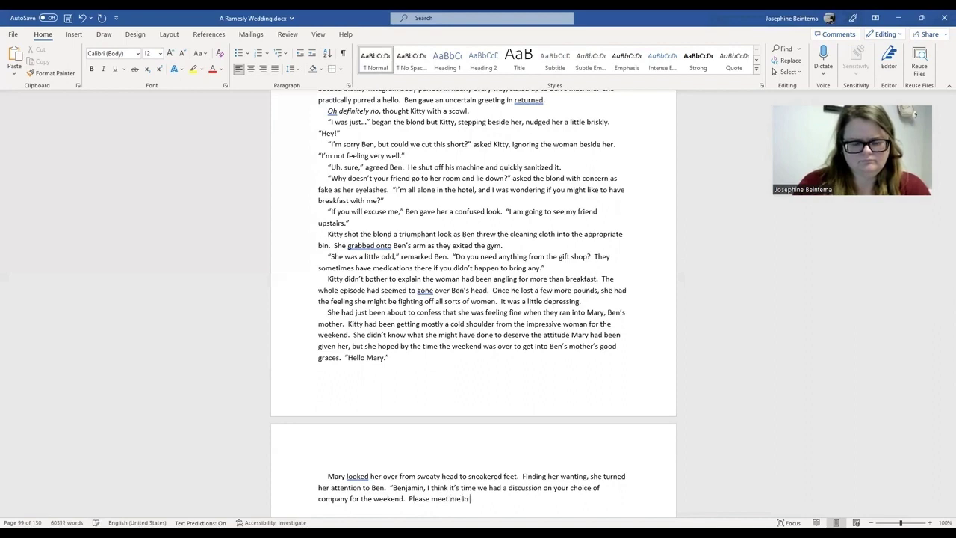
key(BackSpace)
key(BackSpace)
text(for breakfa)
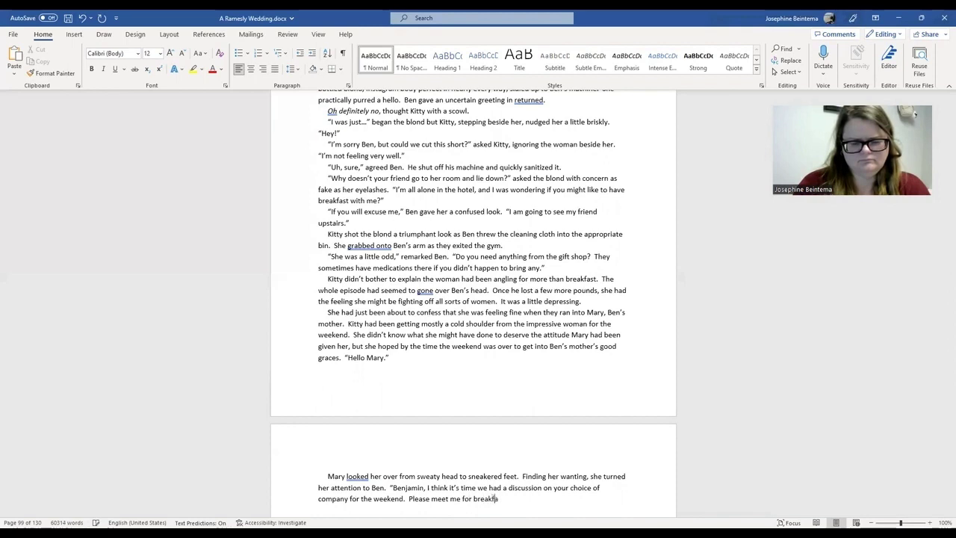
text(st in )
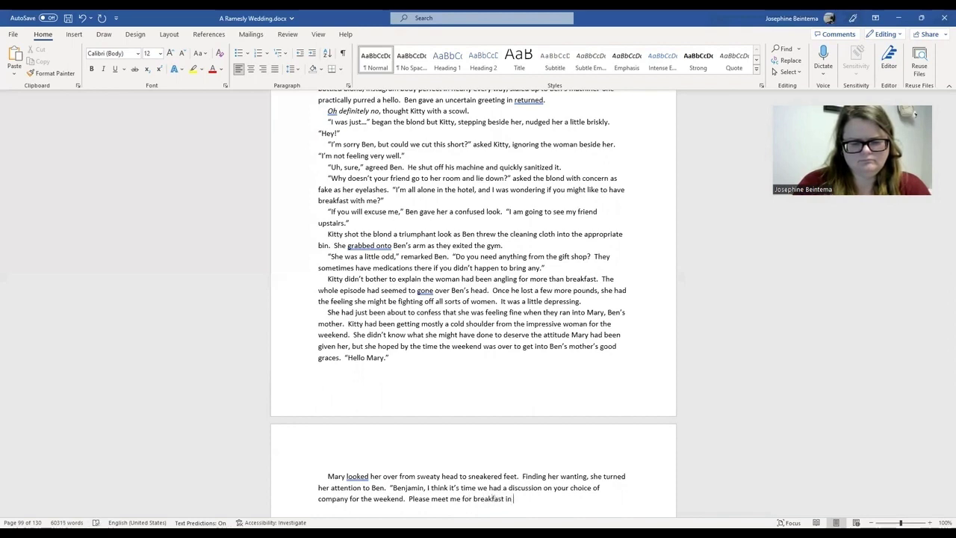
text(my)
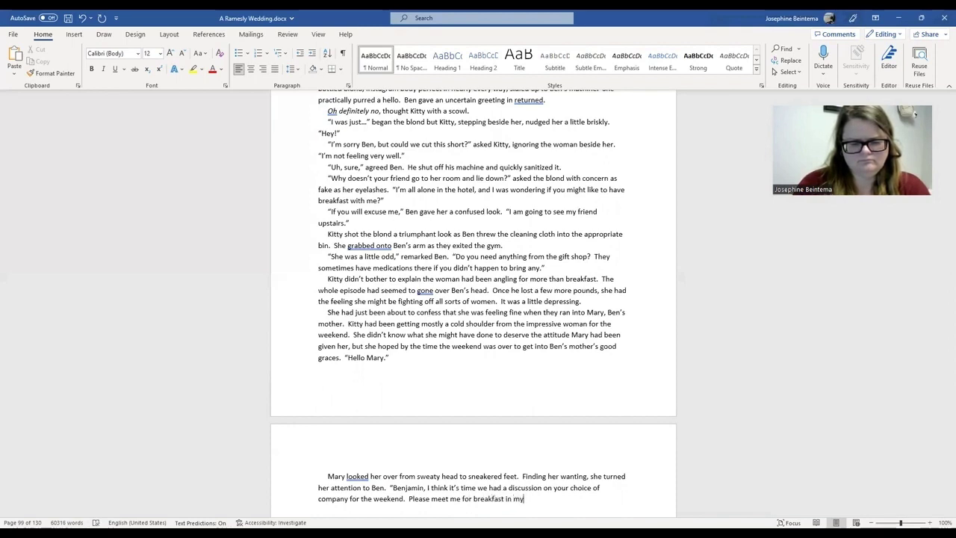
key(BackSpace)
key(BackSpace)
key(BackSpace)
key(BackSpace)
key(BackSpace)
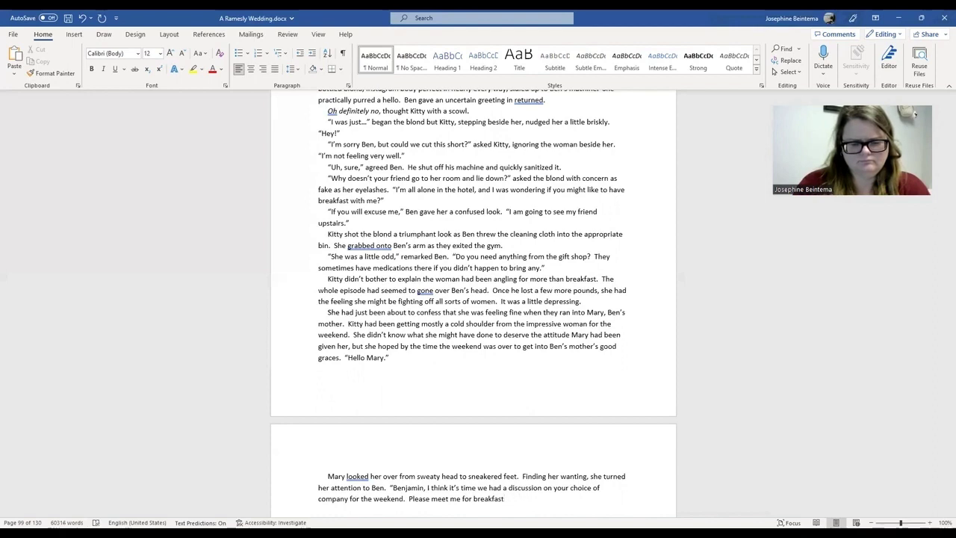
key(BackSpace)
key(BackSpace)
key(BackSpace)
key(BackSpace)
key(BackSpace)
key(BackSpace)
key(BackSpace)
key(BackSpace)
key(BackSpace)
key(BackSpace)
key(BackSpace)
key(BackSpace)
key(BackSpace)
key(BackSpace)
key(BackSpace)
key(BackSpace)
key(BackSpace)
key(BackSpace)
key(BackSpace)
key(BackSpace)
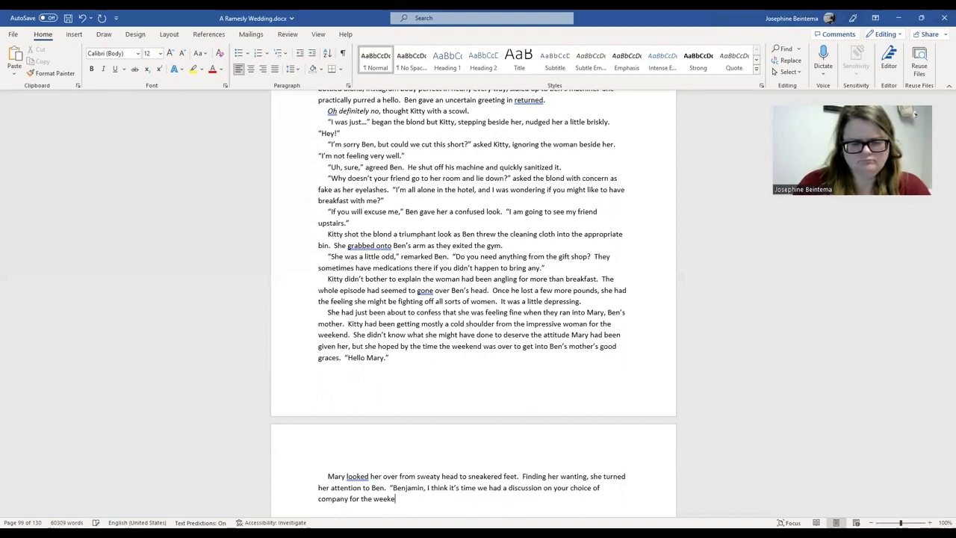
Step: Close Mary's quotation after "weekend." and add a new paragraph reading "Excuse me?" questioned a surprised Ben
text(nd.”)
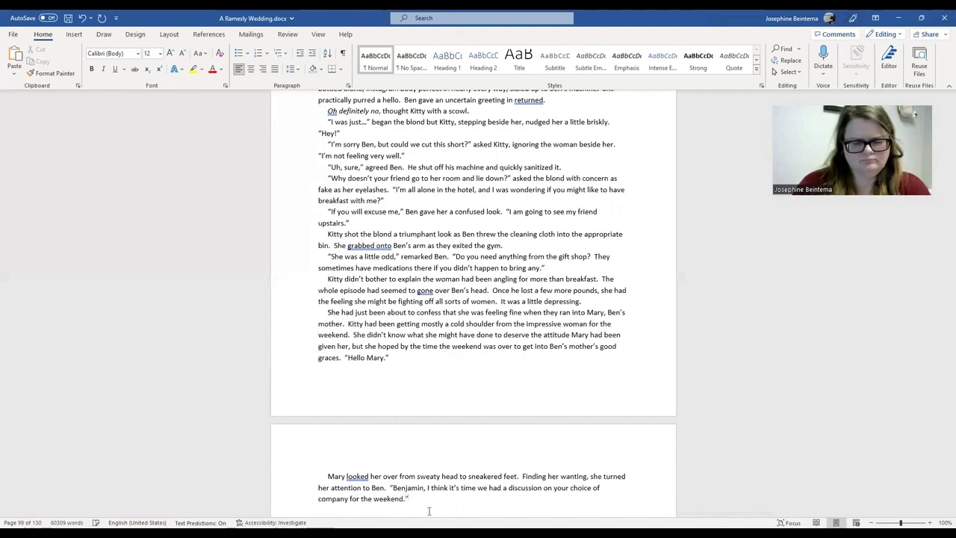
key(Return)
text(“Excuse me?)
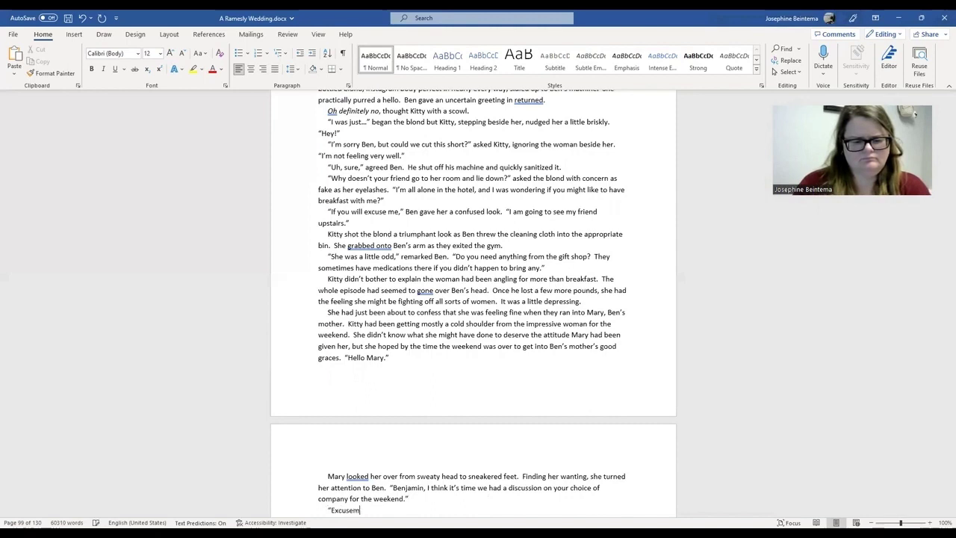
text(”)
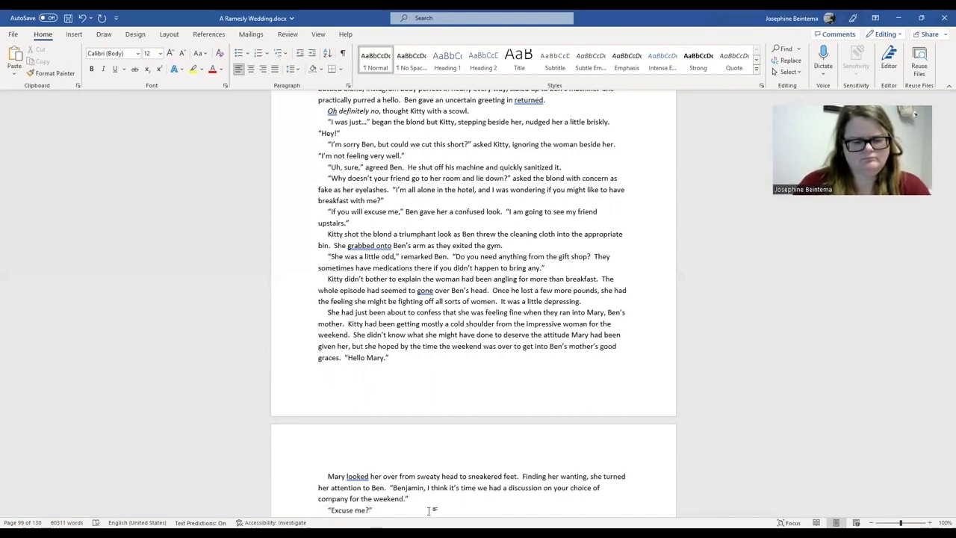
text(questioned a surp)
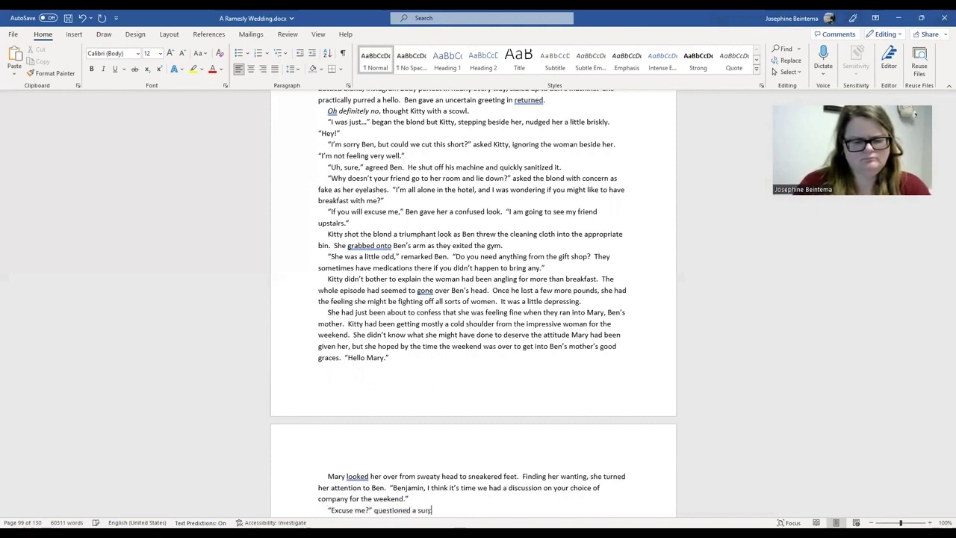
text(rised Ben.)
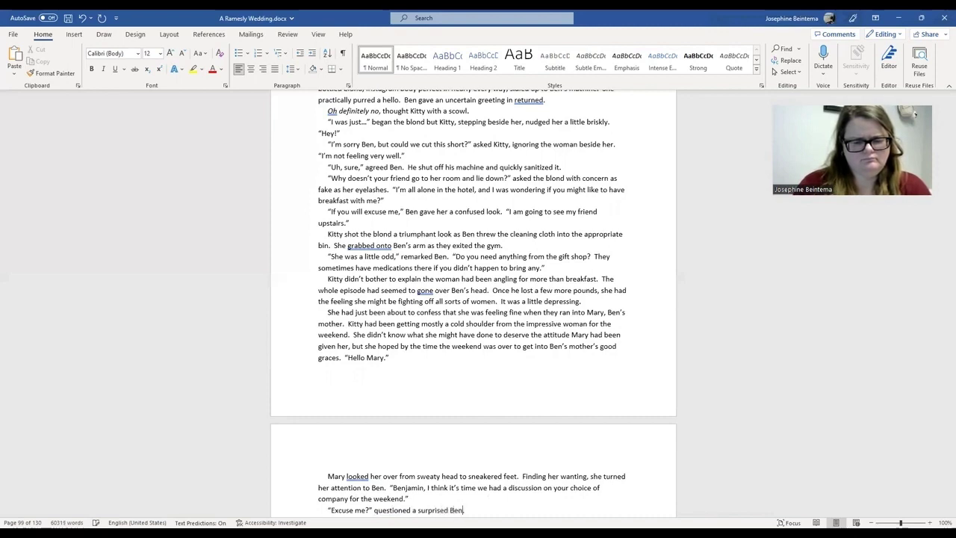
Step: Begin a new paragraph with the sentence "Kitty blinked at Mary's tone."
key(Return)
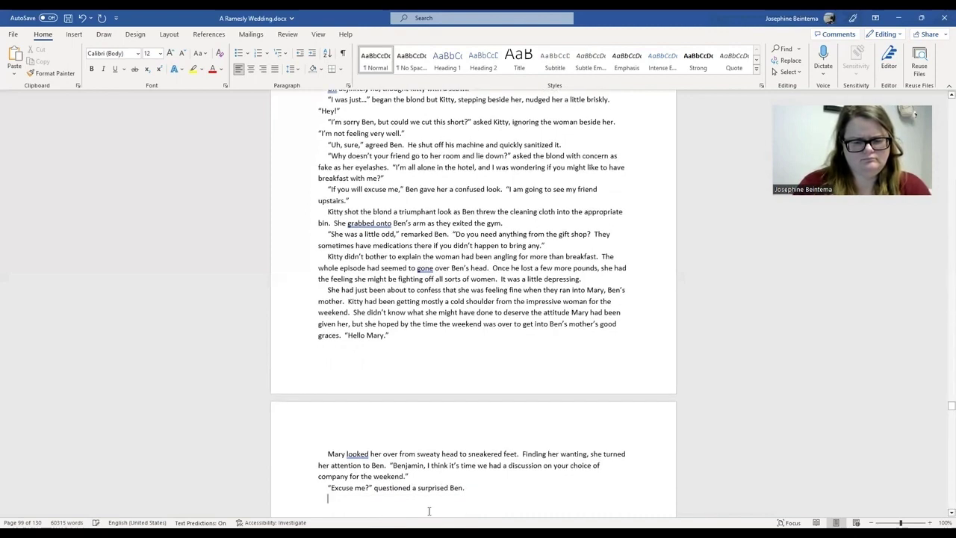
text(Kitty)
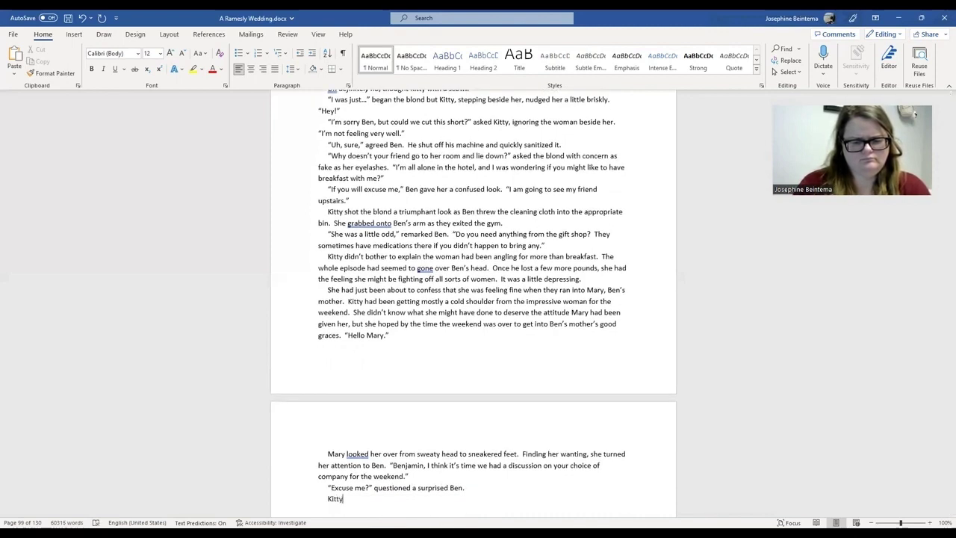
text( blinked at )
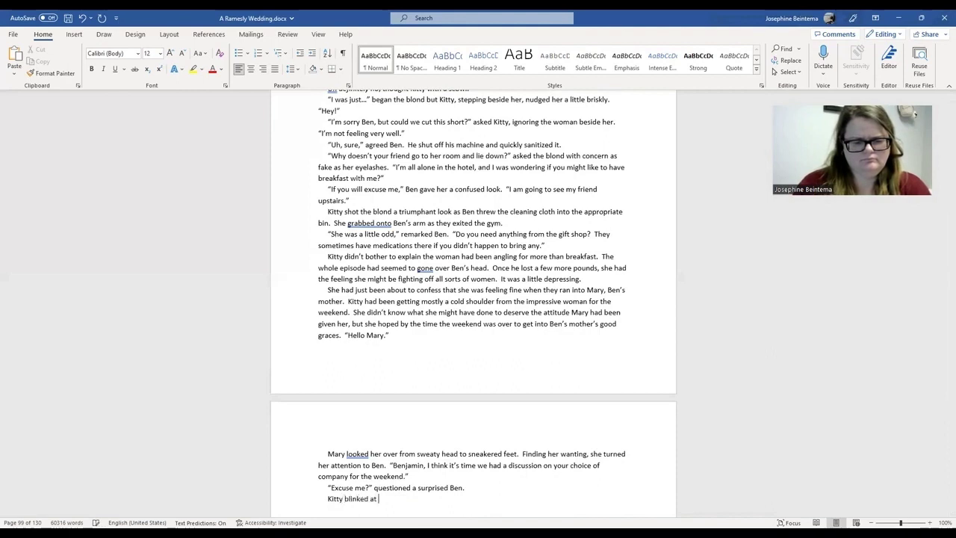
text(Mary')
key(Return)
text(S)
key(BackSpace)
key(BackSpace)
text(s tone.)
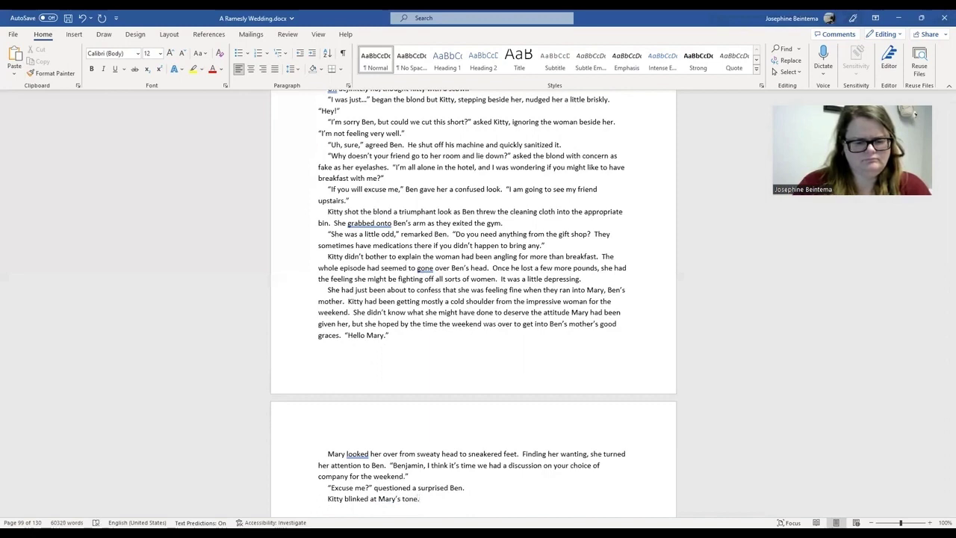
Step: Follow Kitty's reaction with her interrupted line of dialogue, "I'm sorry if I have given any offense –"
text( ")
text(I'm sorry if)
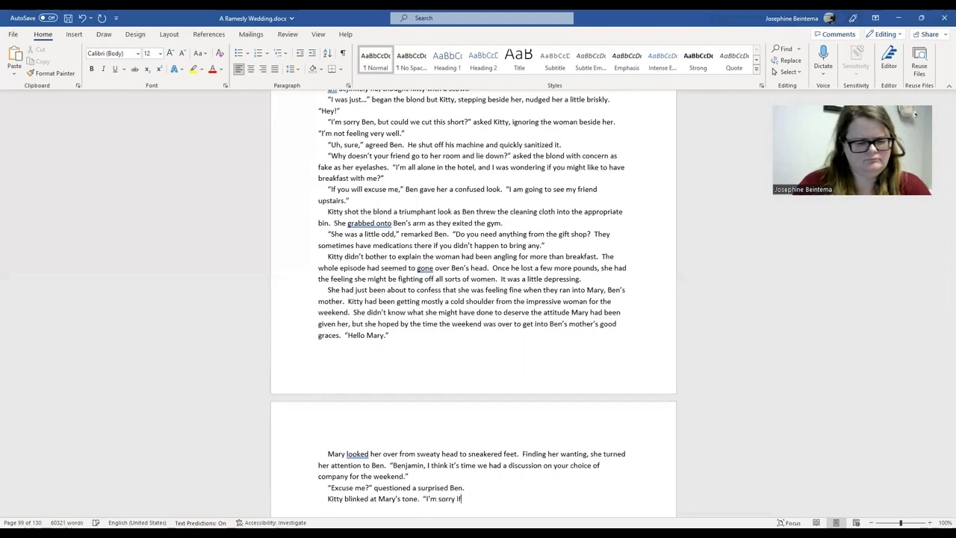
text( I have given any offen)
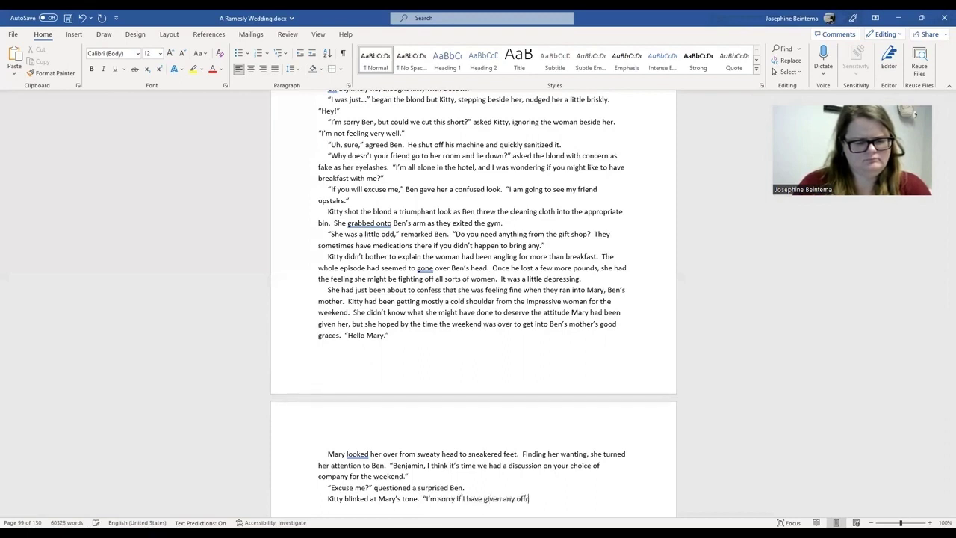
text(se)
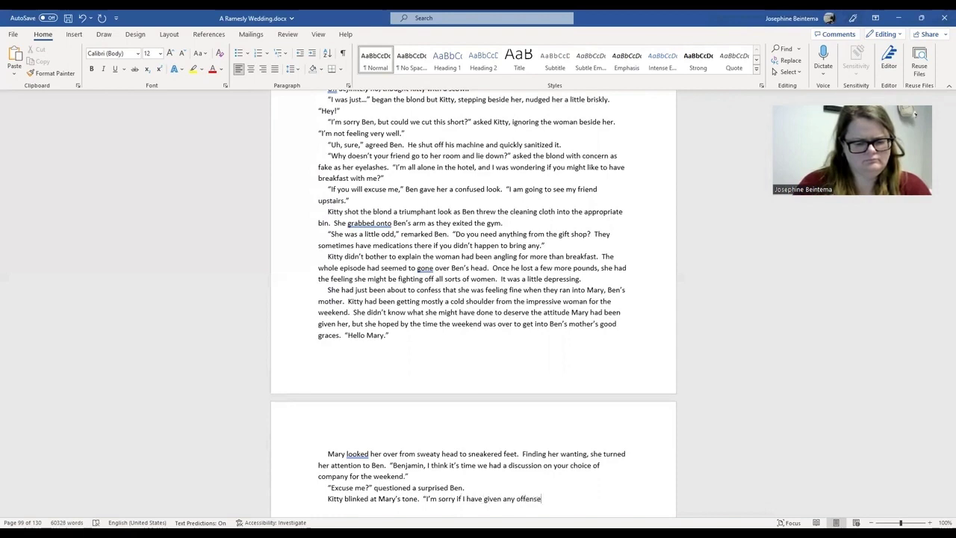
text( - ")
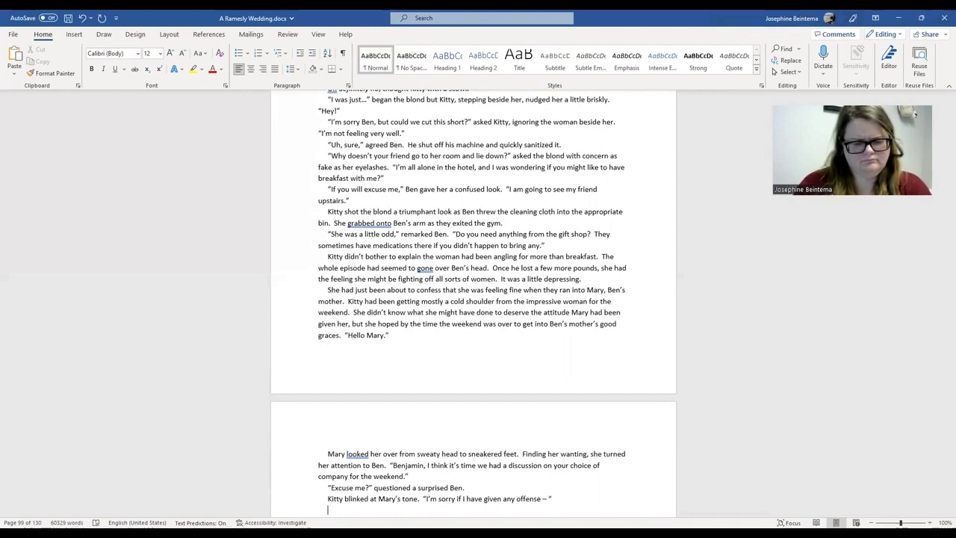
Step: Start a new paragraph with Mary's reply, "Offense? Your very existence at this event is an offense,"
key(Return)
text("Offe)
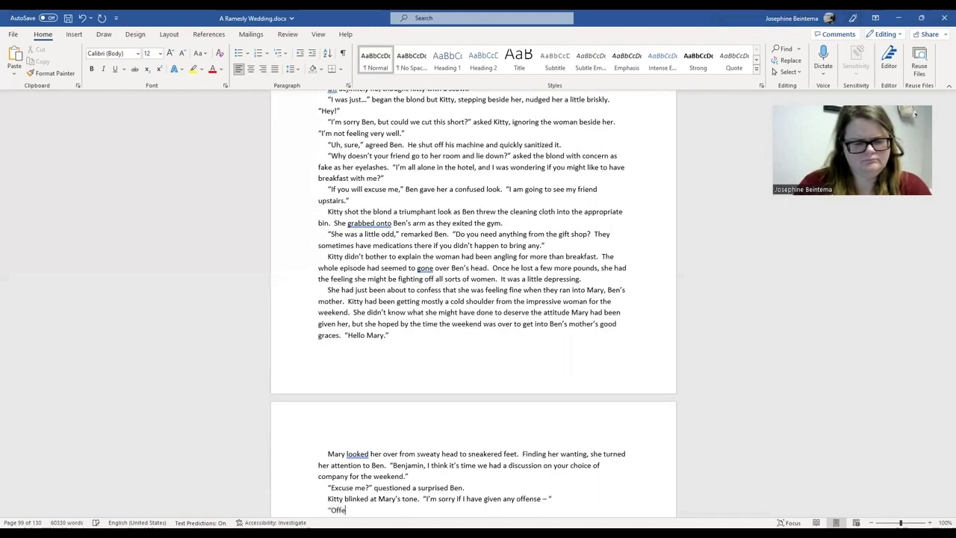
text(nse? You)
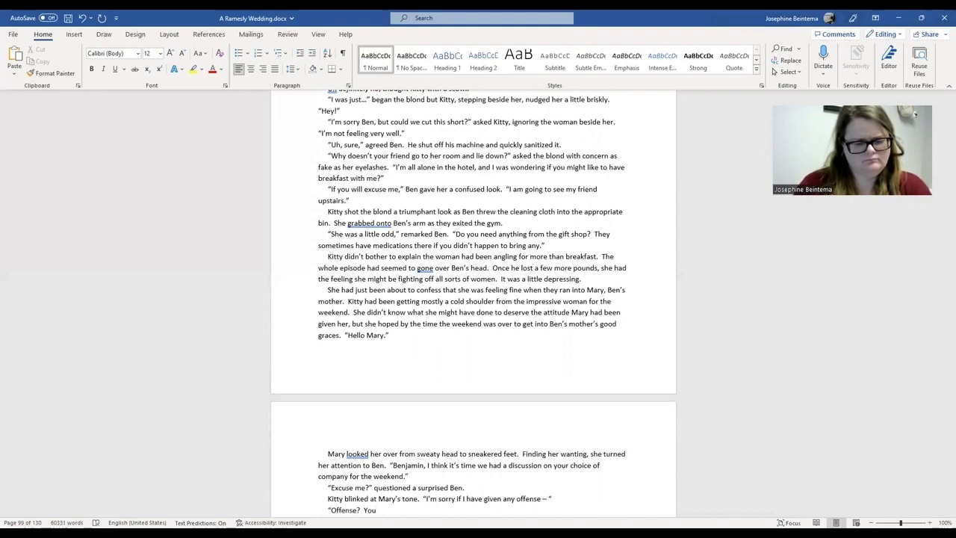
text(r very)
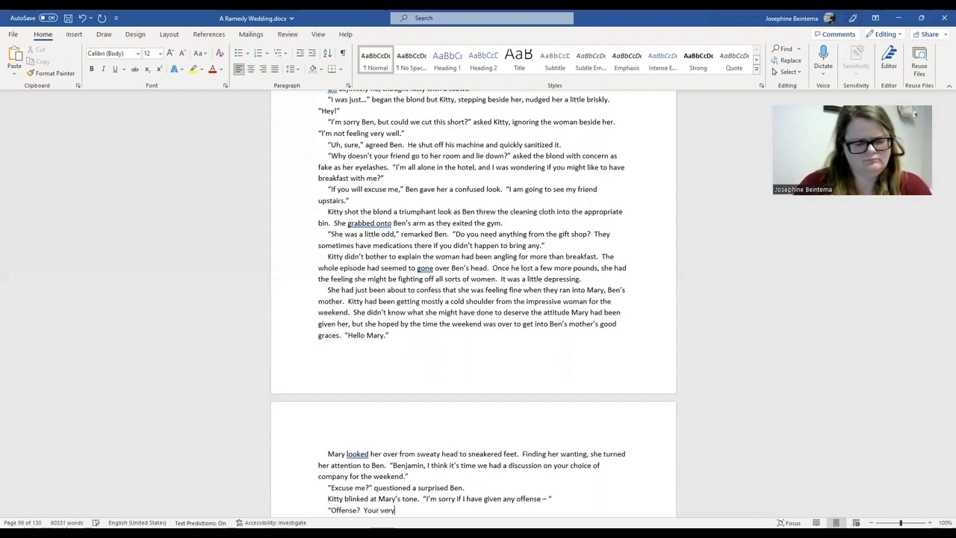
text( exist)
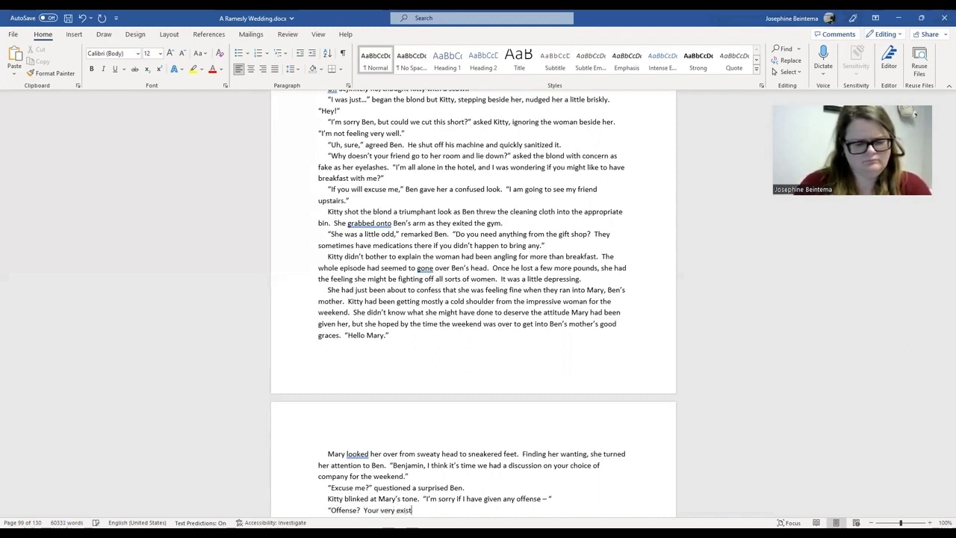
text(ence at this e)
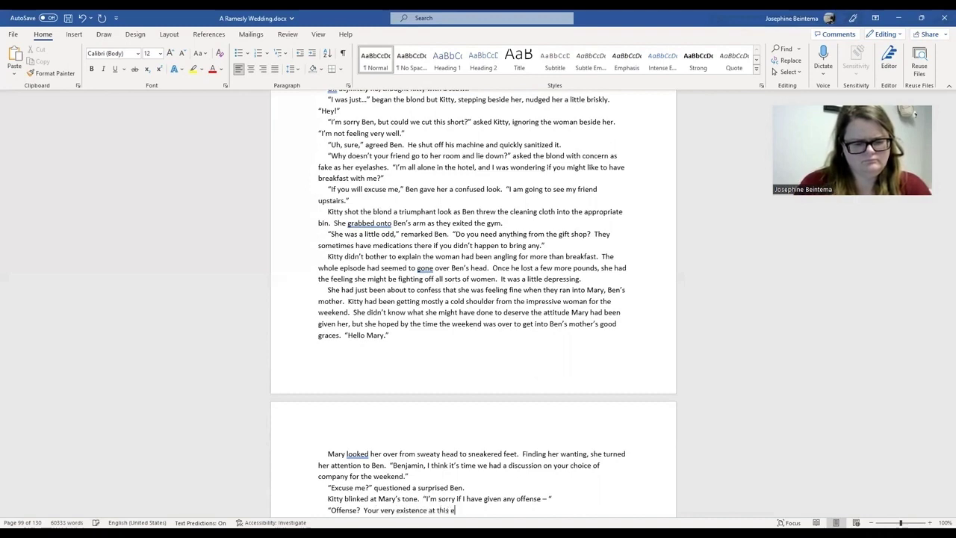
text(vent is an offense,”)
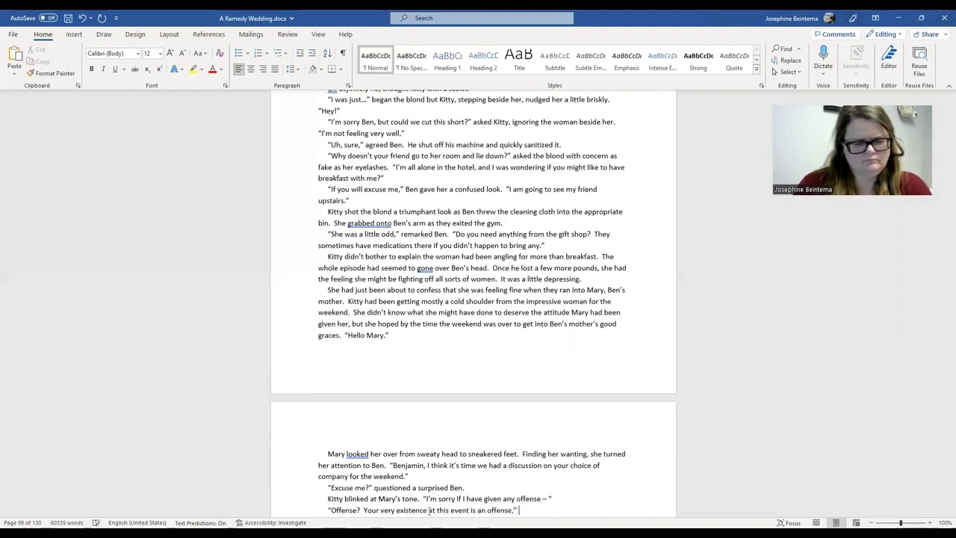
Step: Attribute Mary's line with sniffed Mary., add the sentence "She lowered her voice." and open a new quotation after it
text( sniffed )
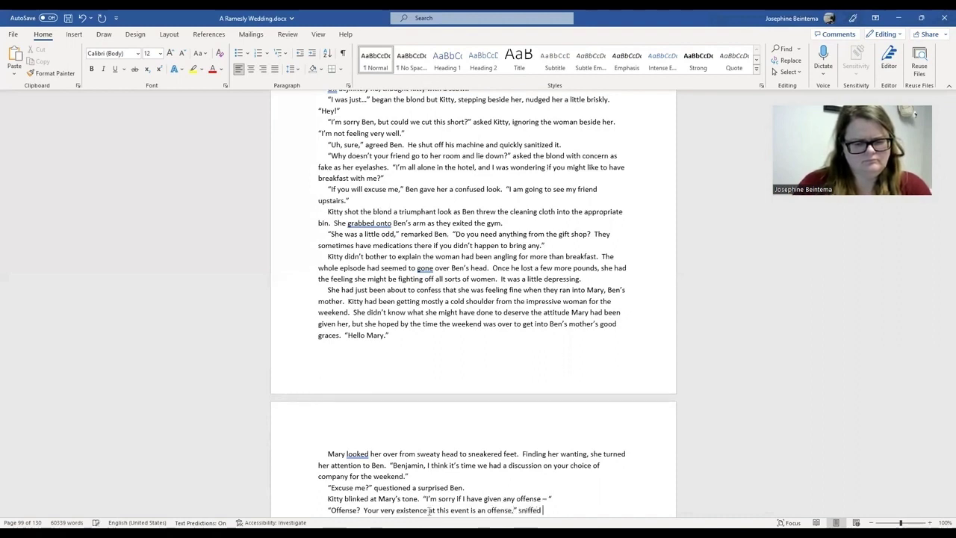
text(Mary.  She lowered her voice)
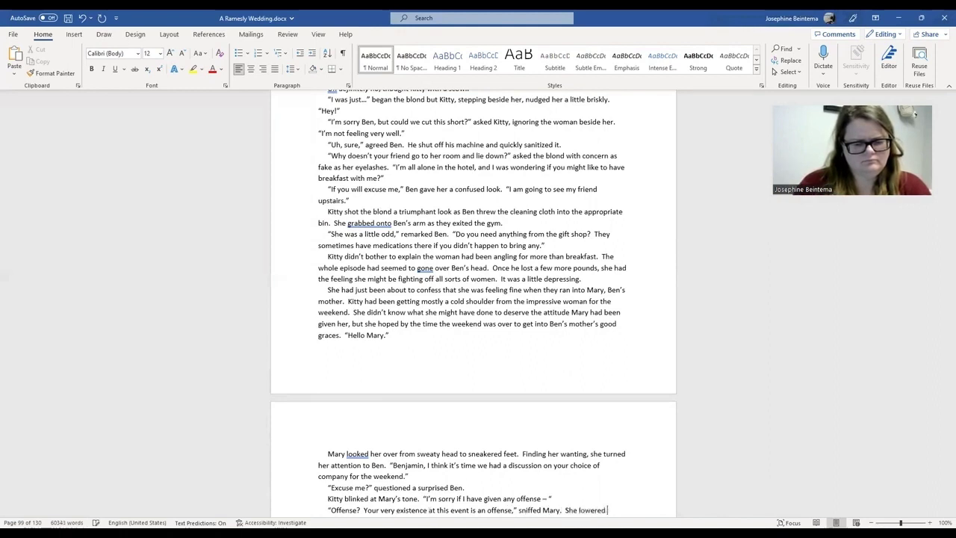
text(.  “)
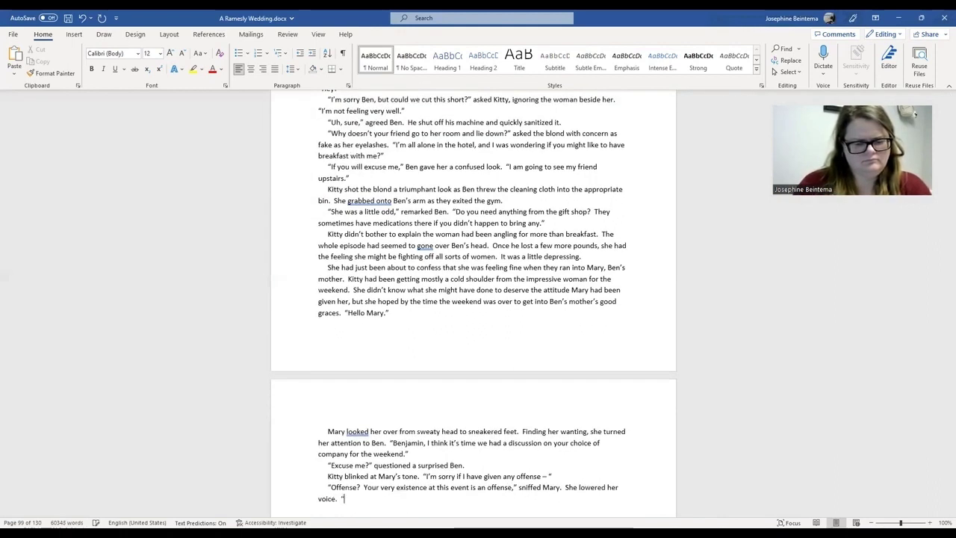
Step: Write Mary's lowered-voice question, "Really Ben, brining an escort to a weekend wedding"
text(Realy)
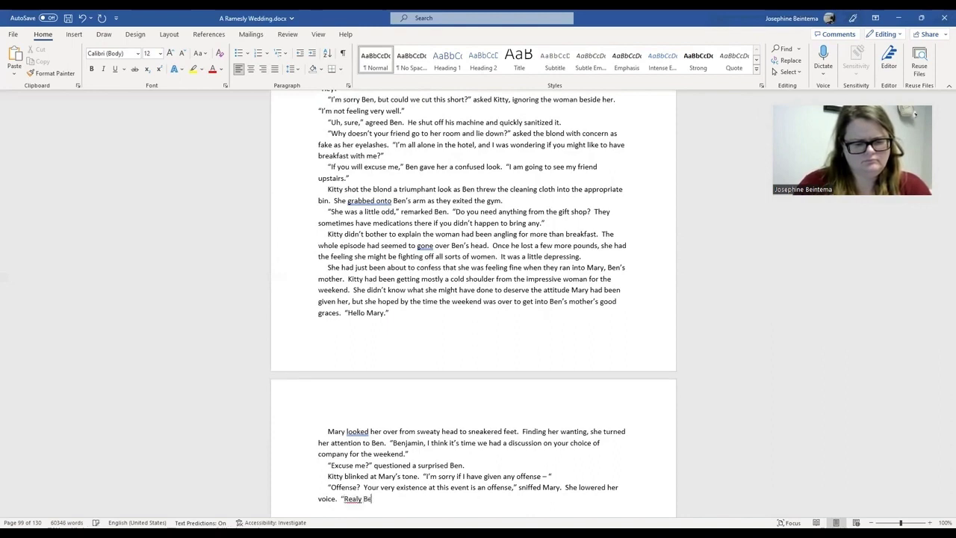
key(ctrl+BackSpace)
text(Really B)
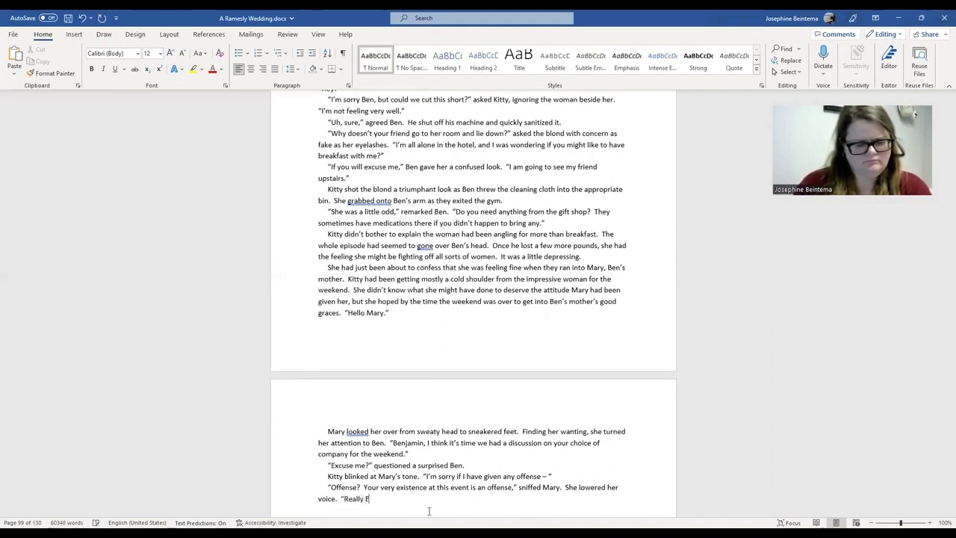
text(en, brin)
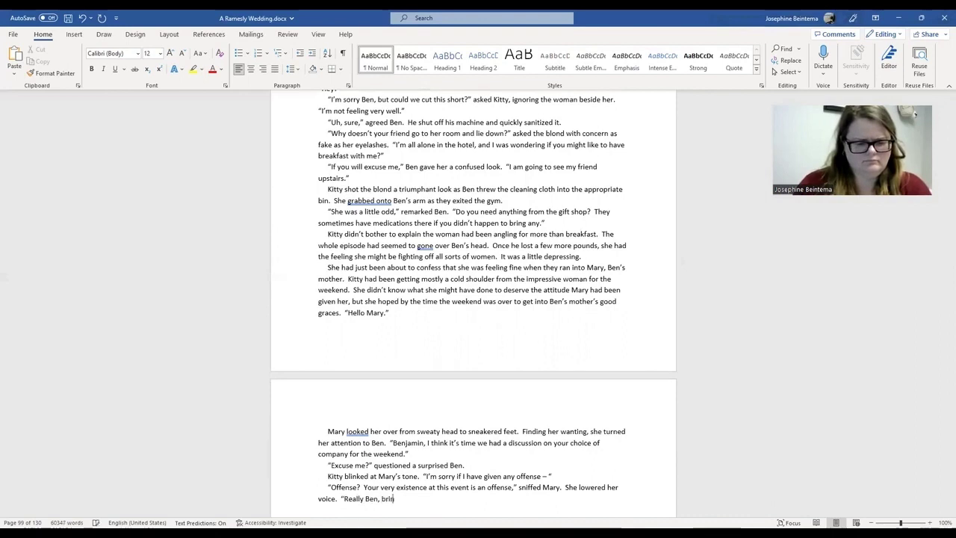
text(ing an escort to)
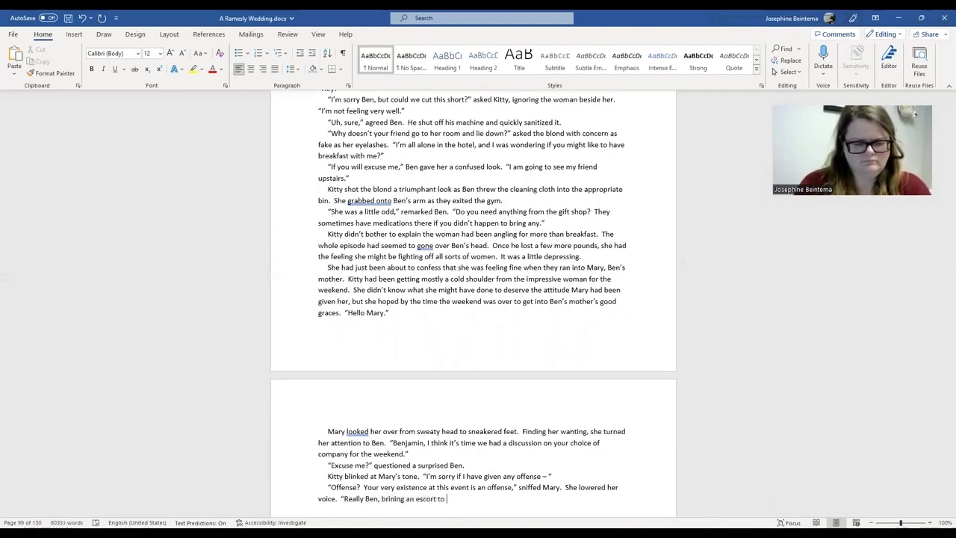
text( a weekend w)
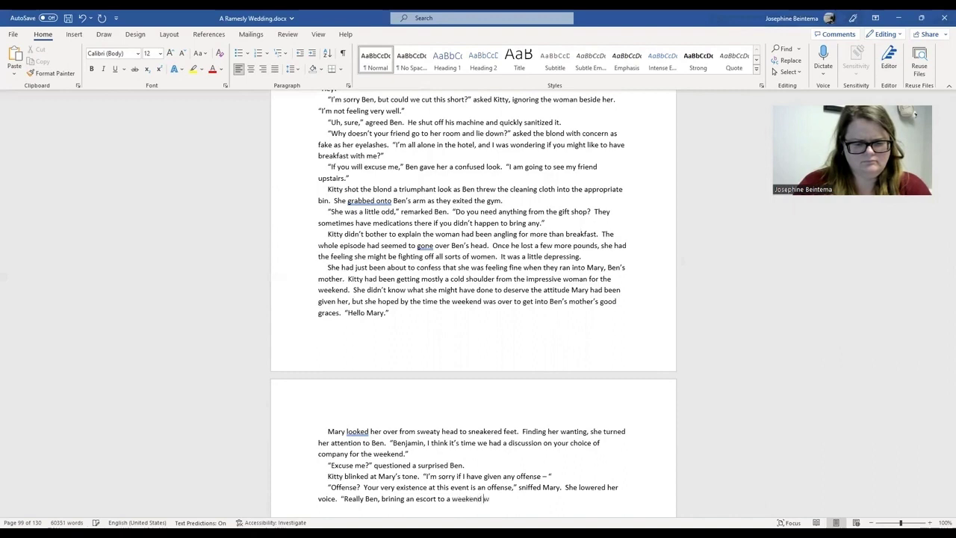
text(edding)
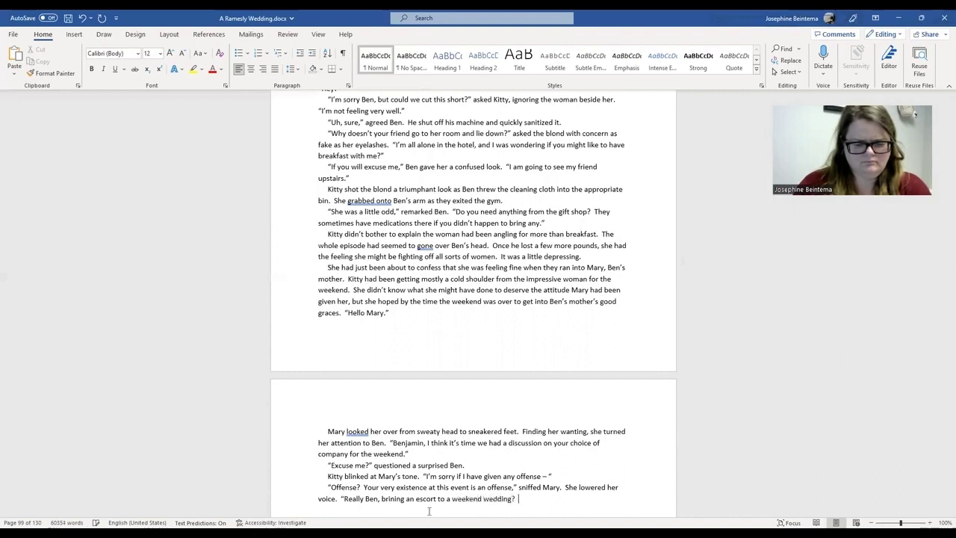
Step: Close the wedding question with a question mark and continue Mary's speech with "Is this what is has come"
text(?  Is this what is t)
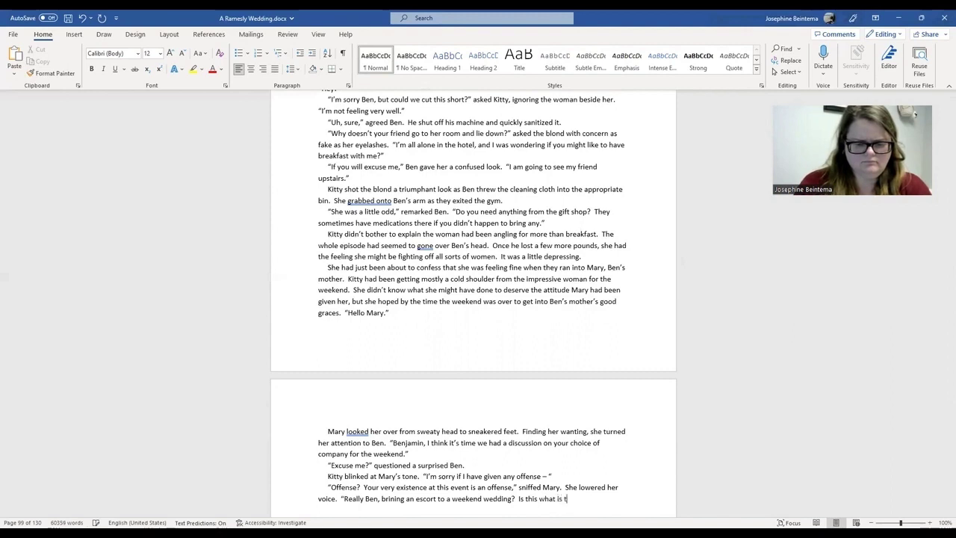
key(BackSpace)
text(has come)
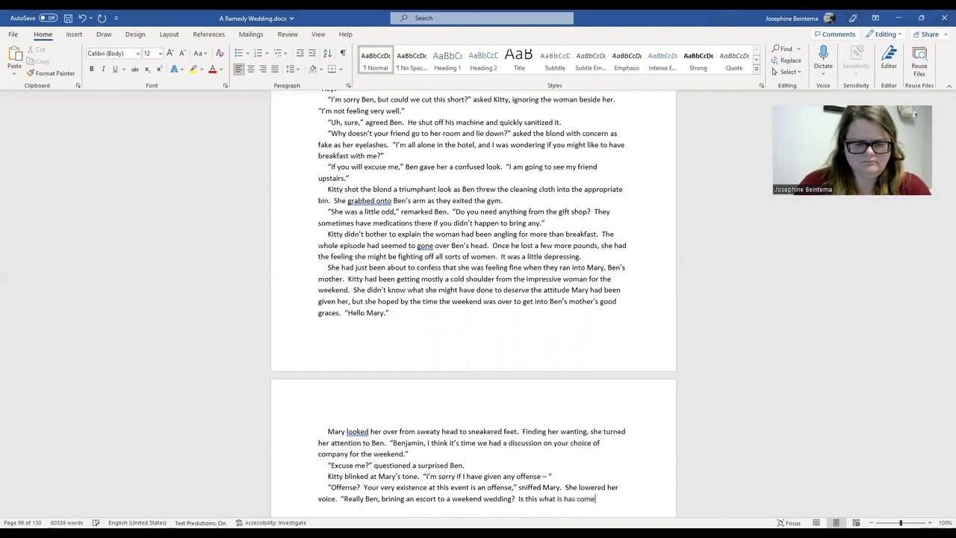
Step: Finish the question with "to?" and add "She's not even a high-end escort.", accepting the suggested hyphen in "high-end"
text( to?  She's not eve)
text(n av)
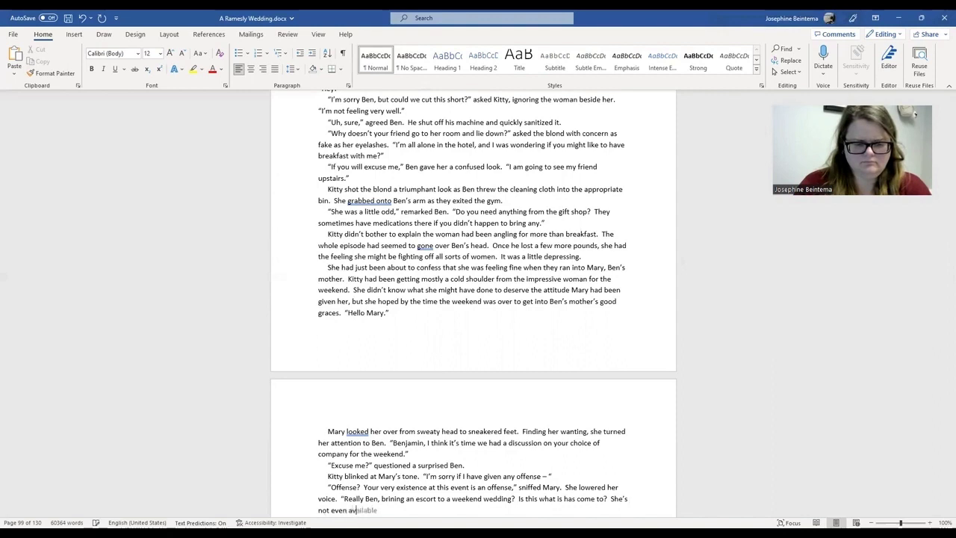
key(BackSpace)
text(high end escort)
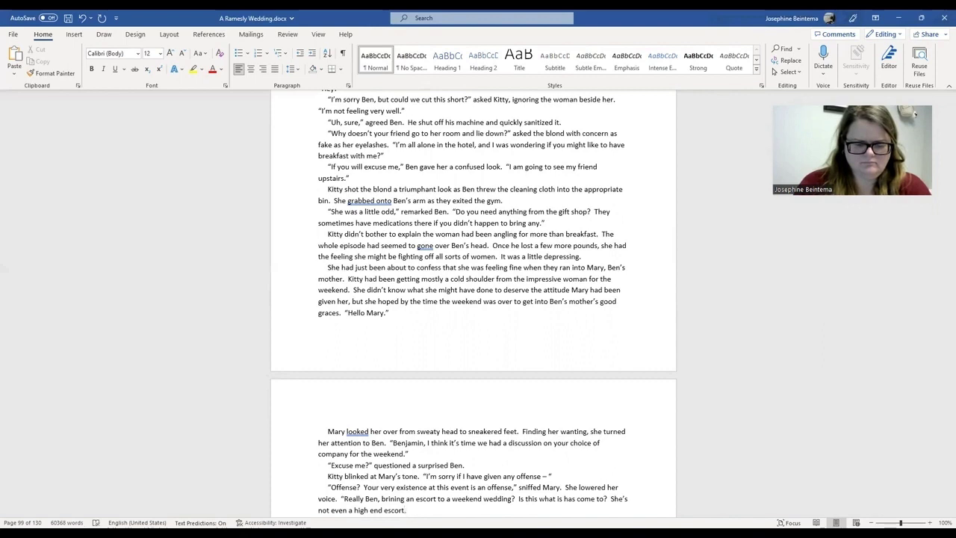
text(.  I)
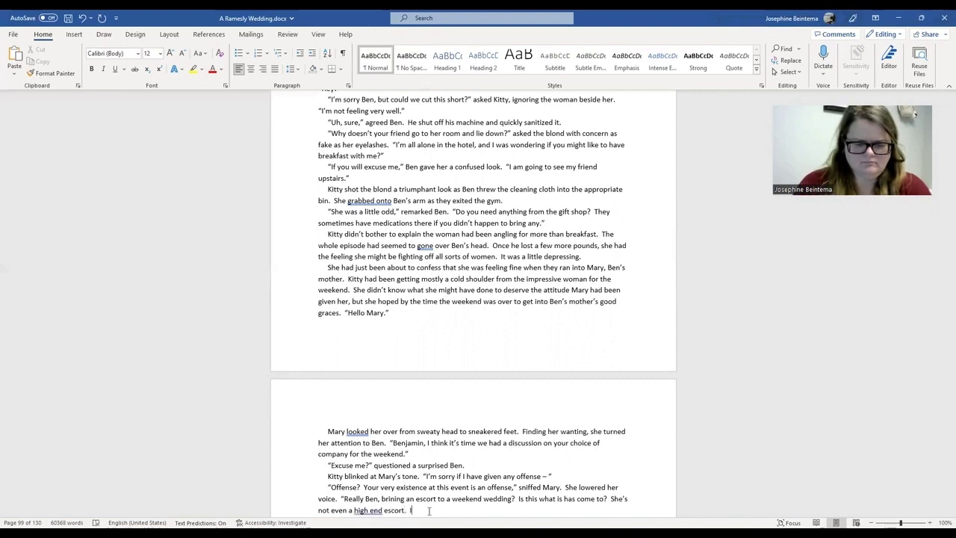
click(371, 508)
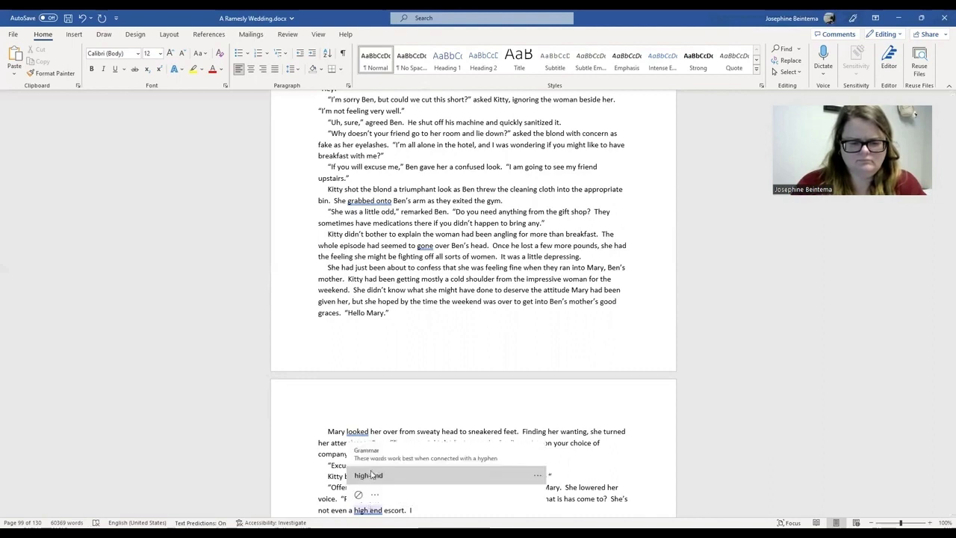
key(Return)
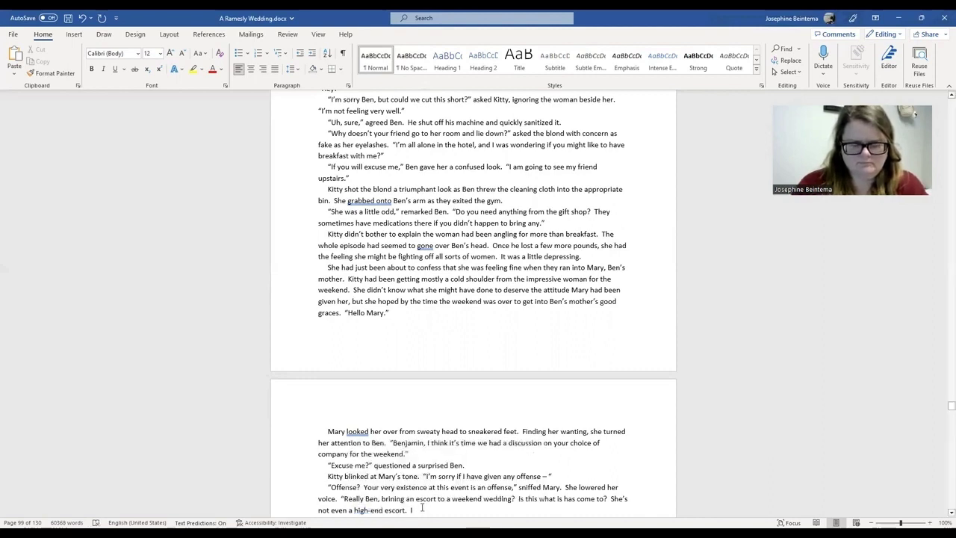
Step: Continue Mary's speech with "I had to suffer your father's many infidelities, I am not going"
text(I had to)
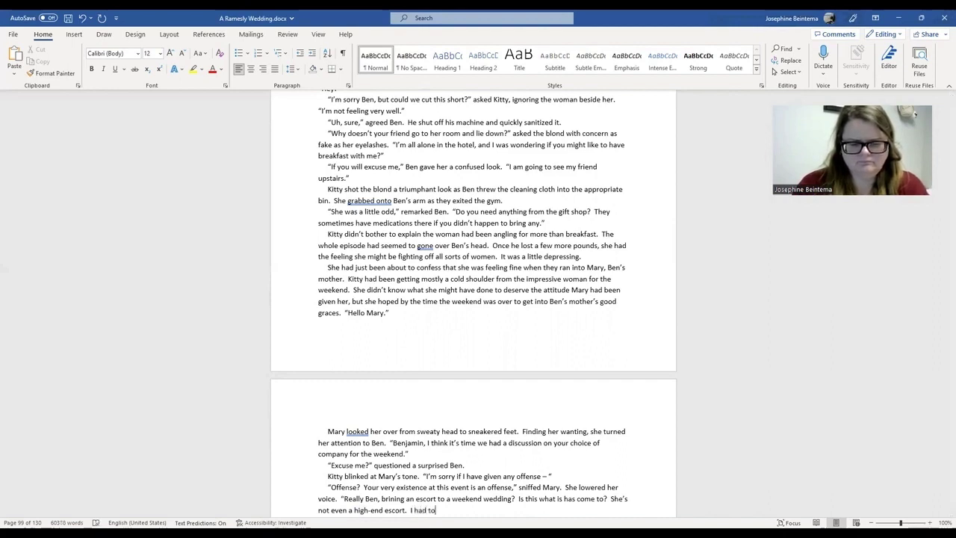
text( suffer )
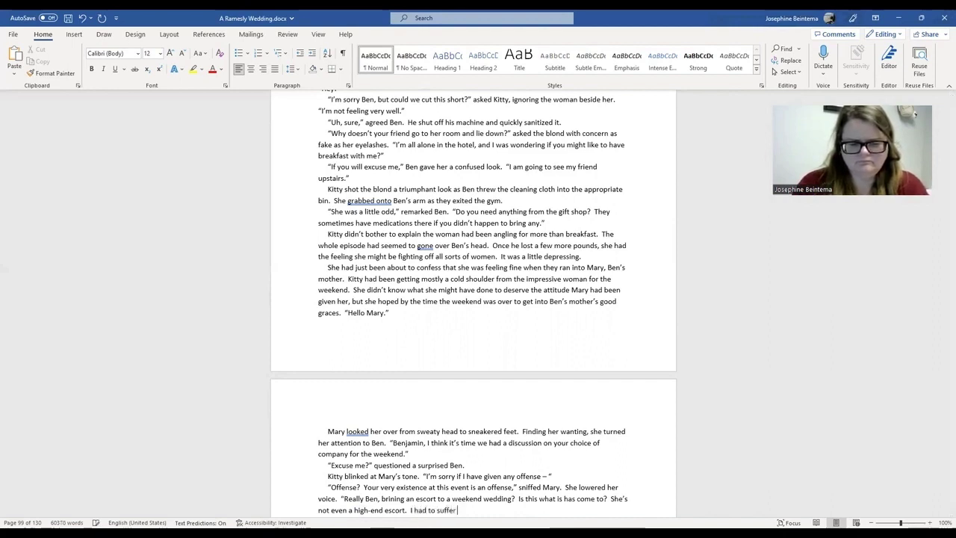
text(your father's many infiden)
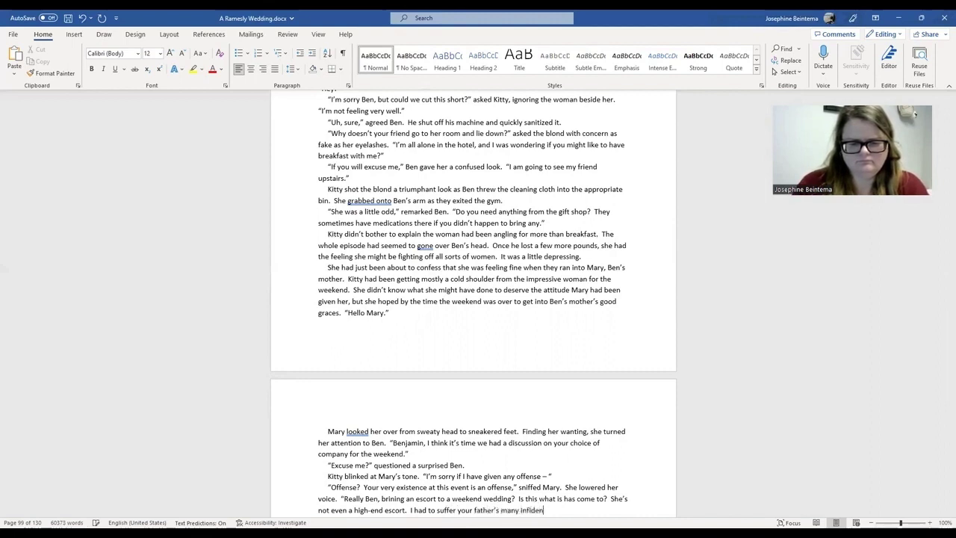
key(BackSpace)
text(lities, I am not going)
Step: Complete Mary's sentence with "to suffer you openly consorting with prostitutes in front of the family." and close the quotation
text( to suffer you)
text( openly conso)
text(rting with)
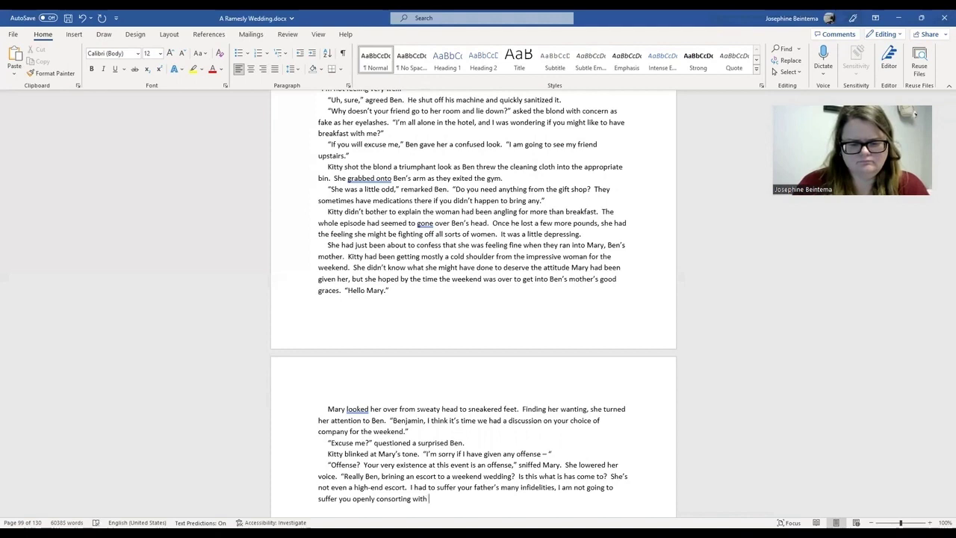
text(prostitut)
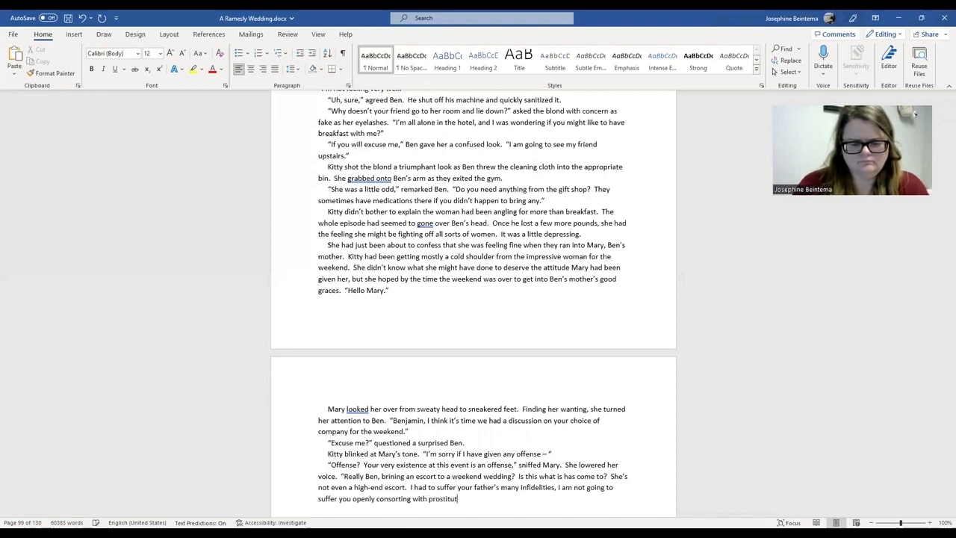
text(es)
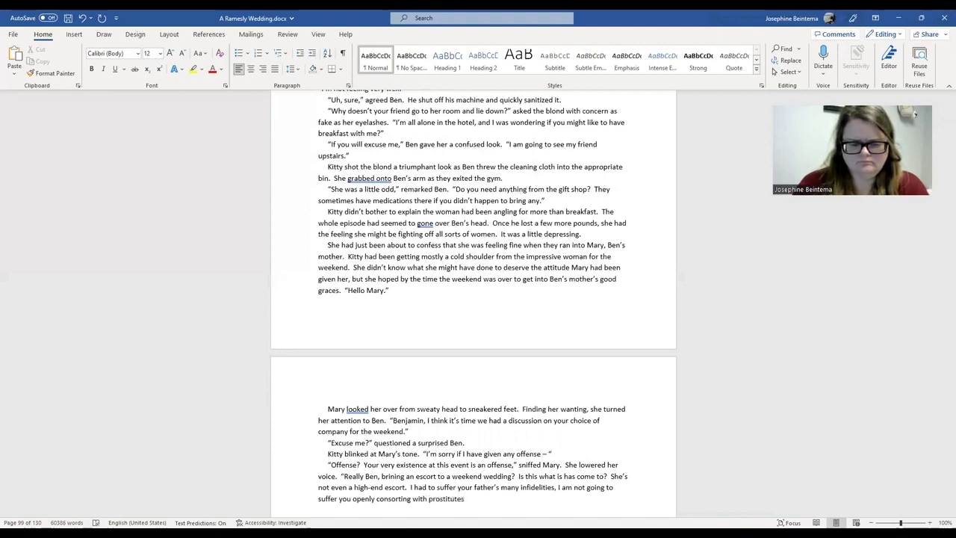
text( in f)
text(ront of the family)
text(.")
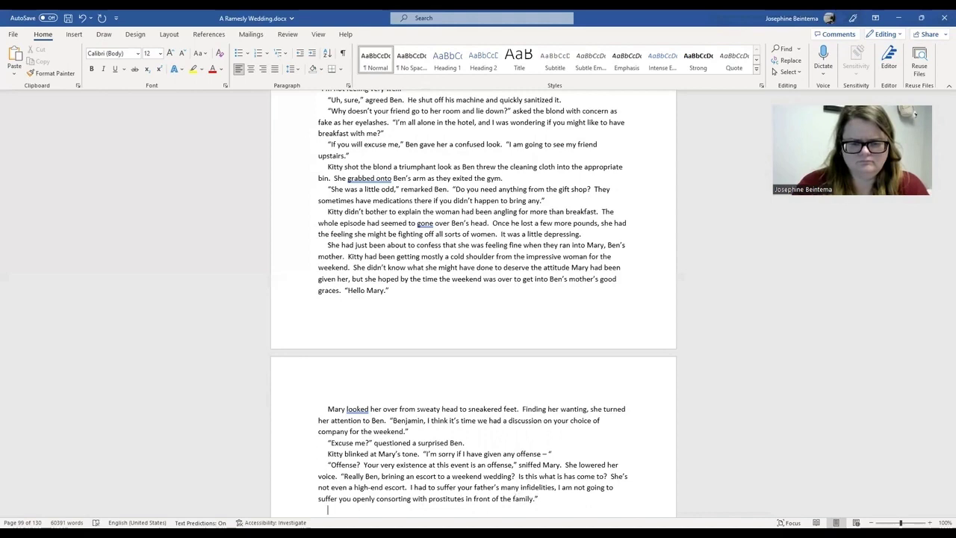
Step: Start a new paragraph reading "Kitty's jaw dropped. She had no words for what Mary had just said."
key(Return)
text(Kitt)
text(y)
text('s jaw droppe)
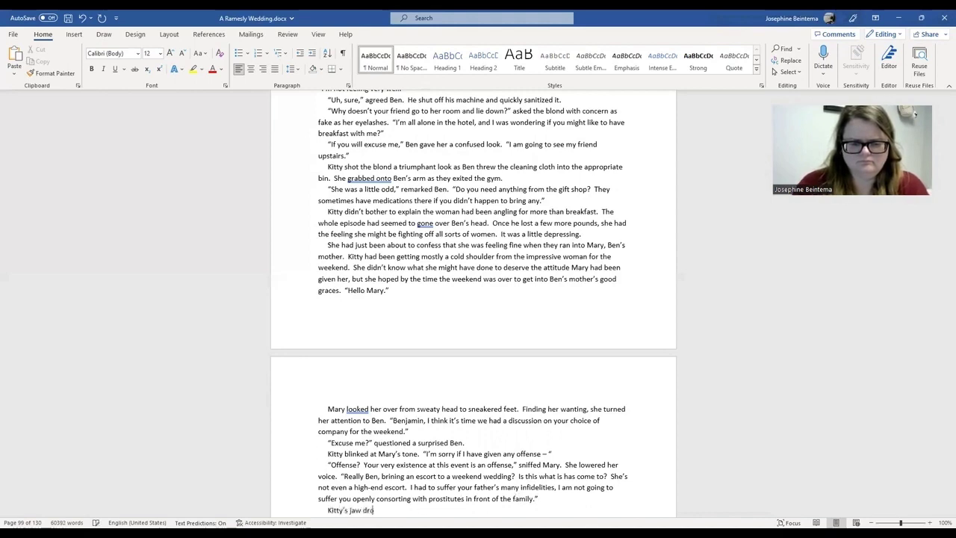
text(d.  Sh)
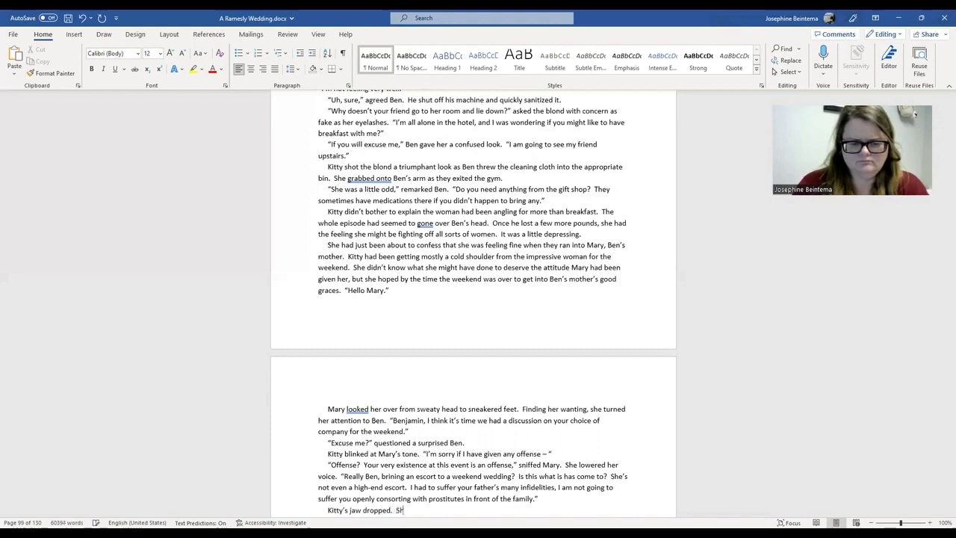
text(e had no words)
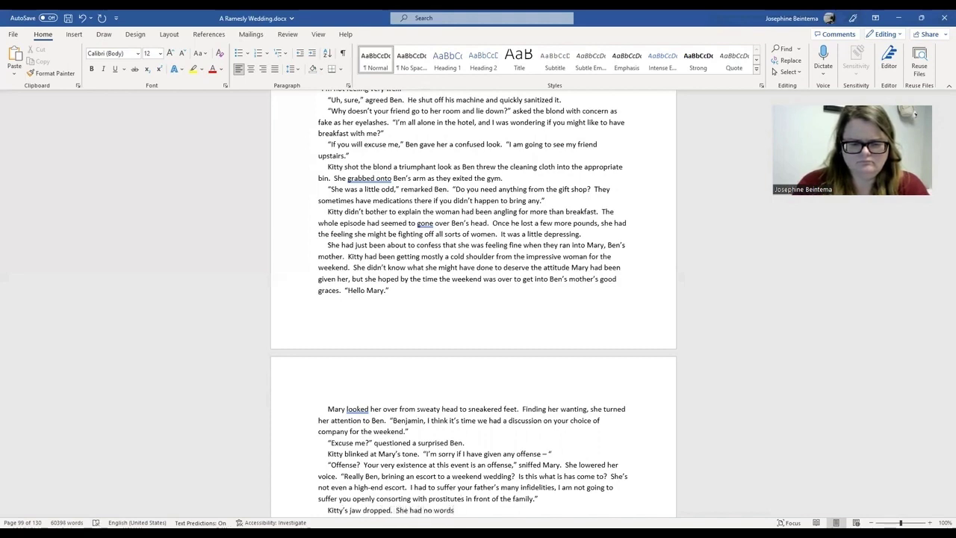
text(. for what Mary ha)
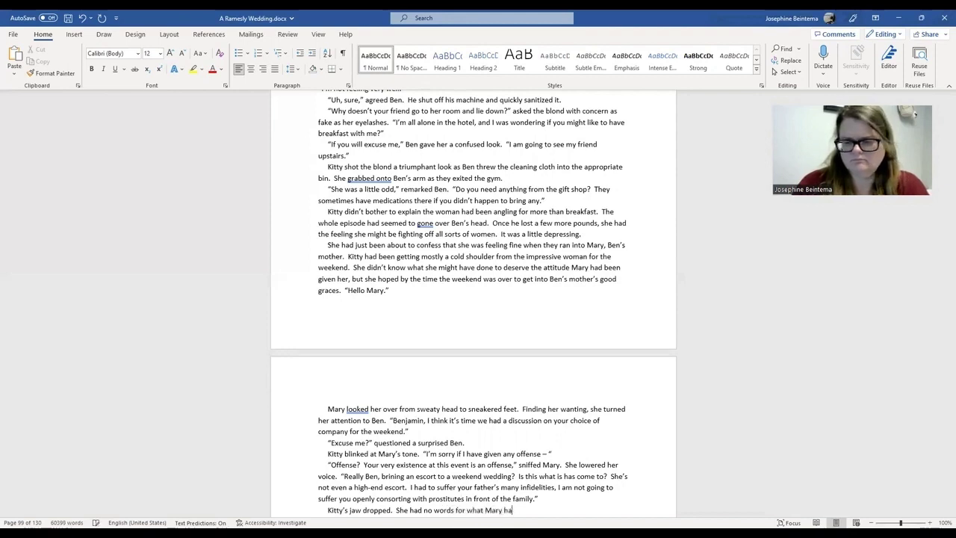
text(d just said.)
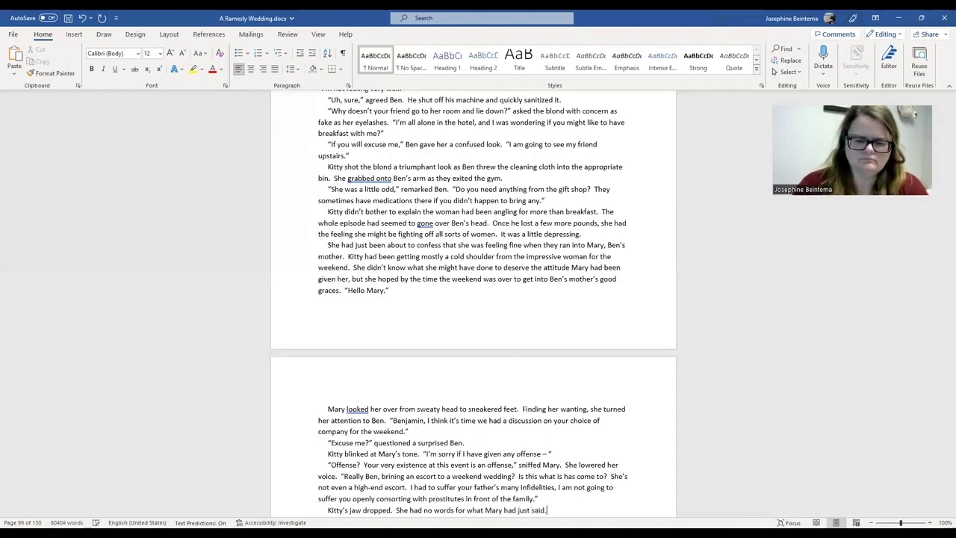
Step: Add a new paragraph with Ben's reply, "Mom, Kitty is my friend," defended Ben., and open a second quotation
key(Return)
text(")
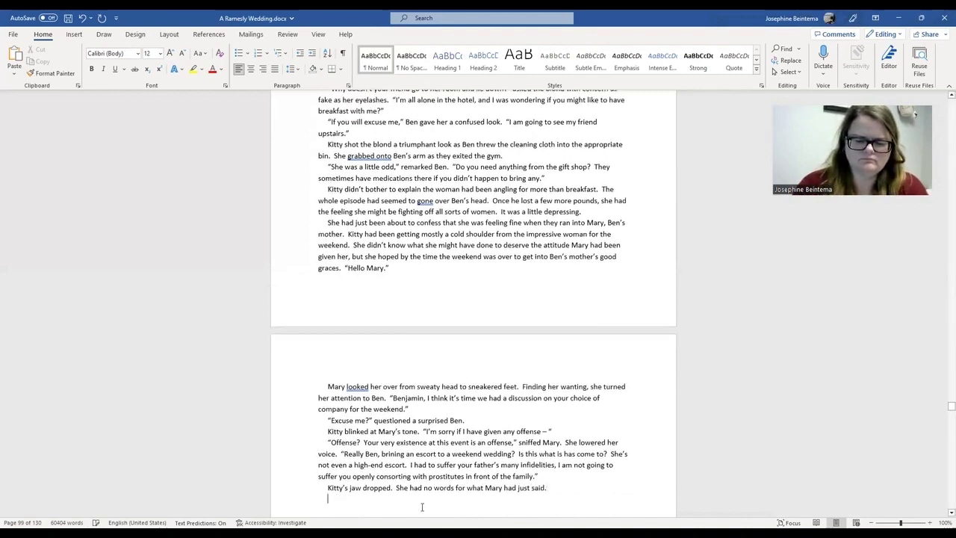
text(Mom, Kitty is my fried)
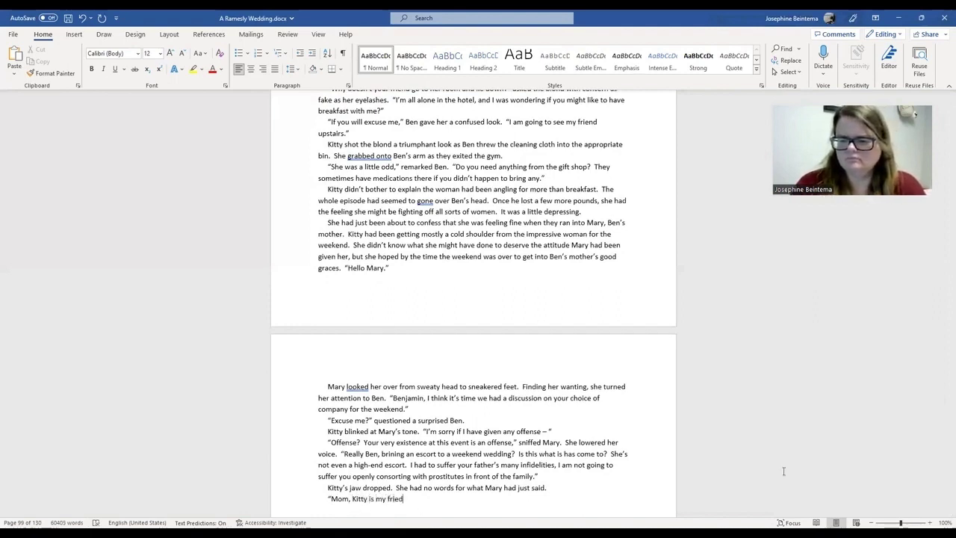
key(BackSpace)
text(nd," defended Ben.  “)
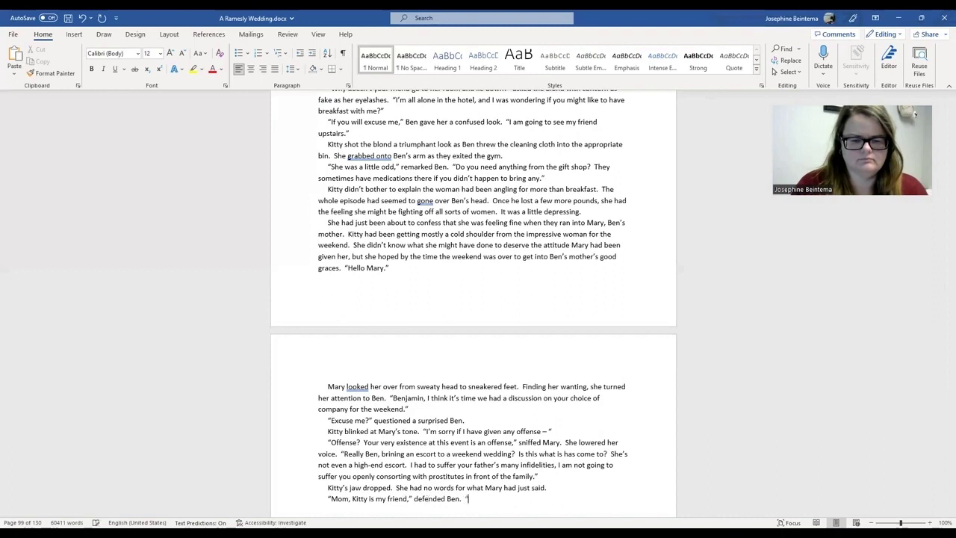
Step: Complete Ben's reply with "I asked her to be here." and begin a new paragraph with an opening quotation mark
text("I asked her to be her)
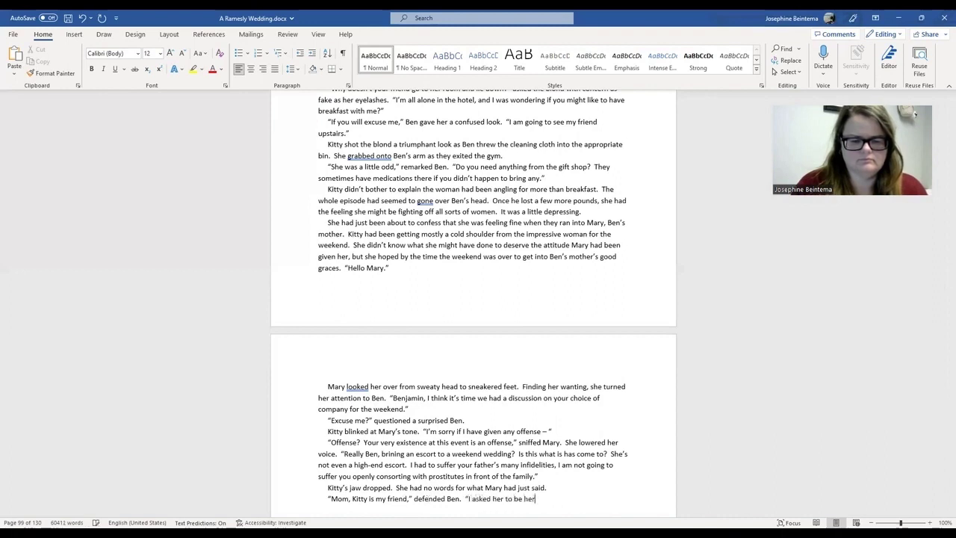
text(e)
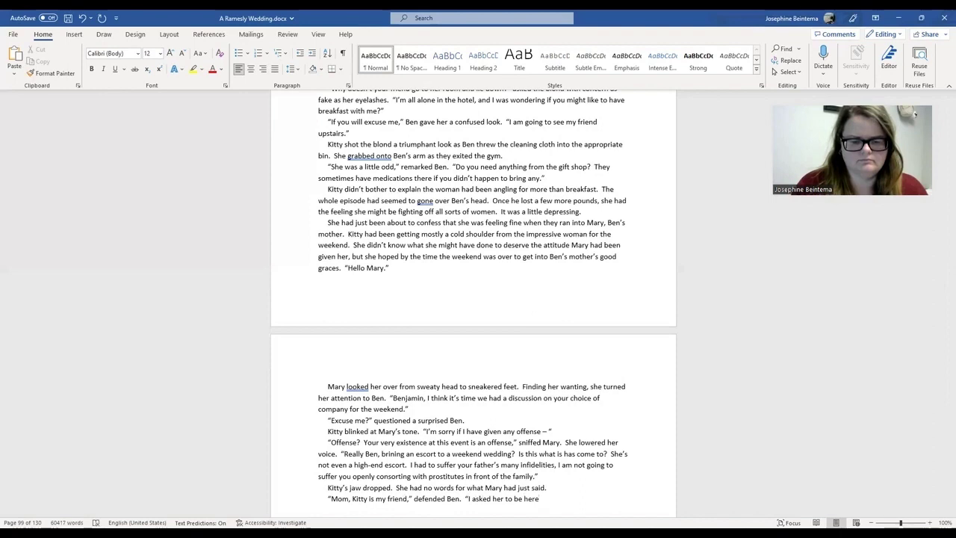
text(.”)
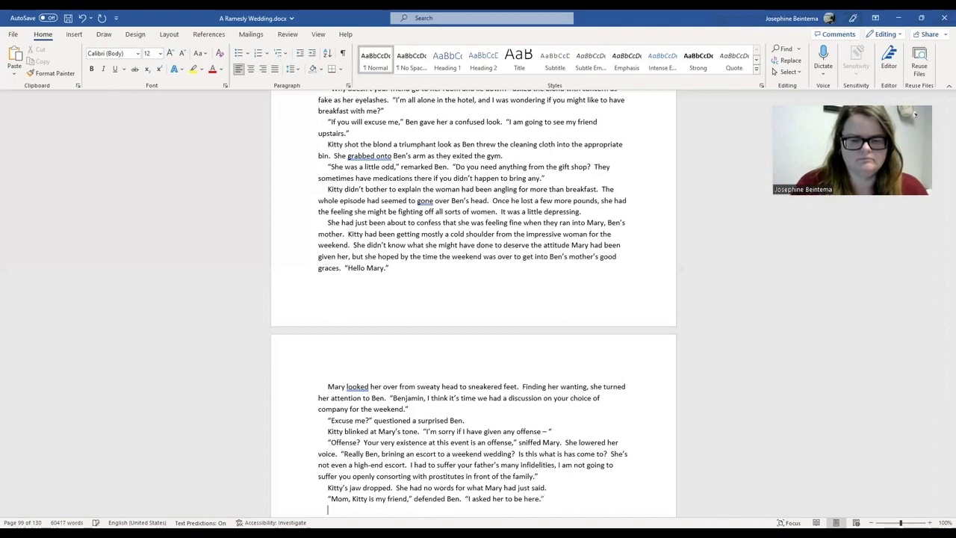
text(")
key(Return)
text(")
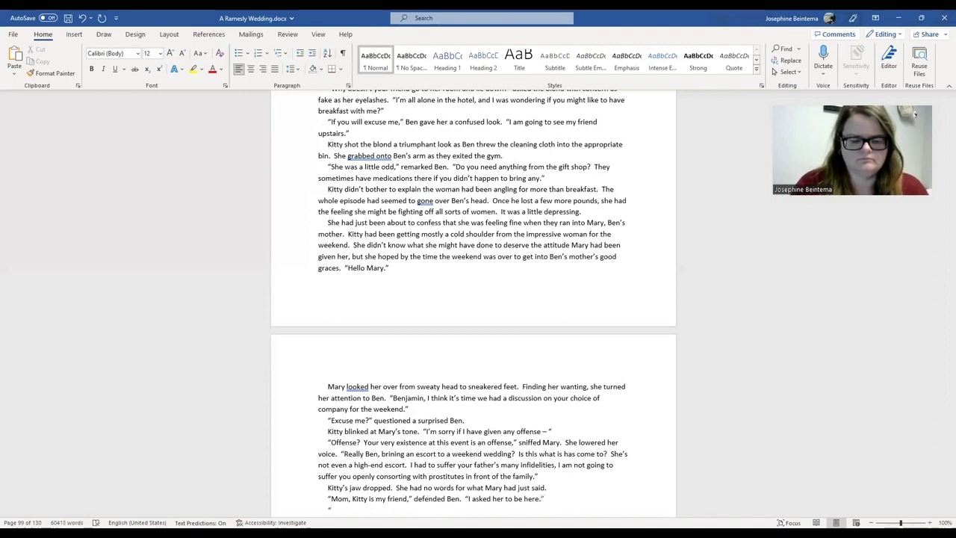
text(You know,)
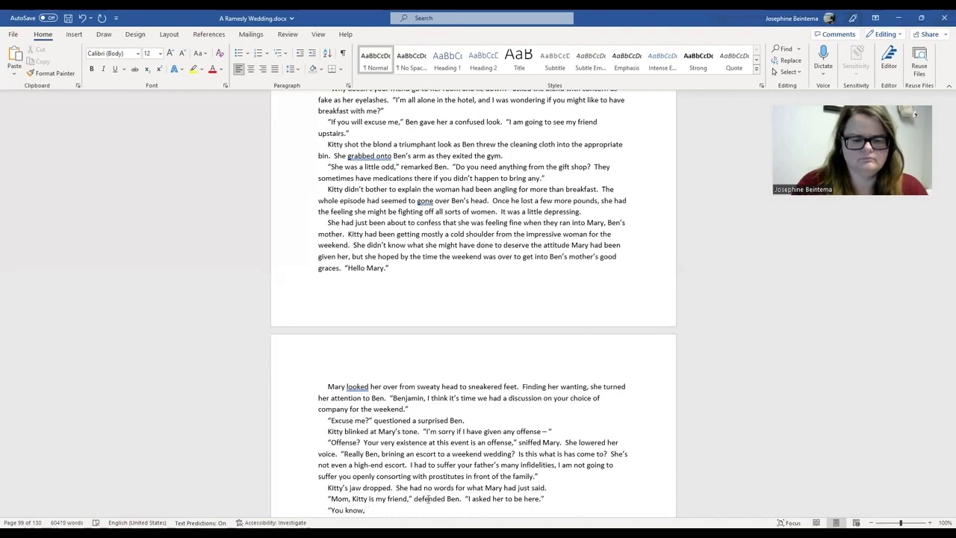
key(BackSpace)
key(BackSpace)
key(BackSpace)
key(BackSpace)
key(BackSpace)
key(BackSpace)
key(BackSpace)
key(BackSpace)
key(BackSpace)
key(BackSpace)
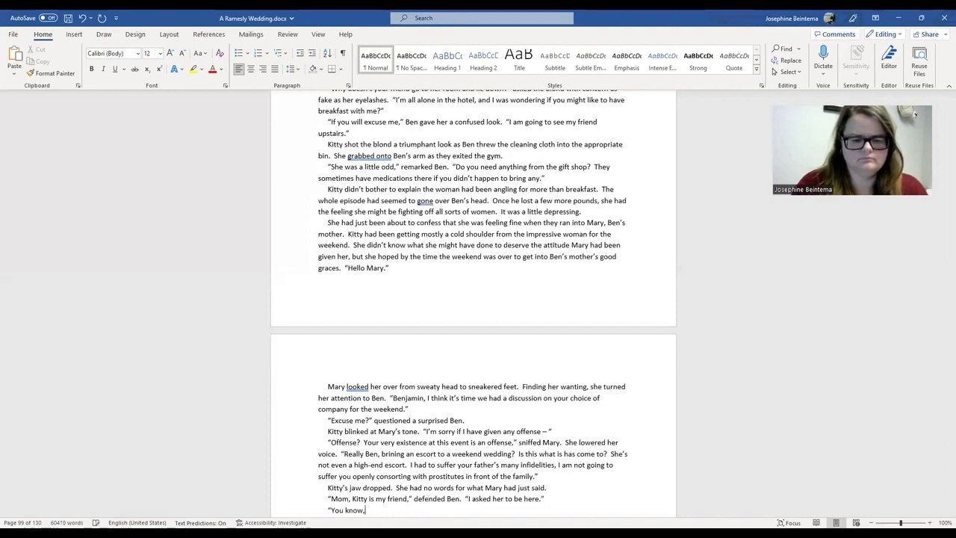
Step: Write Mary's reply as "This is probably an indication of your income," tutted Mary as she ignored what Ben had just said
text(This is probably an i)
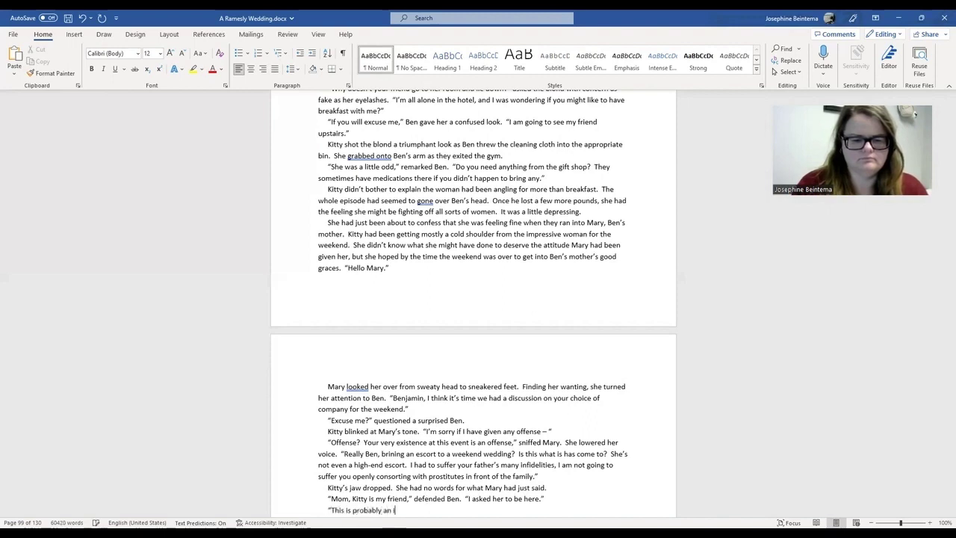
text(ndication of you)
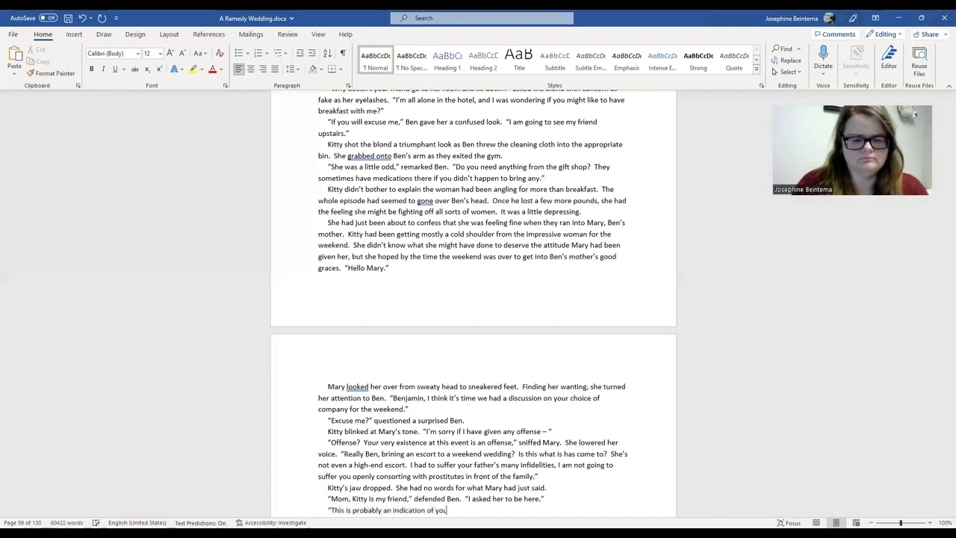
text(r income,”)
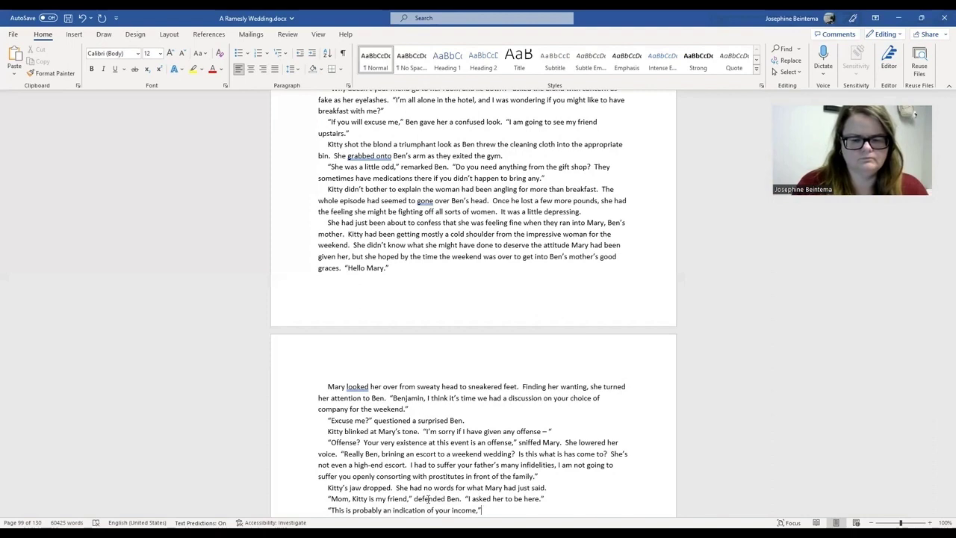
text(," tutted Mary as she ignored wha)
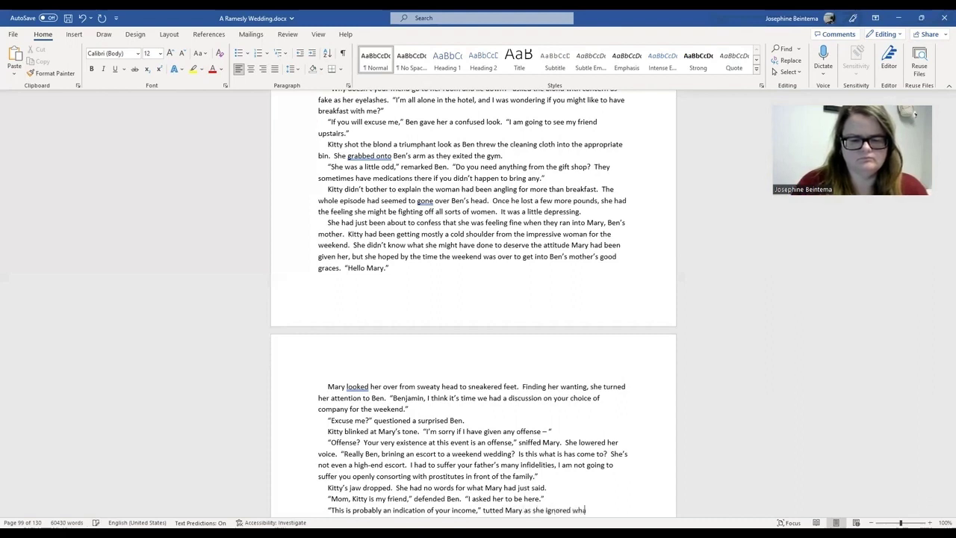
text(t Ben had)
text(just said.)
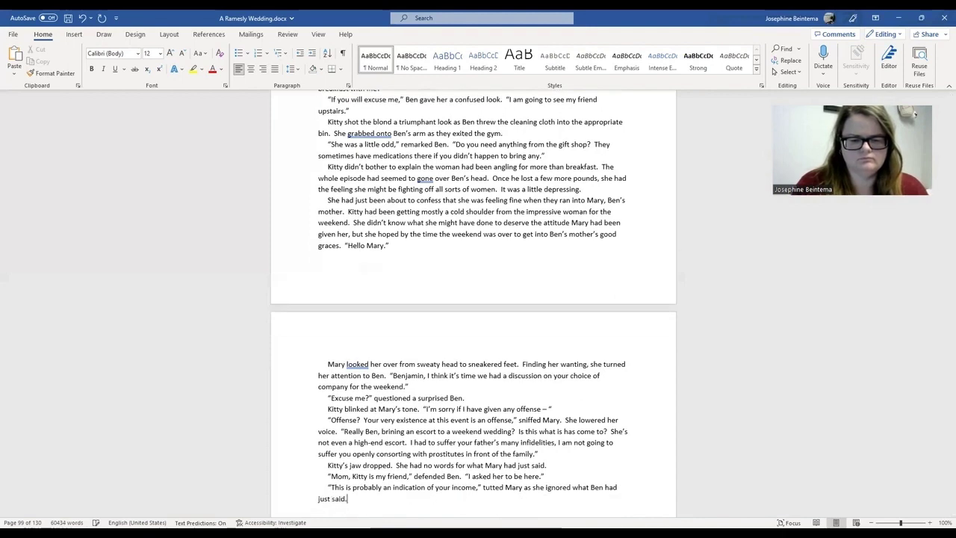
Step: Open a second quotation for Mary reading "You don't make enough money to pay for class. If you would just stop"
text(  ")
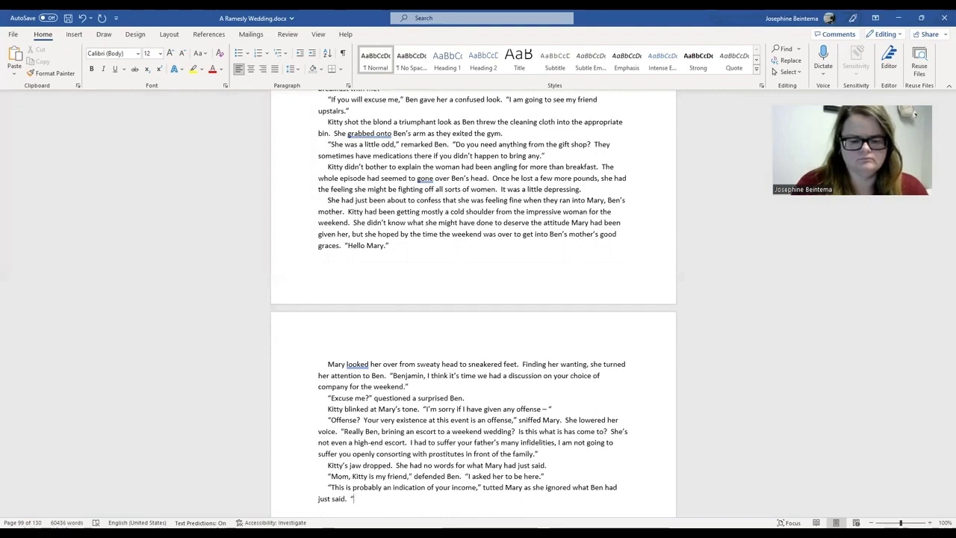
text(You don't make enough money to pay for class.  )
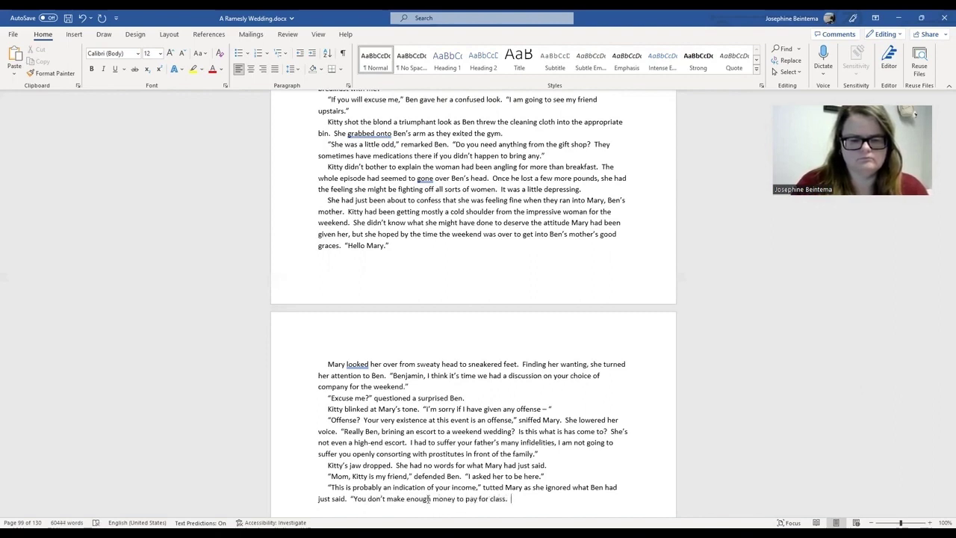
text(IF you)
key(BackSpace)
key(BackSpace)
key(BackSpace)
key(BackSpace)
text(f you would just stop)
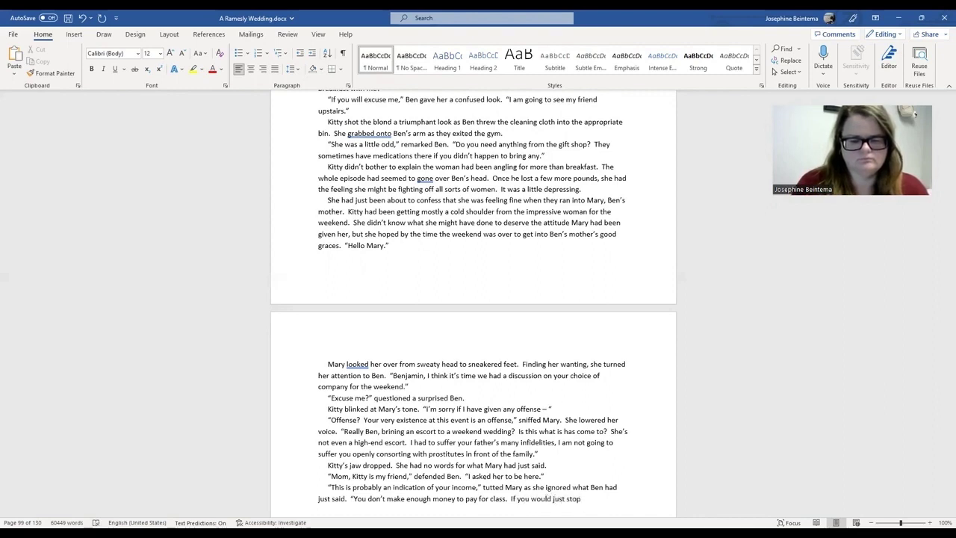
Step: Complete Mary's sentence with "with that silly company of yours, I'm certain Henry and Gerrit would hire you."
text( with that si)
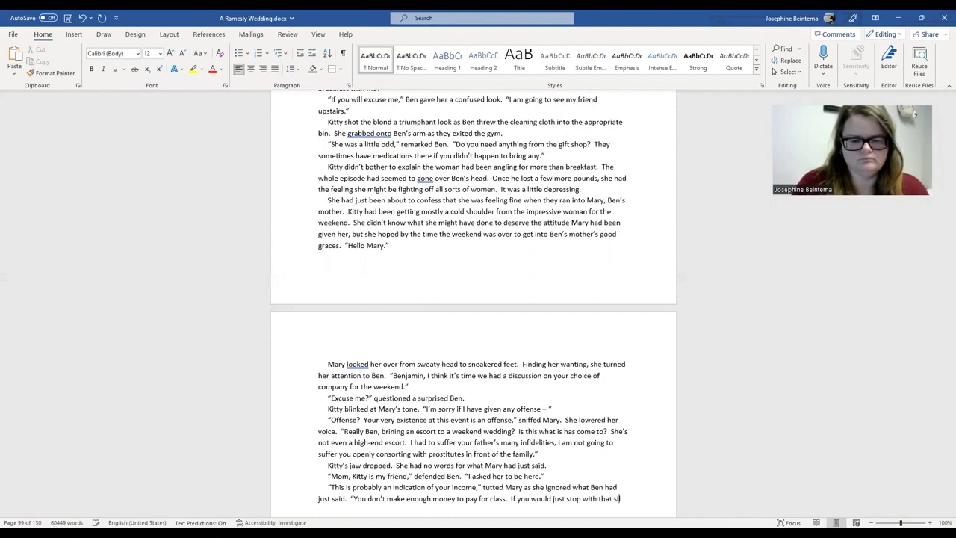
text(lly company of y)
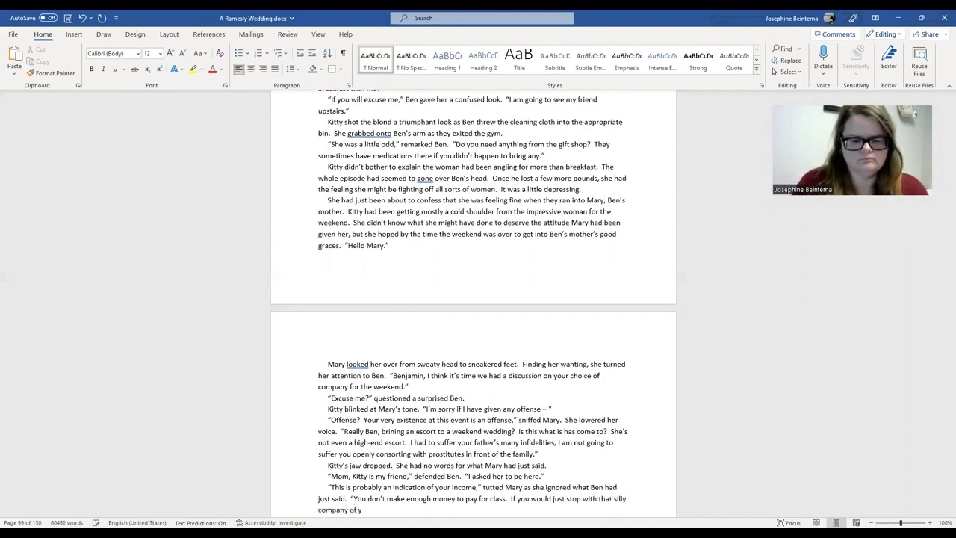
text(ours, I'm certain Henry and Gen)
text(rit would hire you.  )
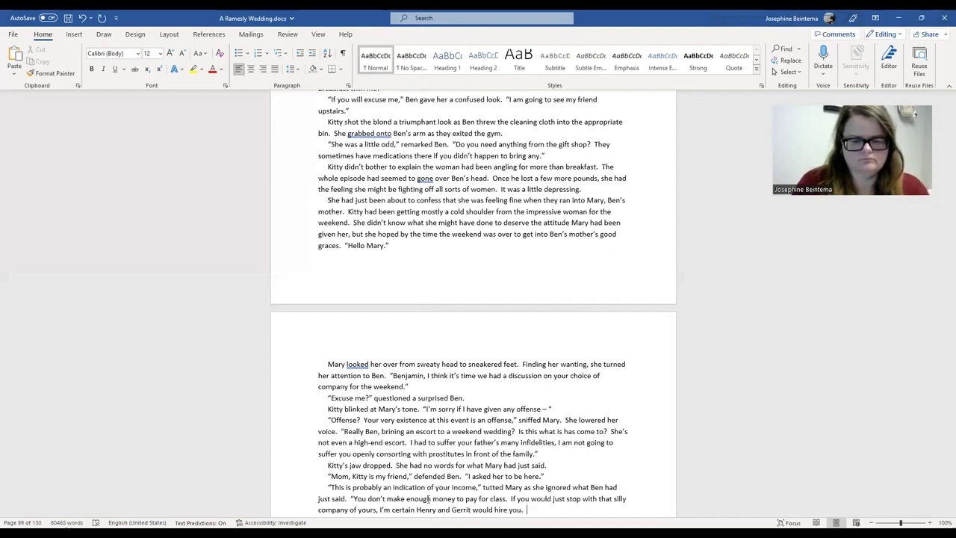
Step: Add the sentence "You could have a nice, comfortable life with Ramesly Hotel." to Mary's speech
text(You cou)
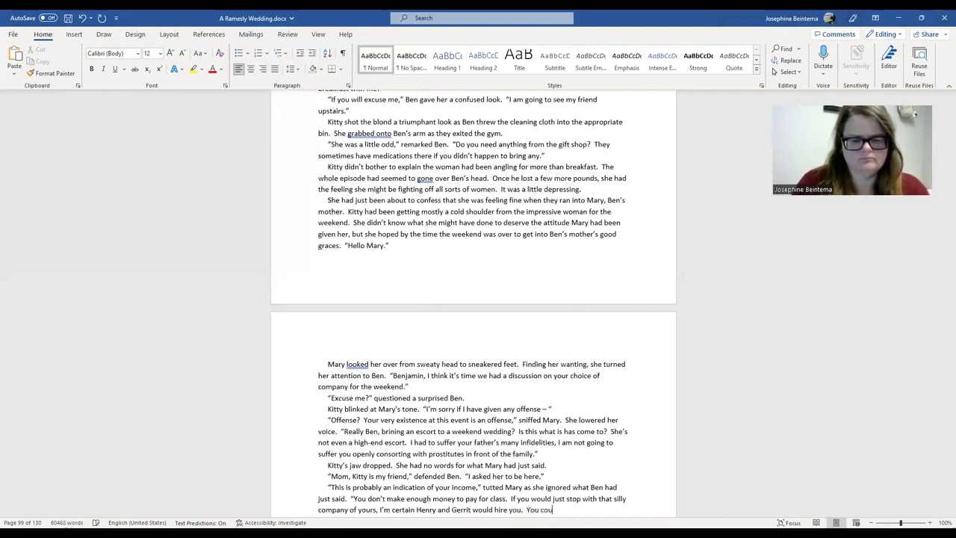
text(ld have a rice, comfortab)
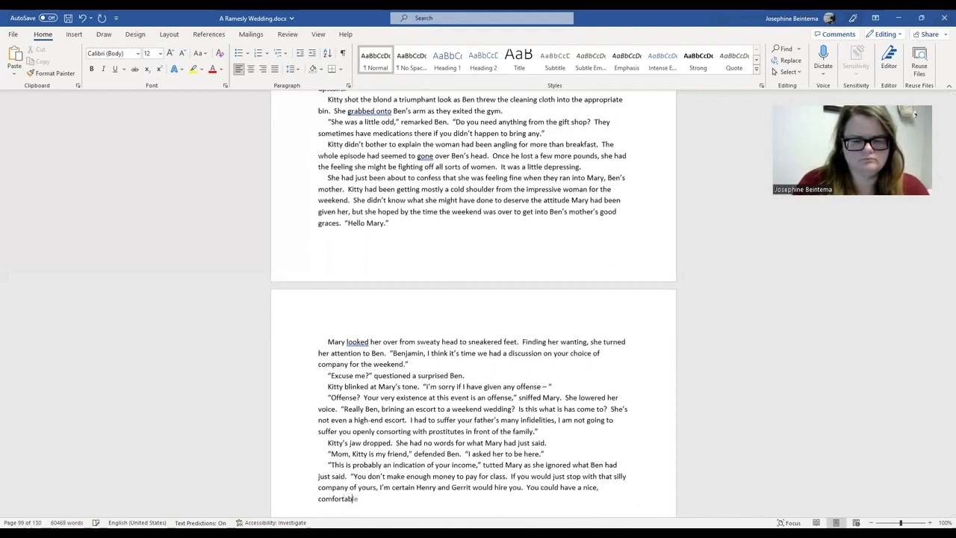
text(le life with Ramesly Hotel.)
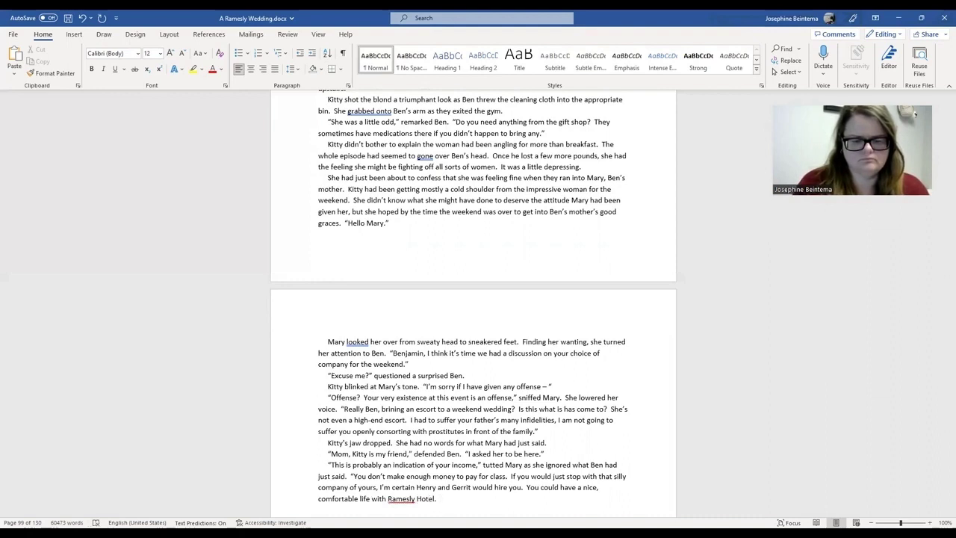
Step: Continue Mary's speech with "There was absolutely no need for you to try to do the modern thing of becoming an entrepreneur."
text(There was a)
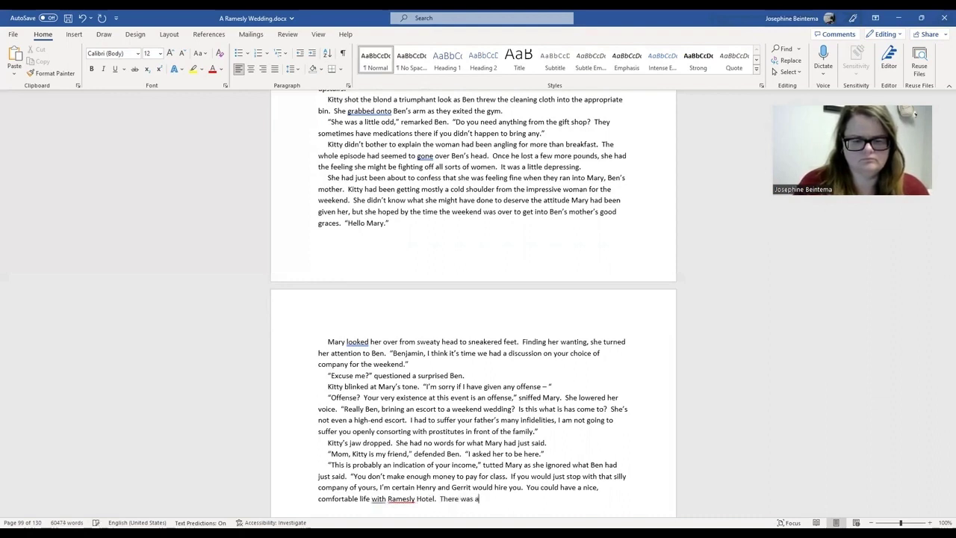
text(lsol)
key(Tab)
text(need for you to tr)
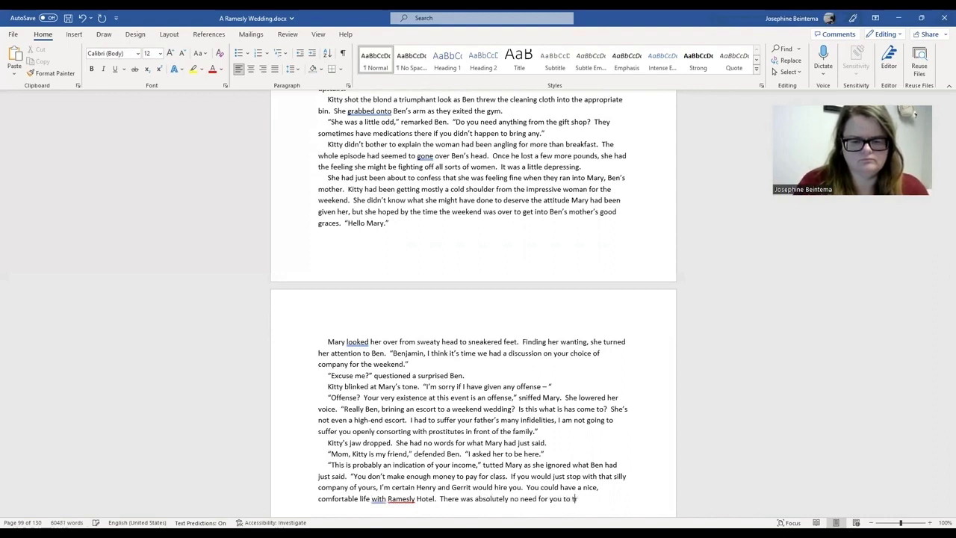
text(y to)
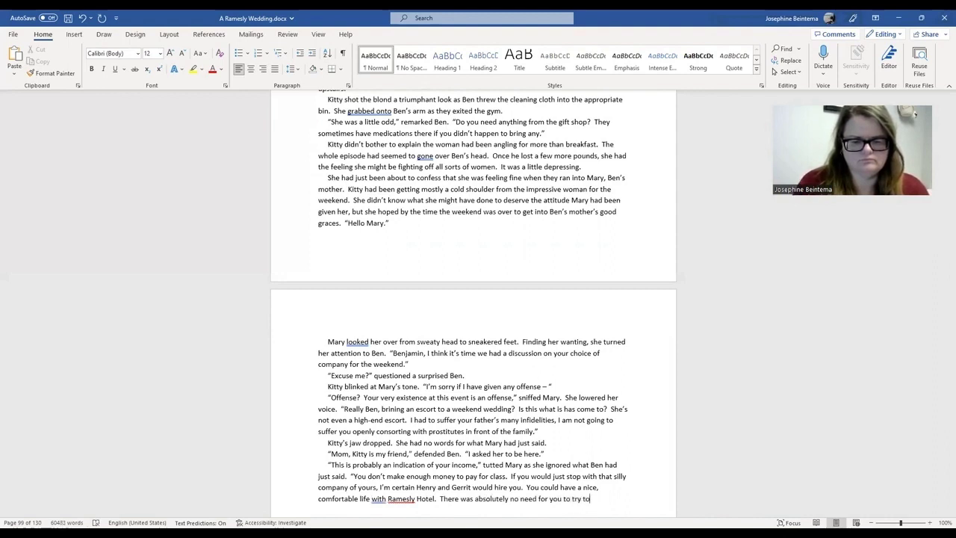
text( do the )
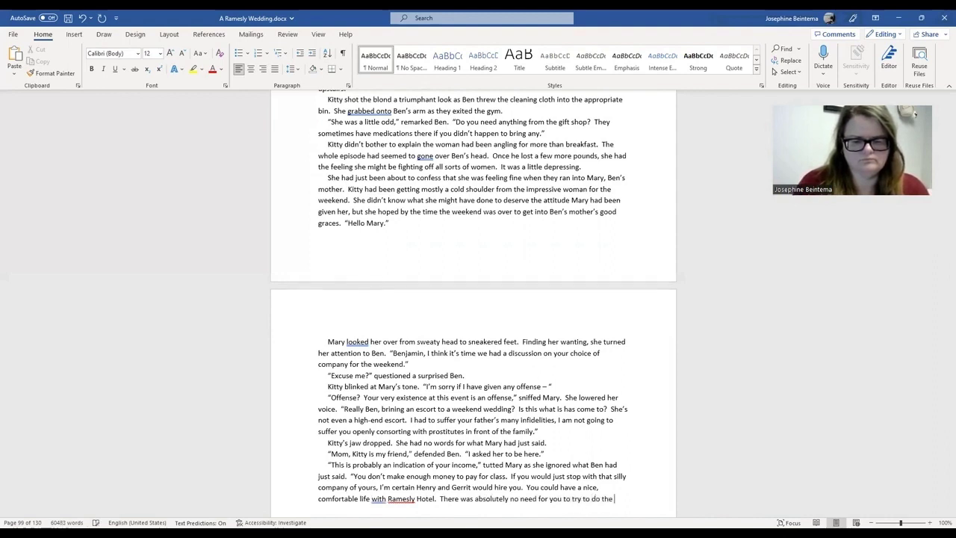
text(modern thing of)
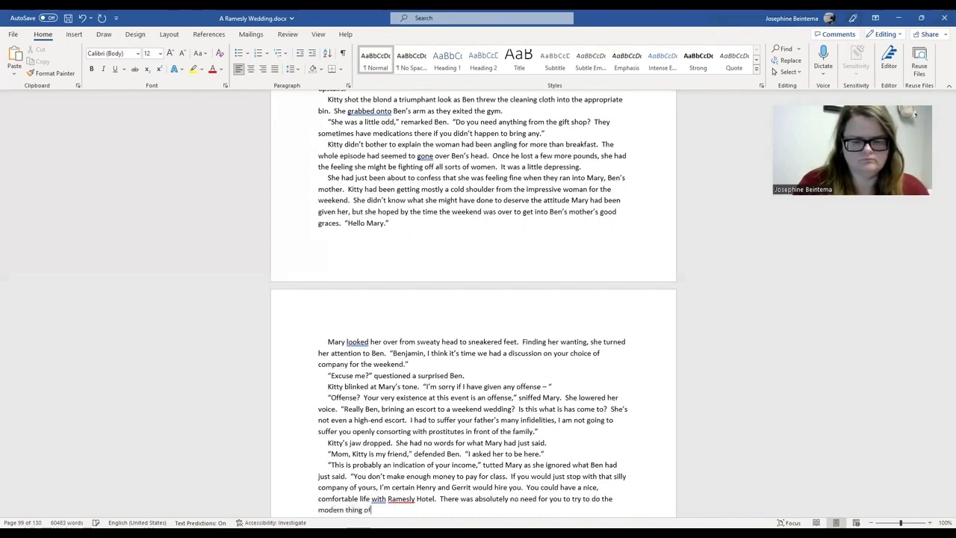
text( becoming an)
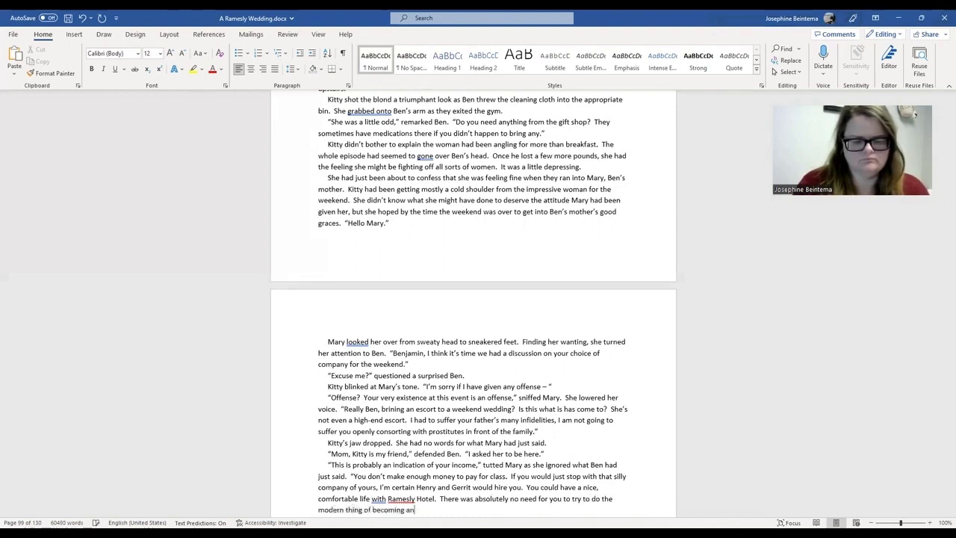
text( entrepren)
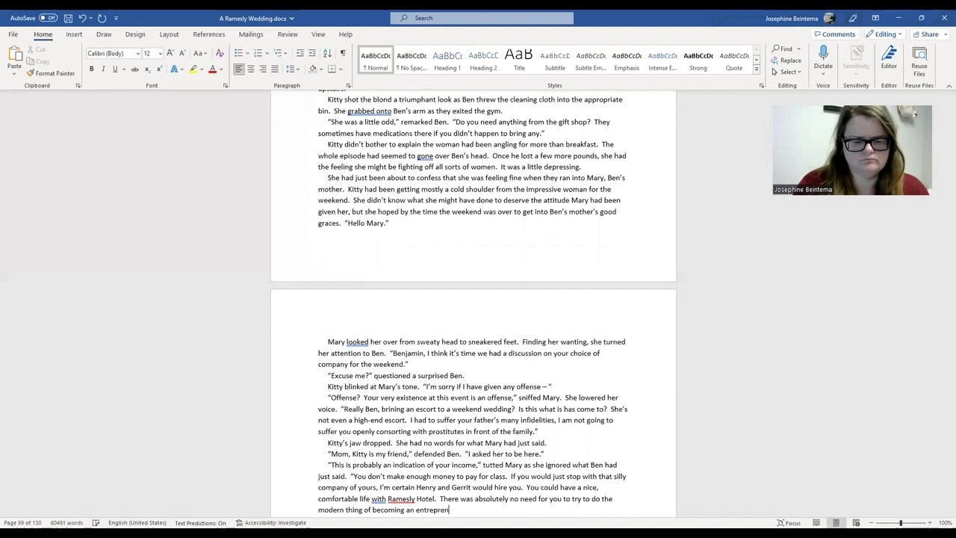
text(eur.  )
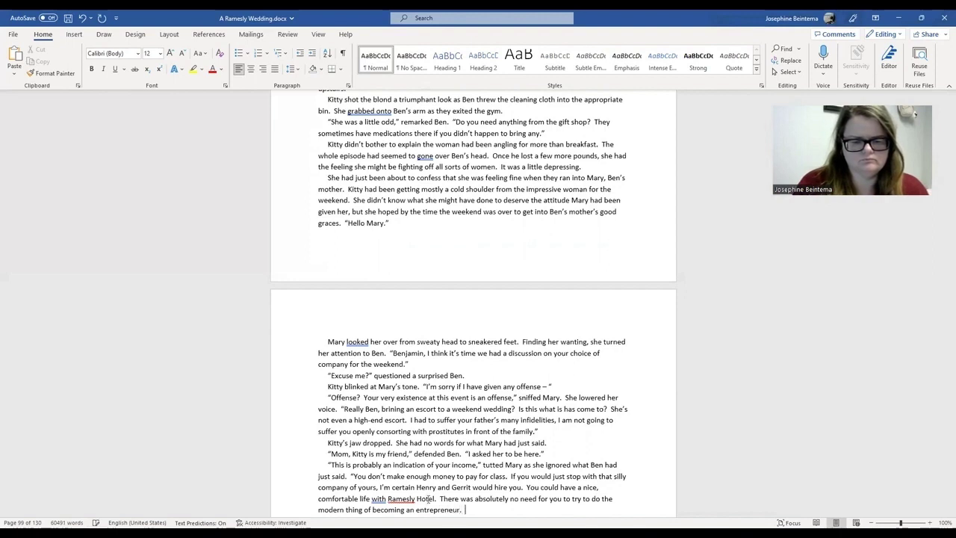
Step: Add the sentence "It's a fad and obviously you aren't doing well." to Mary's speech
text(It's a fad)
click(430, 499)
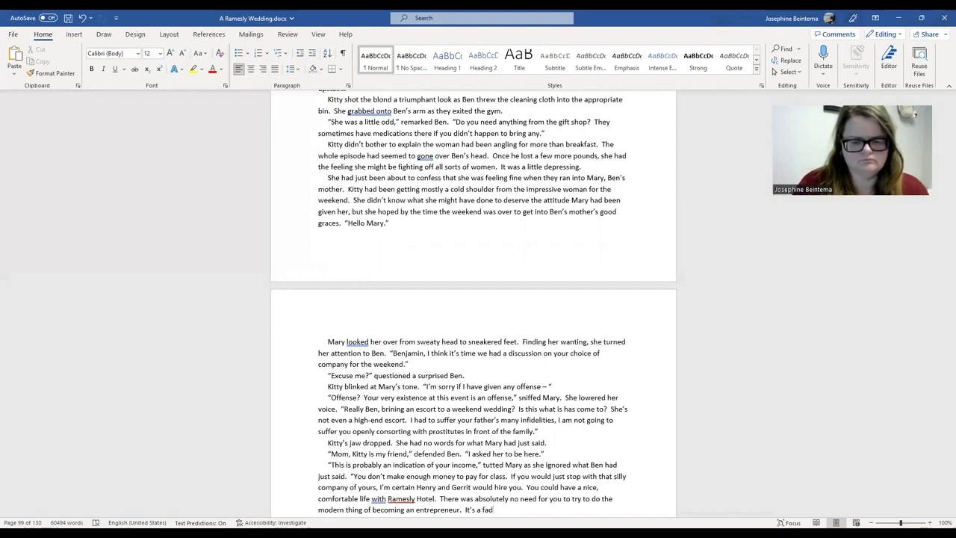
text(and obviously )
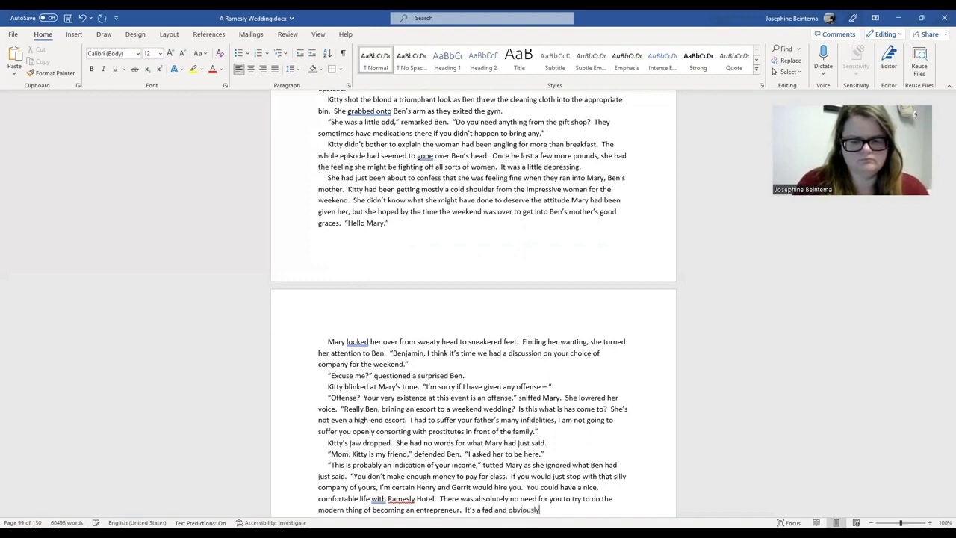
text(you aren't doing )
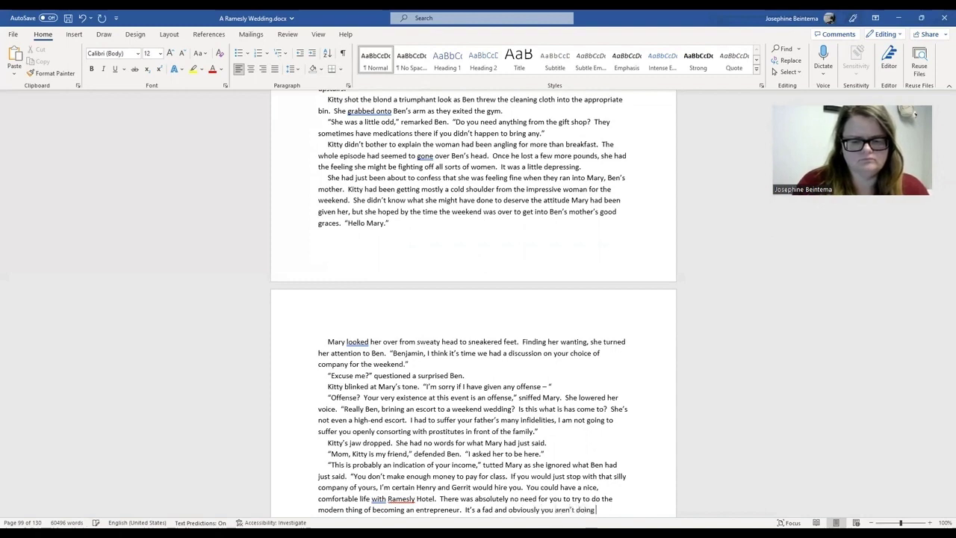
text(well.)
text(Don)
key(BackSpace)
key(BackSpace)
key(BackSpace)
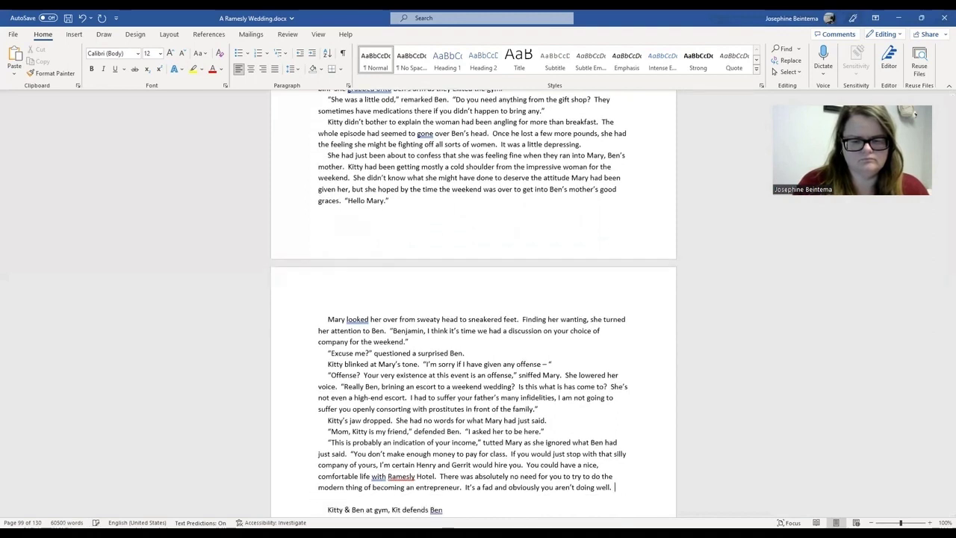
Step: Add the sentence "Don't worry, I will talk to Gerrit on your behalf." to Mary's speech
text(Don't worry, )
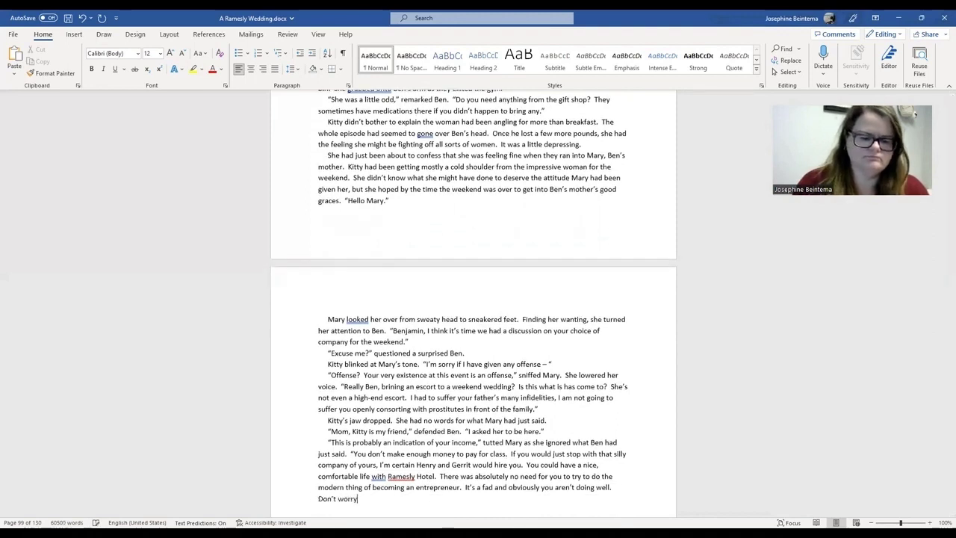
text(I will talk)
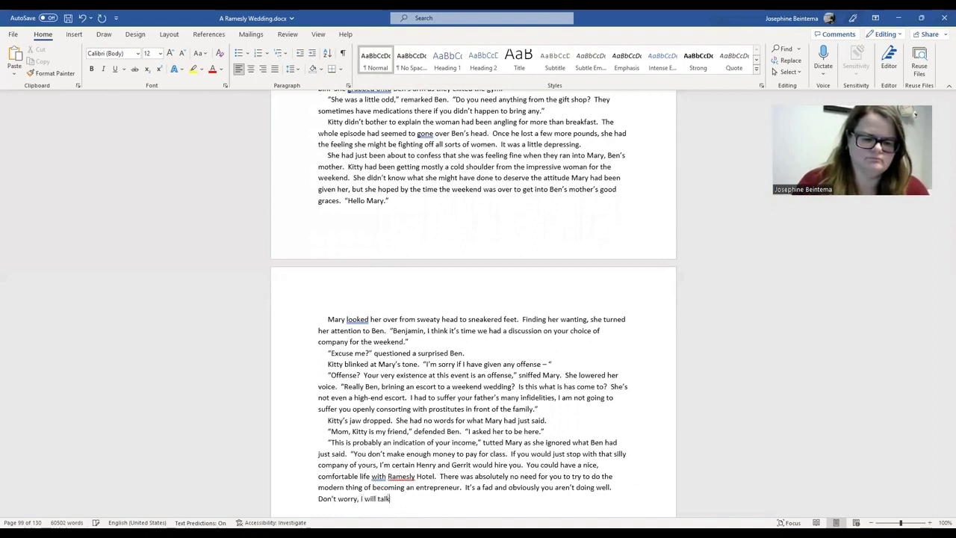
text( to Gerrit on yo)
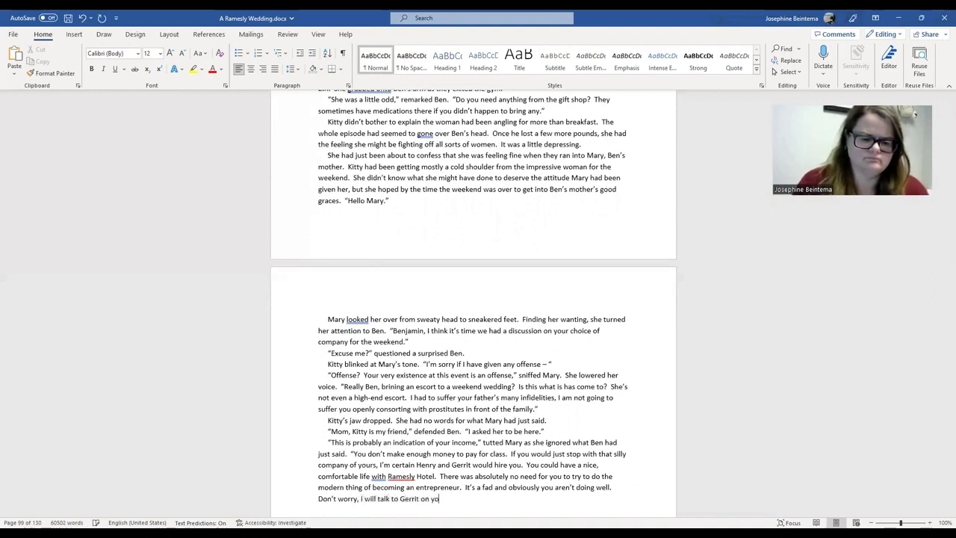
text(ur behalf.  I'm su)
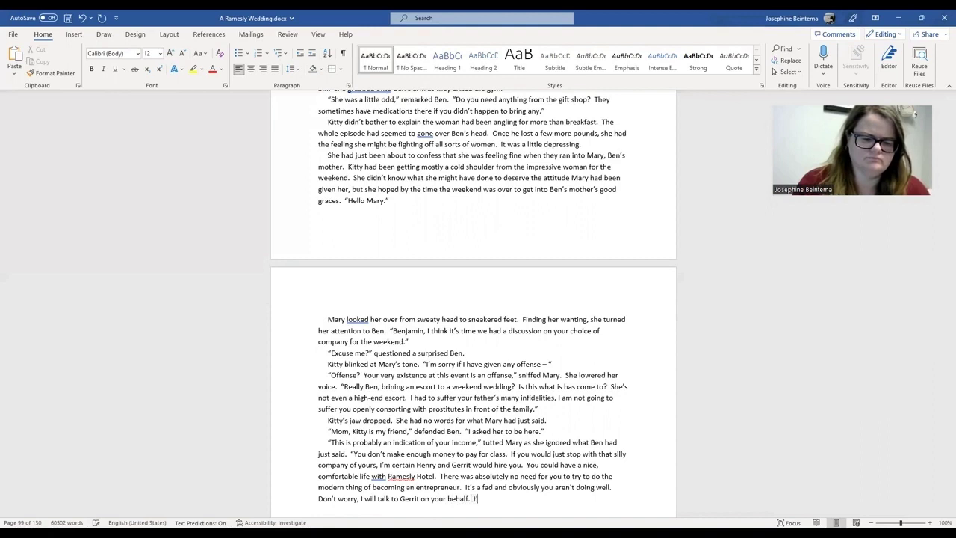
Step: Finish Mary's speech with "I'm sure he can come up with a suitable position." and open a new paragraph of dialogue
text(re he ca)
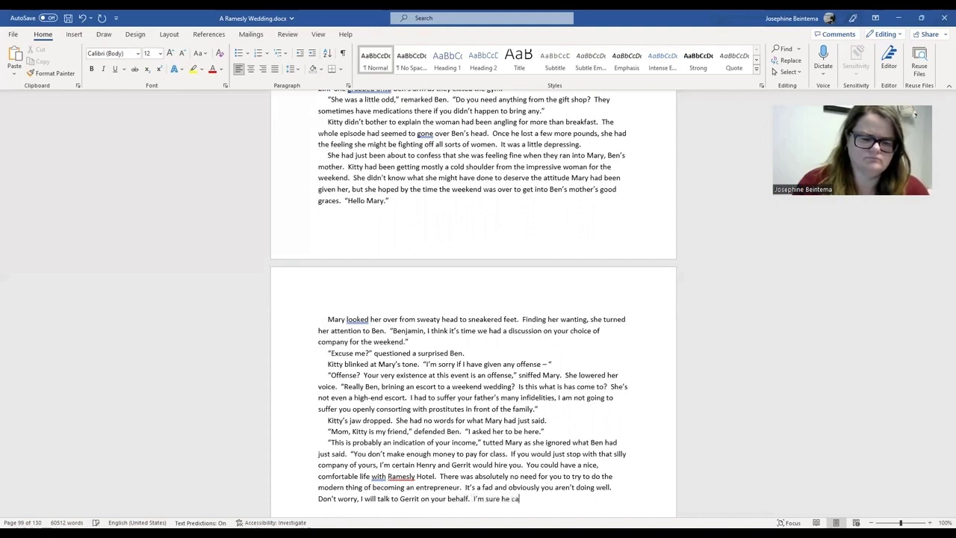
text(n come up with a sut)
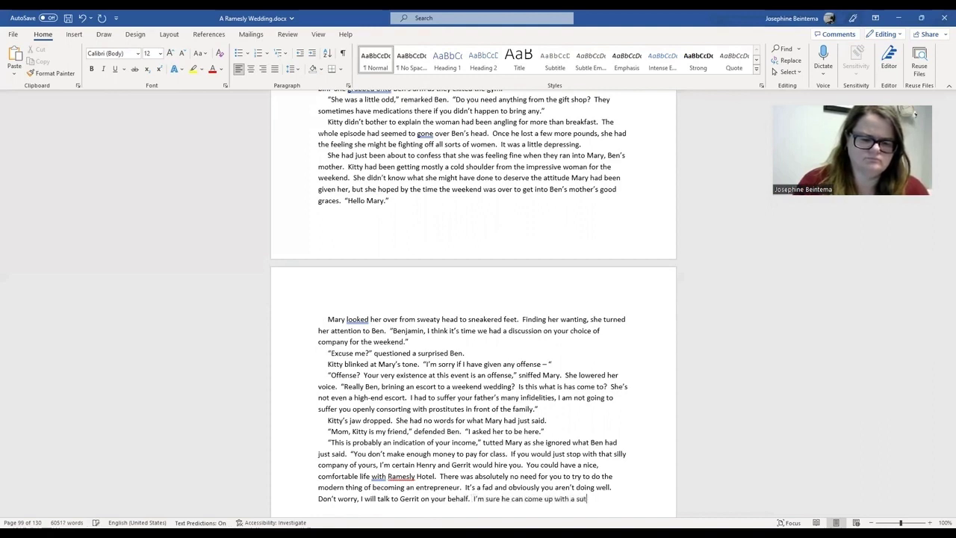
key(BackSpace)
text(itable )
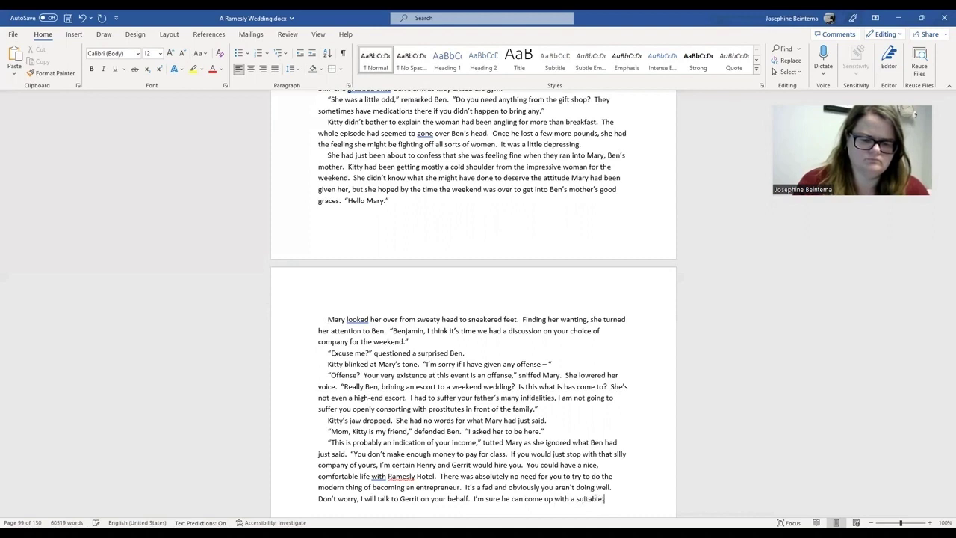
text(position)
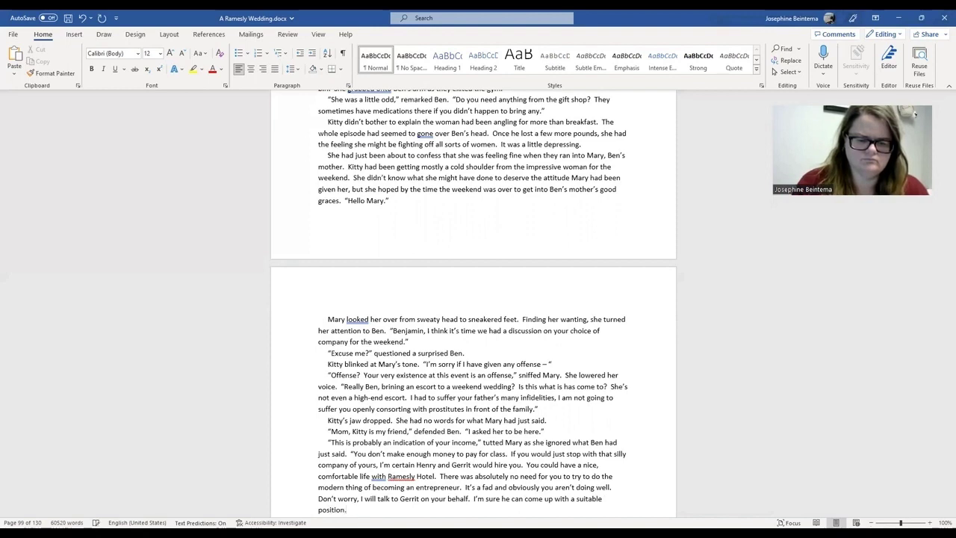
text(.")
key(Return)
text(")
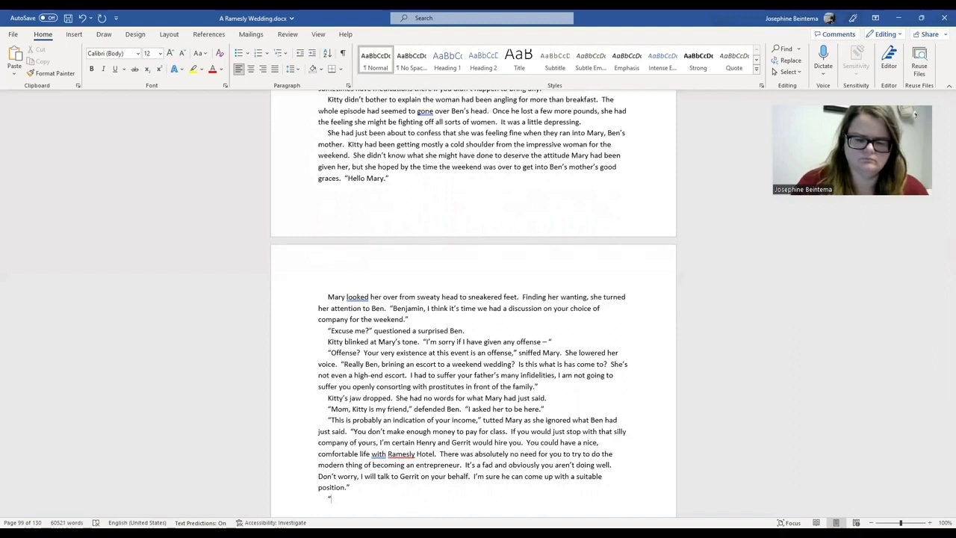
text(Are)
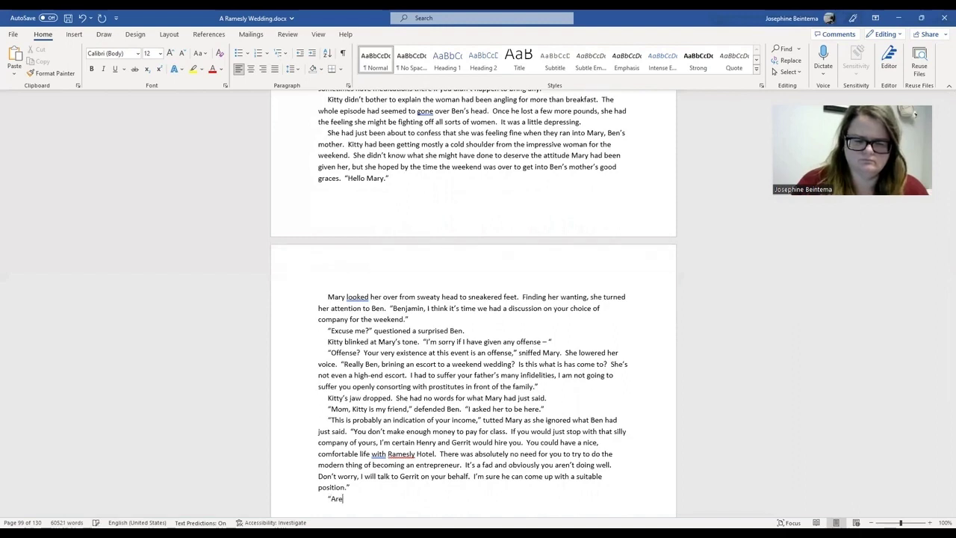
key(BackSpace)
key(BackSpace)
key(BackSpace)
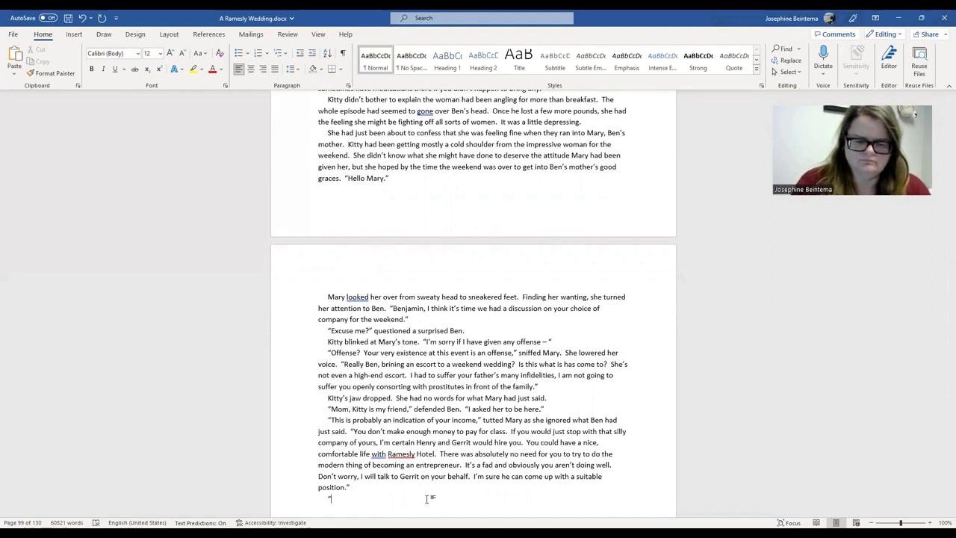
Step: Begin Ben's reply with "I'm happy with my job," followed by "Ben drew in a frustrated breath."
text(I'm happy with my job,")
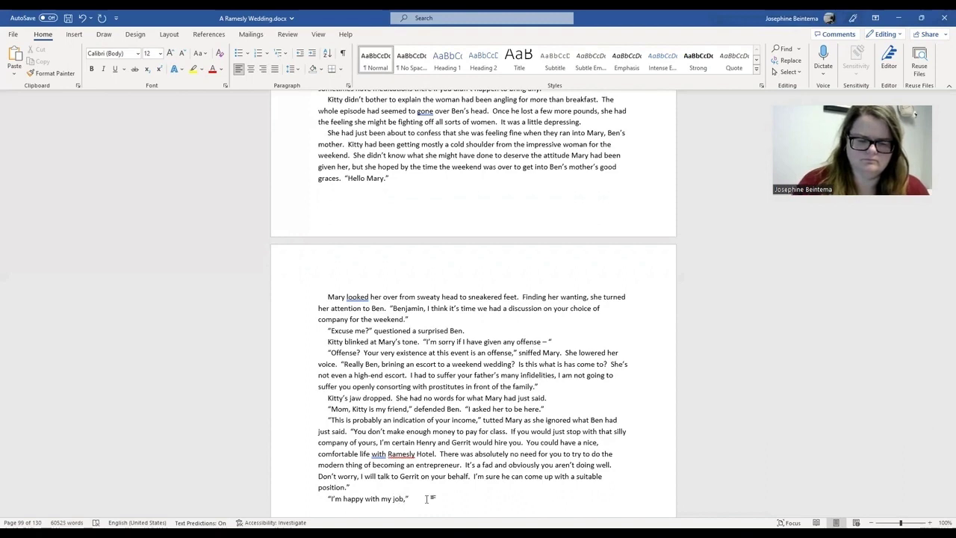
text( Ben dre)
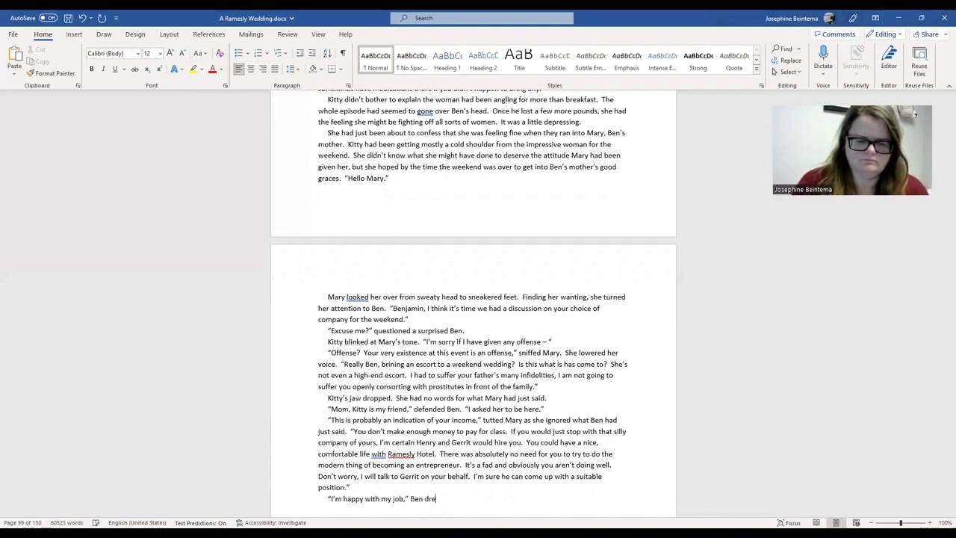
text(w in a frustra)
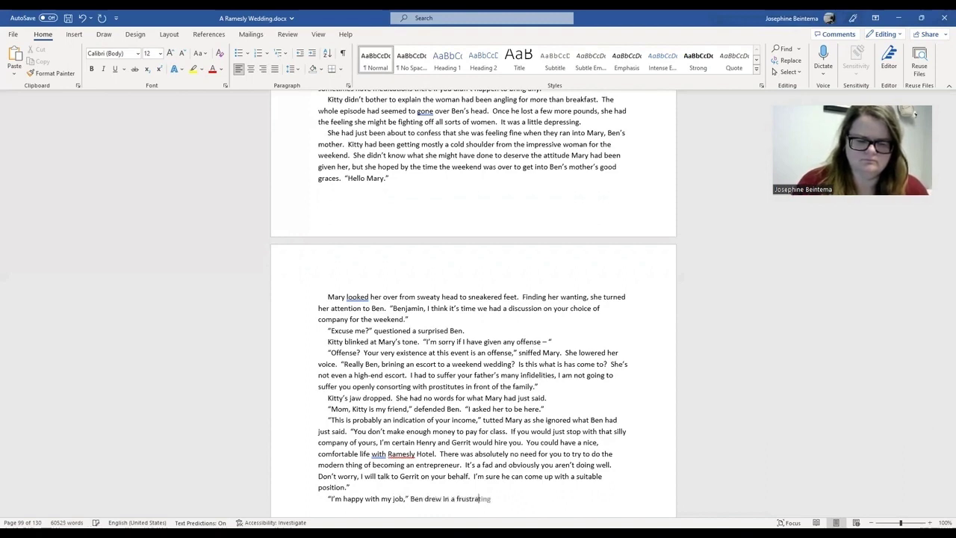
text(ted breath.)
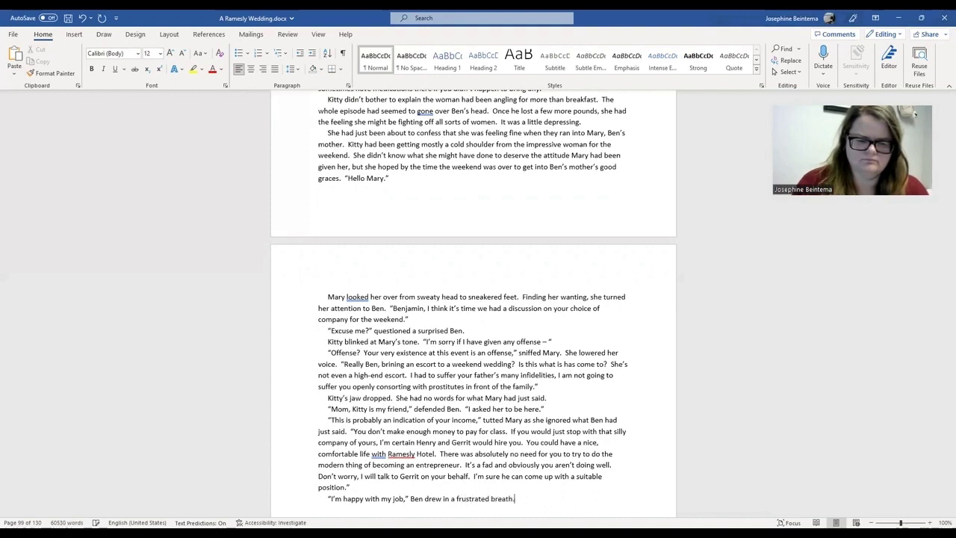
Step: Complete Ben's reply with "I don't want to work for Ramesly Hotels. Mom, you need to apologize to Kitty."
text(  "I don't want to work for Ramesly Hotels)
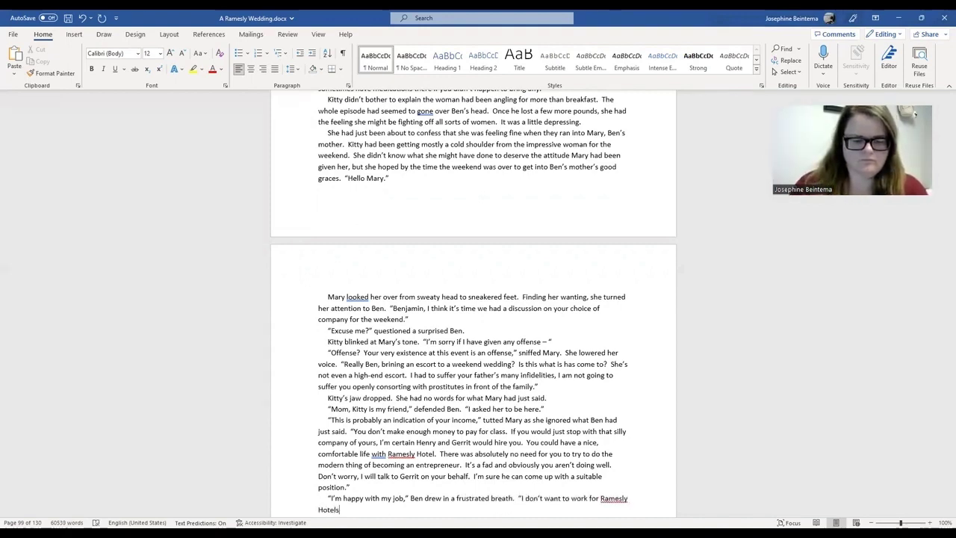
text(.  Mom,)
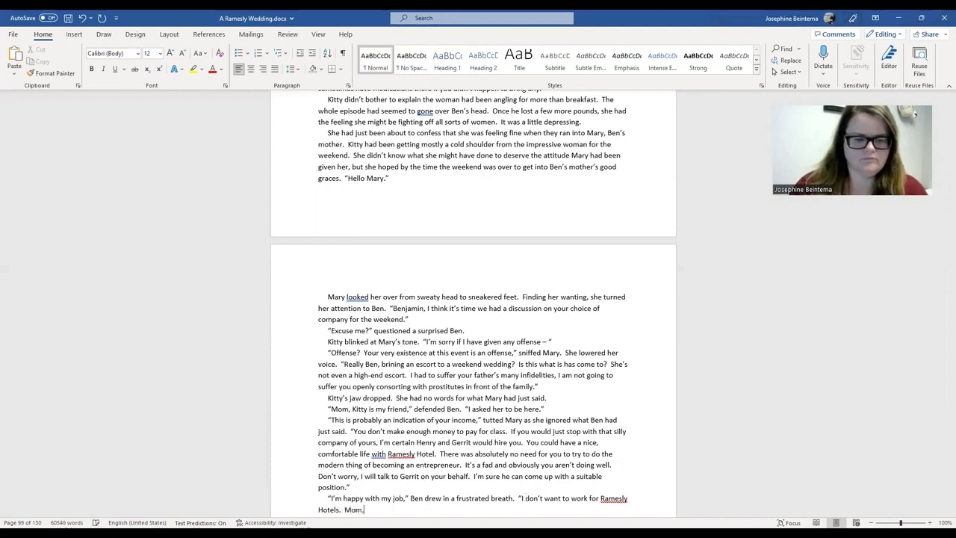
text( you need to ap)
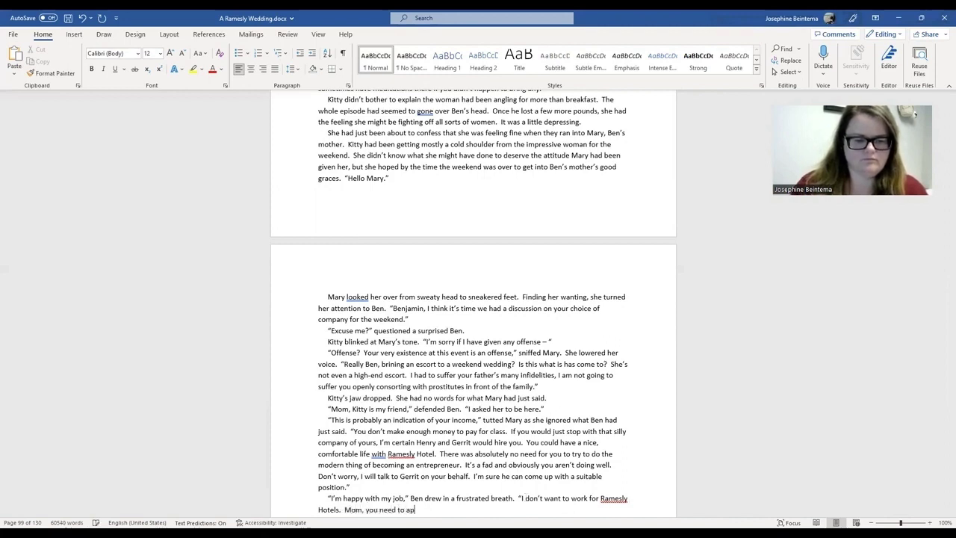
text(ologise to Kitty.")
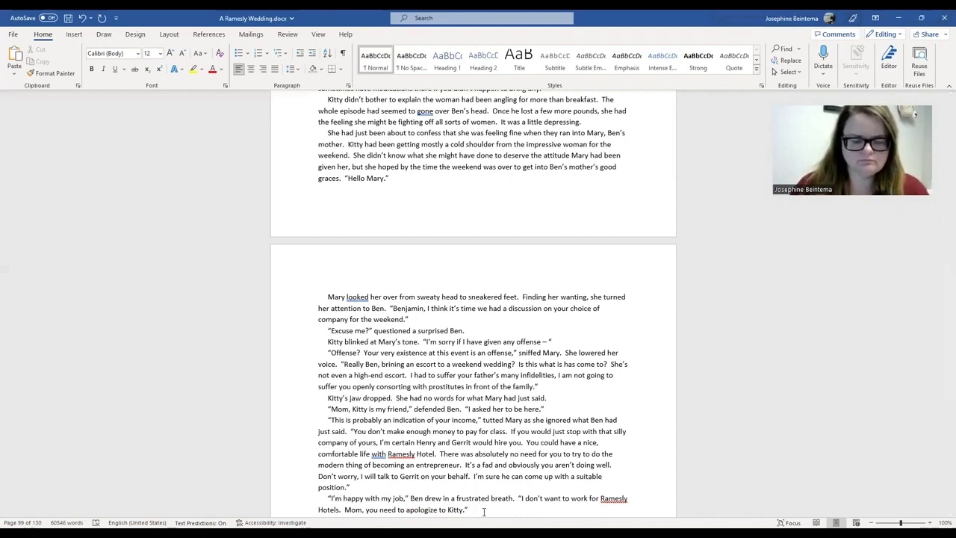
Step: Start a new paragraph with "Apologize to that tart?" followed by "questioned Mary in shock."
key(Return)
text("Ao)
key(BackSpace)
text(poligize to)
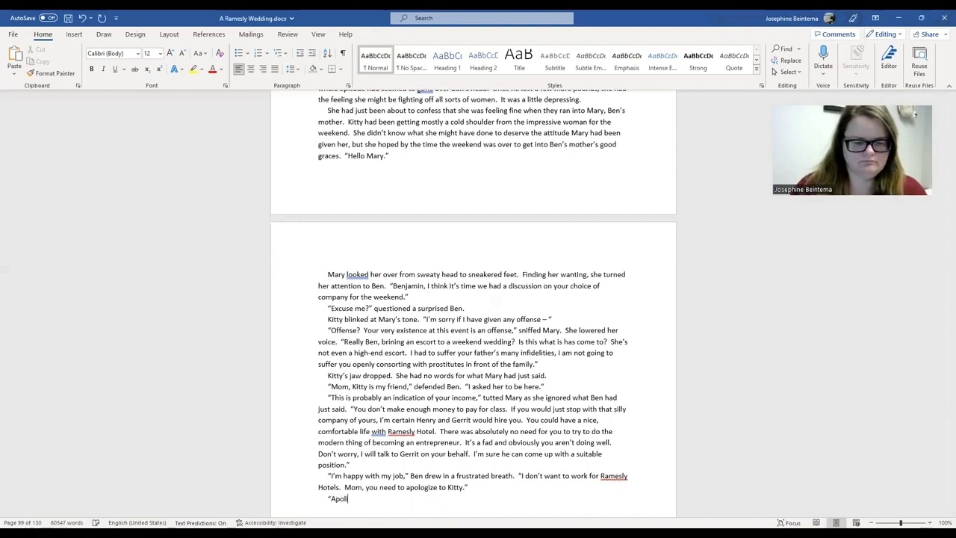
text( that)
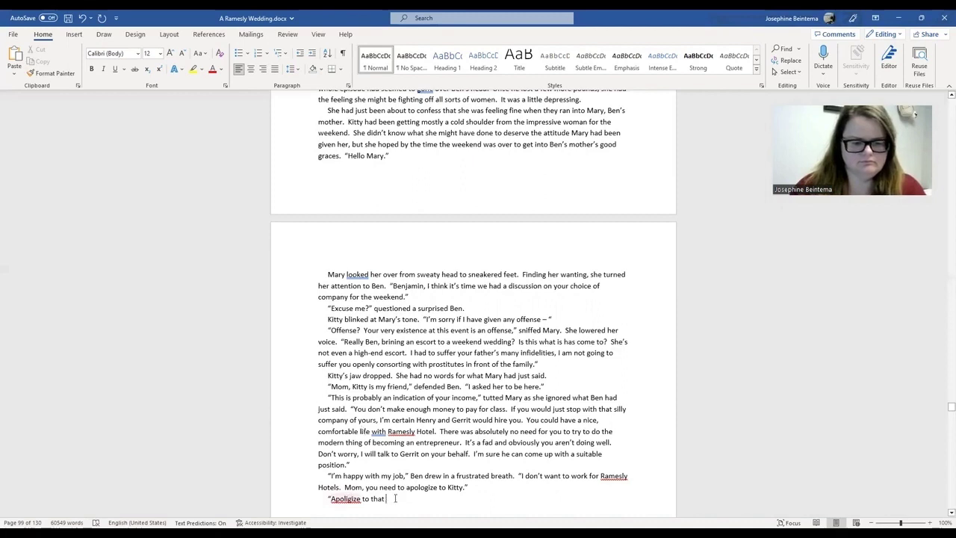
text(tart)
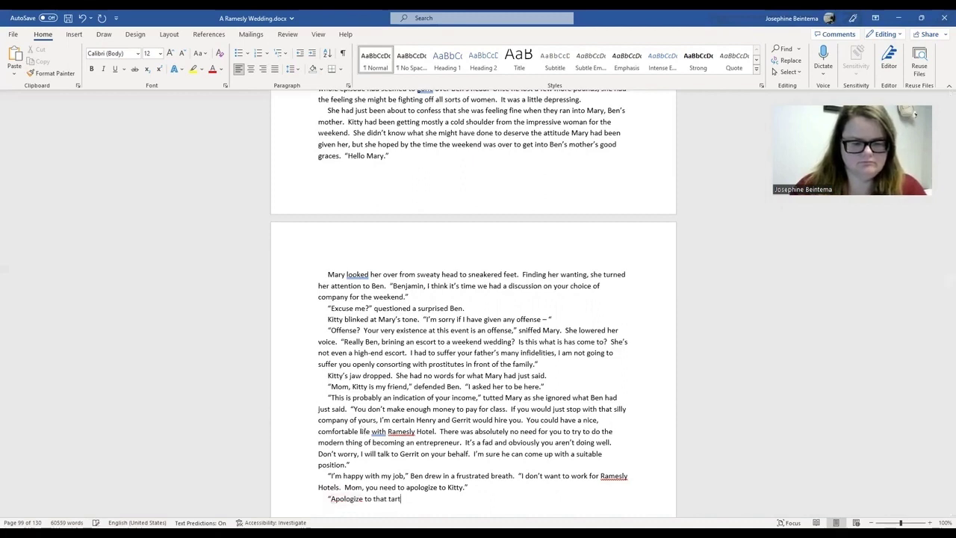
text(?" questioned)
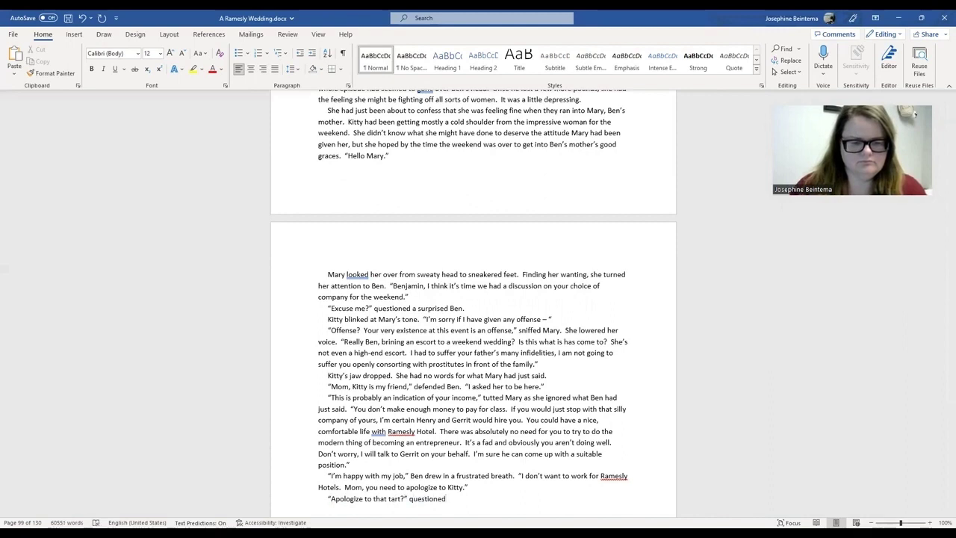
text( Mary)
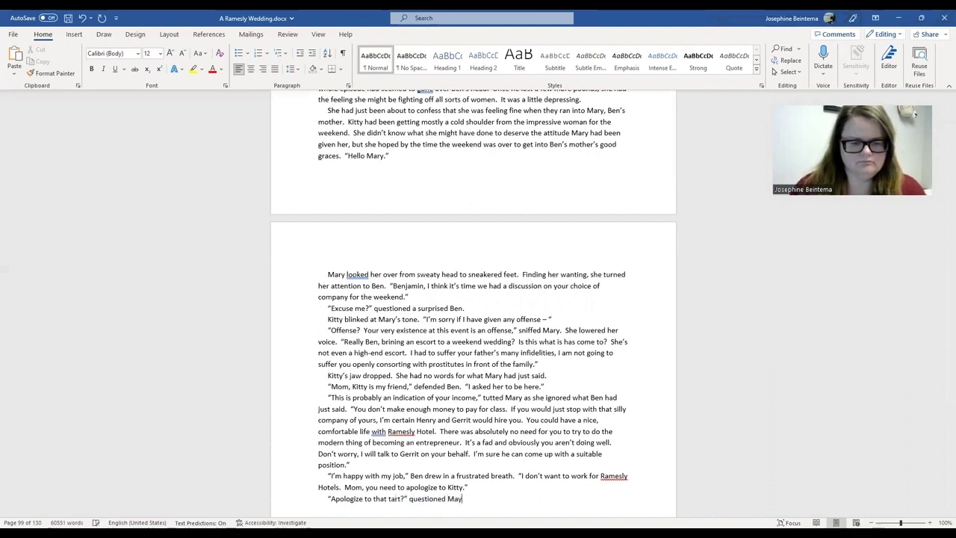
text( in )
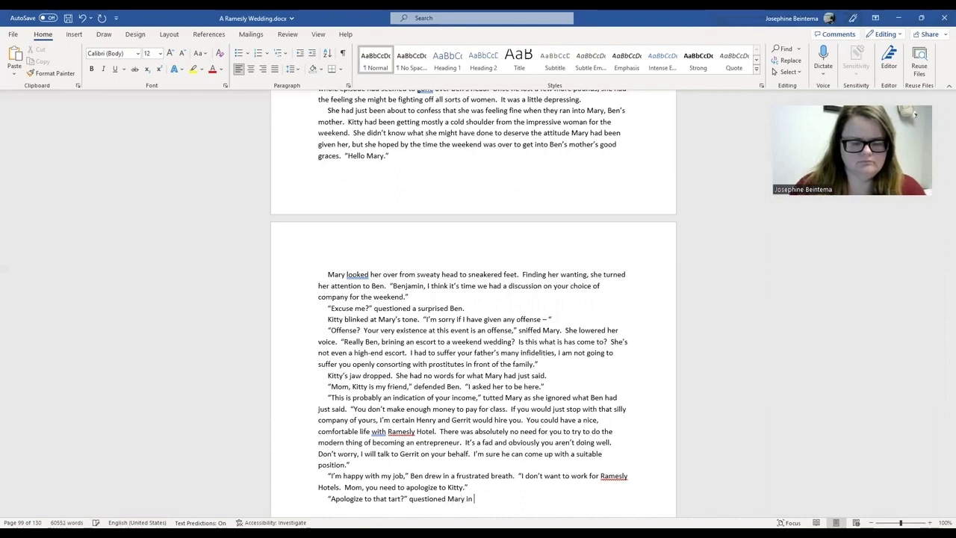
text(shock.  "Why would I)
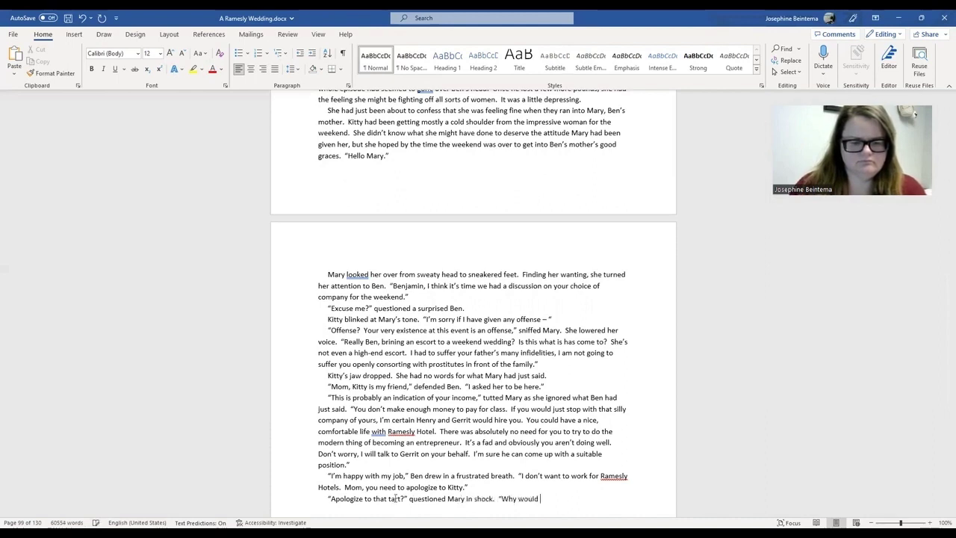
Step: Complete Mary's retort with "Why would I? You should be ashamed for even thinking of bringing her here."
text(?)
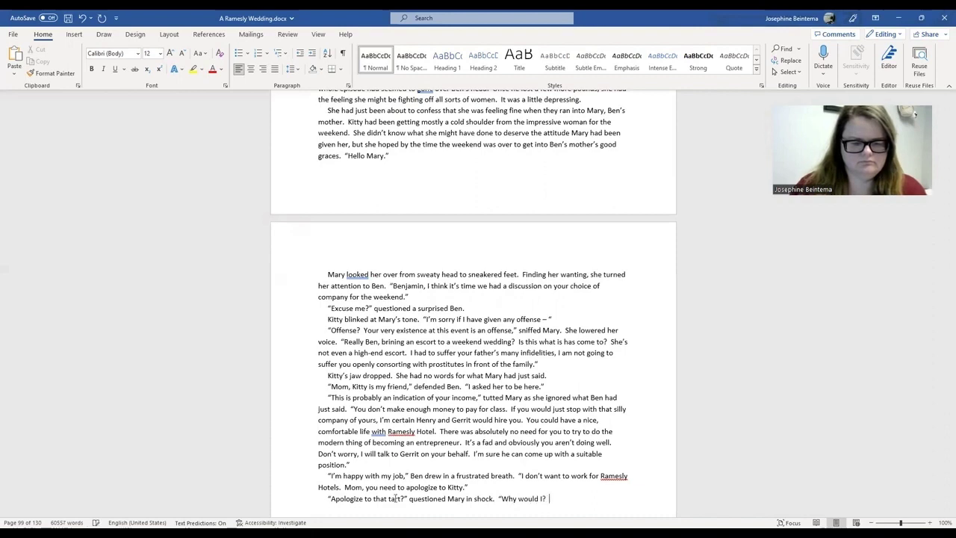
text(  Yo)
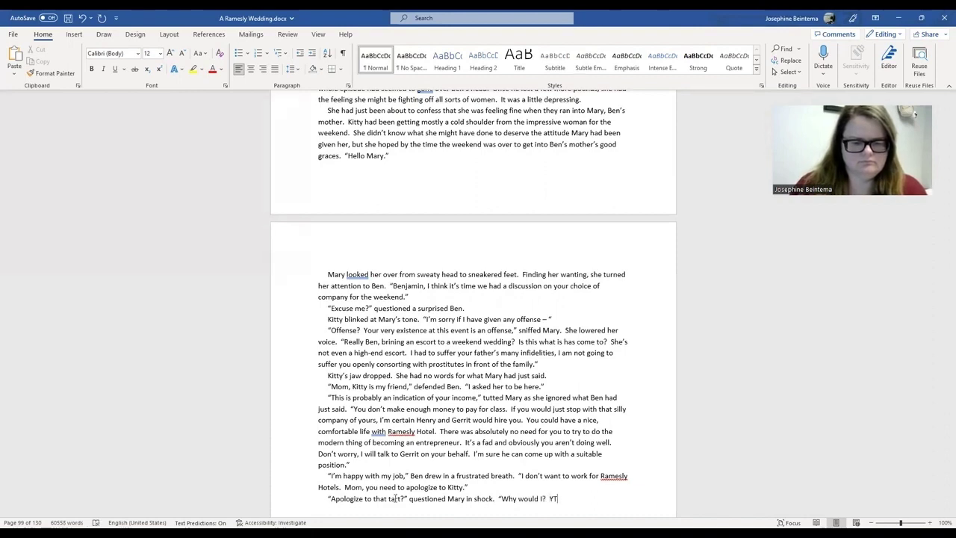
key(BackSpace)
text(ou should be)
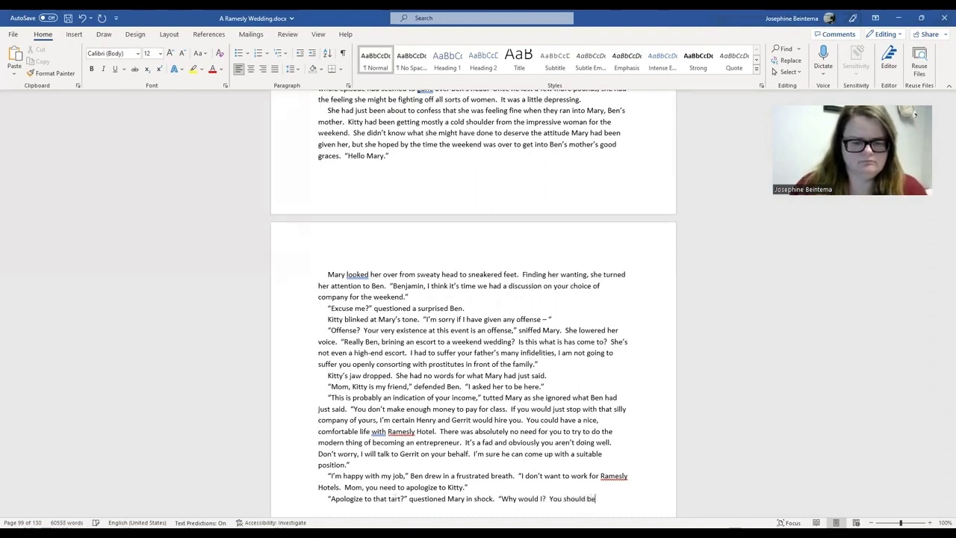
text( ashamed for ev)
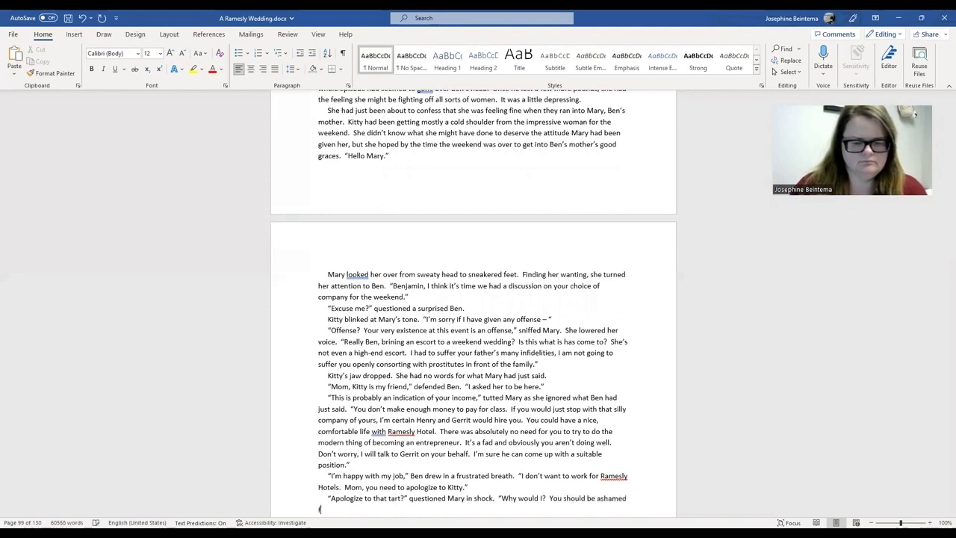
text(en thin)
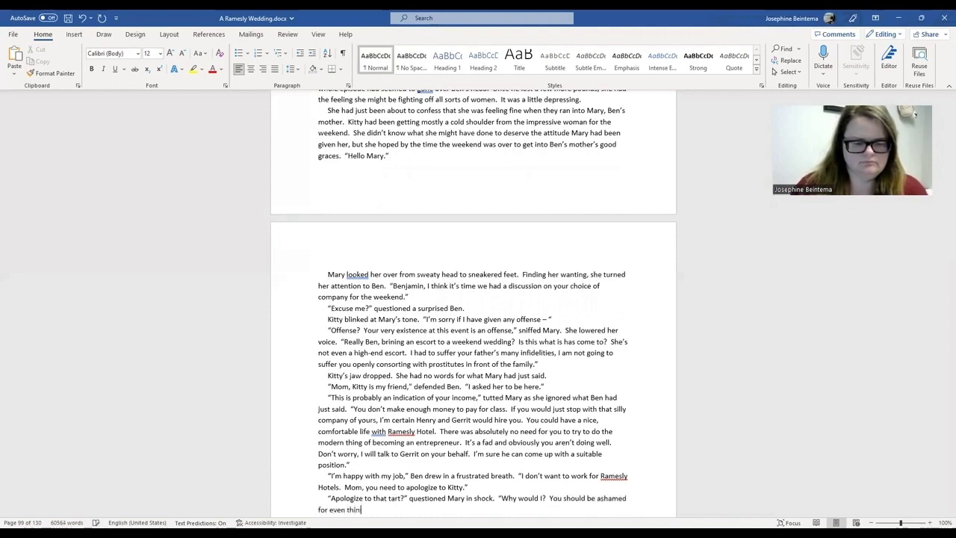
key(BackSpace)
key(BackSpace)
key(BackSpace)
text(inking of bi)
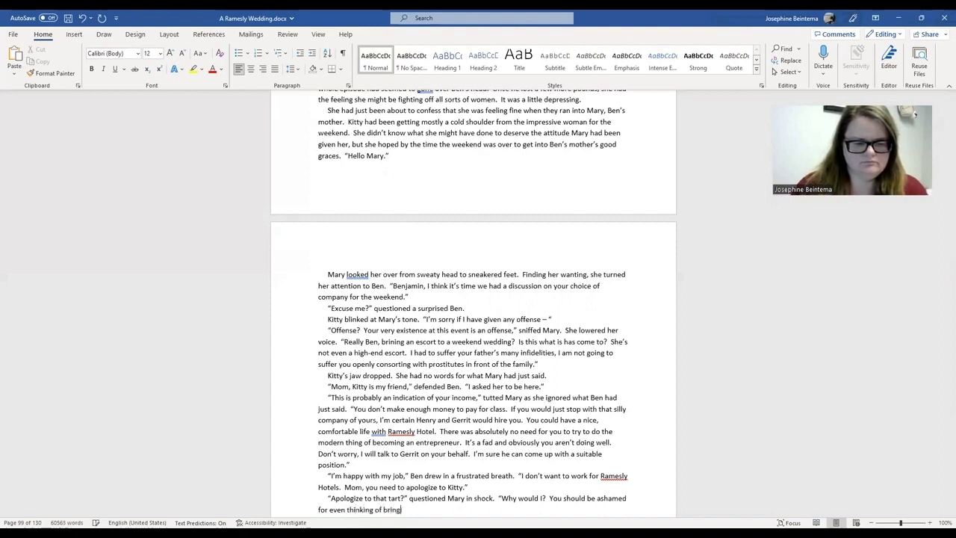
text(g her here)
text(.")
Step: Start a new paragraph with "Mrs. Ramesly," followed by "Kitty inserted herself into the conversation." and save the document along the way
key(Return)
text(")
text(M)
text(rs)
text(. Ramesly,")
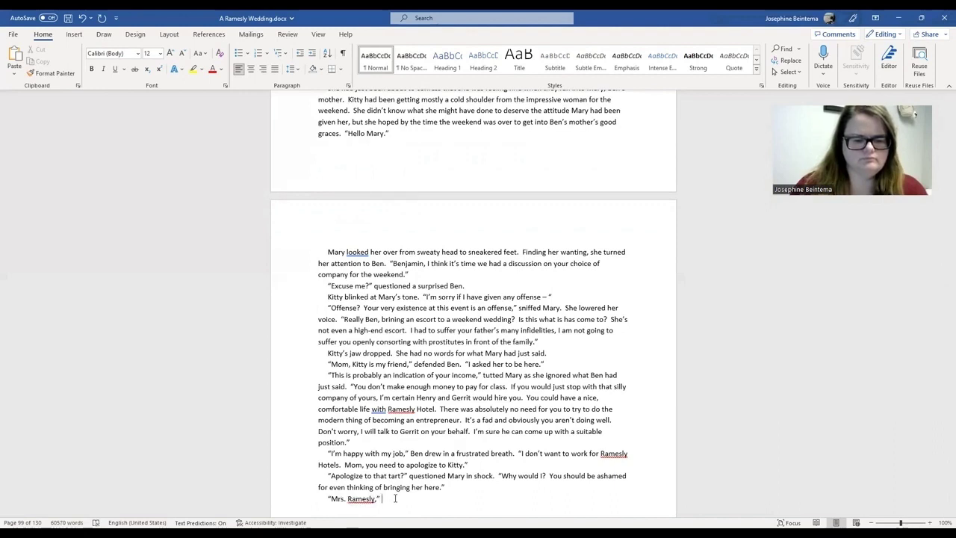
key(ctrl+s)
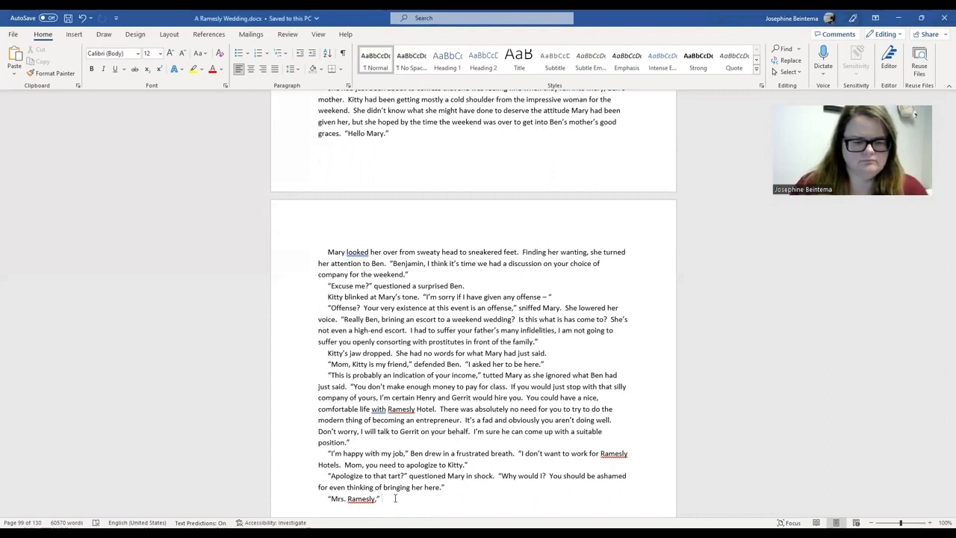
text(Kitty inserted herself into the conversation.  ")
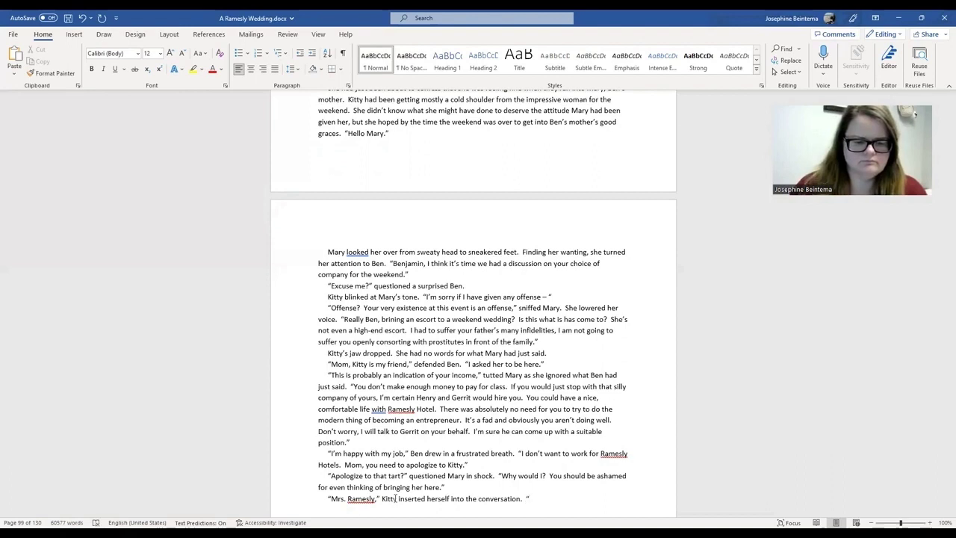
Step: Complete Kitty's line with "I am not a hired woman. I am Ben's friend. We have been friends for six years."
text(I am not a hired woman.)
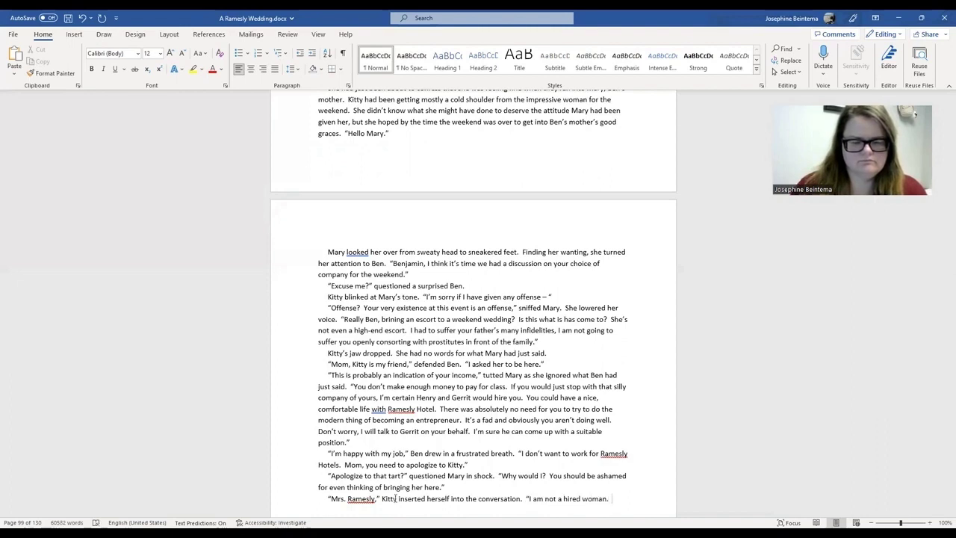
text(  I am Ben's)
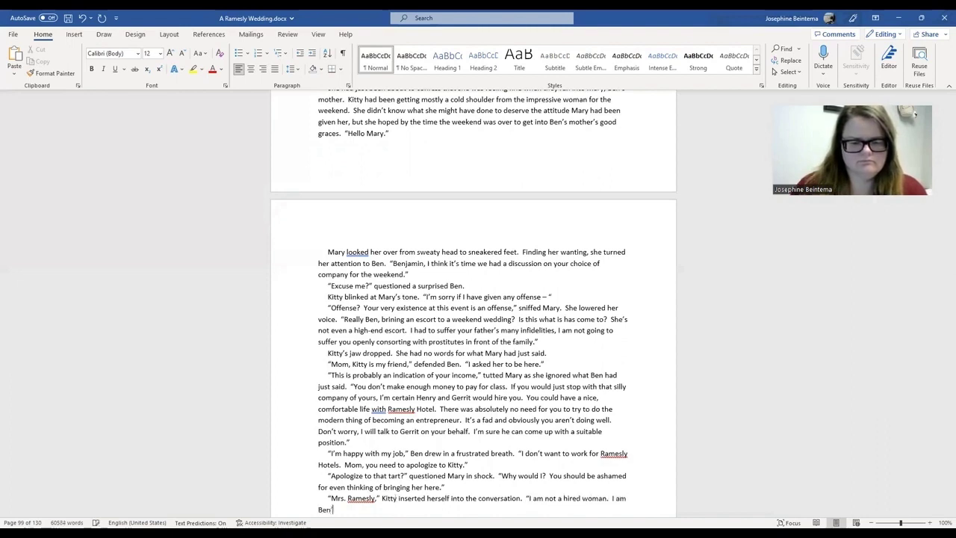
text( friend.  We have bee)
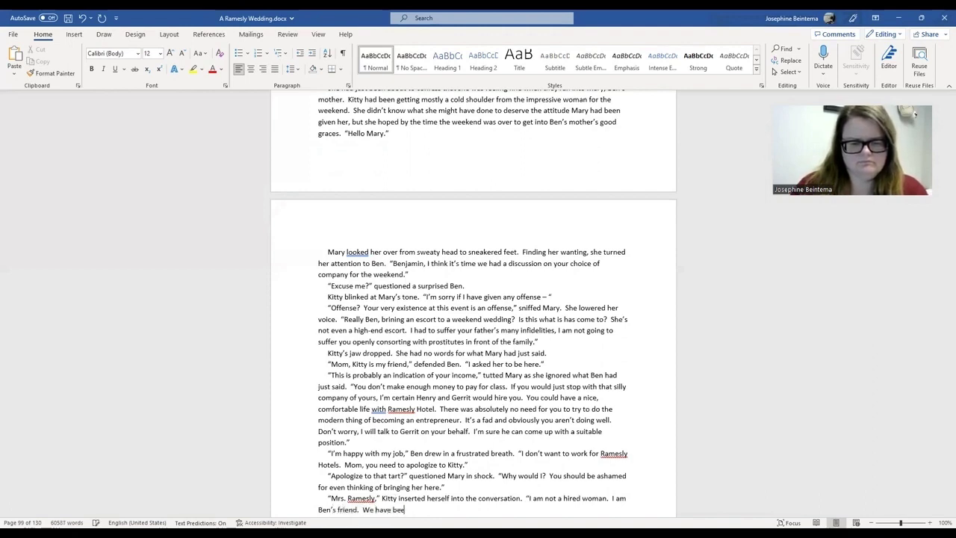
text(n friends for s)
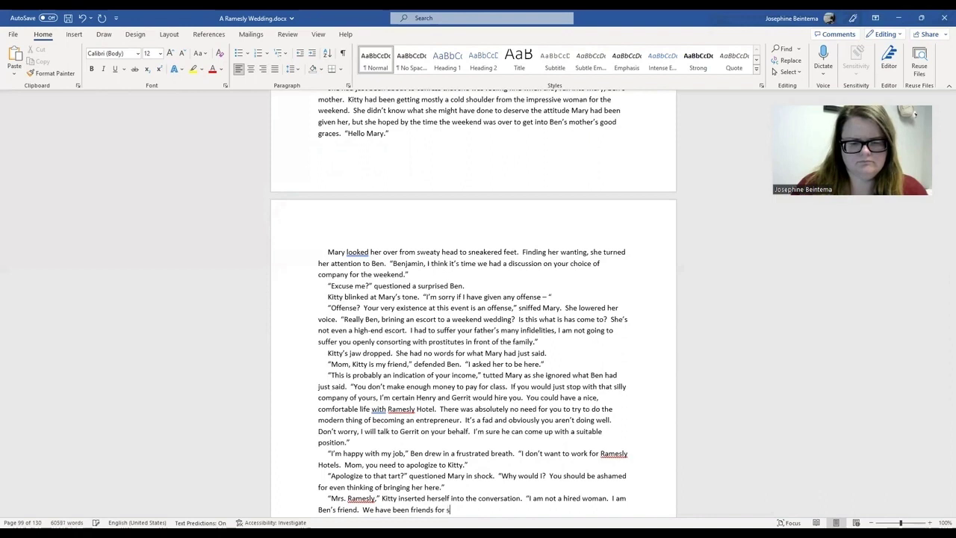
text(ix years.)
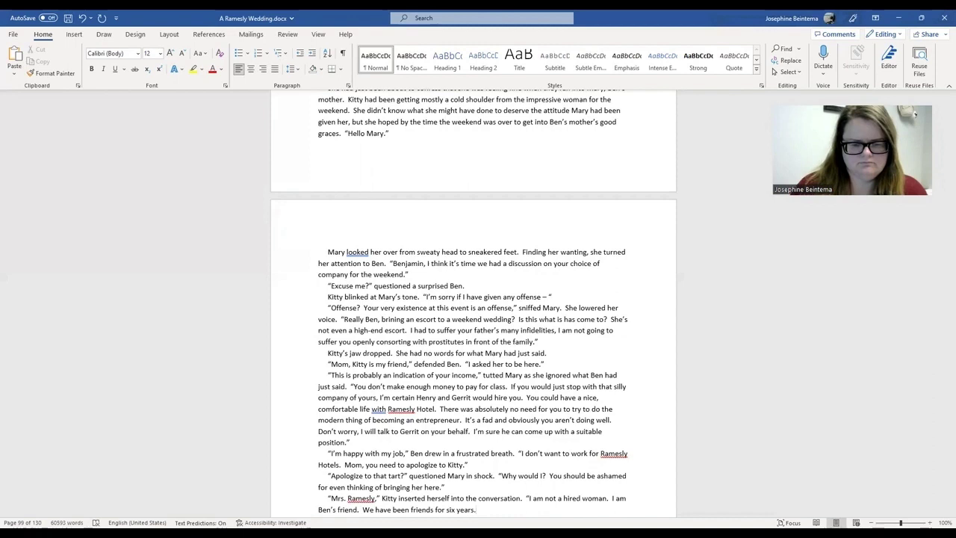
text(")
Step: Add a new paragraph reading "I hardly think – " followed by "began Mary but Kitty cut her off."
key(Return)
text("I hardly think)
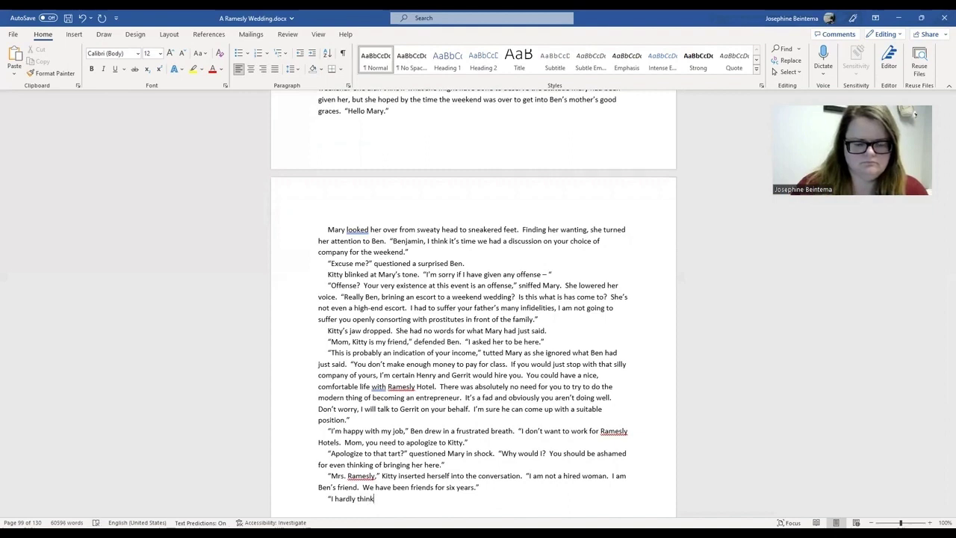
text(- " began )
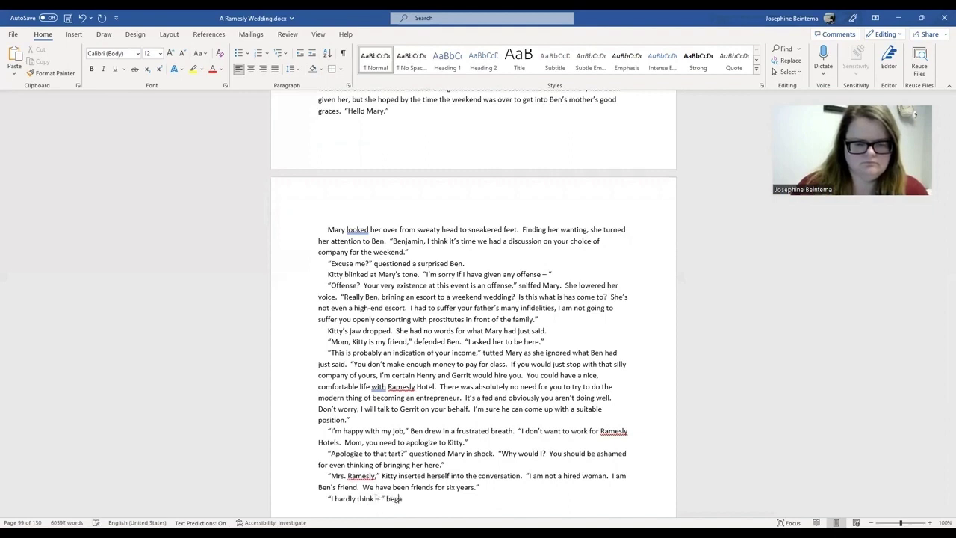
text(Mary but )
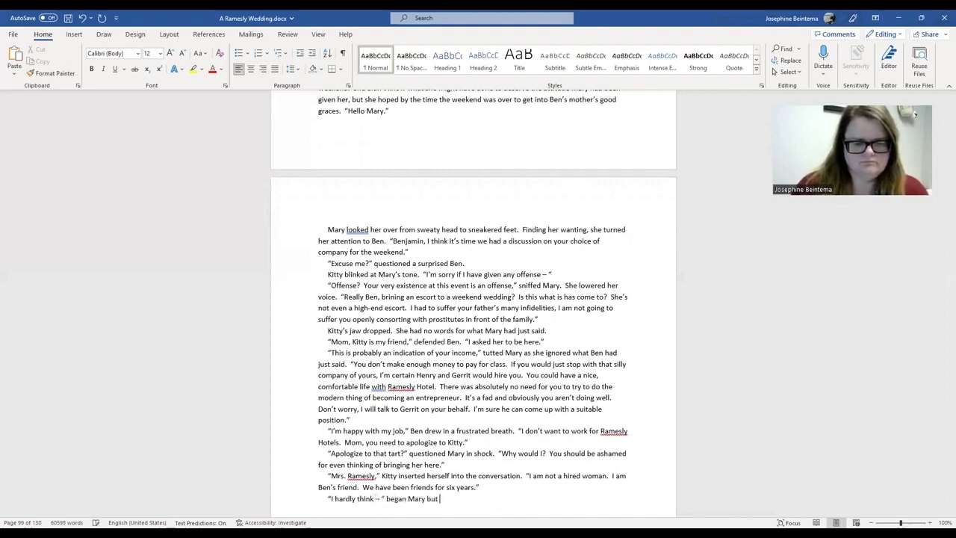
text(Kitty cut her off.)
Step: Start Kitty's next paragraph with "Ben is the best guy that I know. He is amazing and he would never disrespect you or his family by"
key(Return)
text(“Ben is the best guy that I know)
key(BackSpace)
key(BackSpace)
key(BackSpace)
key(BackSpace)
key(BackSpace)
text(know.  He is amazing and he would n)
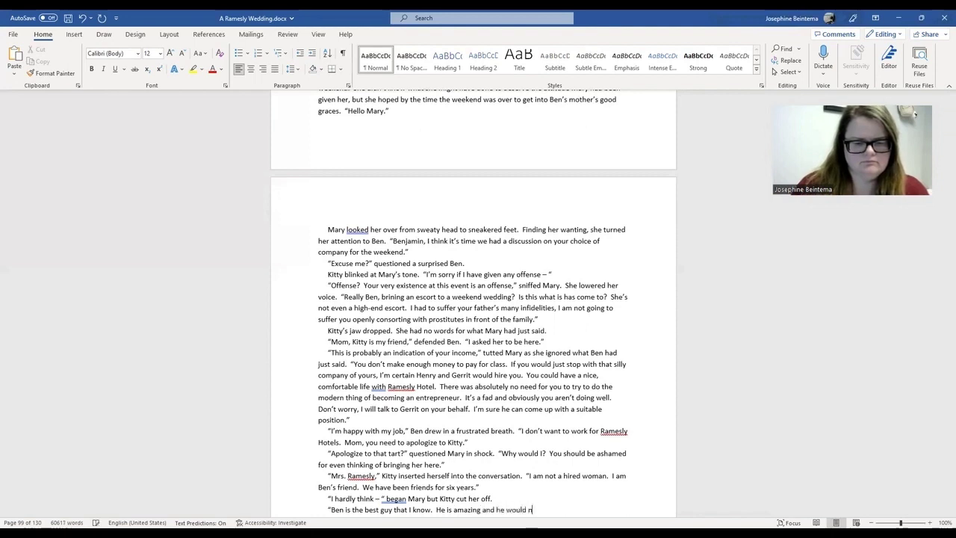
text(ever disrespect you or)
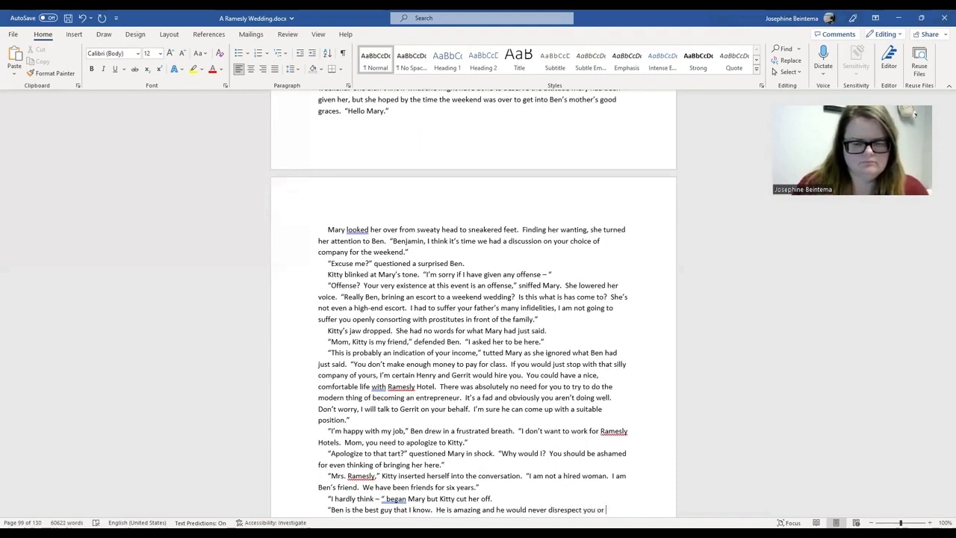
text( his family by )
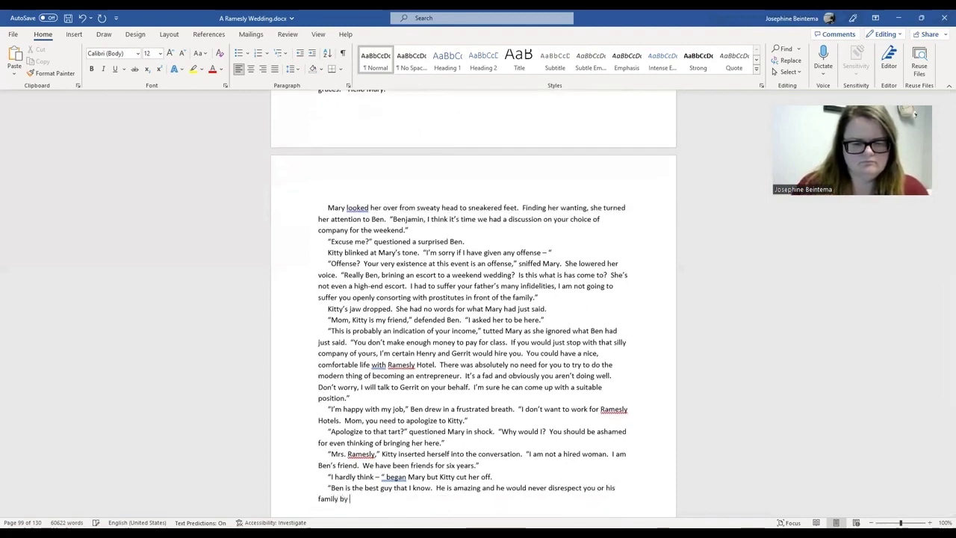
Step: Continue Kitty's sentence with "bringing, what did you call me? A prostitute or escort, to a family event," and close the quotation
text(bringing, w)
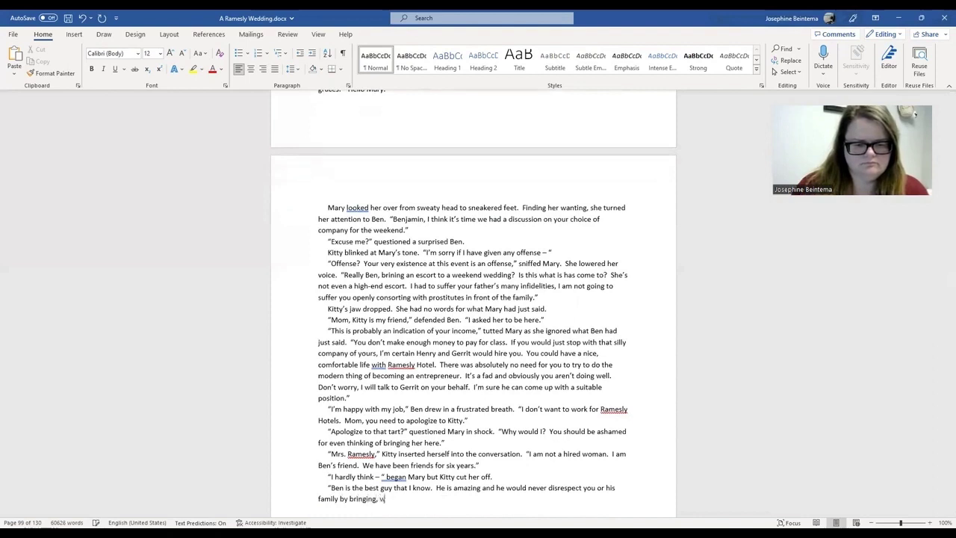
text(hat did you call )
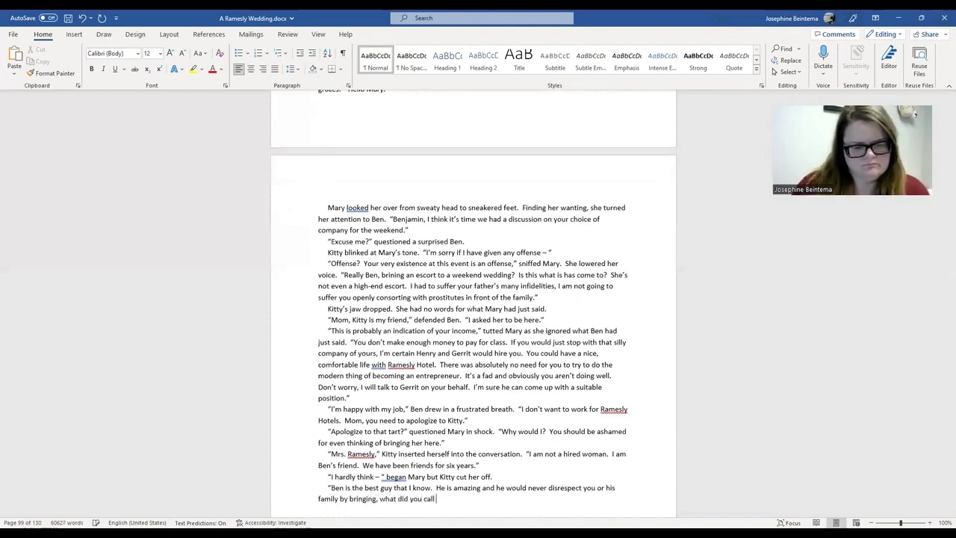
text(me?  A prostitut)
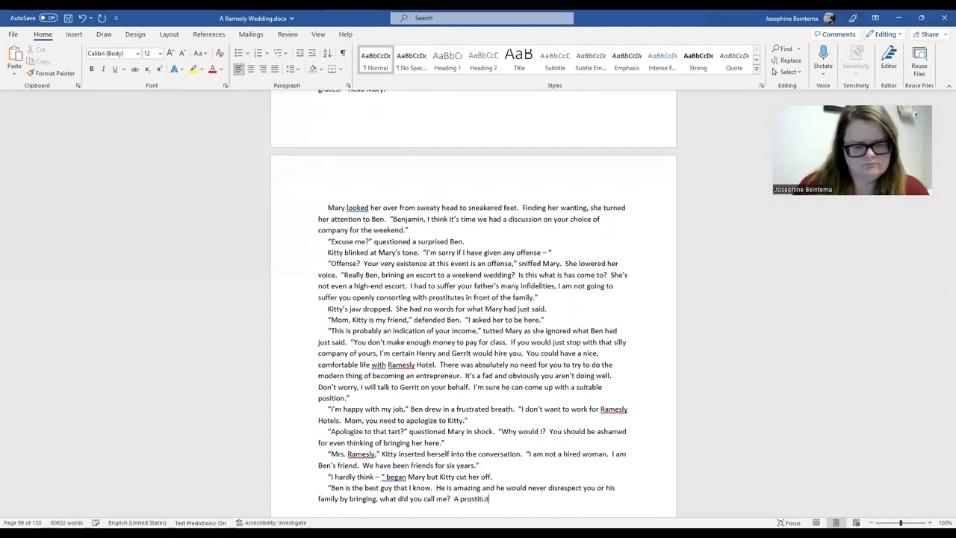
text(e or)
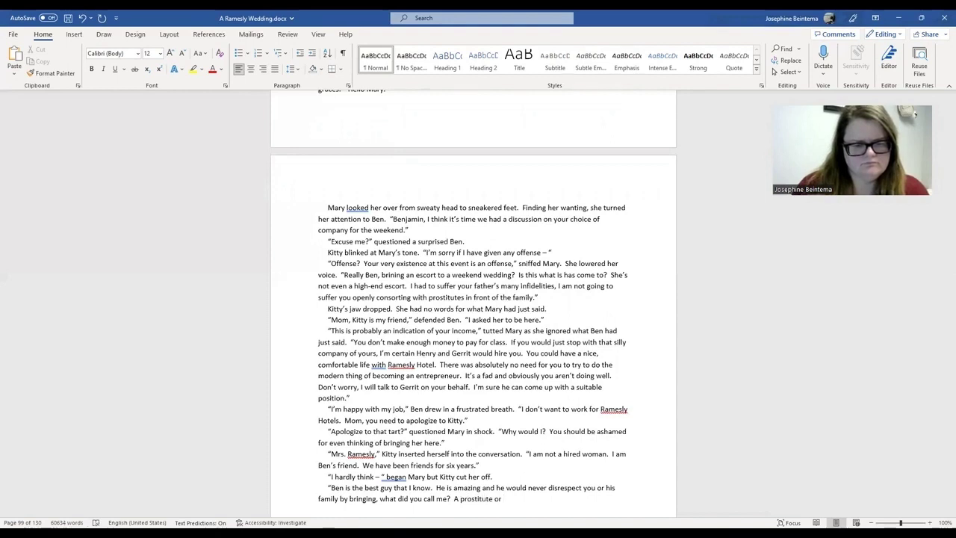
text( escort)
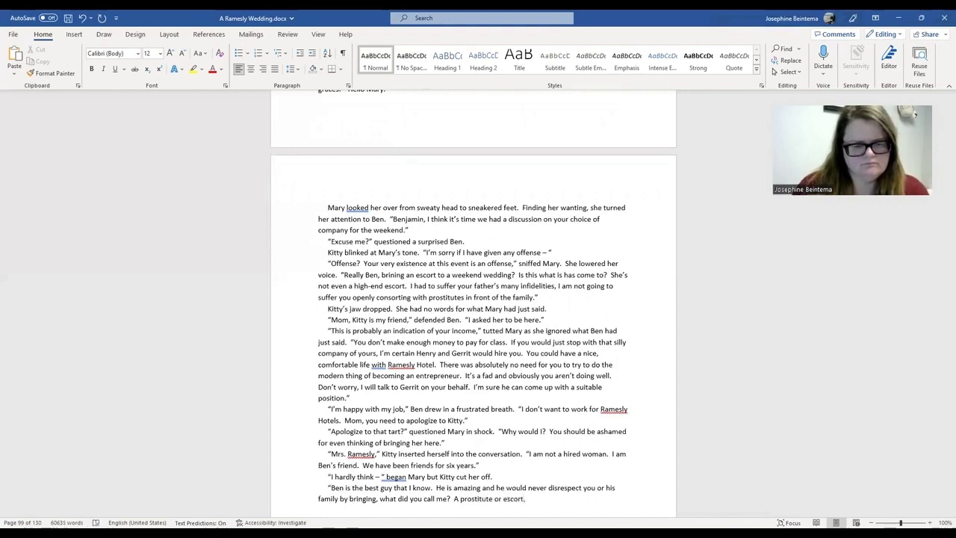
text(, to a family event)
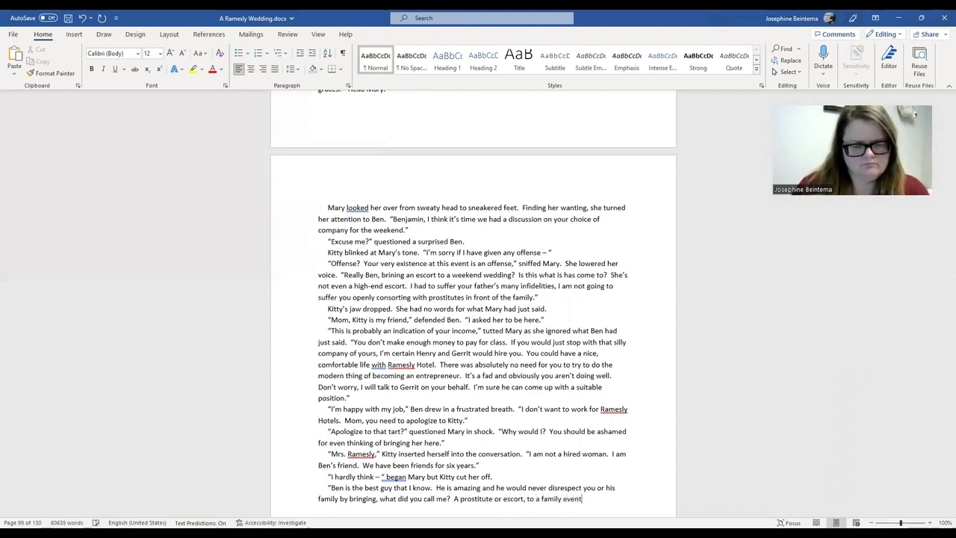
text(.)
text(")
Step: Add the dialogue tag "defended Kitty with a small amount of heat." after her quotation
text( defend)
text(ed Kitty with)
text( a small)
text(amoun)
text(t of heat. )
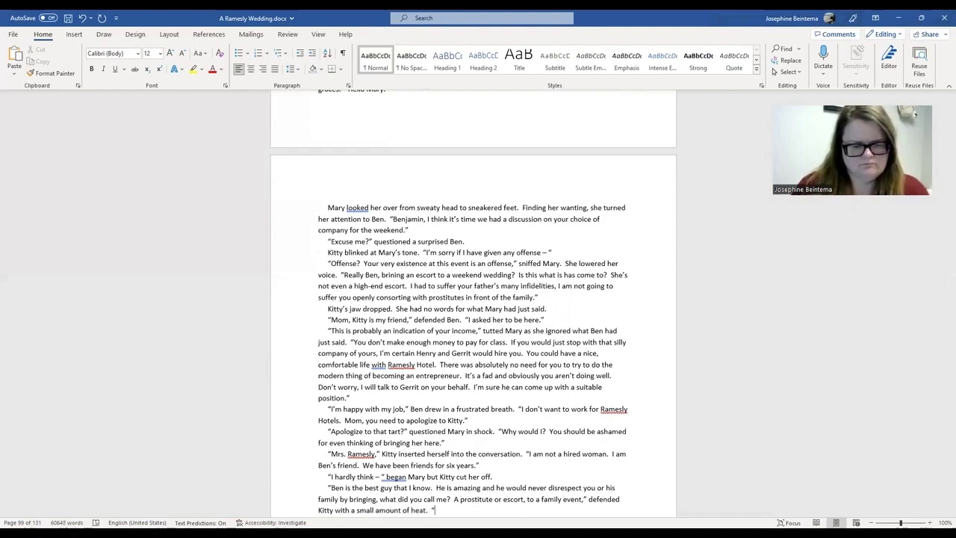
Step: Resume Kitty's speech with "Also, Ben is happy with his work. He might not make as much as his brothers, or be in the family business"
text( "Also)
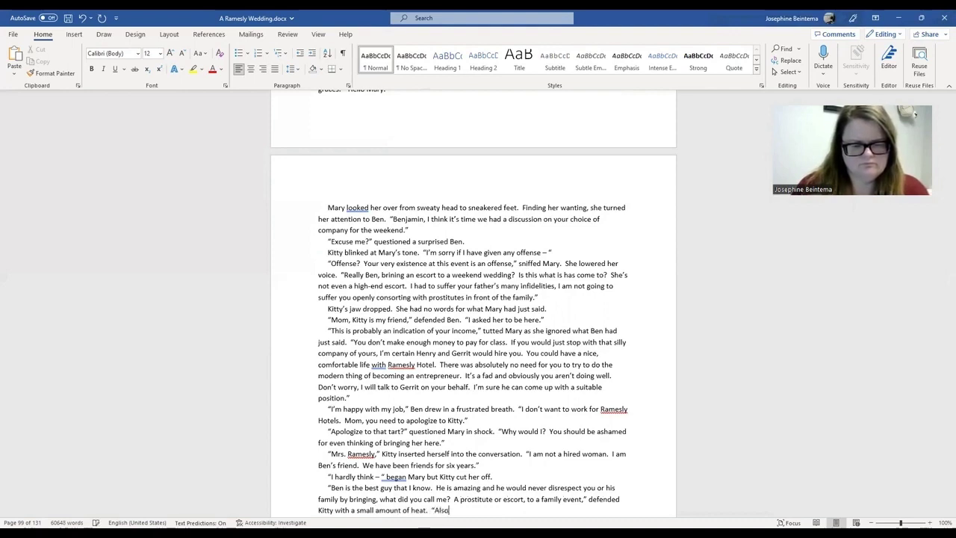
text(, Ben is happy with h)
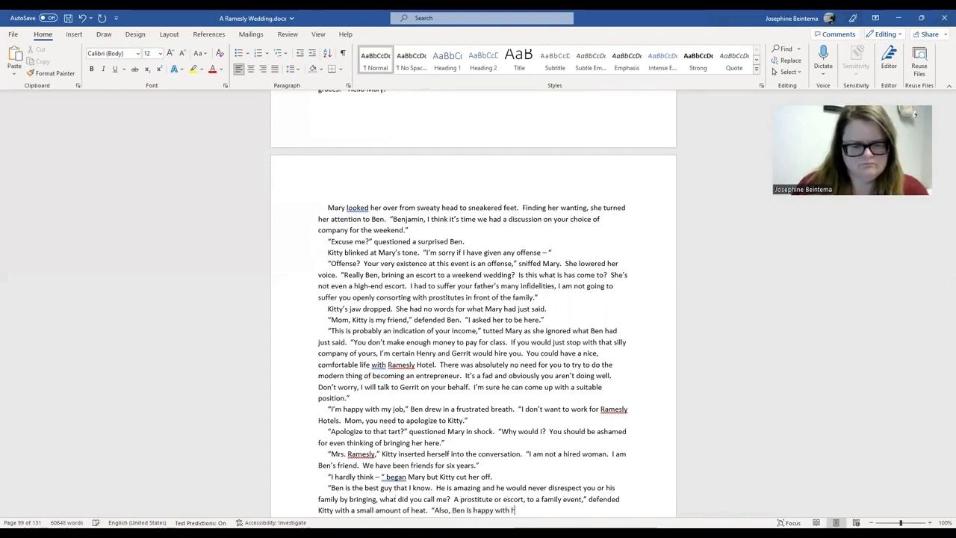
text(is work.  He might not)
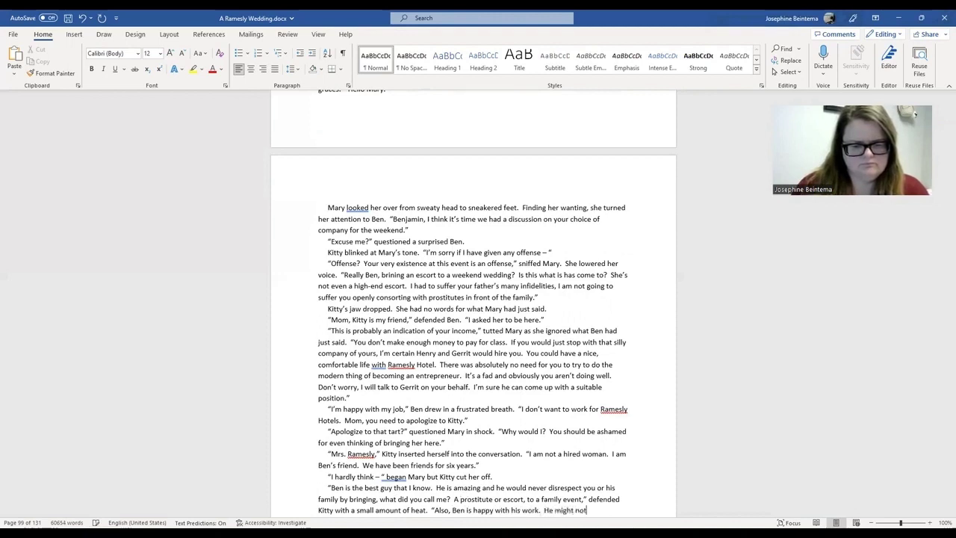
text( make as muc)
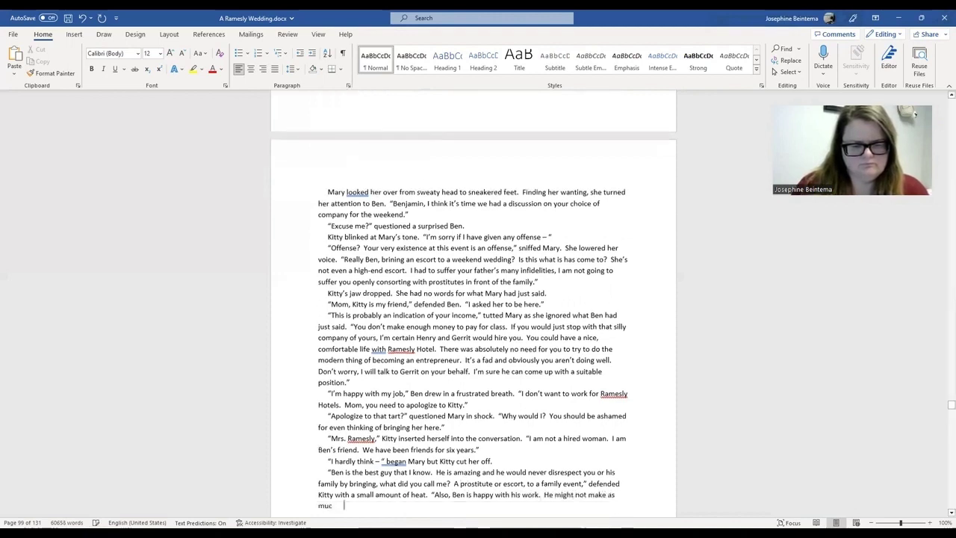
text(h as his brothers,)
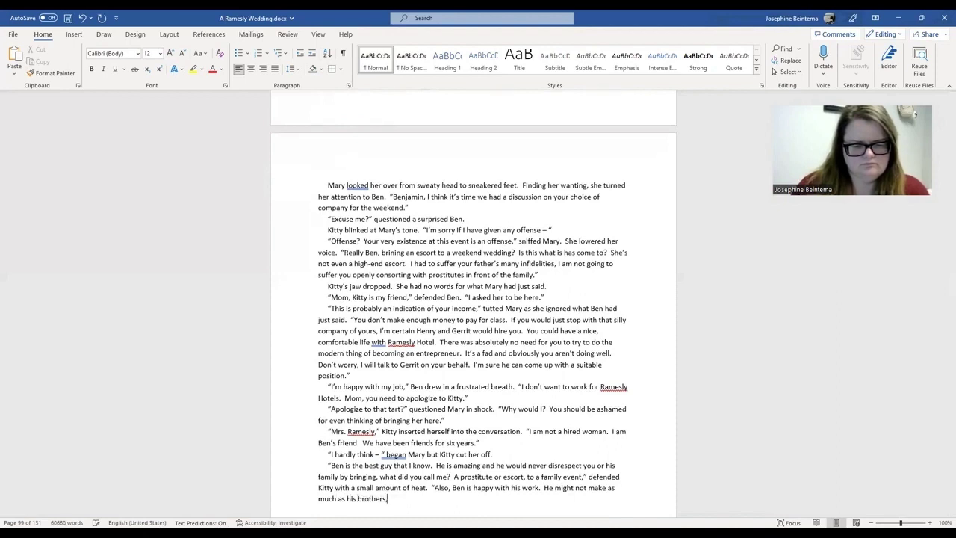
text( or be in the family )
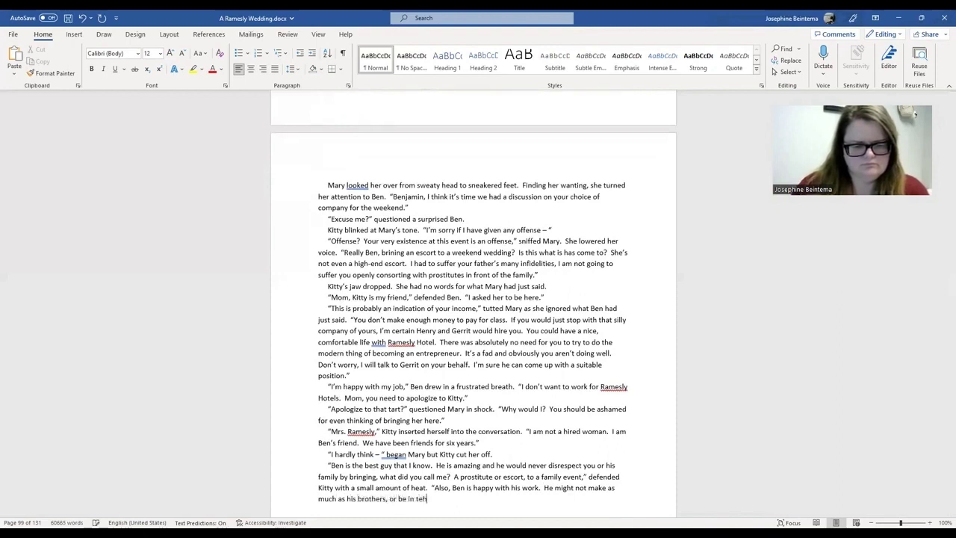
text(busines)
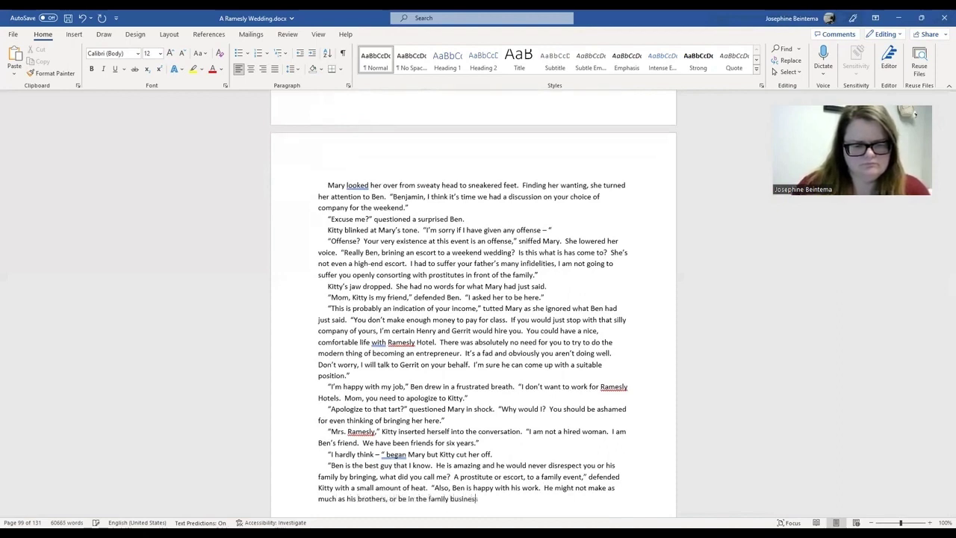
Step: Extend Kitty's defense with "but he enjoys what he does. How many people enjoy their job?"
text(s, but he is)
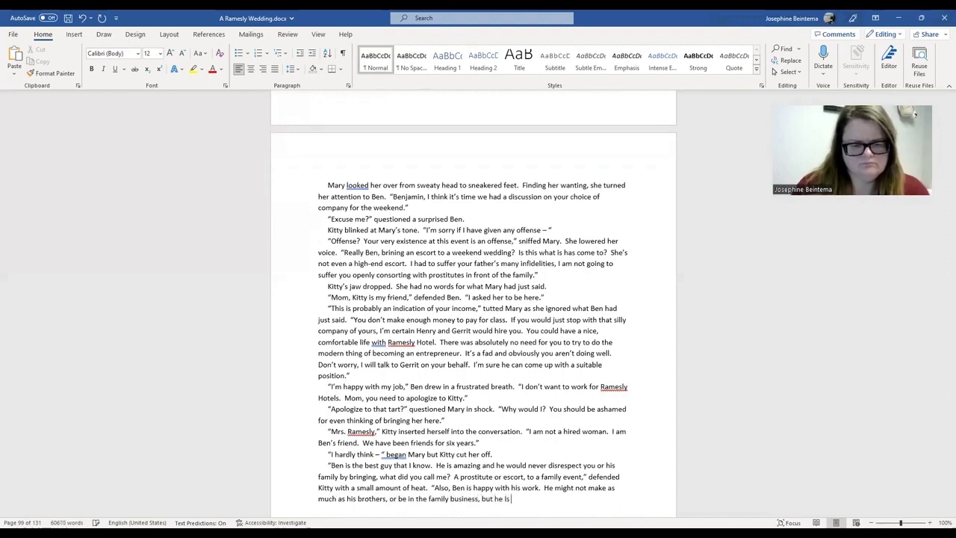
key(BackSpace)
key(BackSpace)
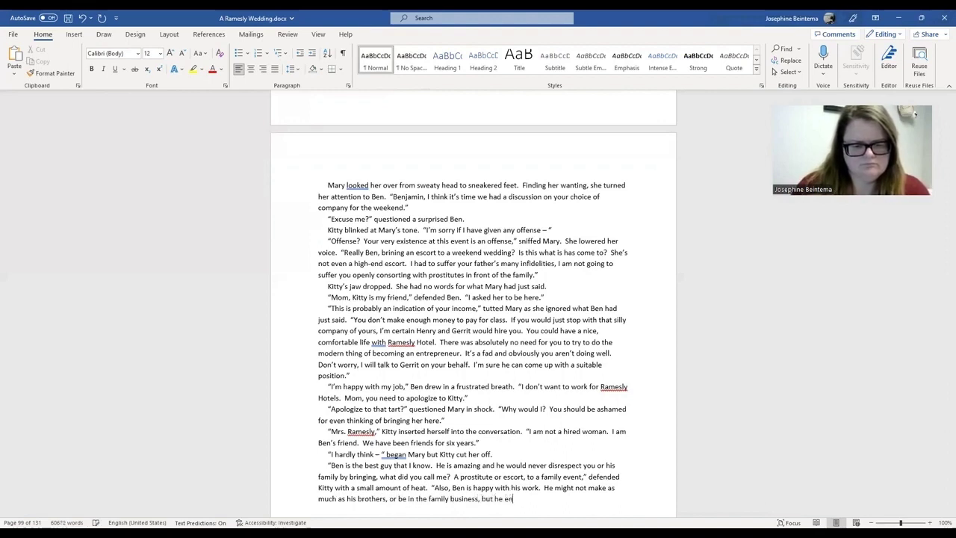
text(enjoys what he does. How many pe)
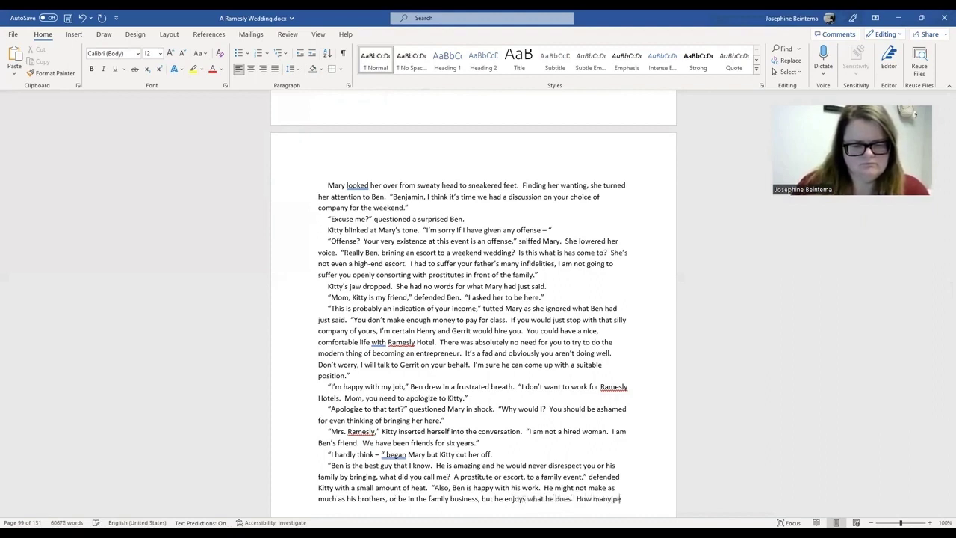
text(ople enjoy the)
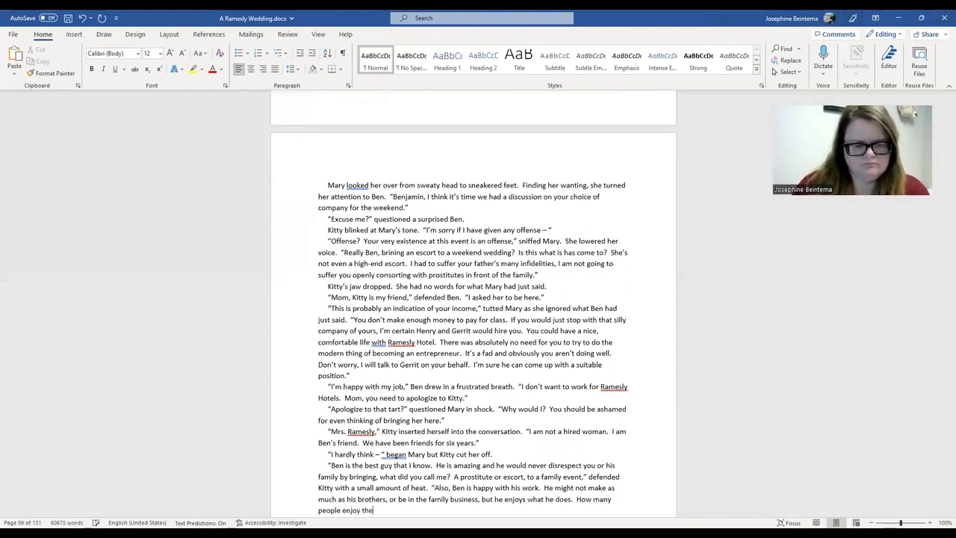
text(ir job?)
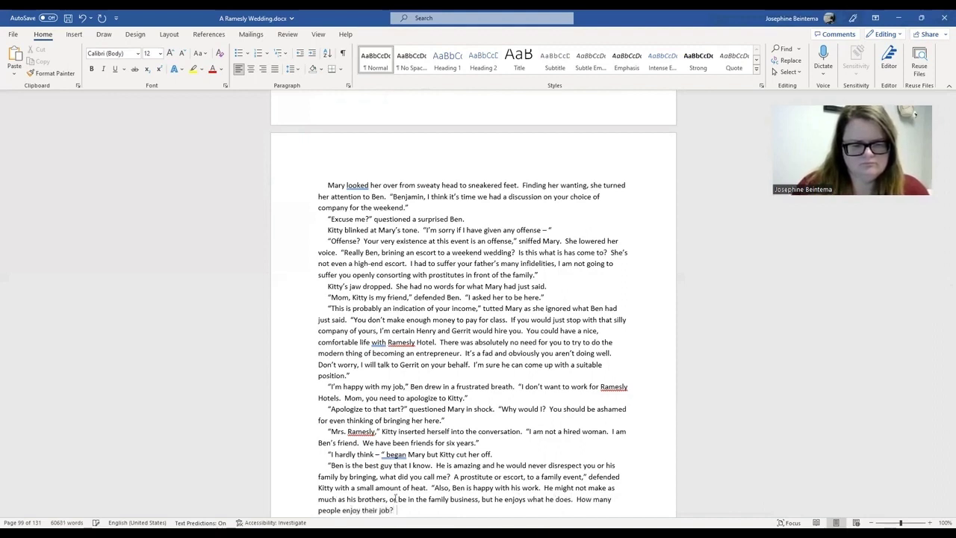
Step: Add the sentence "Ben has a comfortable income, pays his bills, and is happy." to Kitty's speech
text(  Ben has a comfortable income., and)
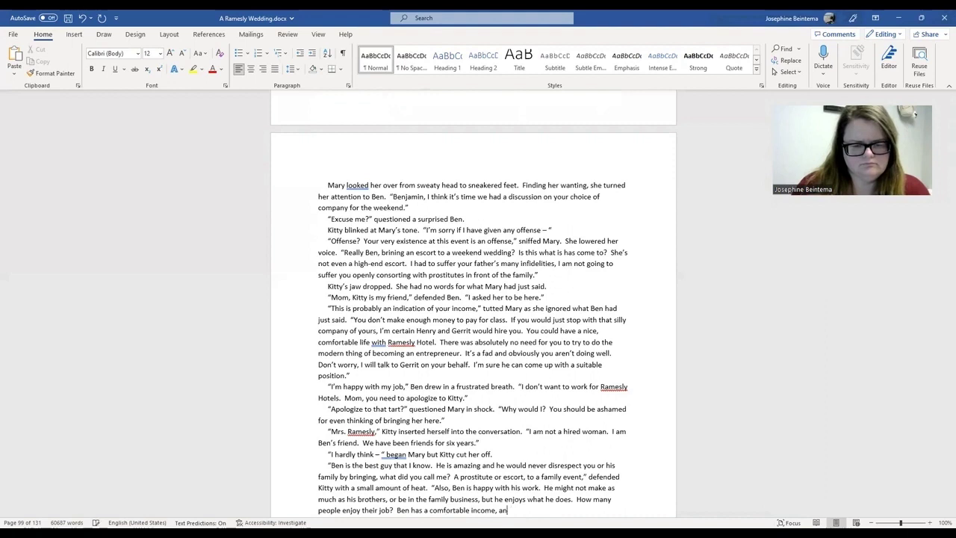
key(BackSpace)
key(BackSpace)
text(pays his bills, and he)
key(BackSpace)
key(BackSpace)
text(is happy)
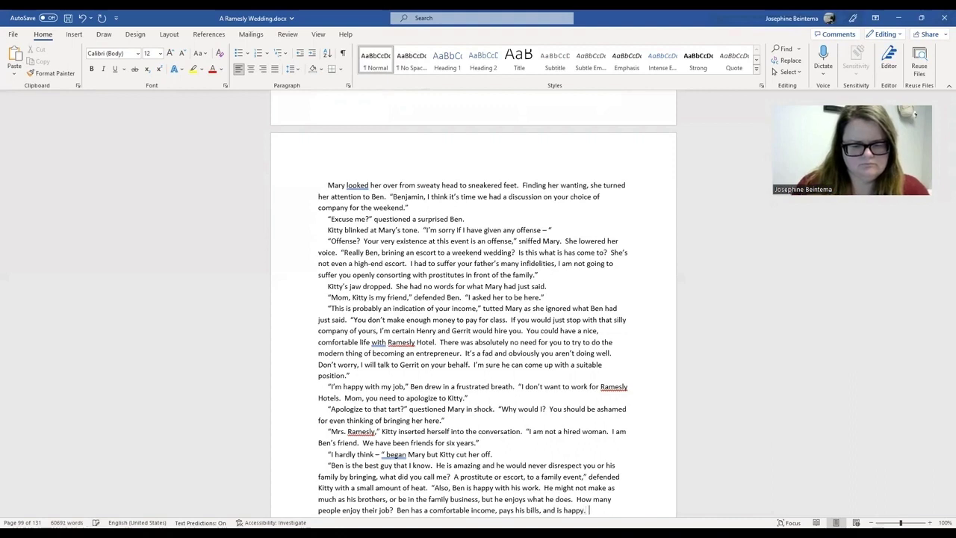
Step: Finish Kitty's speech with "Why would you want to change that? I can't believe any Mom would rather their kid make a bunch of money and be miserable."
text(.  Why would you)
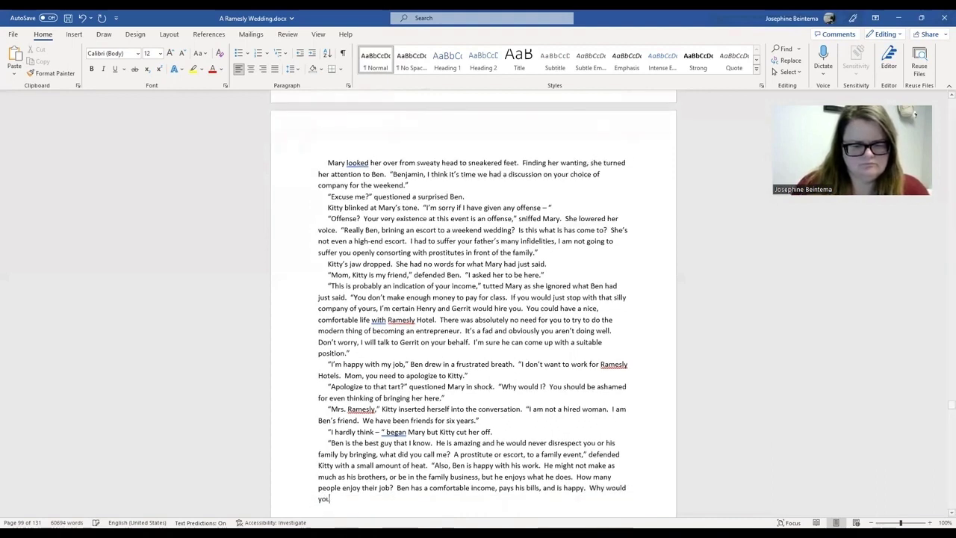
text( want to change that?)
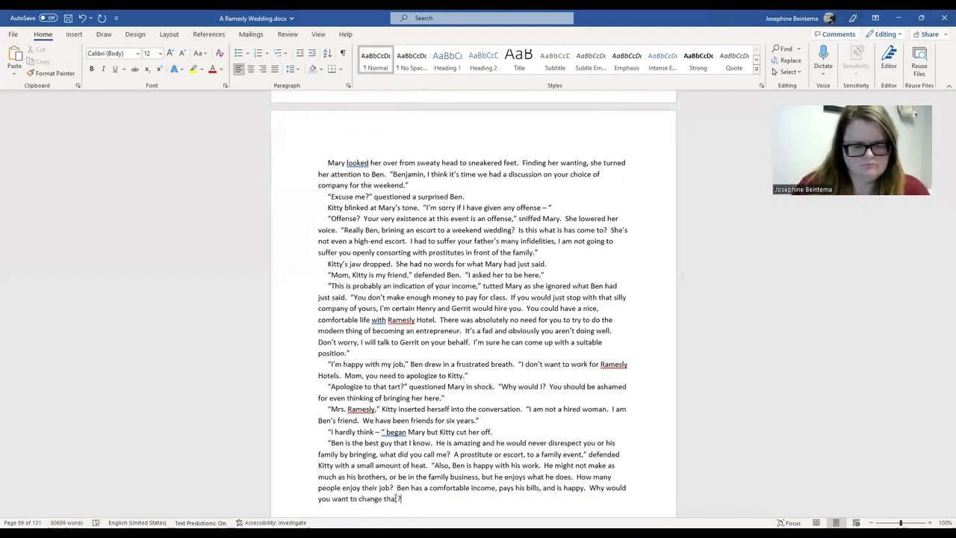
text(  I can't believe an)
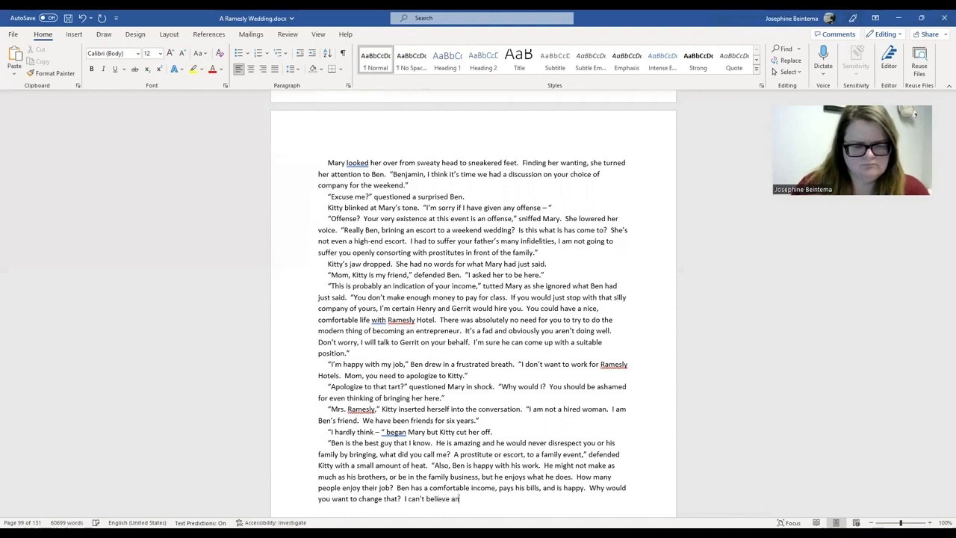
text(y Mom would )
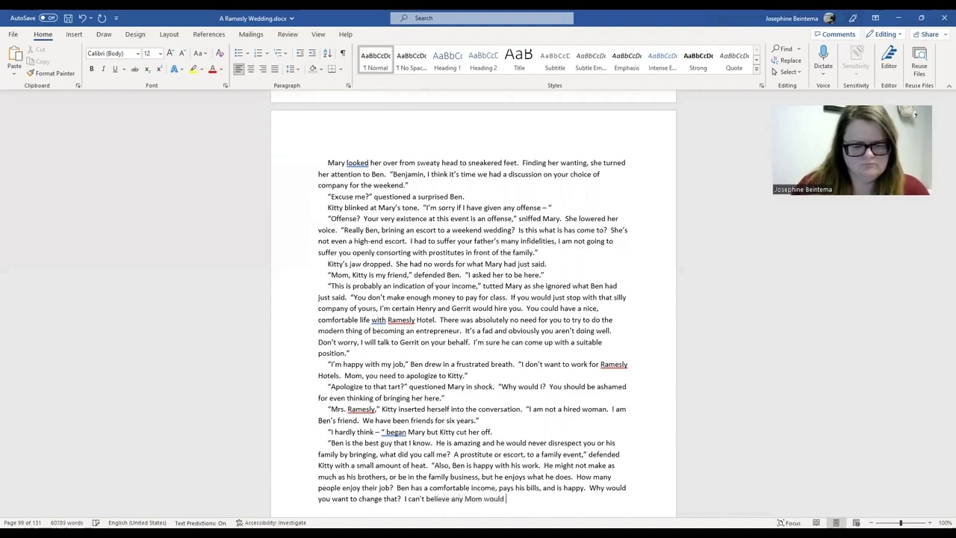
text(rather their kid make a bu)
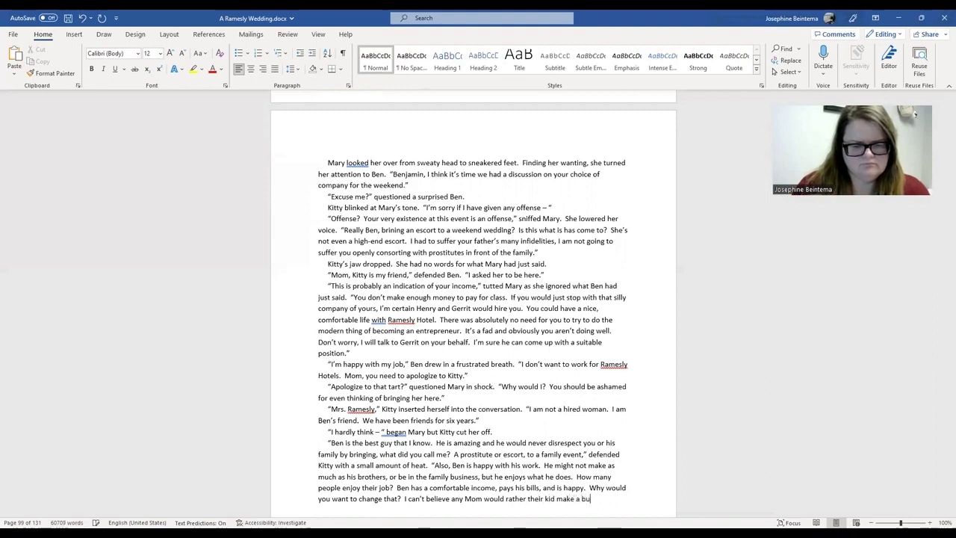
text(nch of money and be mis)
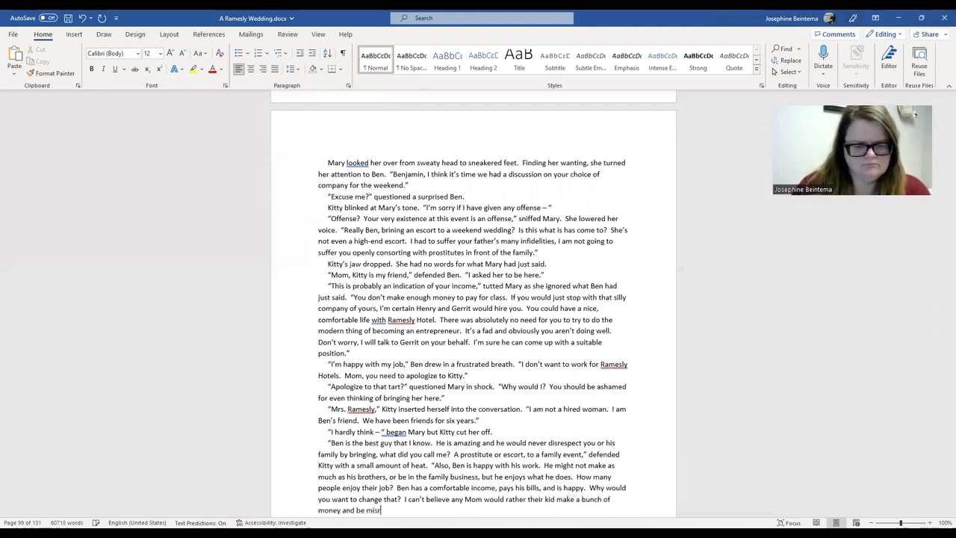
text(able.)
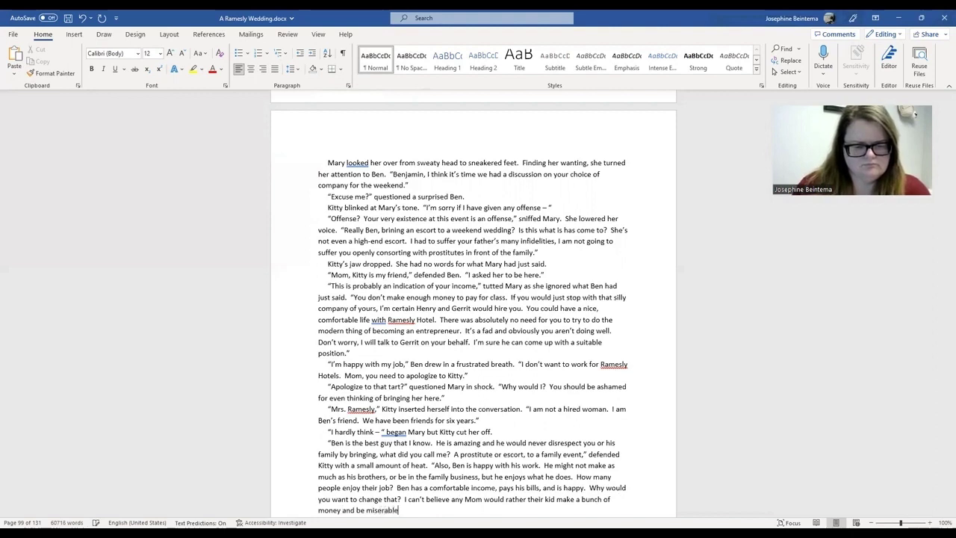
text(")
key(Return)
text(")
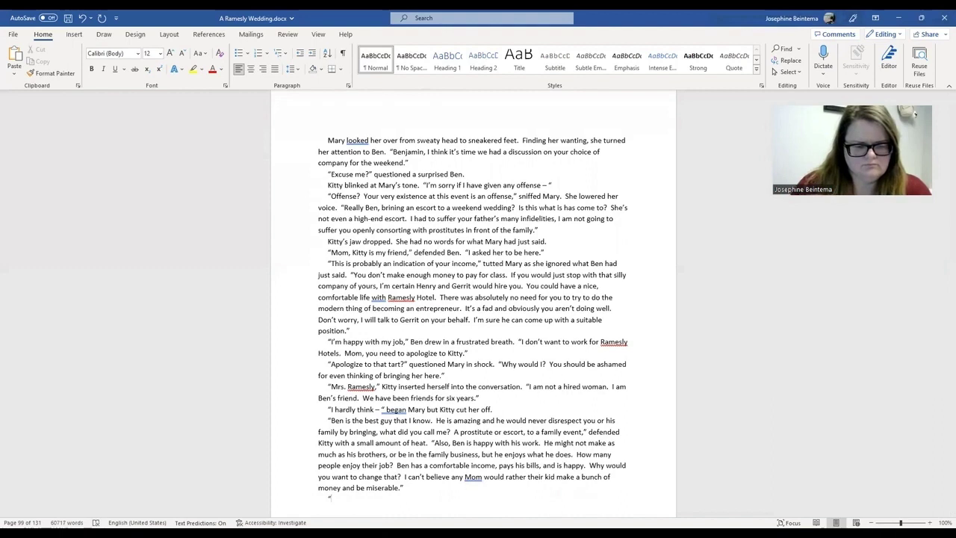
text(Young)
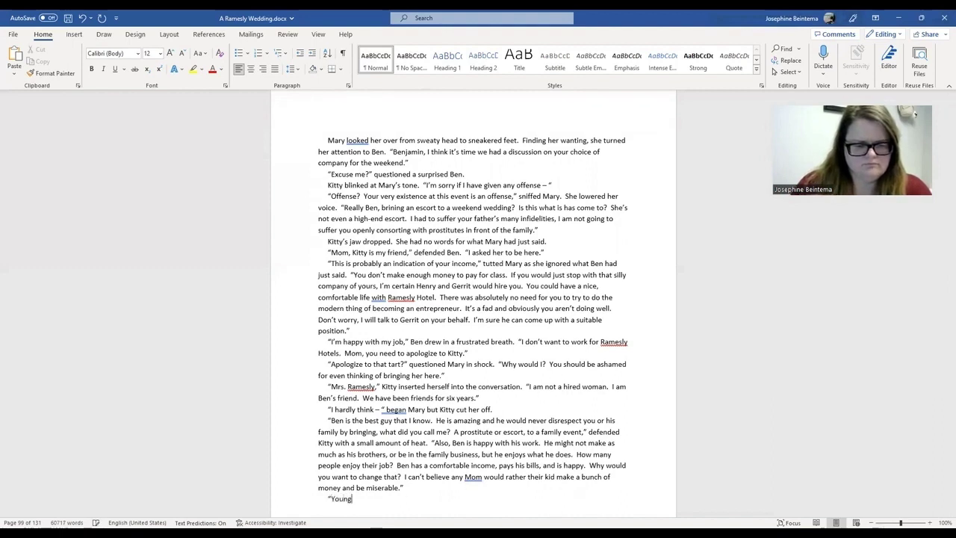
key(BackSpace)
key(BackSpace)
key(BackSpace)
key(BackSpace)
key(BackSpace)
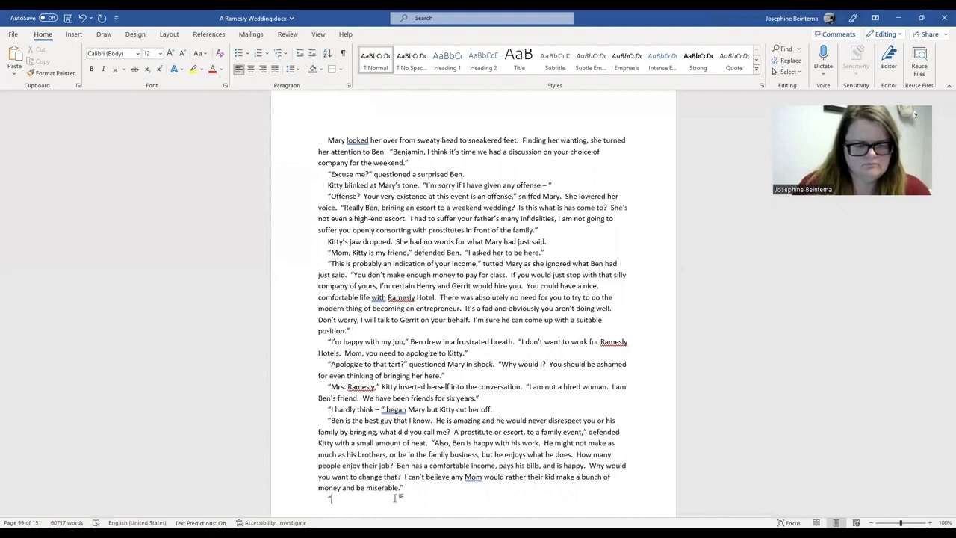
text(Ben)
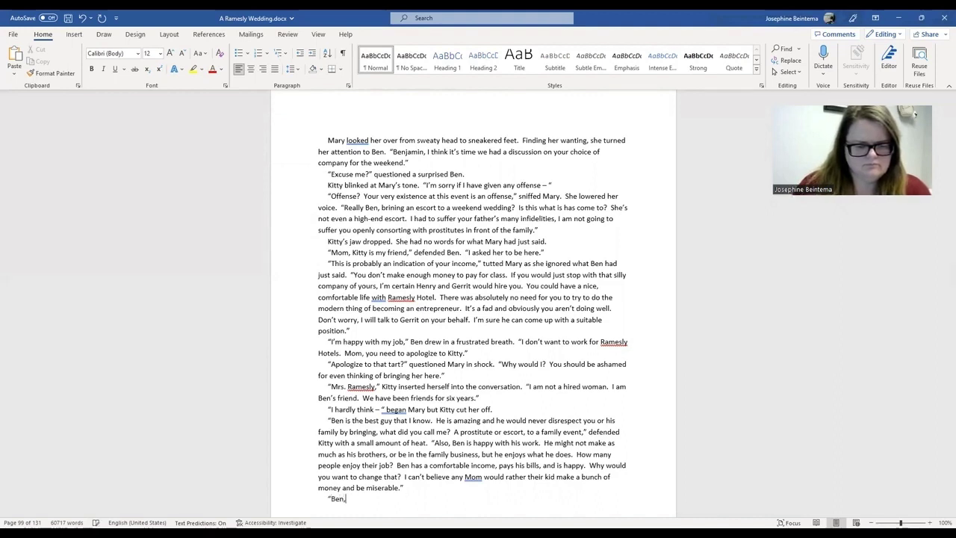
text(, I want her )
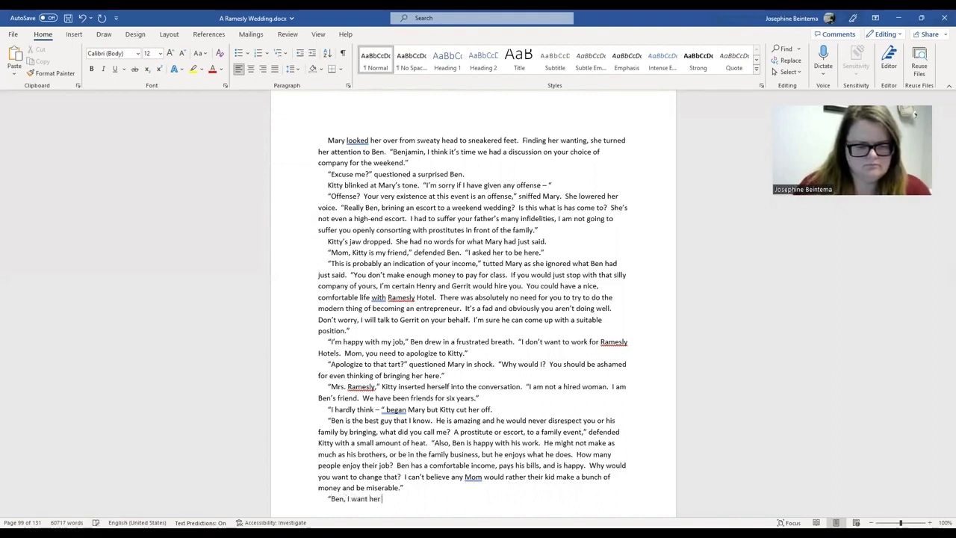
text(removed,")
key(BackSpace)
key(BackSpace)
key(BackSpace)
key(BackSpace)
key(BackSpace)
key(BackSpace)
key(BackSpace)
key(BackSpace)
key(BackSpace)
key(BackSpace)
key(BackSpace)
key(BackSpace)
key(BackSpace)
key(BackSpace)
key(BackSpace)
key(BackSpace)
key(BackSpace)
key(BackSpace)
key(BackSpace)
key(BackSpace)
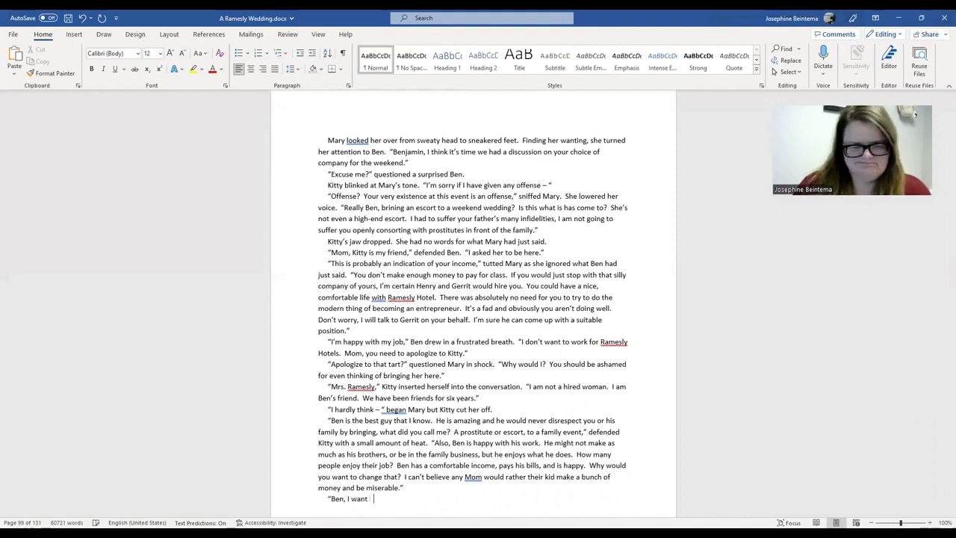
key(BackSpace)
key(BackSpace)
key(BackSpace)
key(BackSpace)
Step: Write Mary's question "Ben, are you going to let her speak to me like that?" and save the document
text(Ben,)
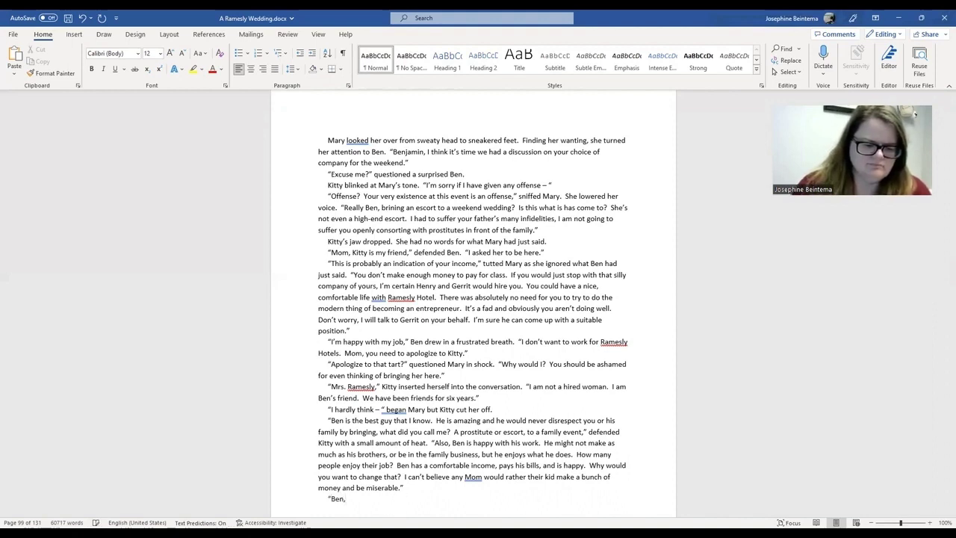
key(ctrl+s)
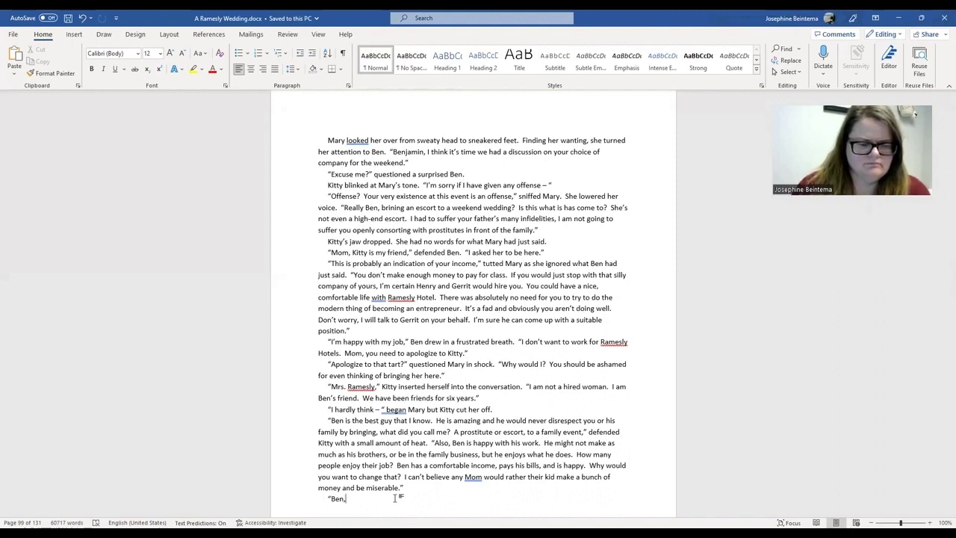
text(are you going to )
text(let her speak to )
text(me like that?)
text(")
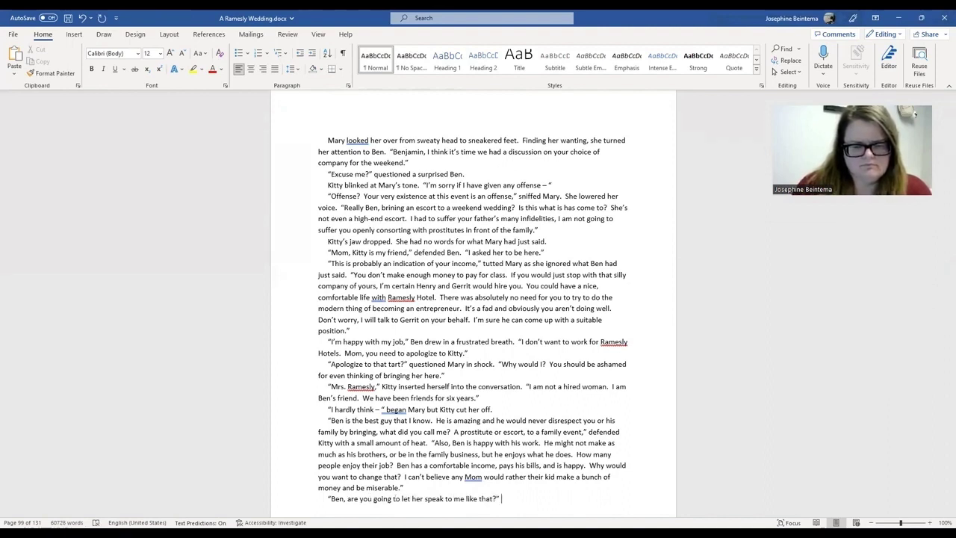
Step: Add the dialogue tag "an offended Mary asked her son." after Mary's question and start a new paragraph
text( an off)
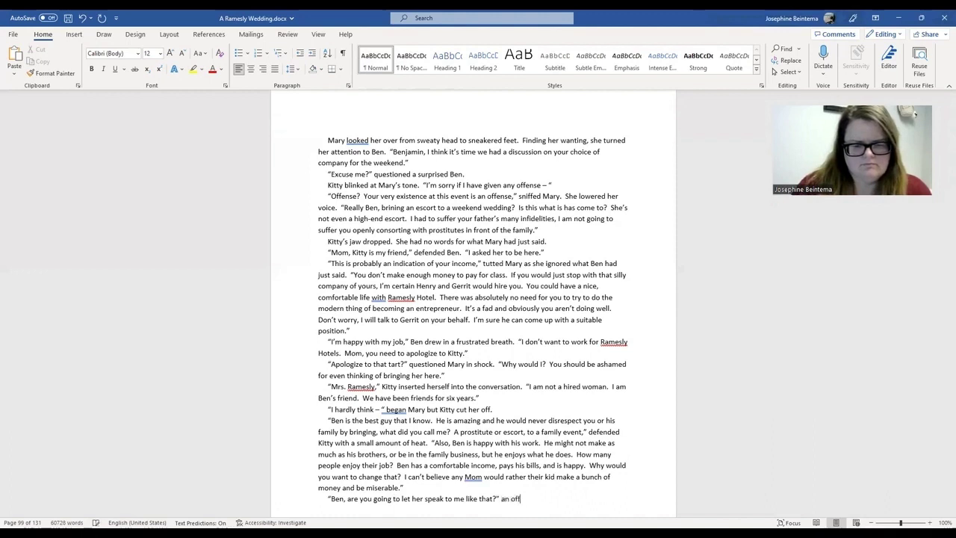
text(ended Mary)
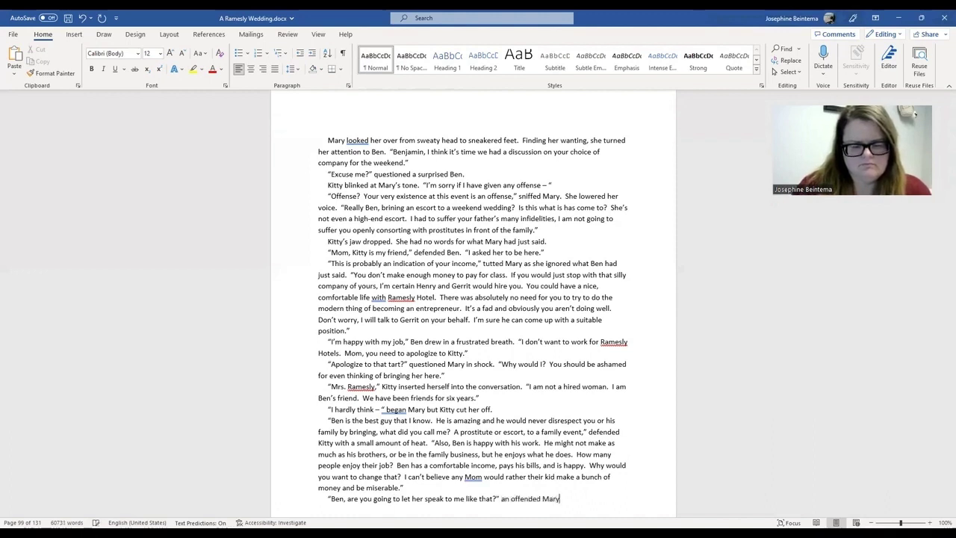
text( asked)
text( her son)
text(")
Step: Start Ben's reply with "Ben sighed. 'We have had this argument many times, Mom. I'm not going to work for Ramesly Hotels."
text(Ben)
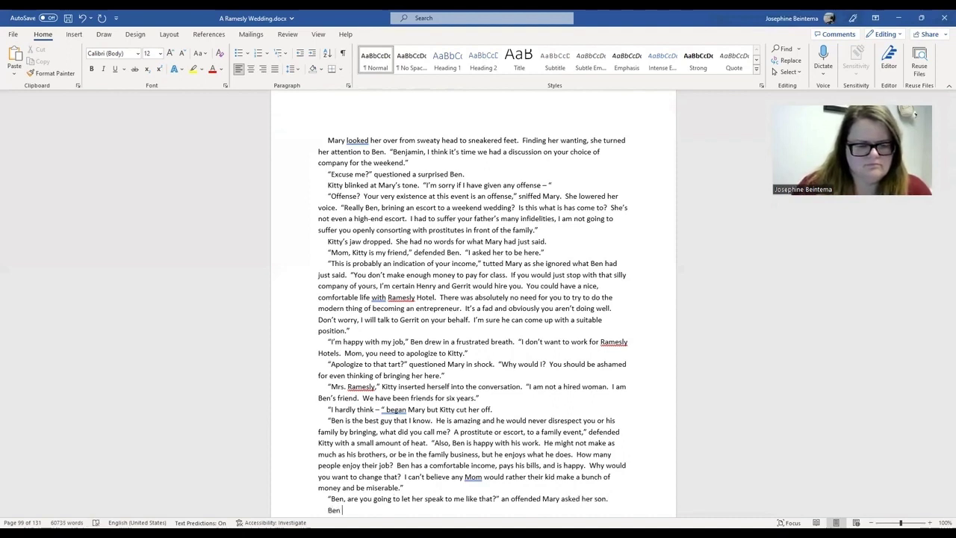
text( sighed.  "W)
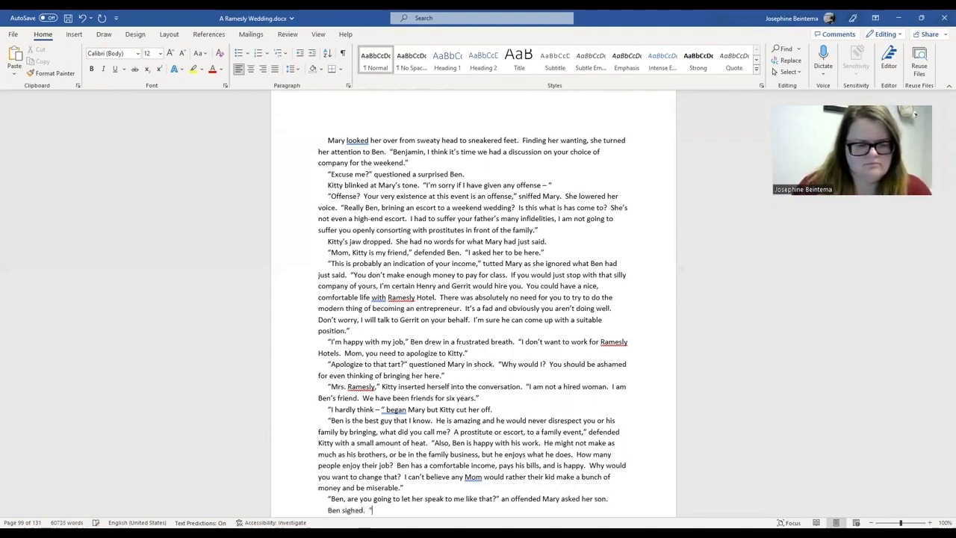
text(e have ah)
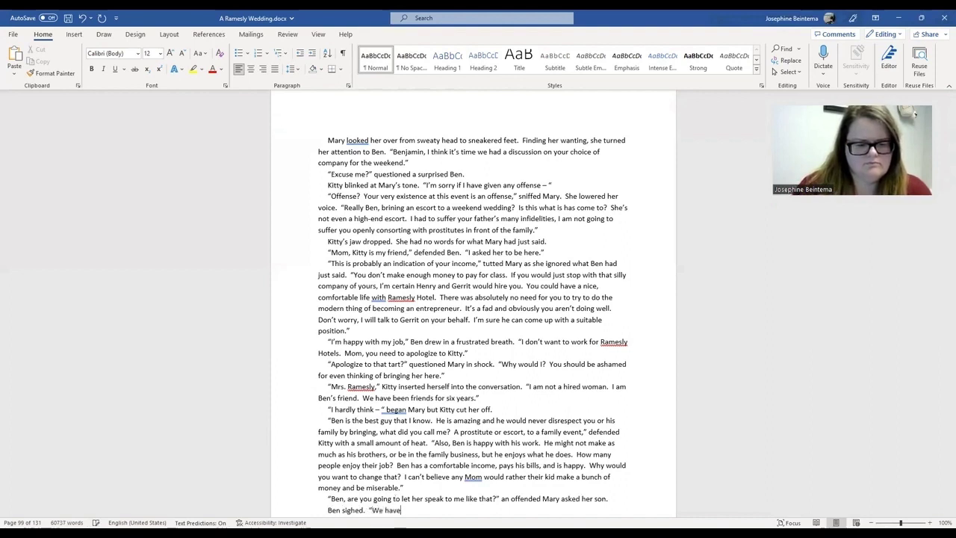
key(BackSpace)
key(BackSpace)
text(had this argument)
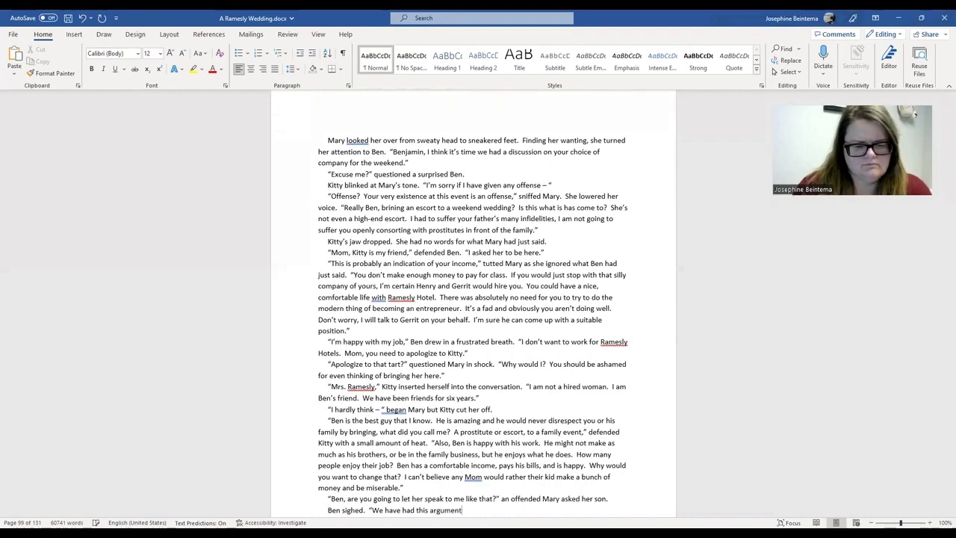
text( many)
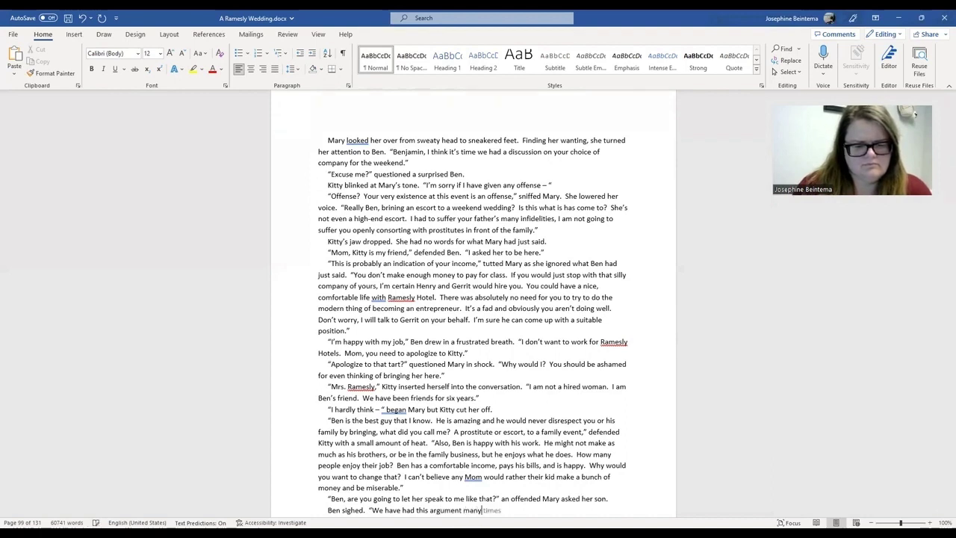
text( times, Mom.)
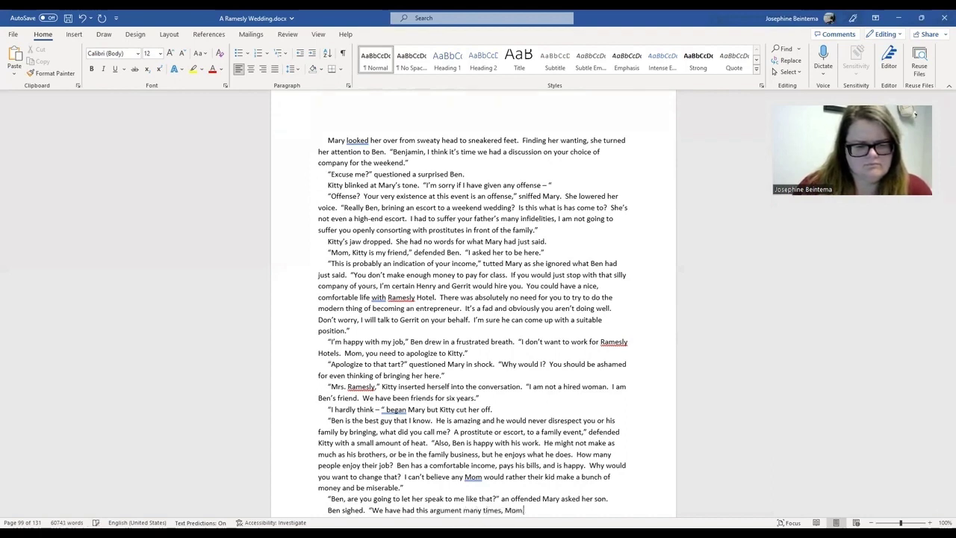
text(  I'm not going)
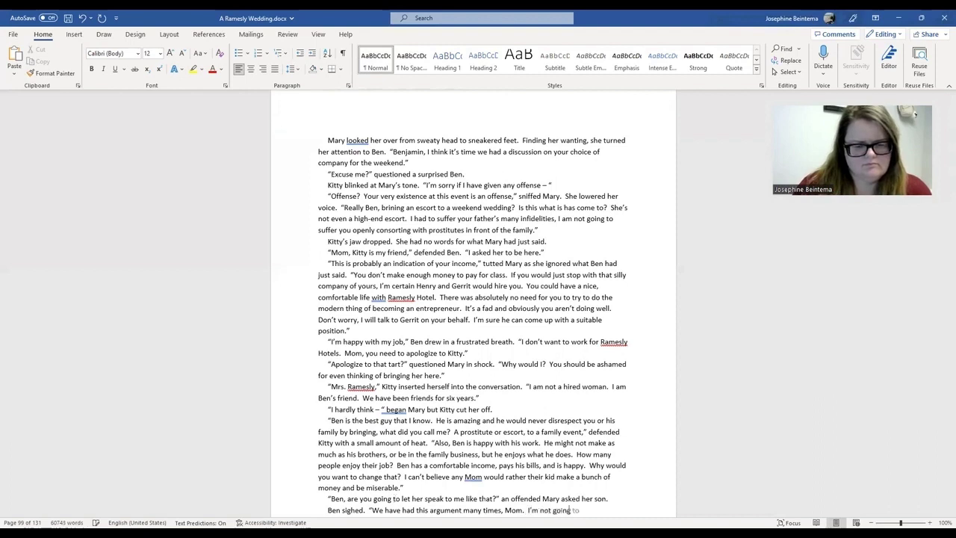
text( to work for Ramesly Hotels.)
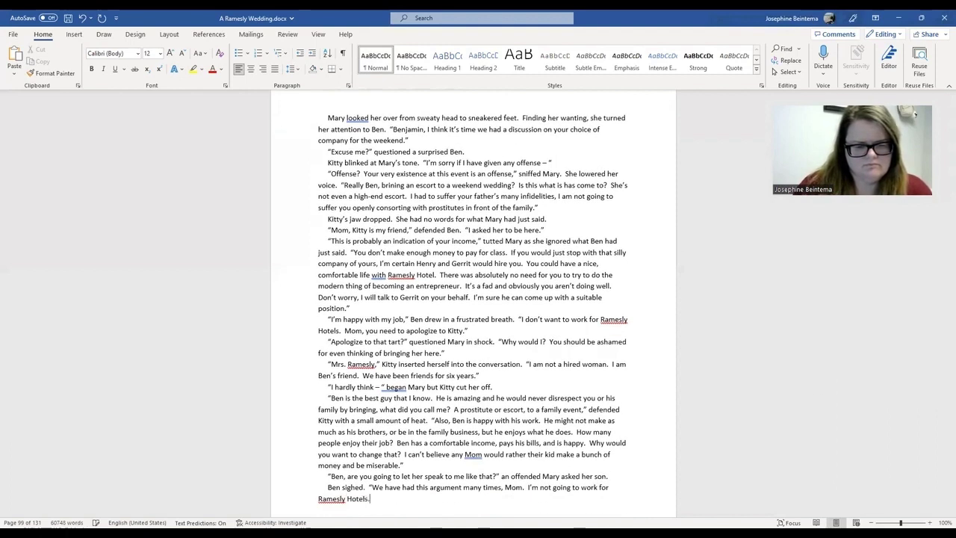
Step: Continue Ben's reply with the words "I like my work"
text(  I'like )
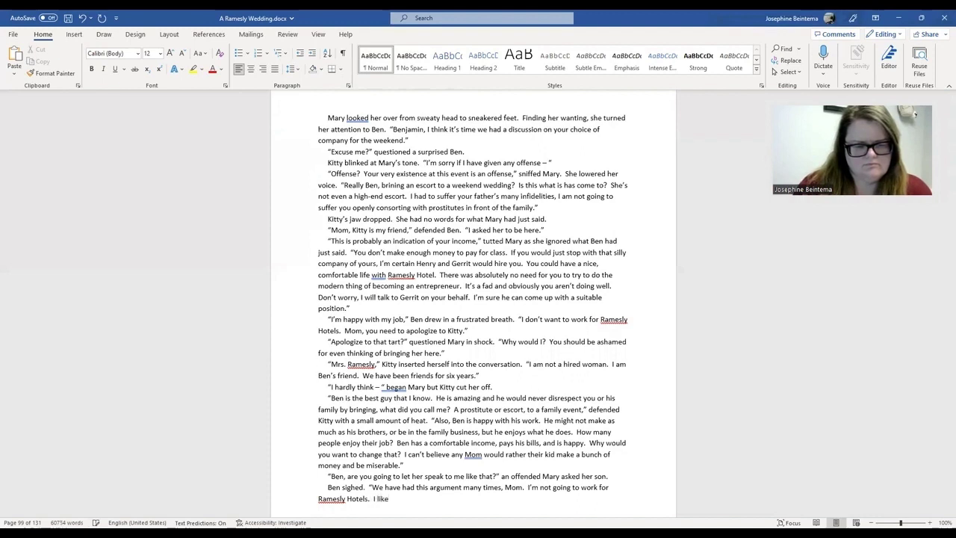
text(my jobs)
key(BackSpace)
key(BackSpace)
key(BackSpace)
key(BackSpace)
key(BackSpace)
text(t)
key(BackSpace)
text(work)
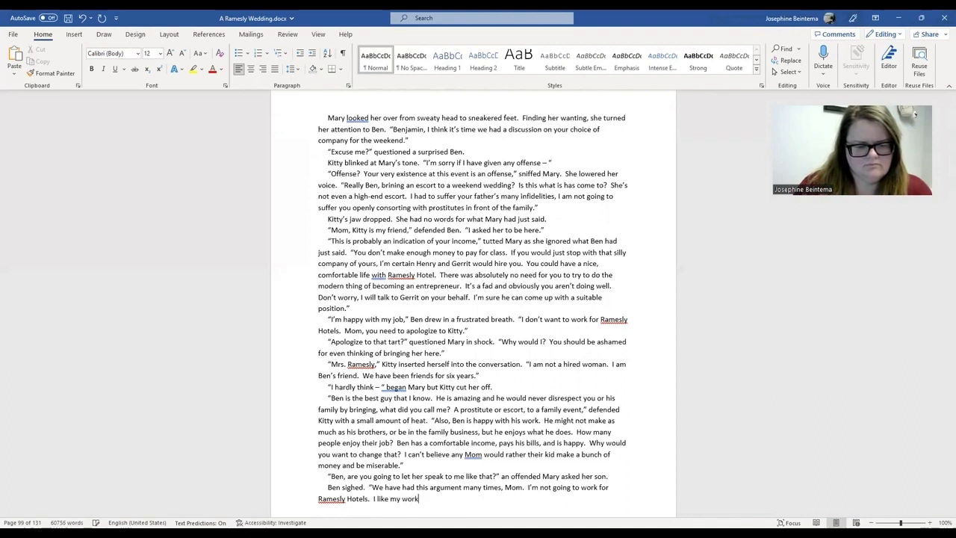
Step: Complete Ben's sentence about his work with "and have no interest in changing careers."
text( and have no inte)
text(ntion)
key(BackSpace)
key(BackSpace)
key(BackSpace)
key(BackSpace)
key(BackSpace)
text(rest in)
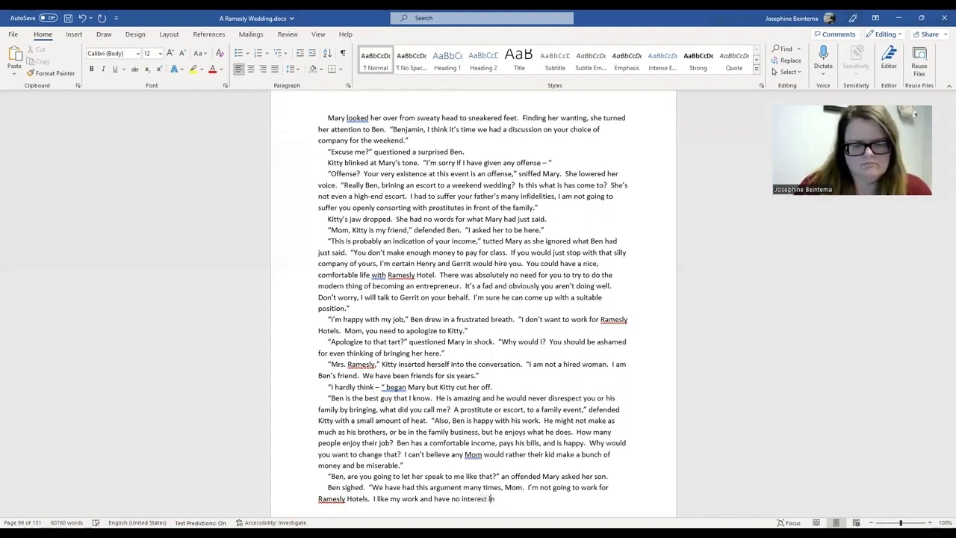
text( changing careers.)
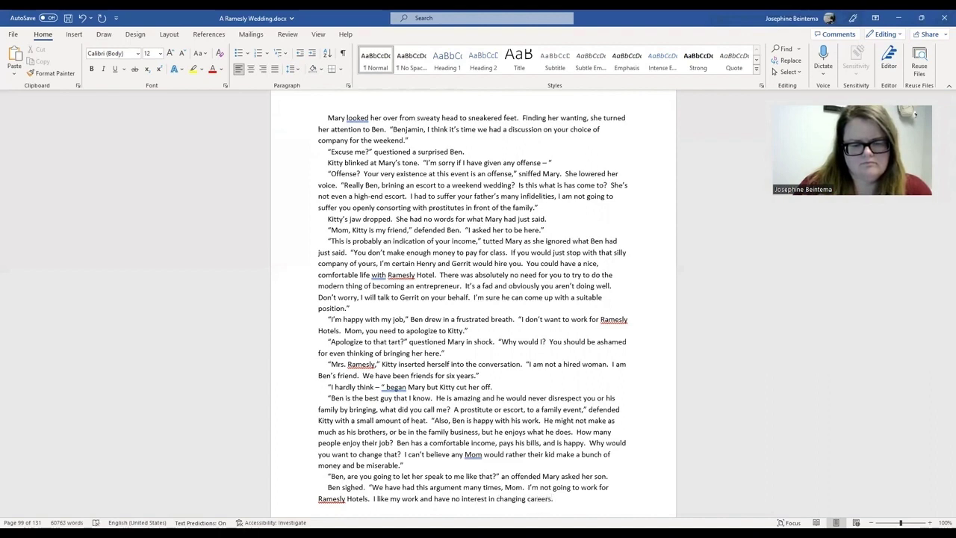
Step: Close Ben's reply with "What Kitty said is the truth.", start a new paragraph, and save the document
text(  What Kitty )
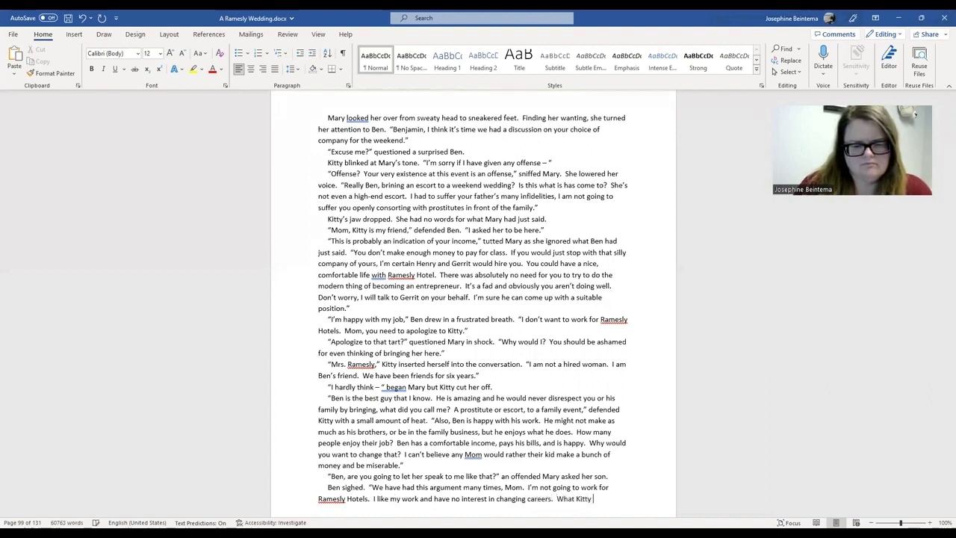
text(said was)
key(BackSpace)
key(BackSpace)
key(BackSpace)
text(is the truth)
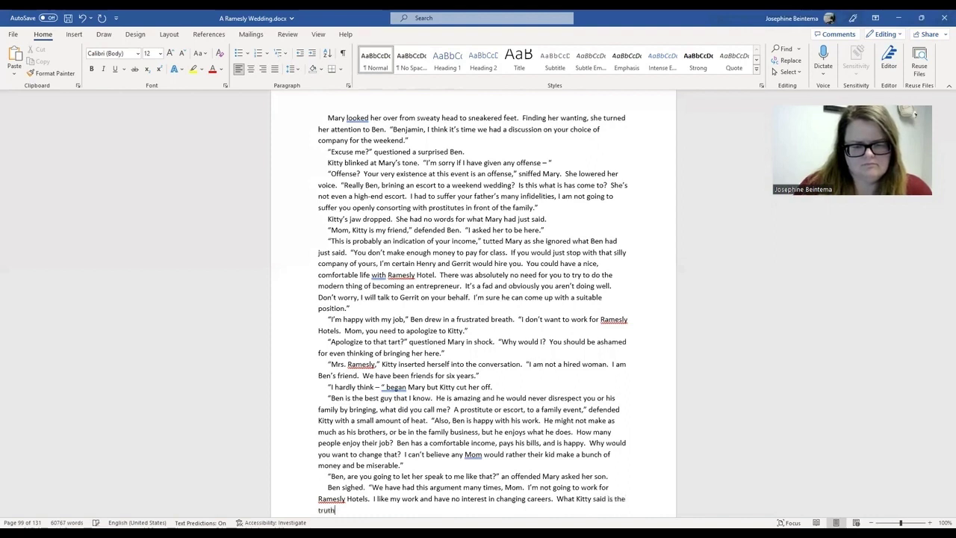
text(.")
key(Return)
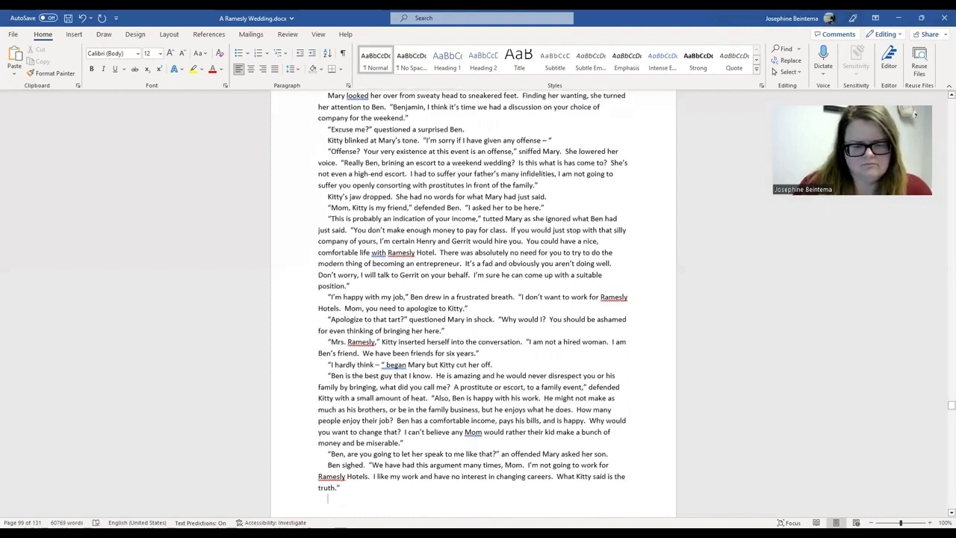
key(ctrl+s)
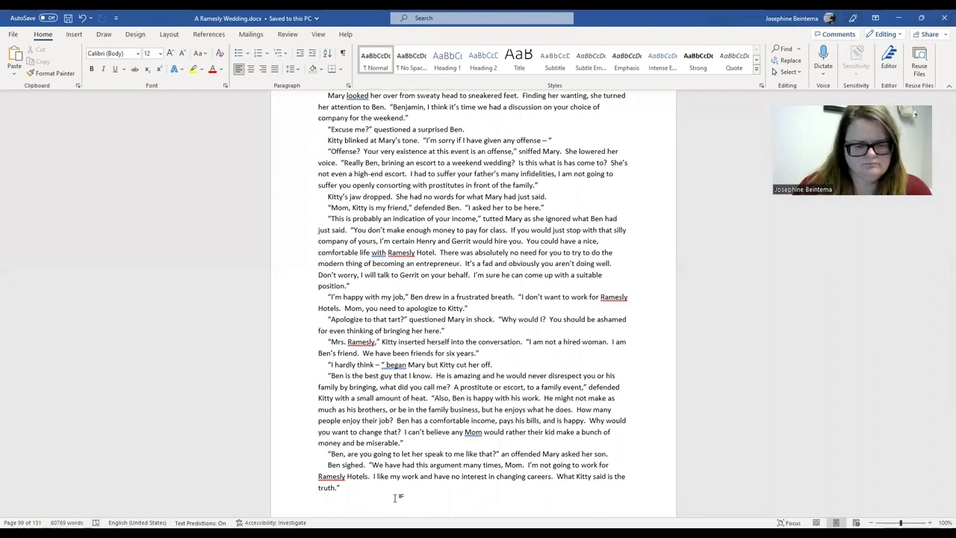
Step: Begin Mary's retort in the new paragraph with "The truth?" harrumphed Mary as she eyed Kitty, and open a second quotation after it
text("The truth)
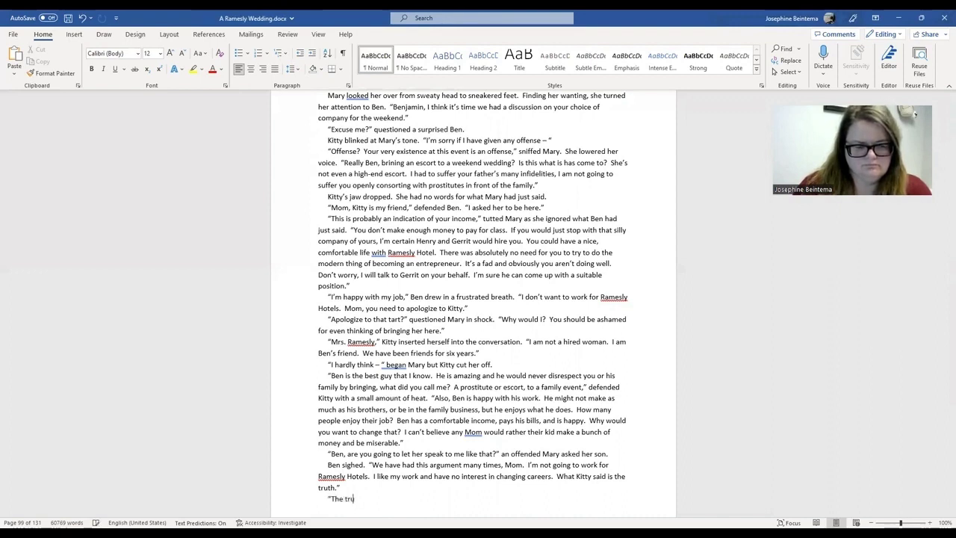
text(?")
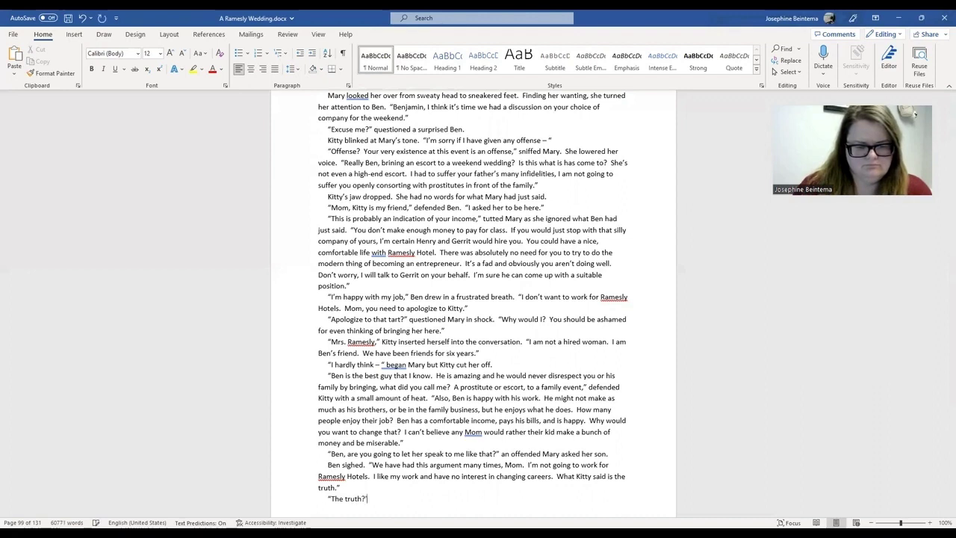
text( harr)
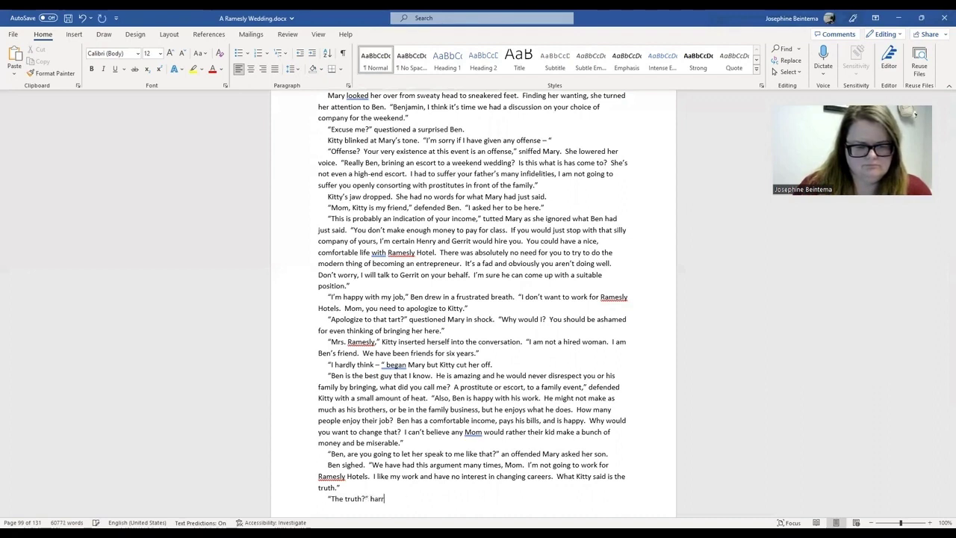
text(umphed Mary.)
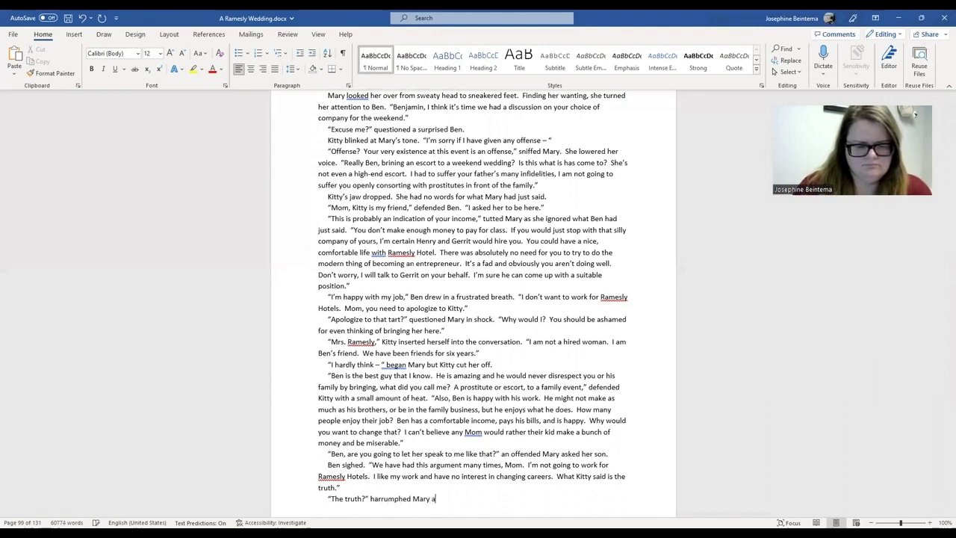
text(s she eyed K)
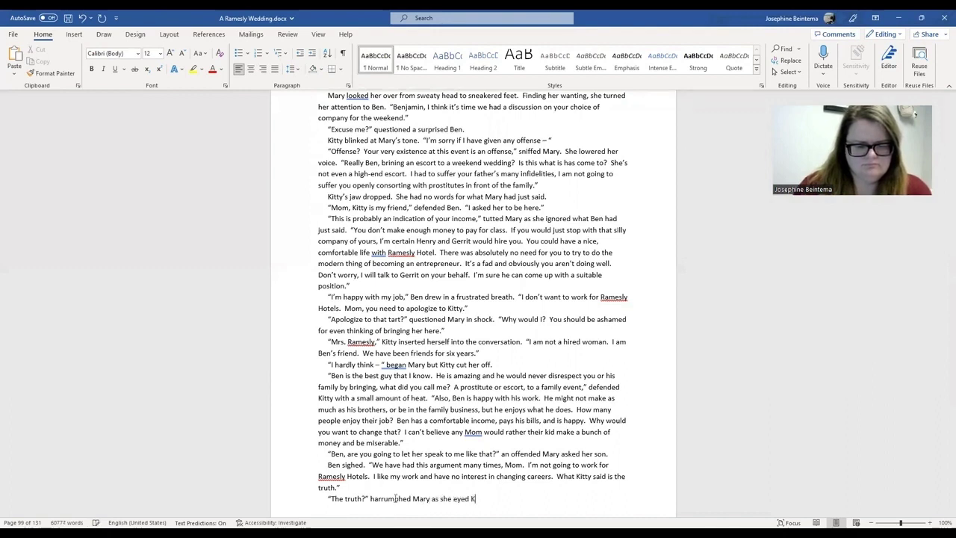
text(itty.  ")
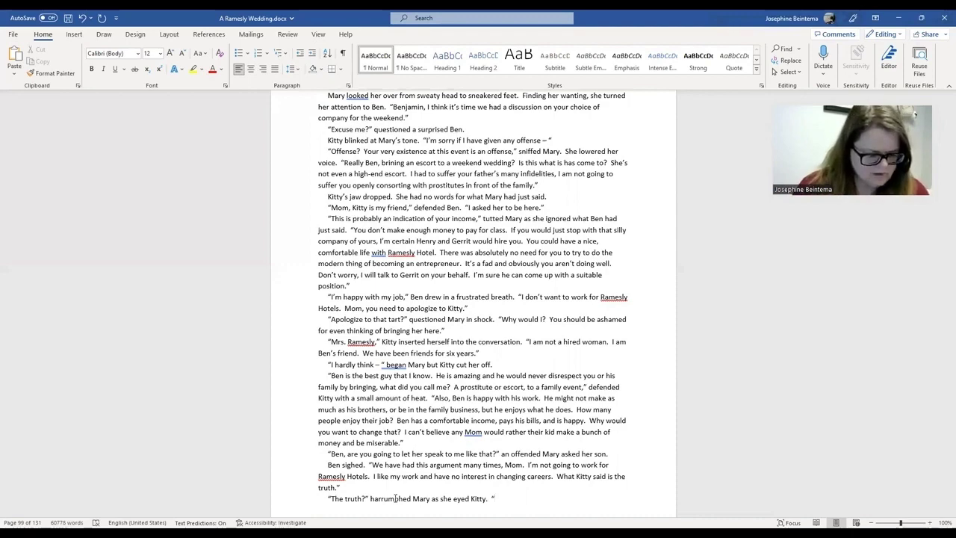
Step: Search the manuscript for "tristan", look through the matching passages down to the last ones, and close the search
key(ctrl+f)
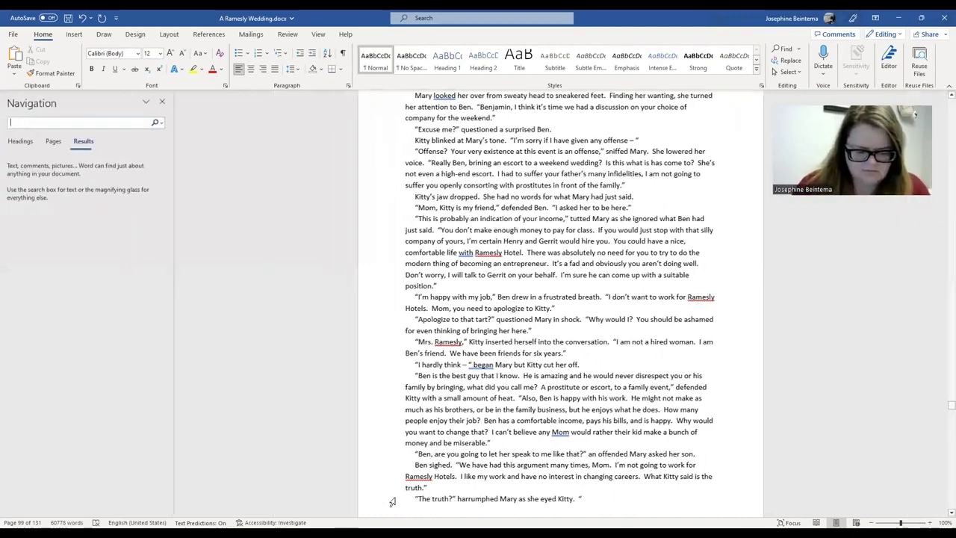
text(tristan)
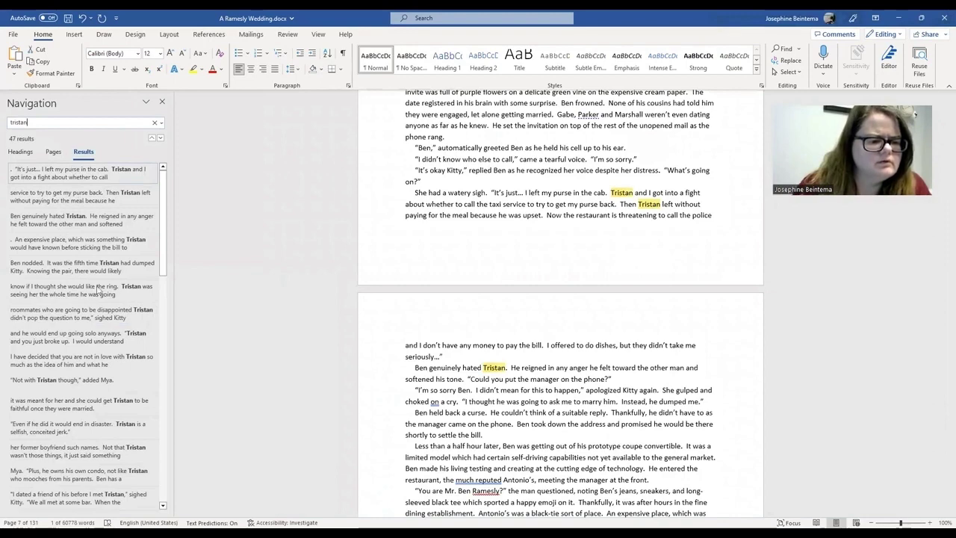
drag(161, 252, 178, 490)
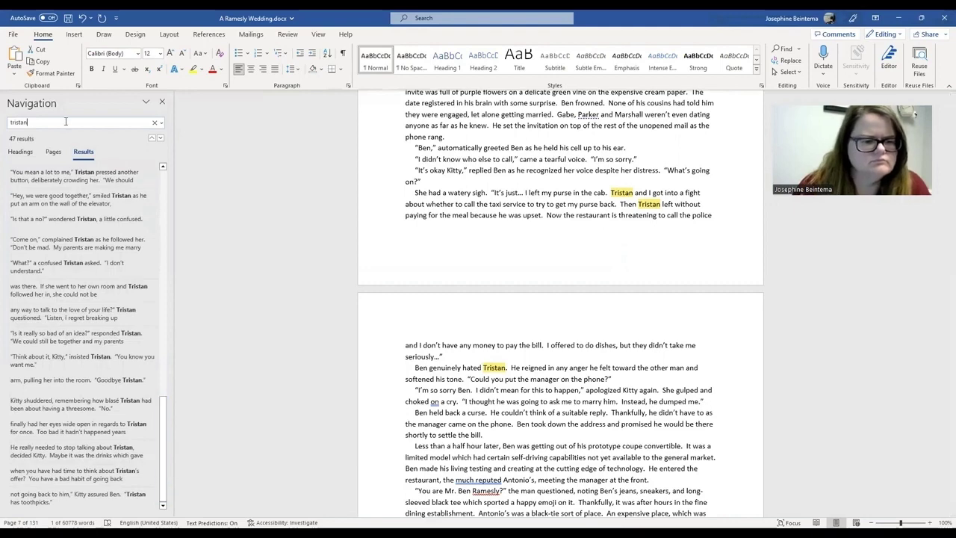
click(162, 101)
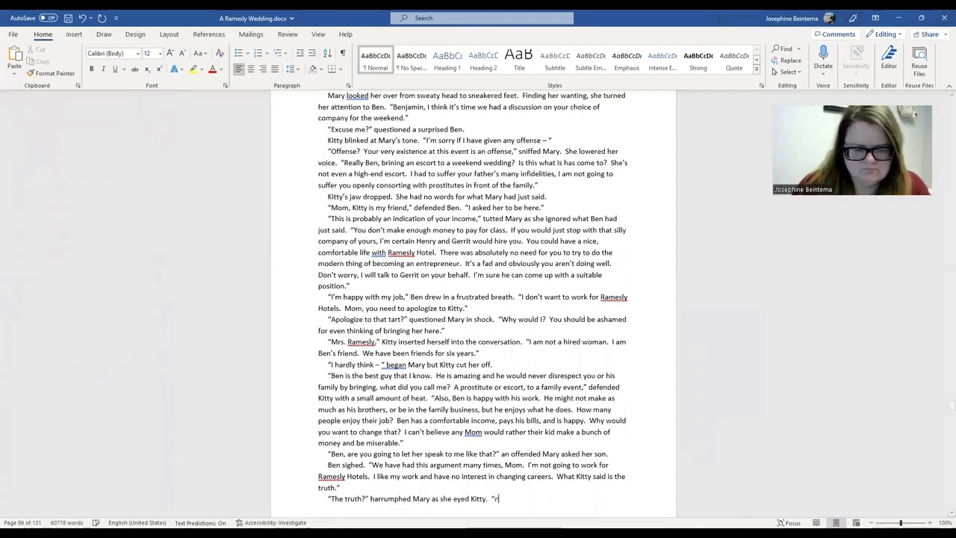
Step: Continue Mary's retort in the open quotation with the sentence "I spoke to Hilda Riorsden."
text(I)
key(BackSpace)
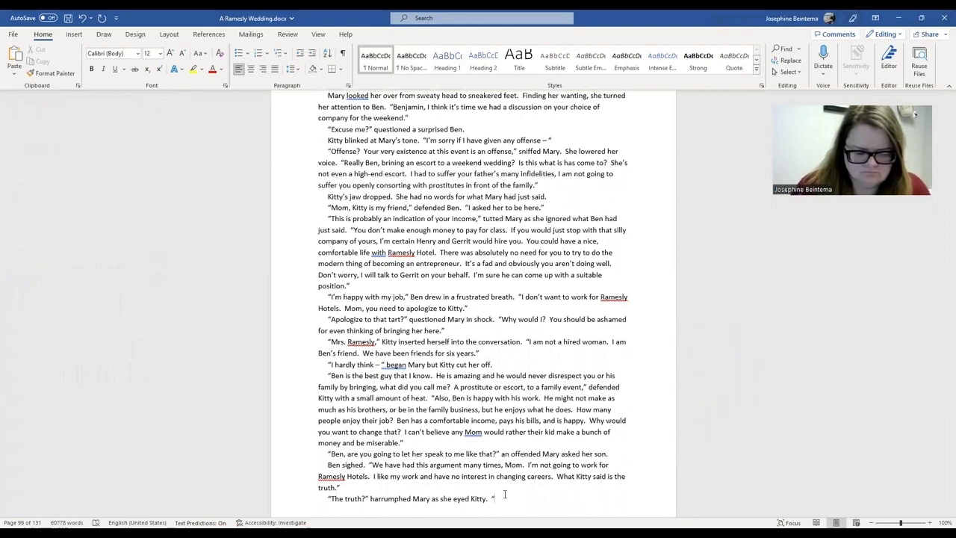
text(I spoke to Hilda)
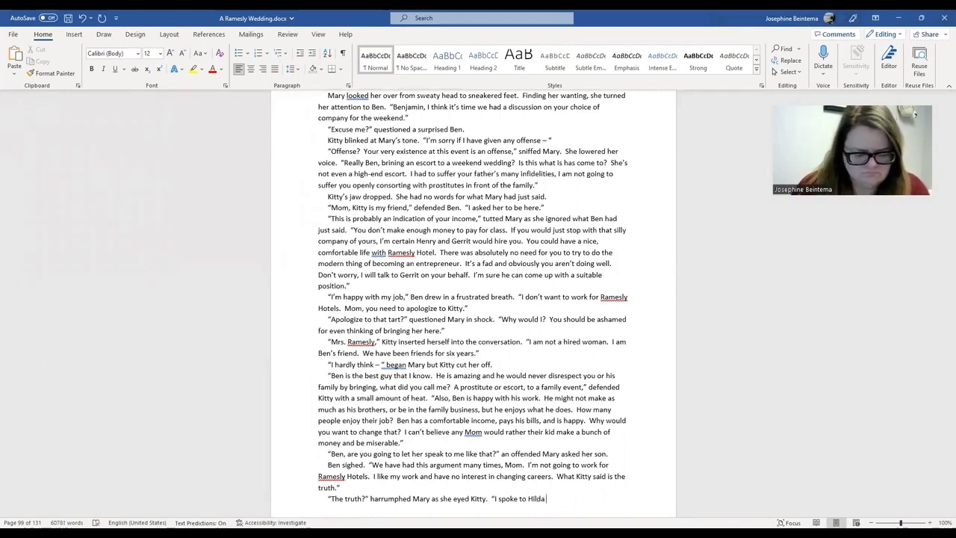
text( R)
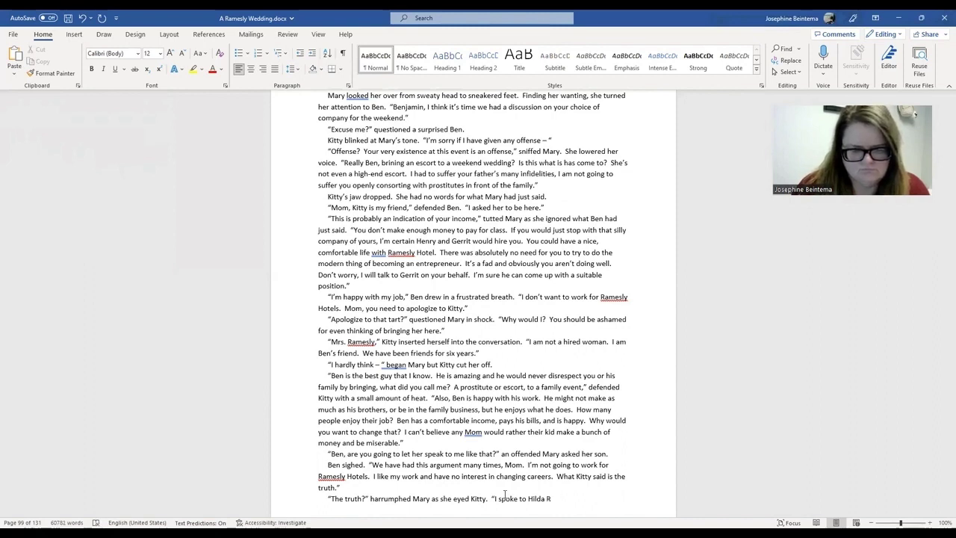
text(iors)
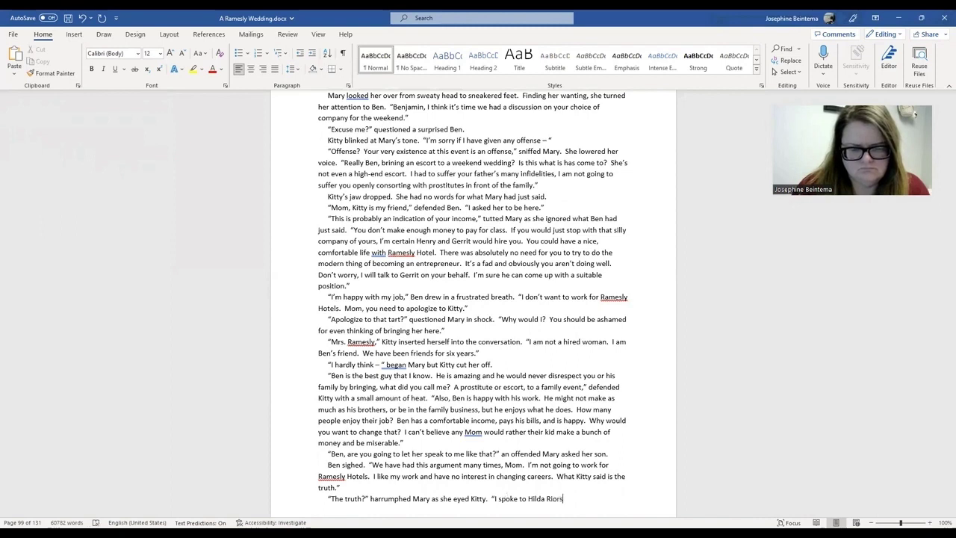
text(den. )
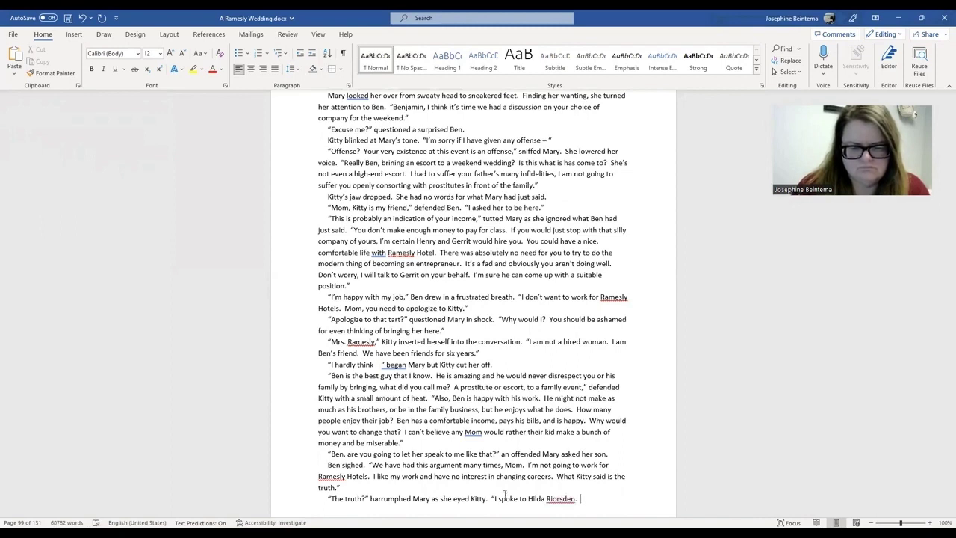
Step: Add the words "She told me" to Mary's retort and insert a paragraph break after them
text(She)
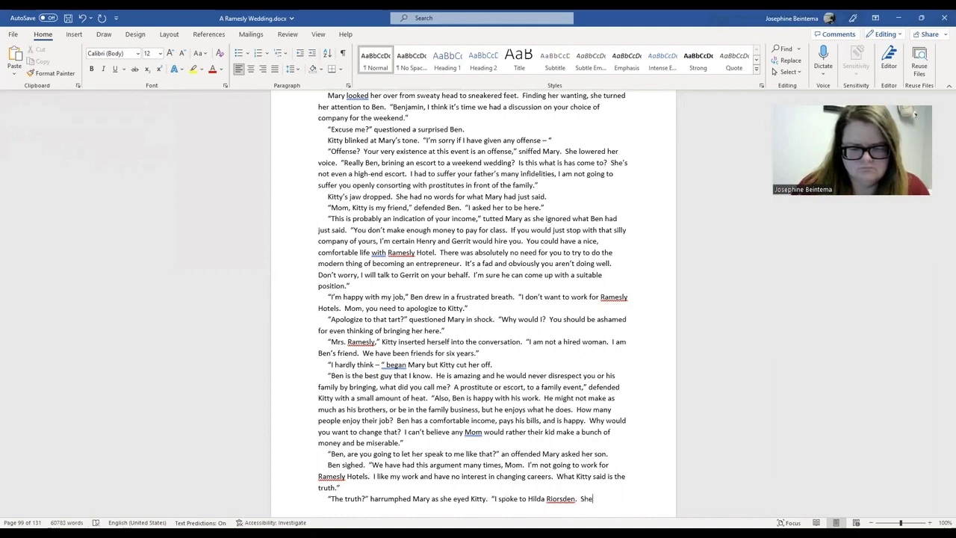
text(t)
text( told me how)
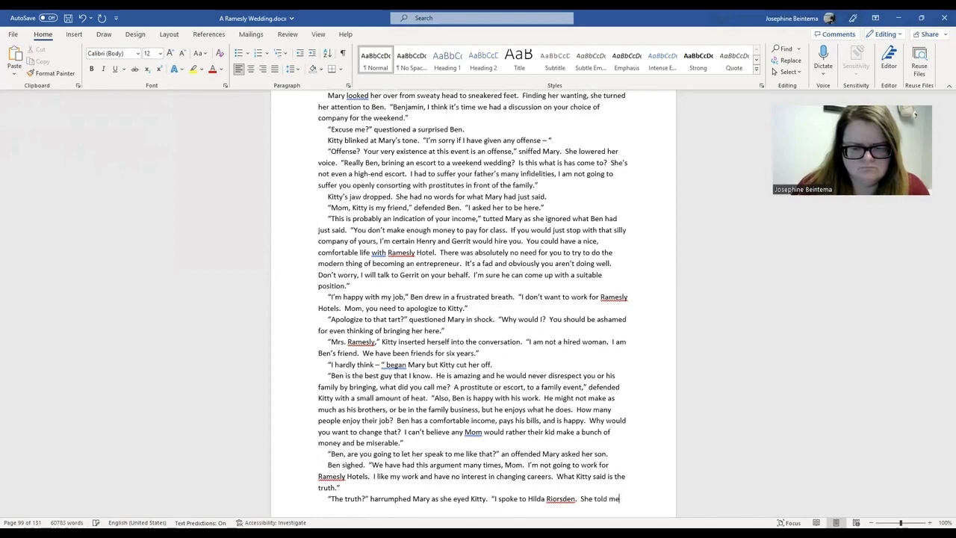
key(BackSpace)
key(BackSpace)
key(BackSpace)
key(Return)
scroll(473, 299, down, 4)
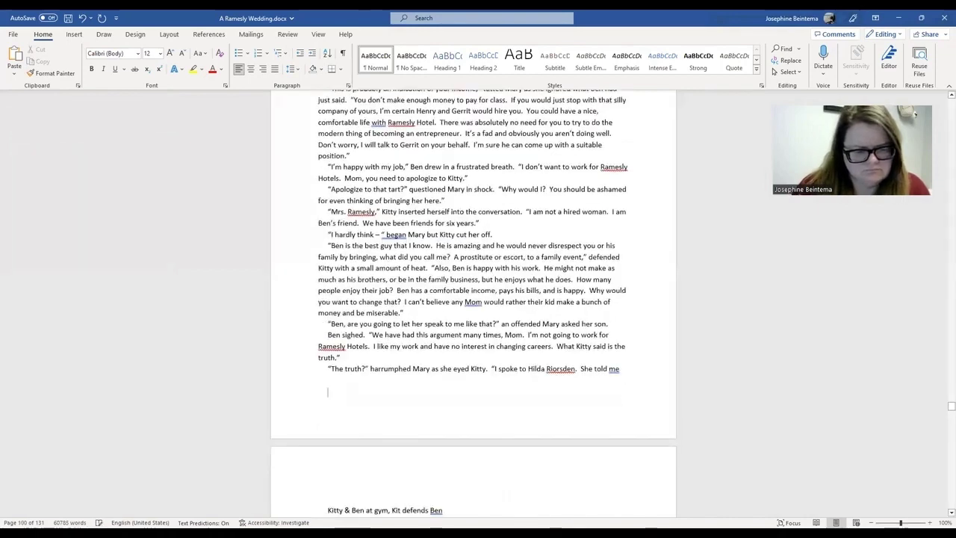
Step: Continue Mary's speech from "how you have been hanging out for her son Tristan" through the closing line "As I said, I expect better of my sons."
text(ho)
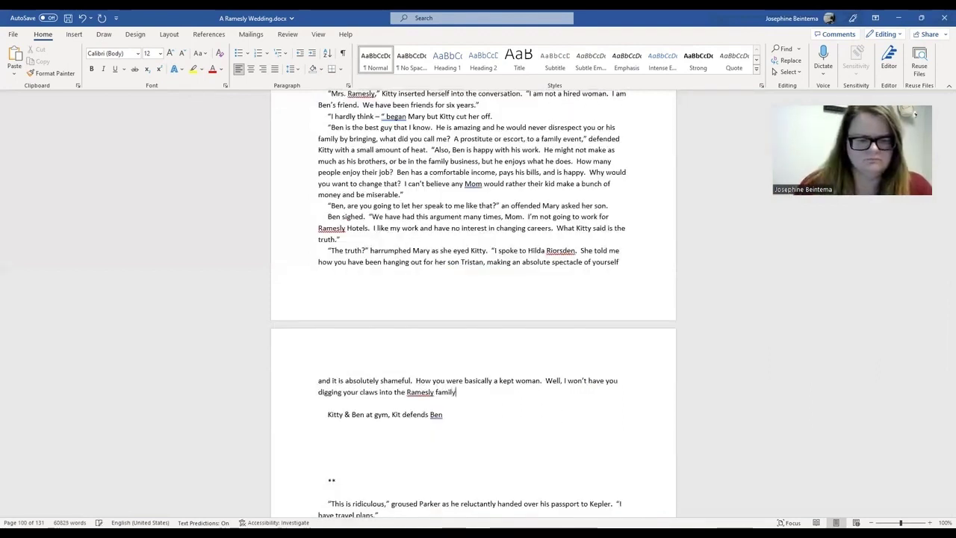
text(.  As I)
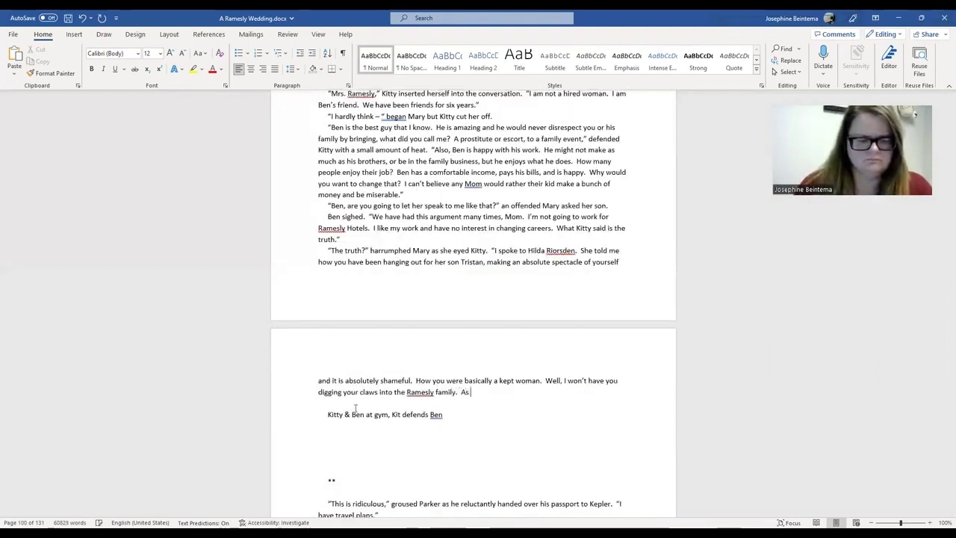
text( said, )
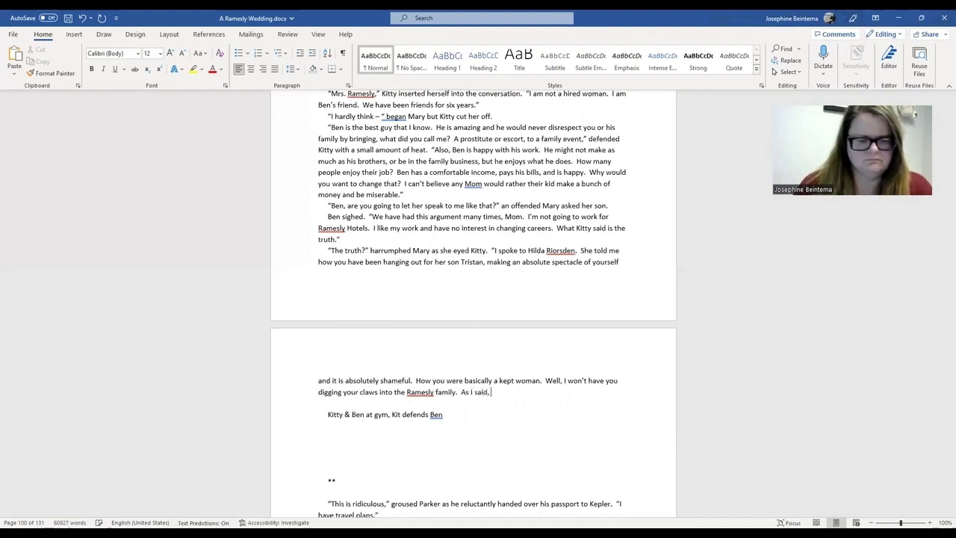
text(I expect )
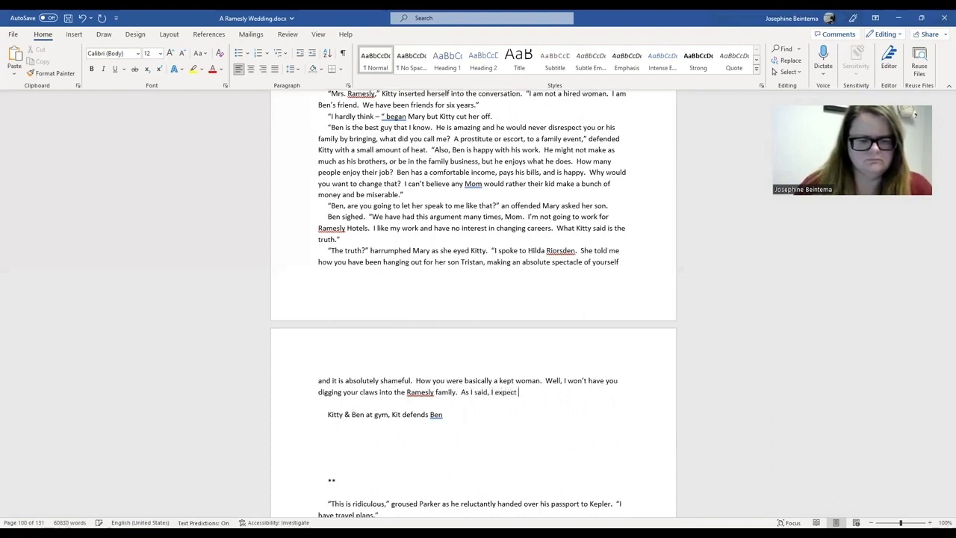
text(better of my sons.)
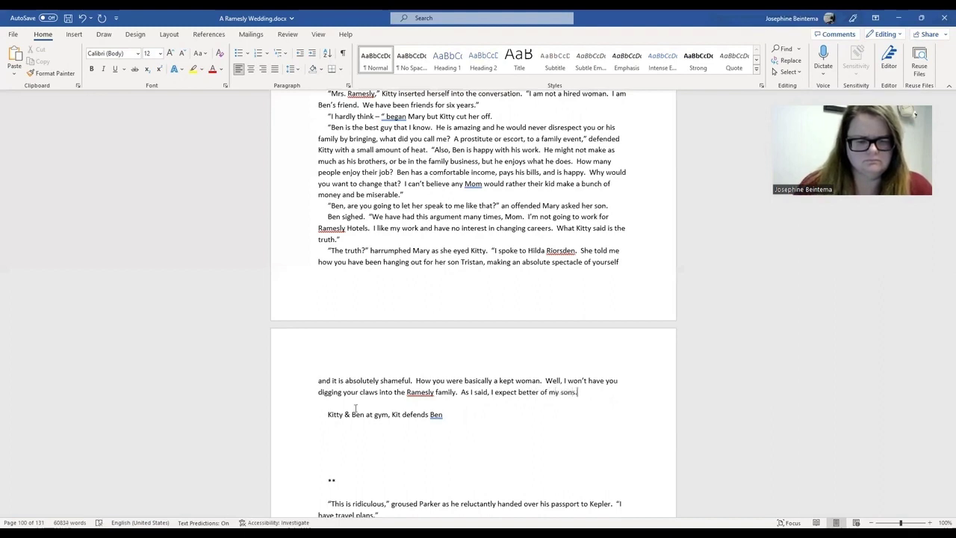
text(")
key(Return)
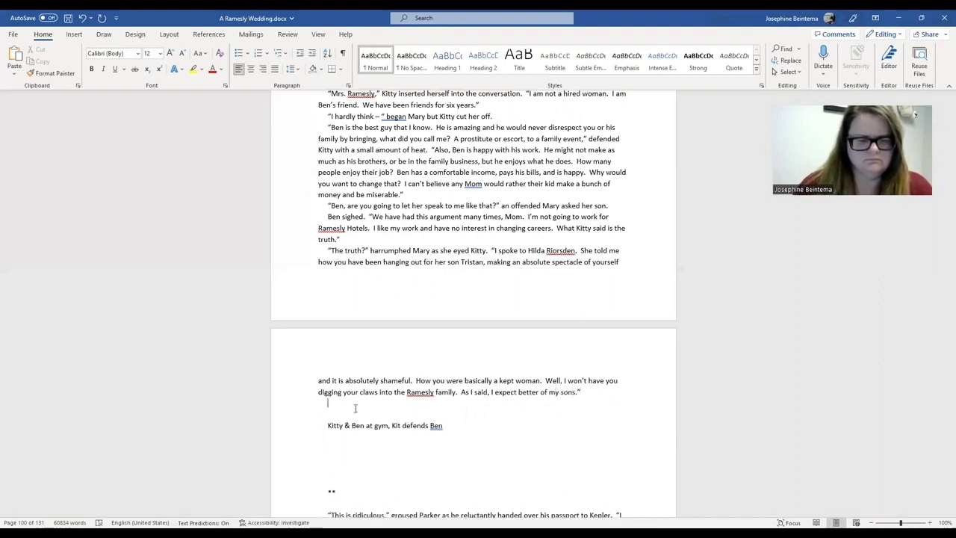
Step: Begin the new paragraph with "Kitty" and delete the outline note "Kitty & Ben at gym, Kit defends Ben" below it
text(Kitty)
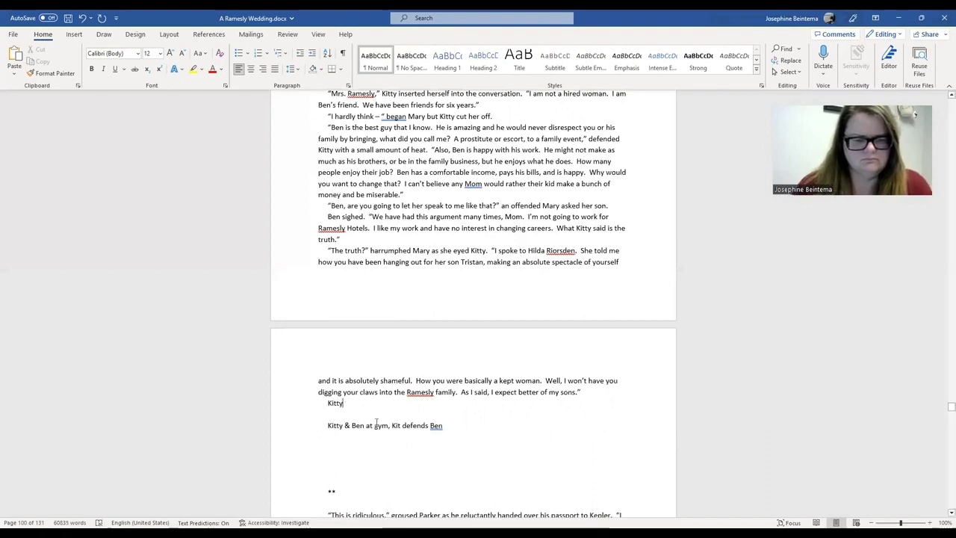
drag(445, 425, 334, 428)
key(BackSpace)
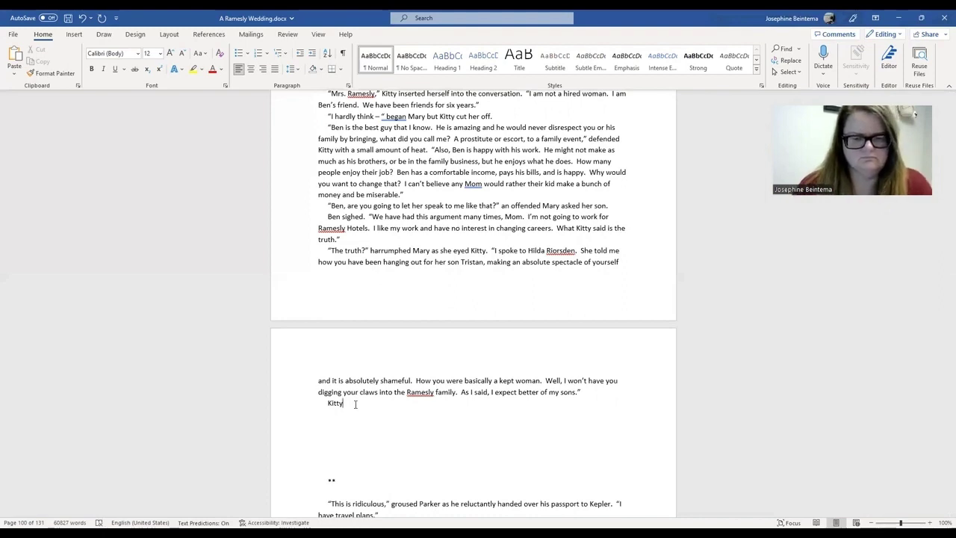
Step: Insert the words "You bilked Tristan out of" in Mary's speech, just before "Well, I won't have you digging your claws"
click(546, 381)
text(Tristan)
key(BackSpace)
key(BackSpace)
key(BackSpace)
key(BackSpace)
key(BackSpace)
key(BackSpace)
key(BackSpace)
key(BackSpace)
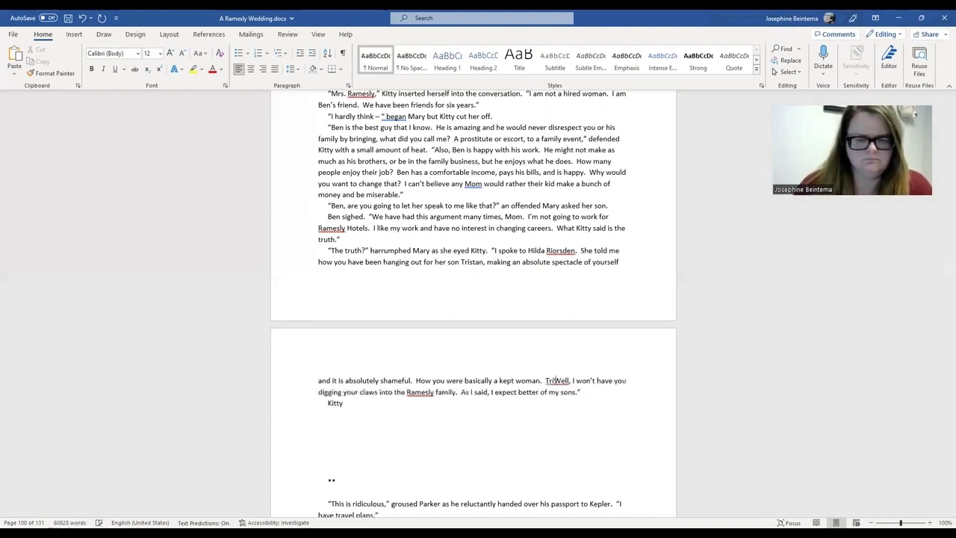
text(You bilked )
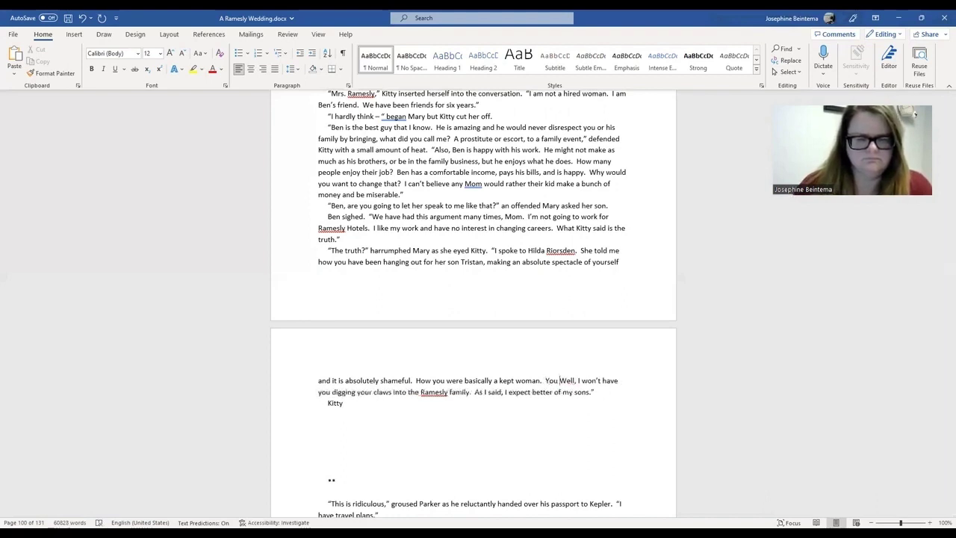
text(Tristan ou)
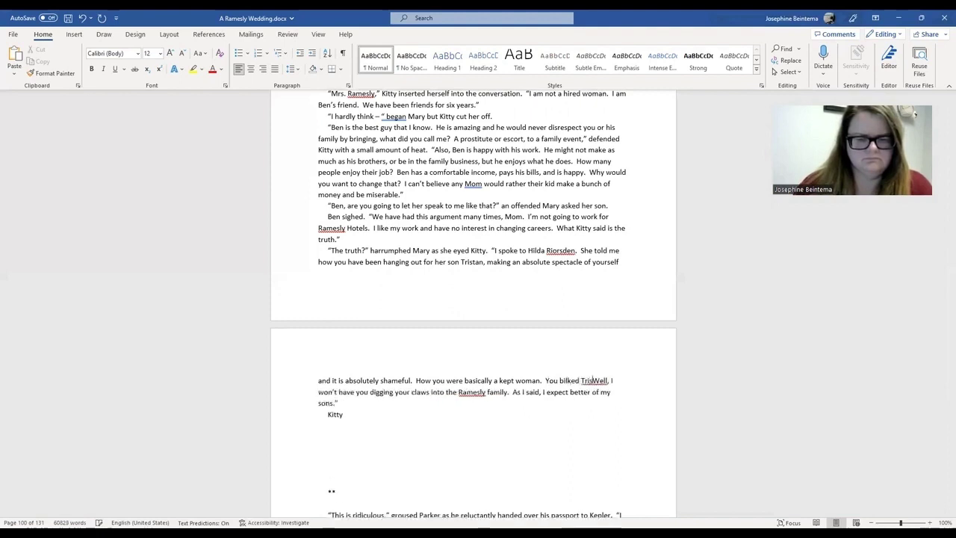
text(t of)
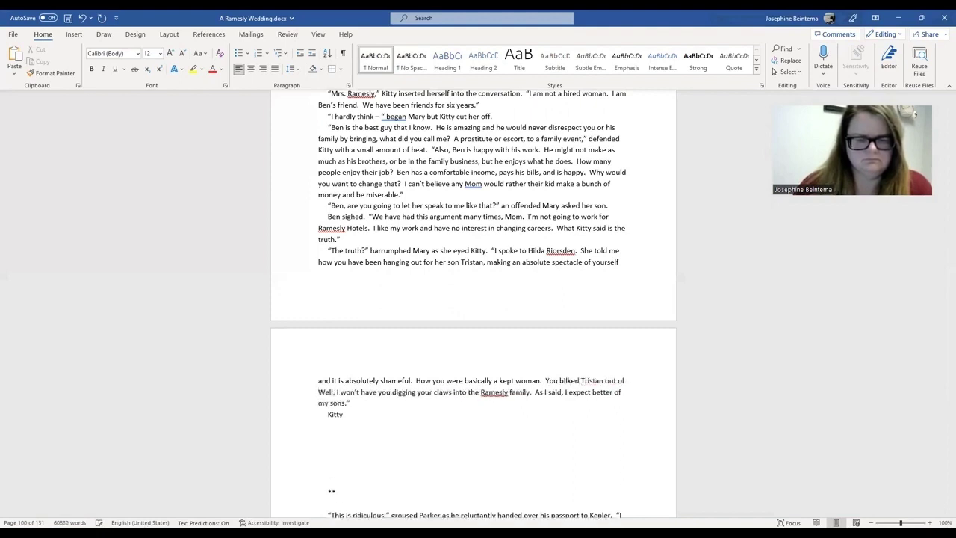
Step: Rework the inserted sentence to read "You bilked Tristan and his parents out of tens of thousands of dollars."
key(BackSpace)
key(BackSpace)
key(BackSpace)
key(BackSpace)
key(BackSpace)
key(BackSpace)
key(BackSpace)
key(BackSpace)
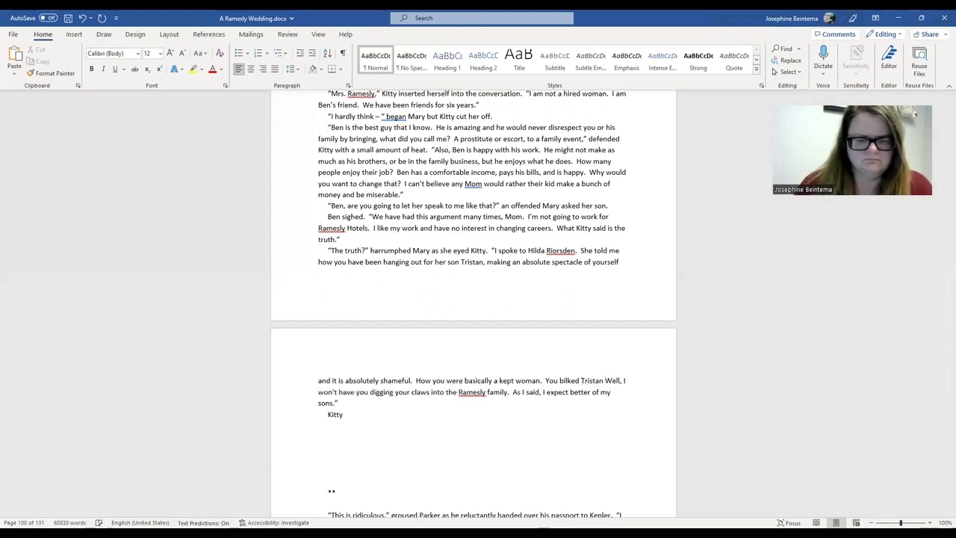
text(and)
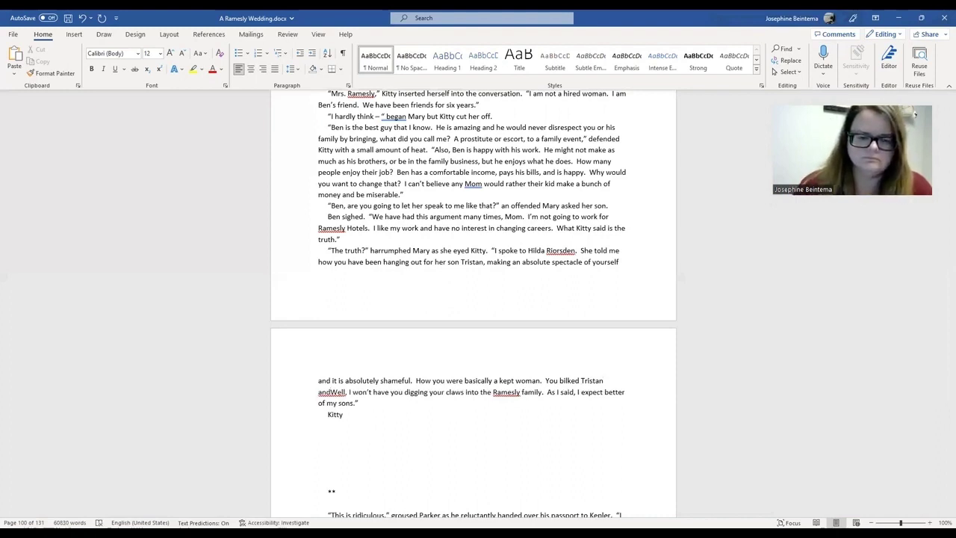
text(his parents)
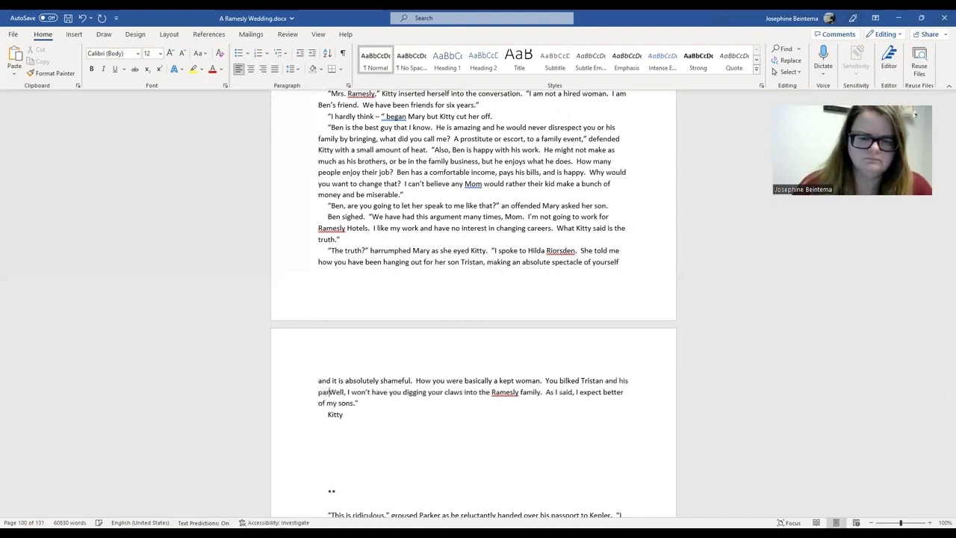
text( out of)
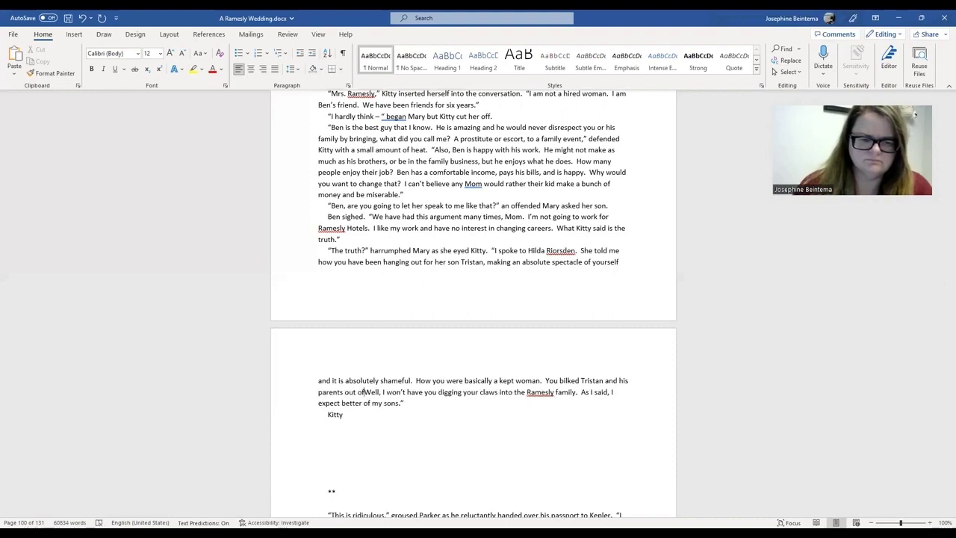
text(tens of )
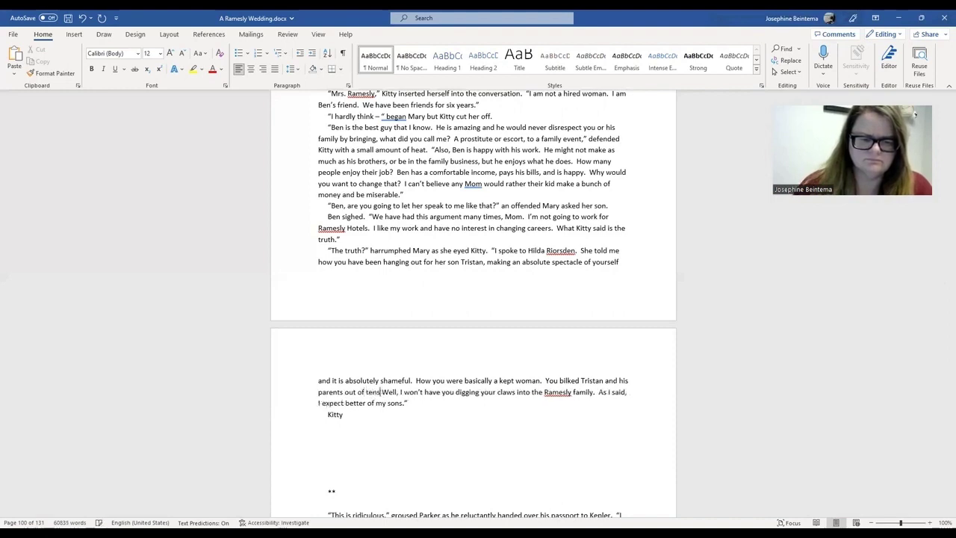
text(thousands of do)
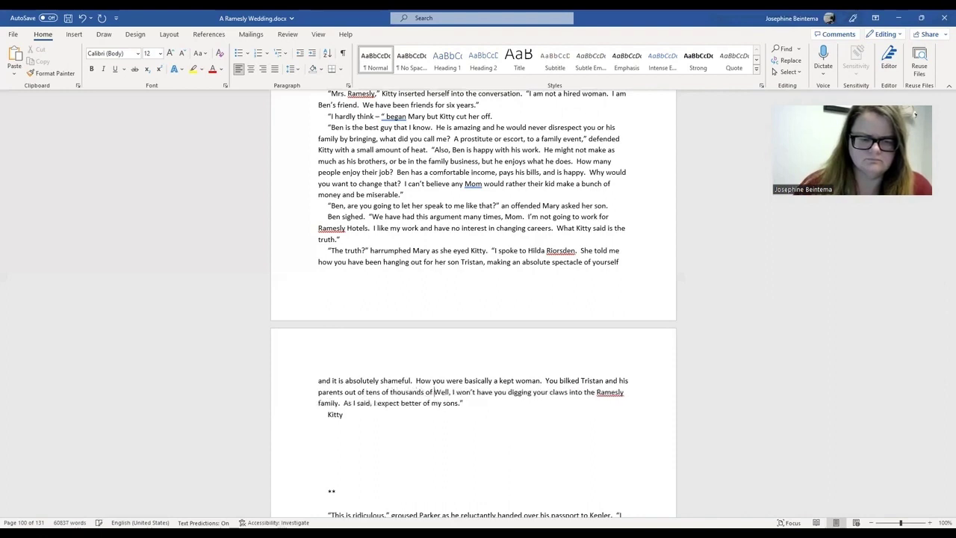
text(llars.)
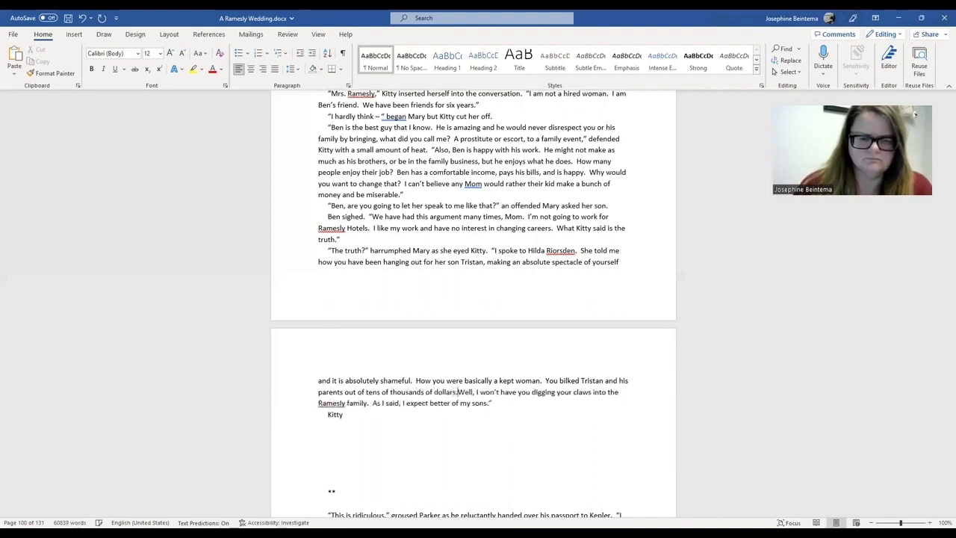
Step: Complete Kitty's line as "Kitty was gobsmaked." and start a new paragraph with the dialogue "Mom, Kitty barely makes rent,"
click(370, 420)
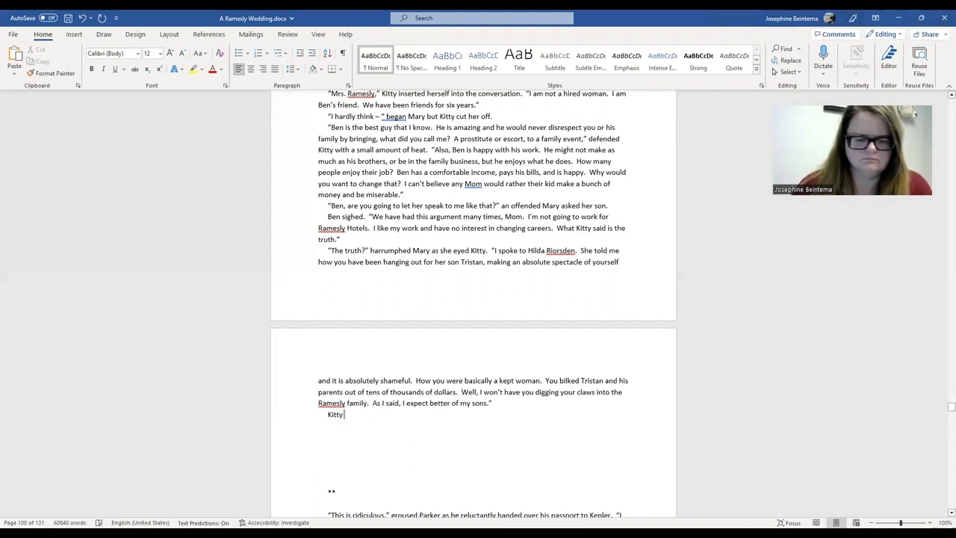
text(was gobsmaked.)
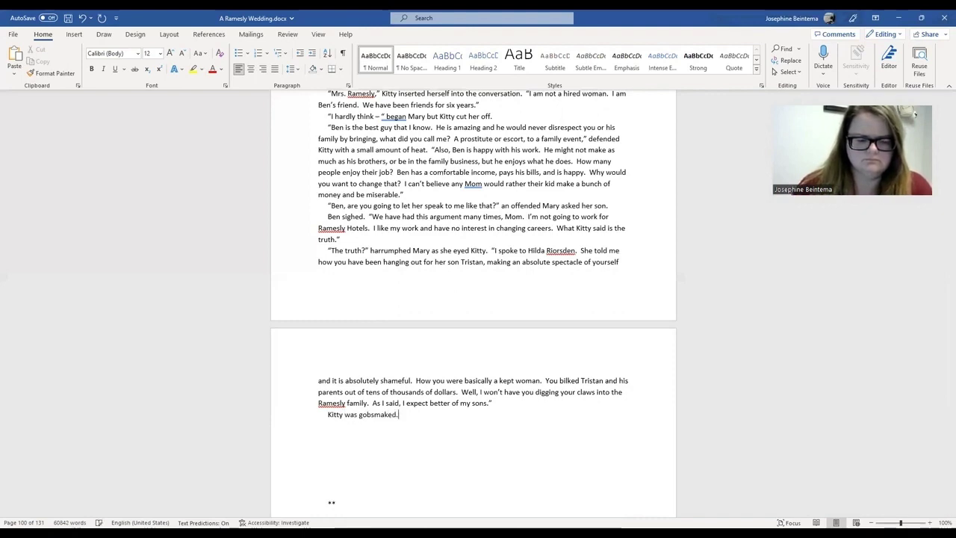
key(Return)
text("M)
text(om, Kitty )
text(barely mae)
key(BackSpace)
text(kes rent,)
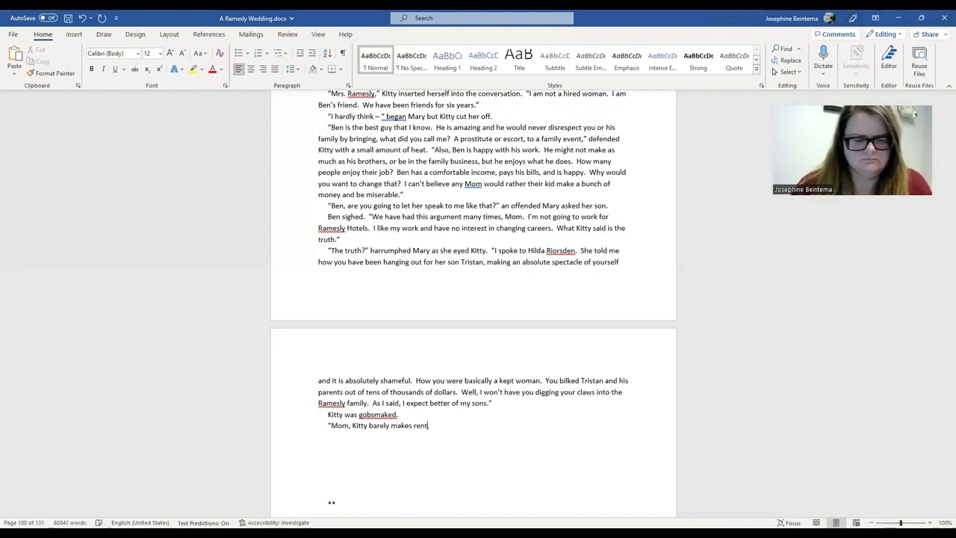
Step: Correct the misspelled word "gobsmaked" in Kitty's line to the suggested spelling "gob smacked"
right_click(381, 414)
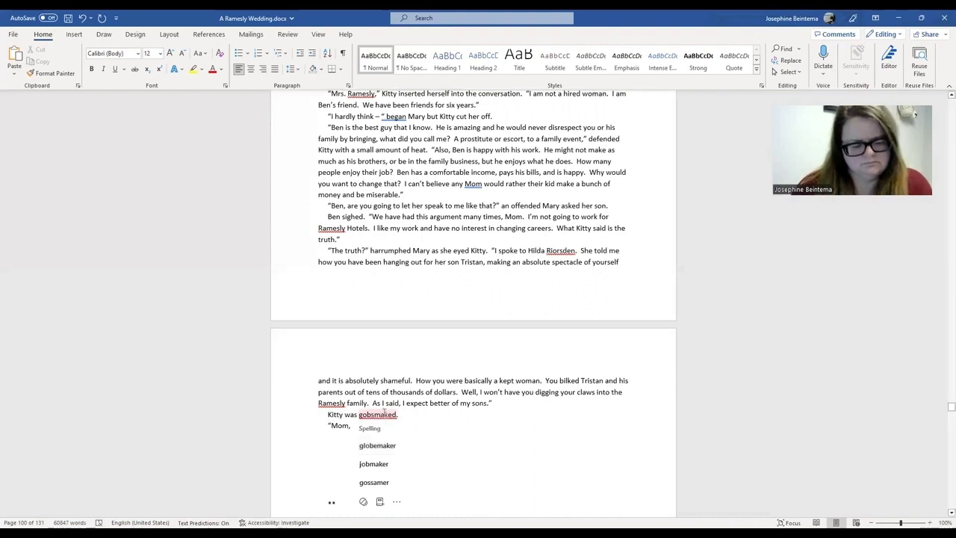
click(384, 414)
text(c)
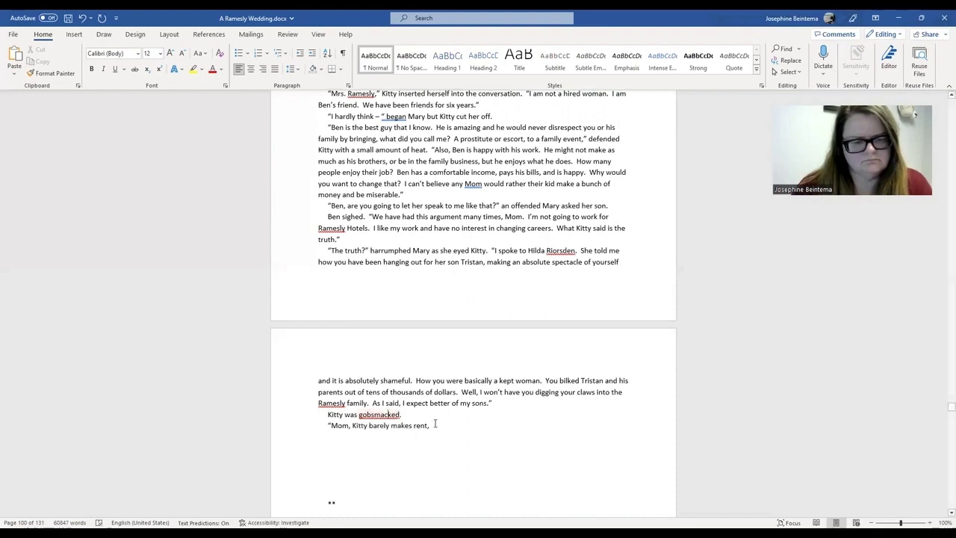
right_click(380, 415)
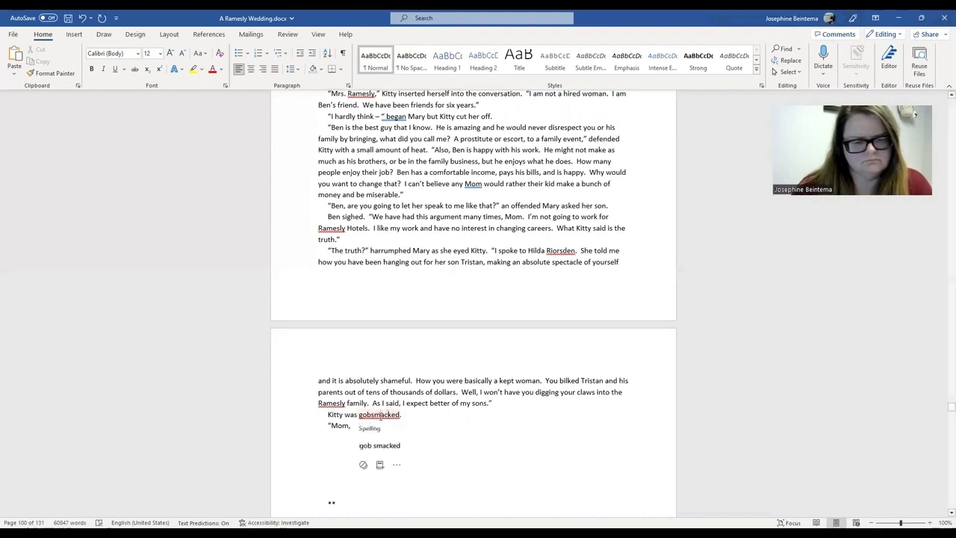
click(379, 446)
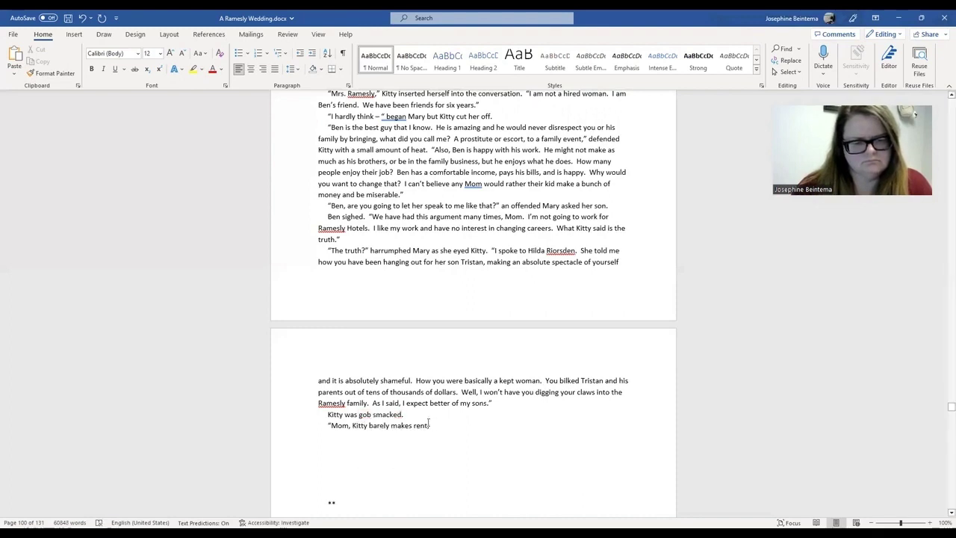
Step: Replace "was gob smacked." in Kitty's line so that it reads "Kitty gasped in disbelief."
drag(407, 414, 350, 413)
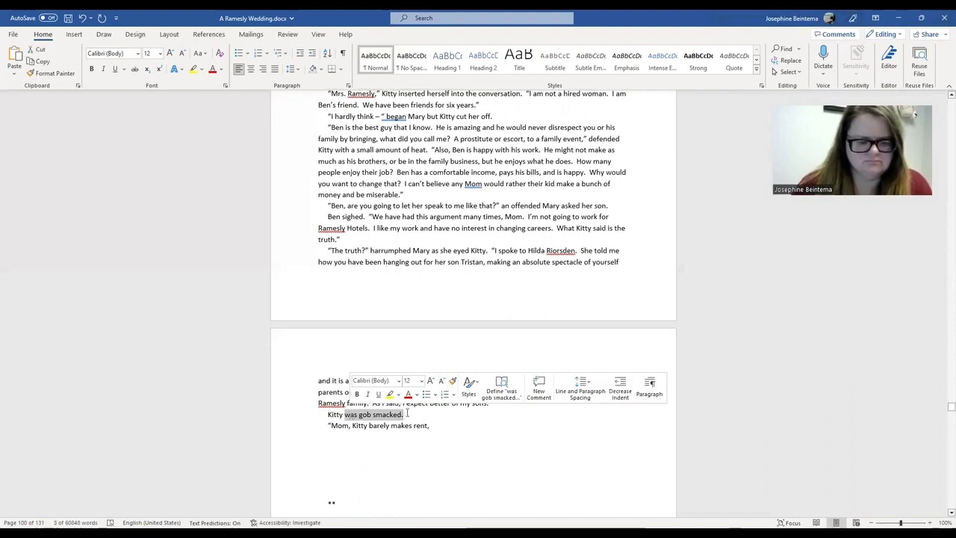
key(BackSpace)
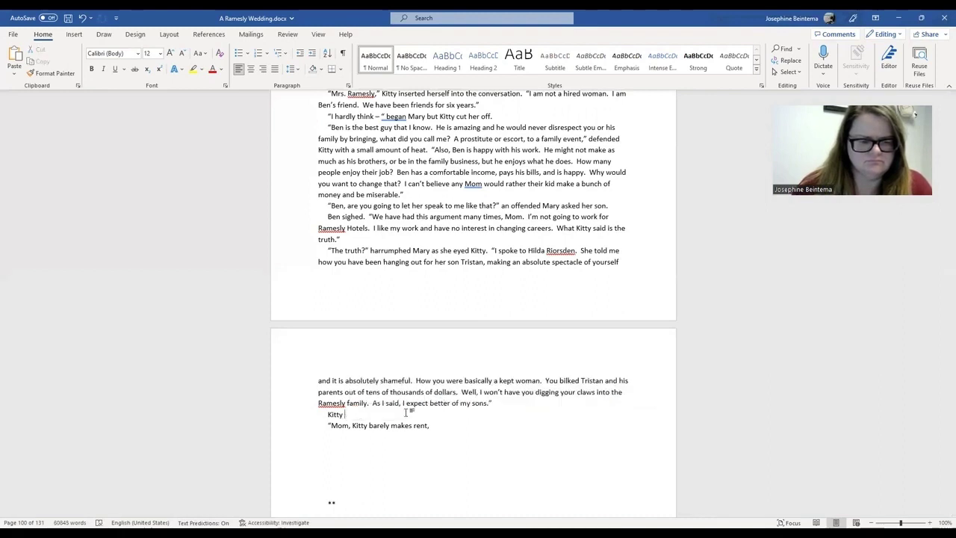
text(gasped in )
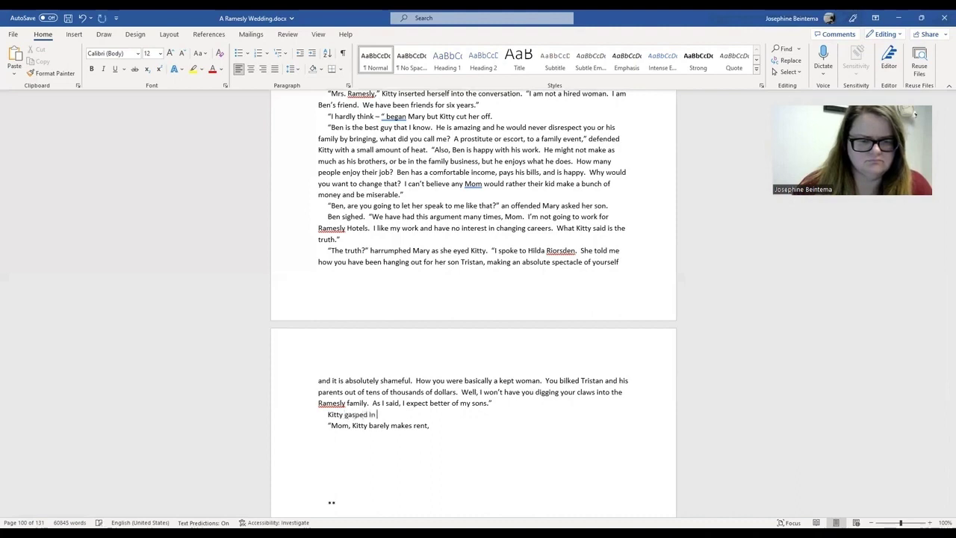
text(disbelief.)
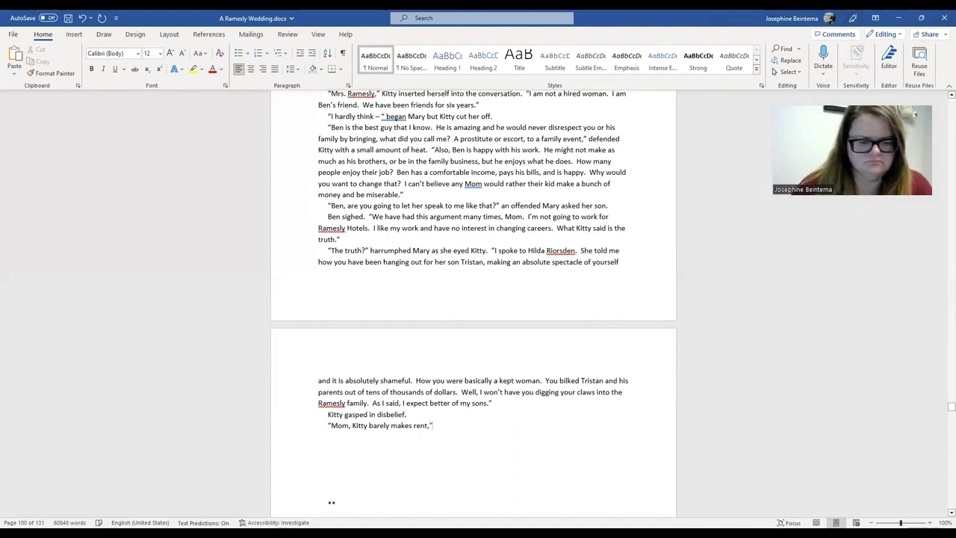
Step: Continue Ben's line with: asserted Ben. "She certainly didn't get that kind of money from Tristan
text(ass)
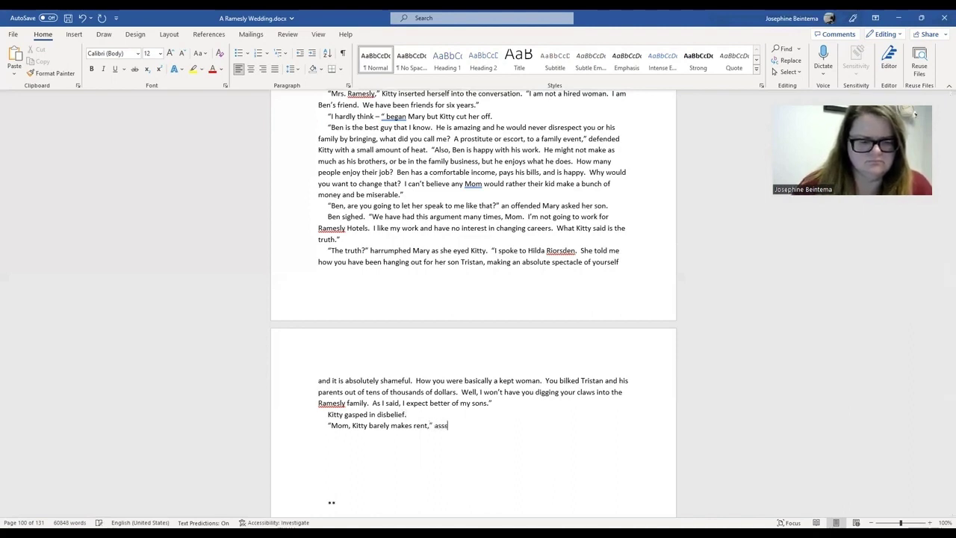
text(erted Ben.  “)
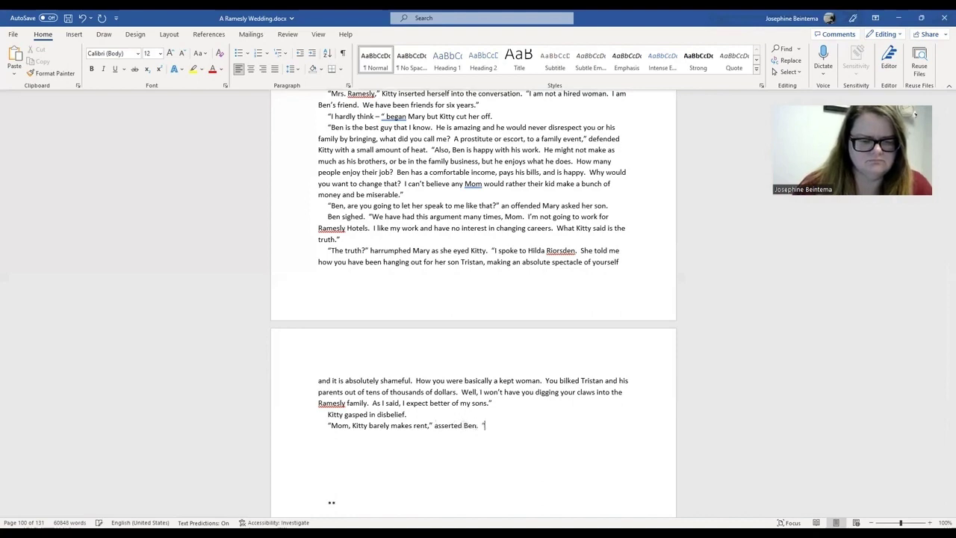
text(Mo)
key(BackSpace)
key(BackSpace)
text(She certainly )
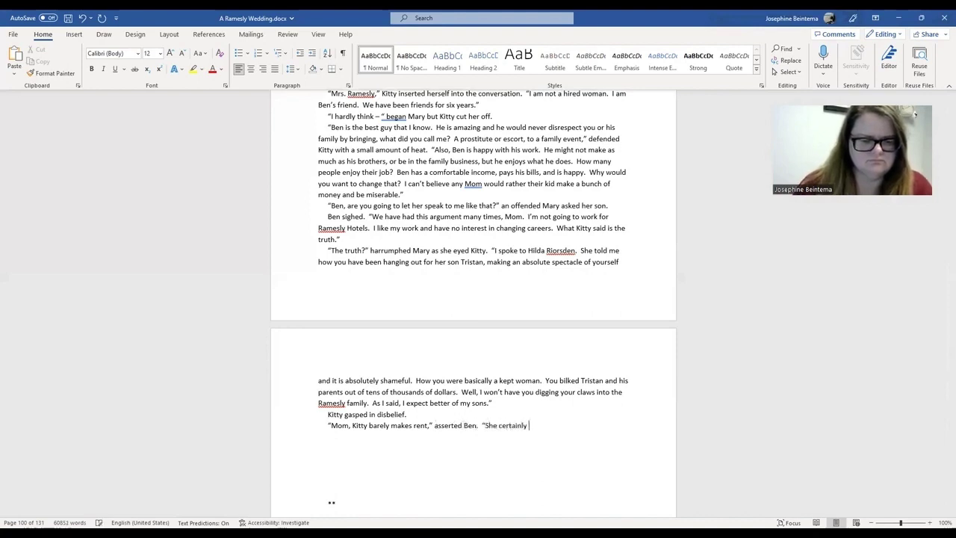
text(didn't get)
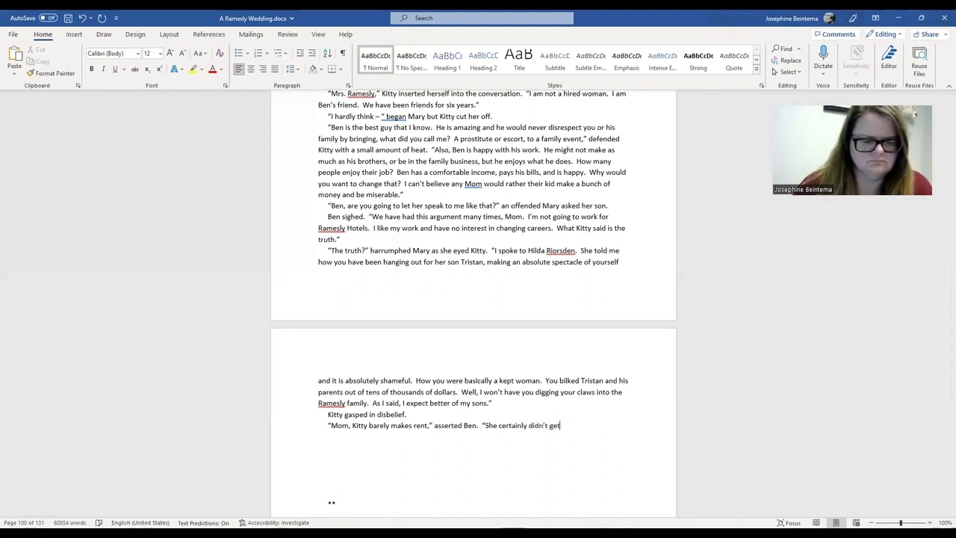
text( money)
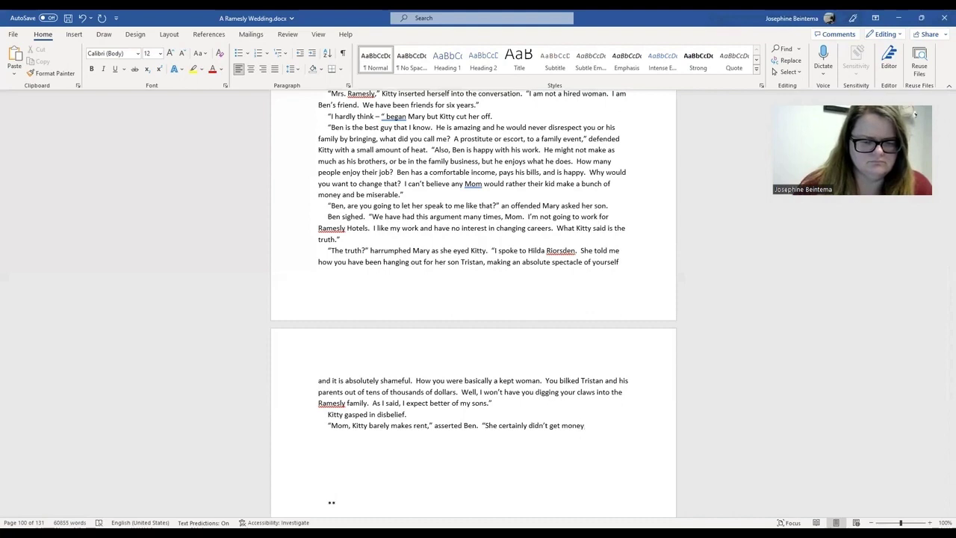
key(BackSpace)
key(BackSpace)
key(BackSpace)
key(BackSpace)
key(BackSpace)
text(that )
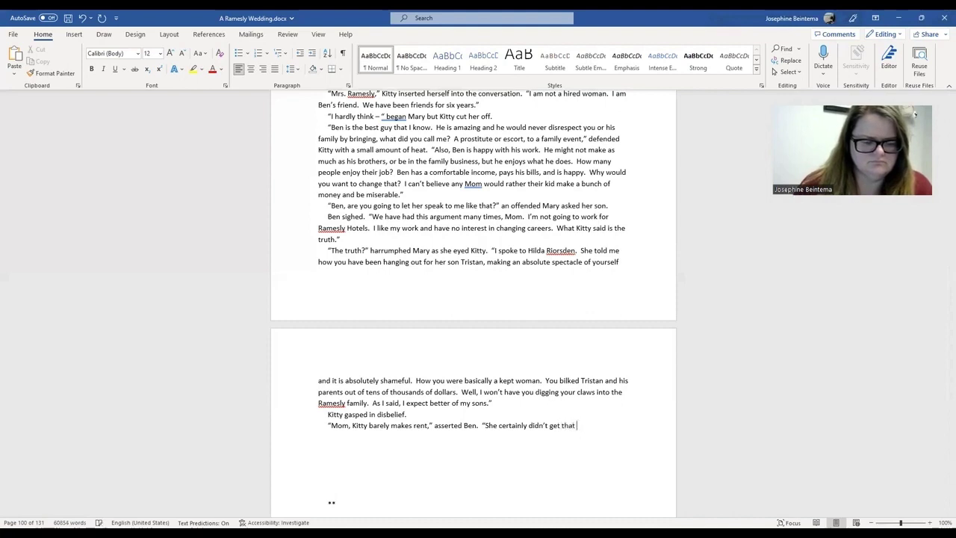
text(kind of mone)
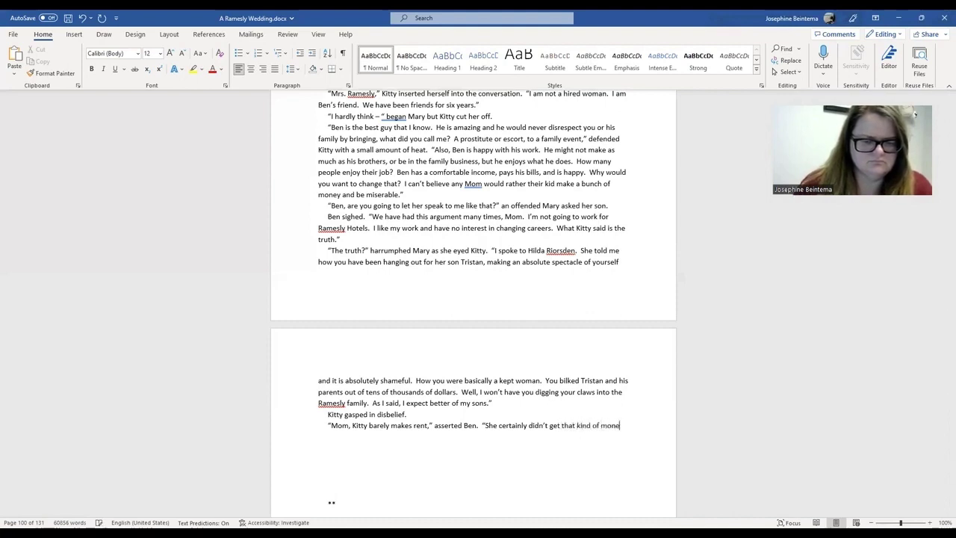
text(y from Tristan)
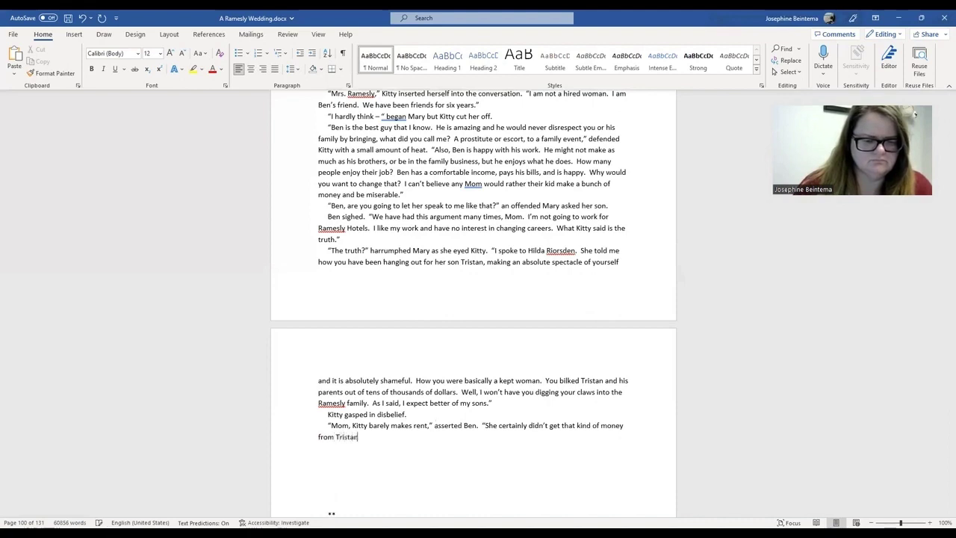
Step: Finish Ben's speech with "He probably lied so he could get more cash out of his parents.", open the next dialogue paragraph and save the manuscript
text(.  He pro)
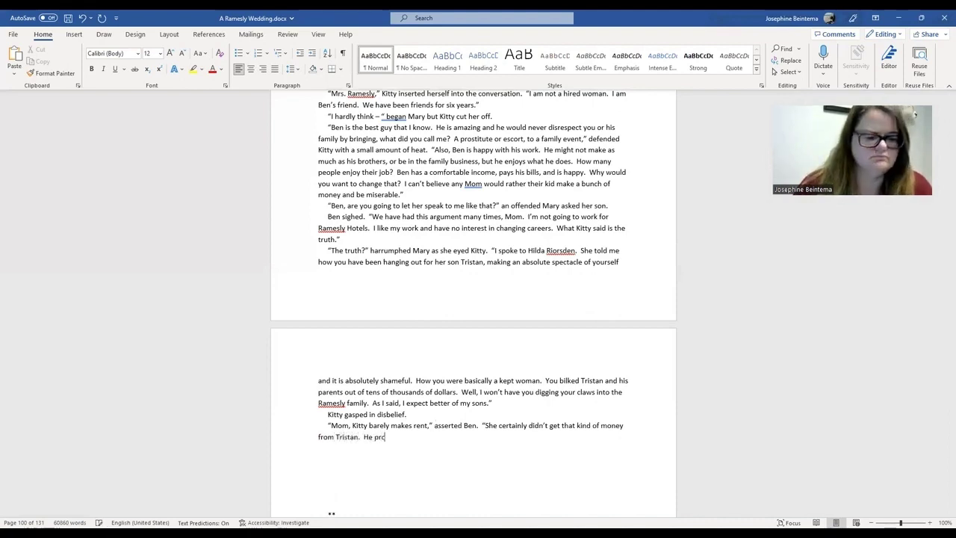
text(bably lied )
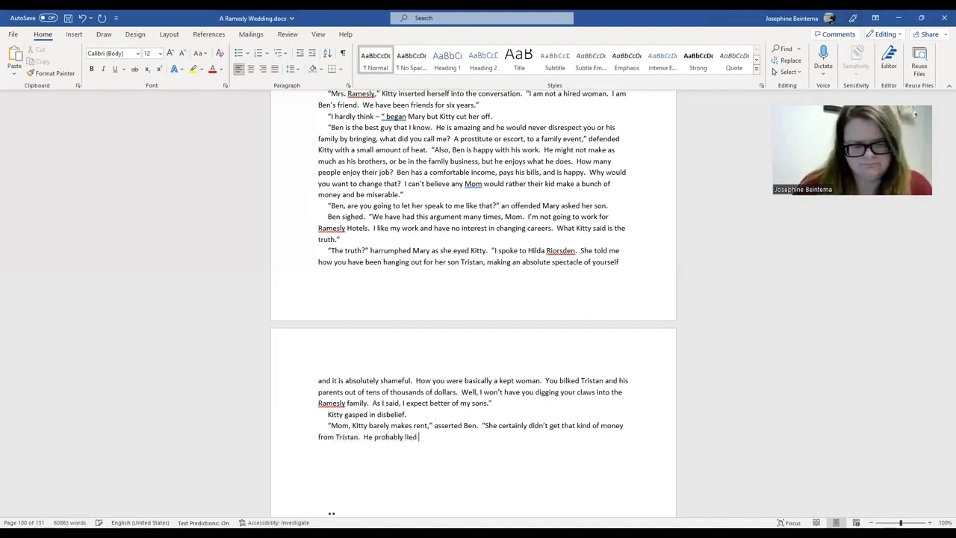
text(and told his)
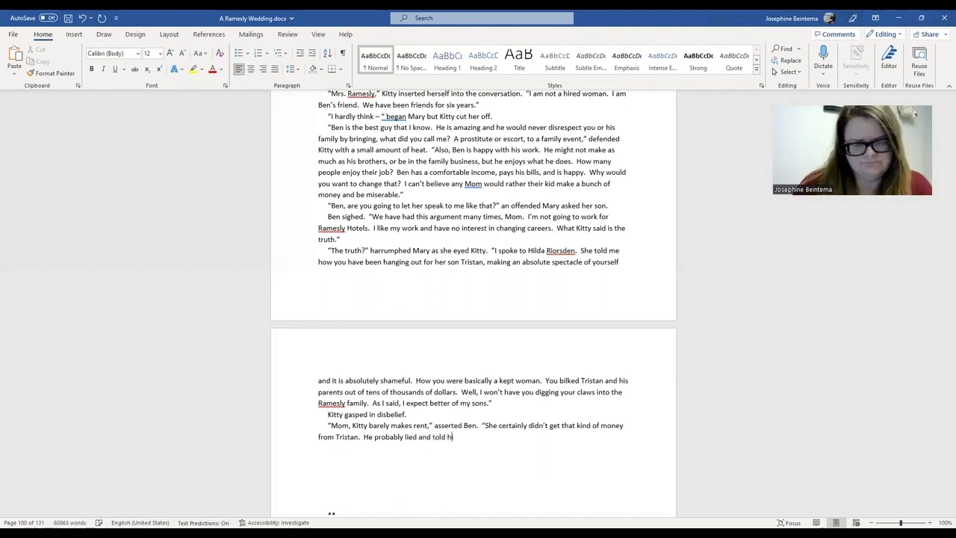
key(BackSpace)
key(BackSpace)
key(BackSpace)
key(BackSpace)
key(BackSpace)
key(BackSpace)
key(BackSpace)
key(BackSpace)
key(BackSpace)
key(BackSpace)
key(BackSpace)
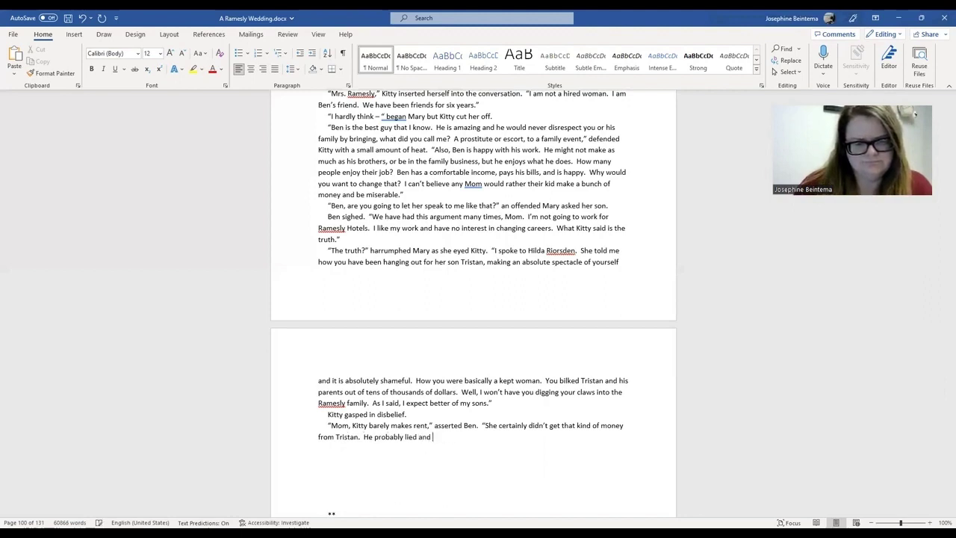
text(sc he could get)
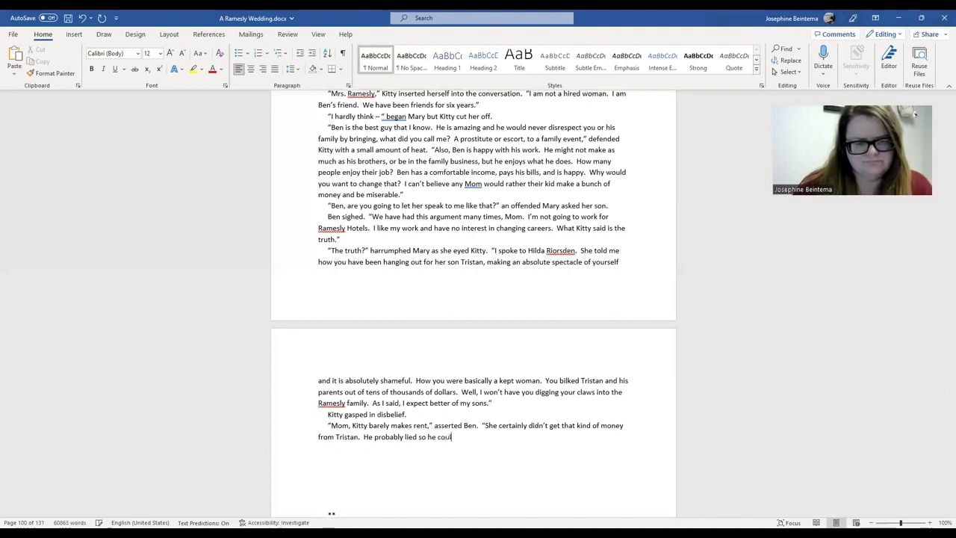
text( more)
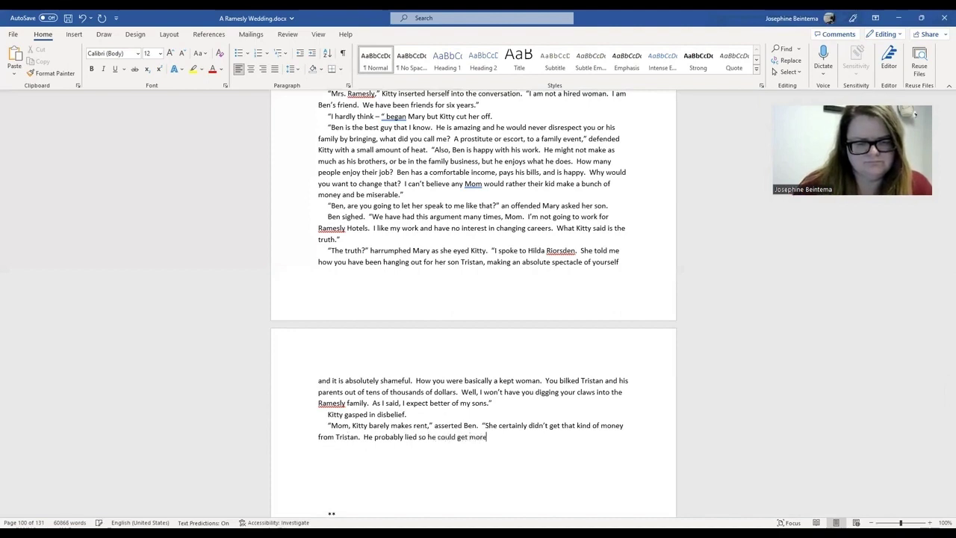
text( cash out of his parent)
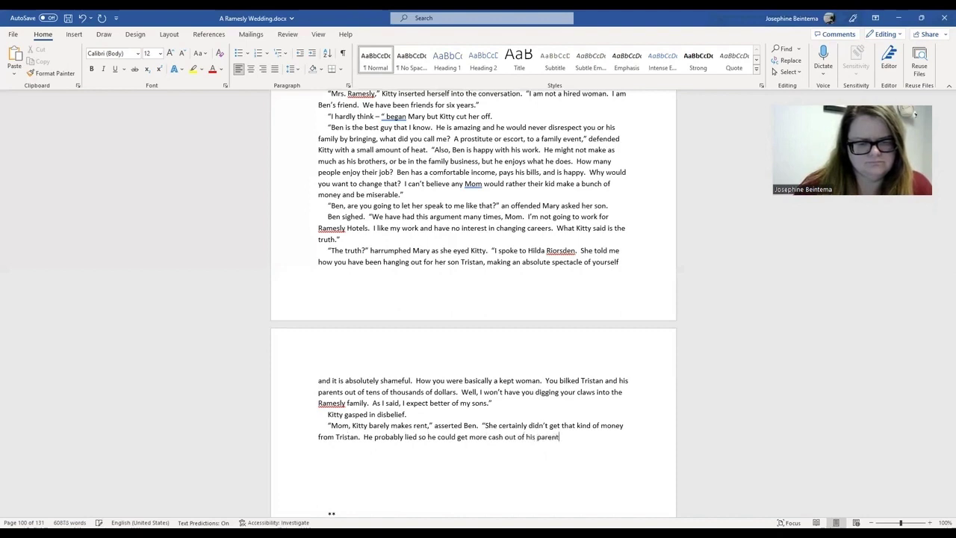
text(s.”)
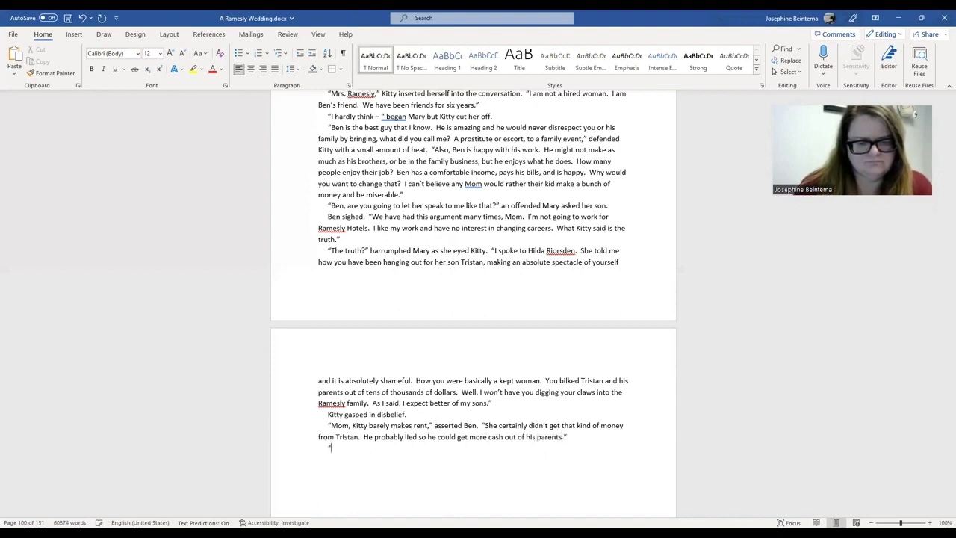
key(ctrl+s)
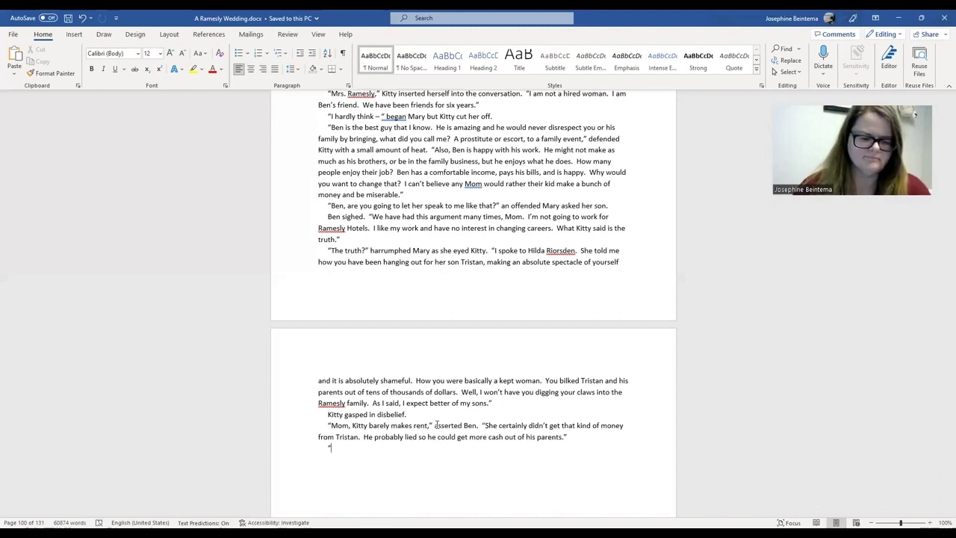
Step: Write Mary's reply as "You are going to believe someone like her over me?" demanded Mary
text(You)
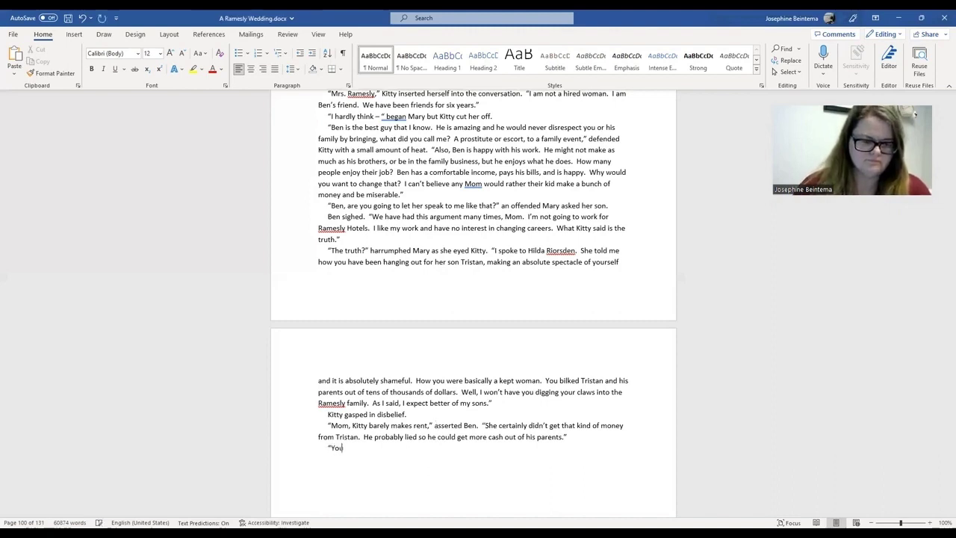
text( are going t)
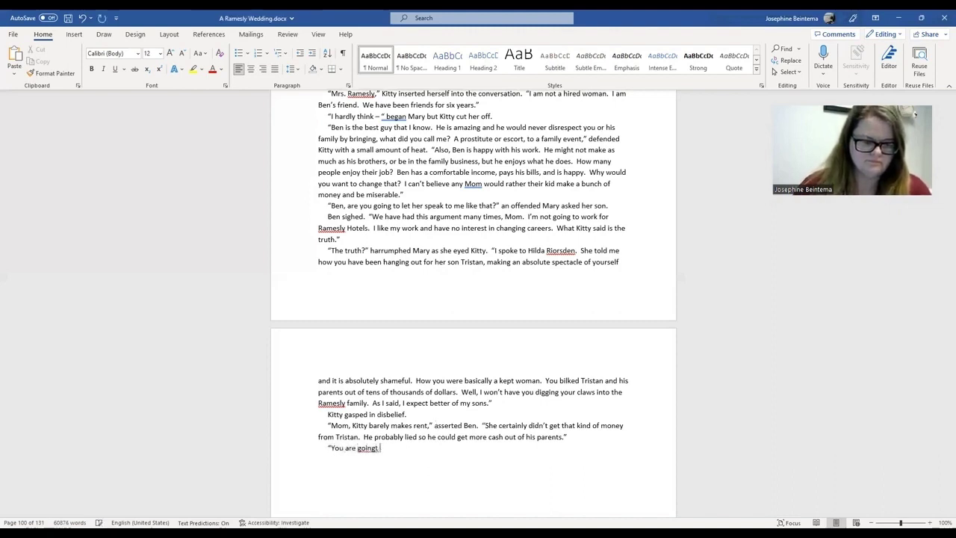
key(BackSpace)
text(to believe)
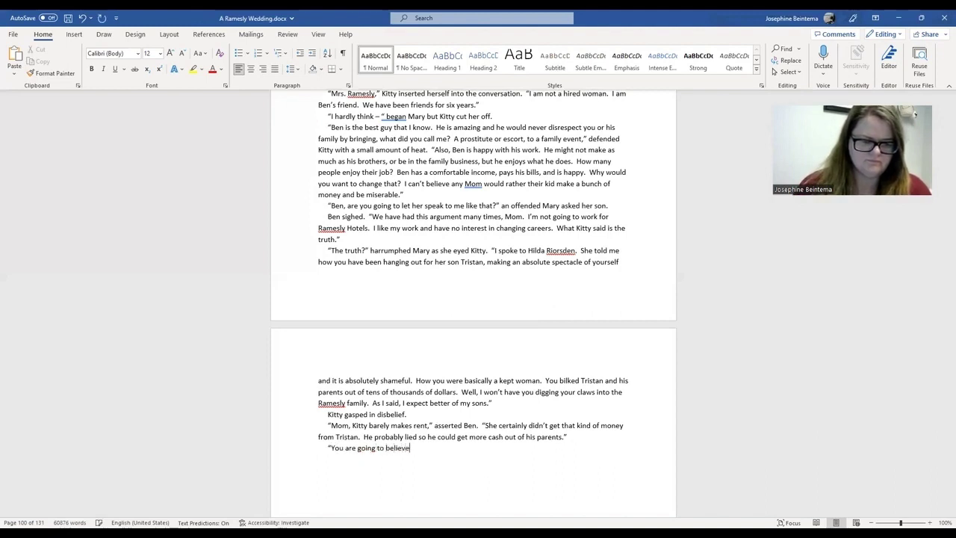
text( someon)
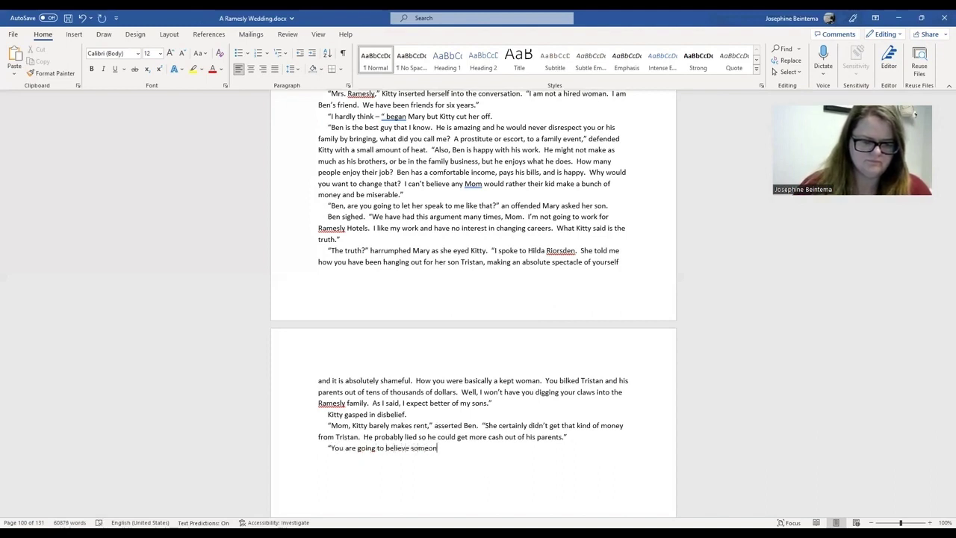
text(e like her over me?”)
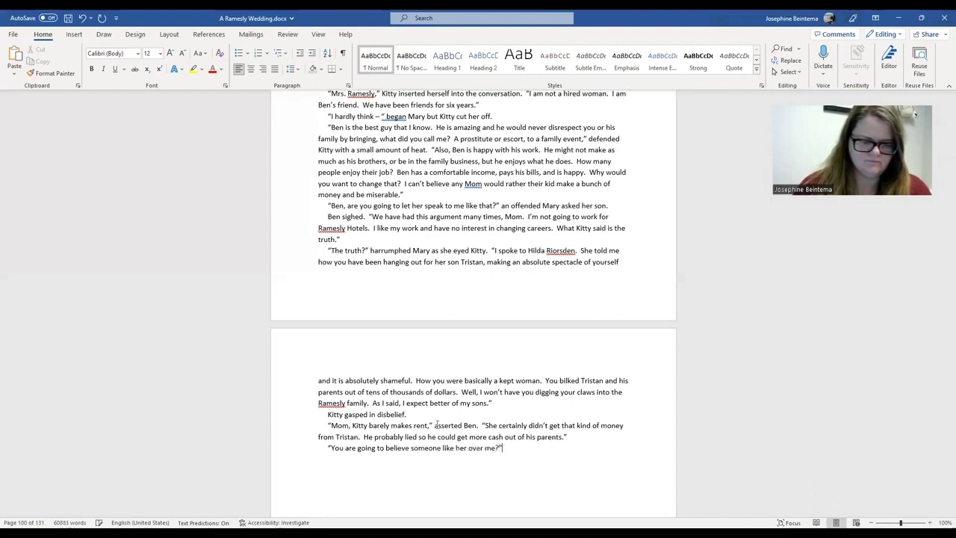
key(BackSpace)
key(BackSpace)
key(BackSpace)
key(BackSpace)
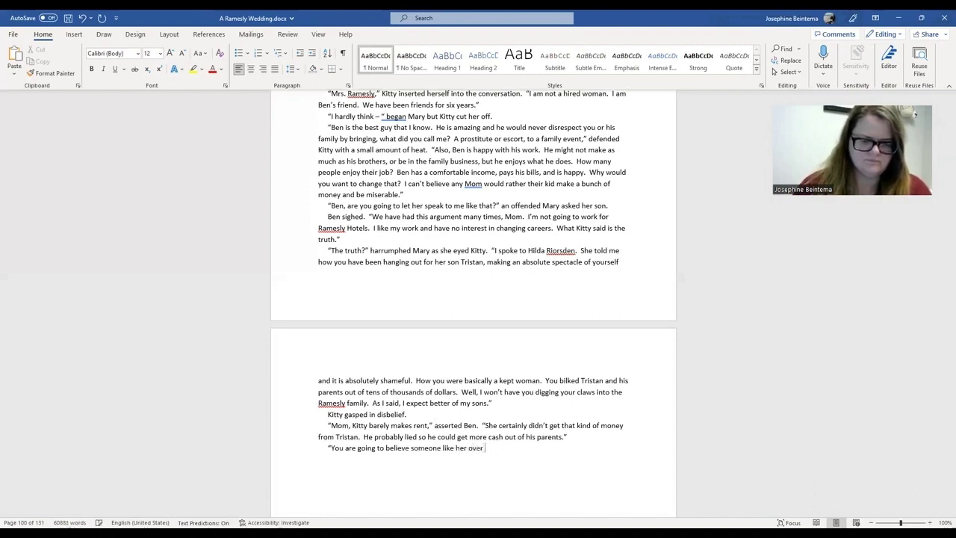
text(me?")
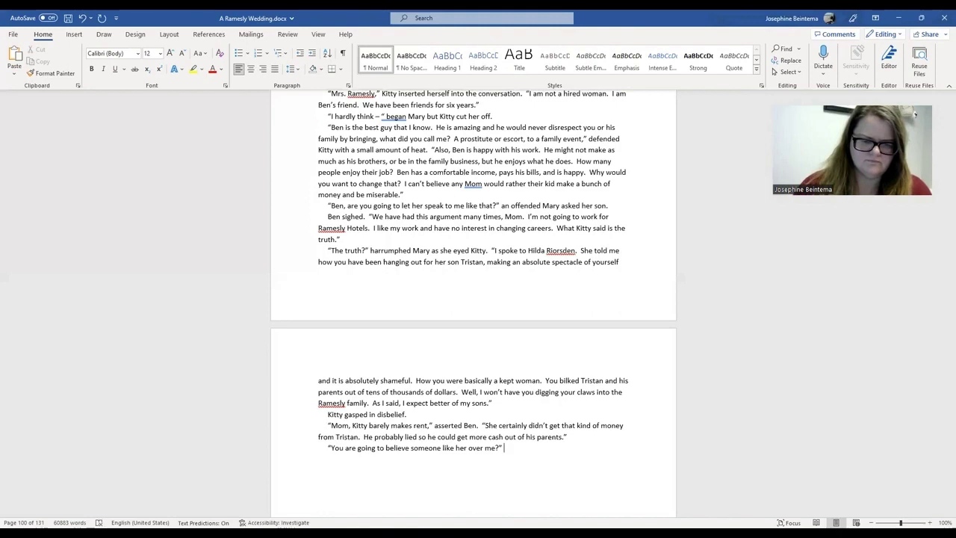
text(demanded Mary.)
key(Return)
Step: Write Ben's answer in the new paragraph as "I'm saying you may have only part of the story," stated Ben calmly
text(")
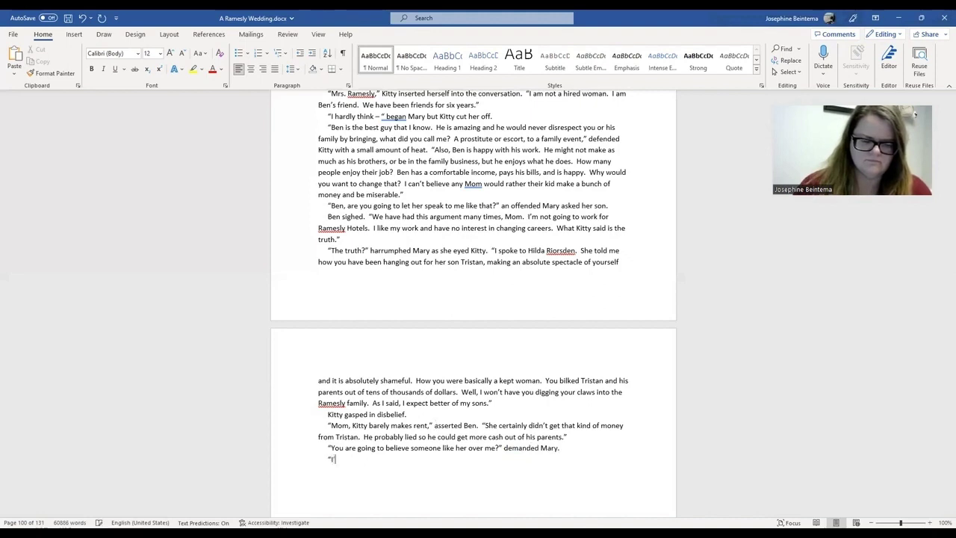
text(I'm saying you may  hav)
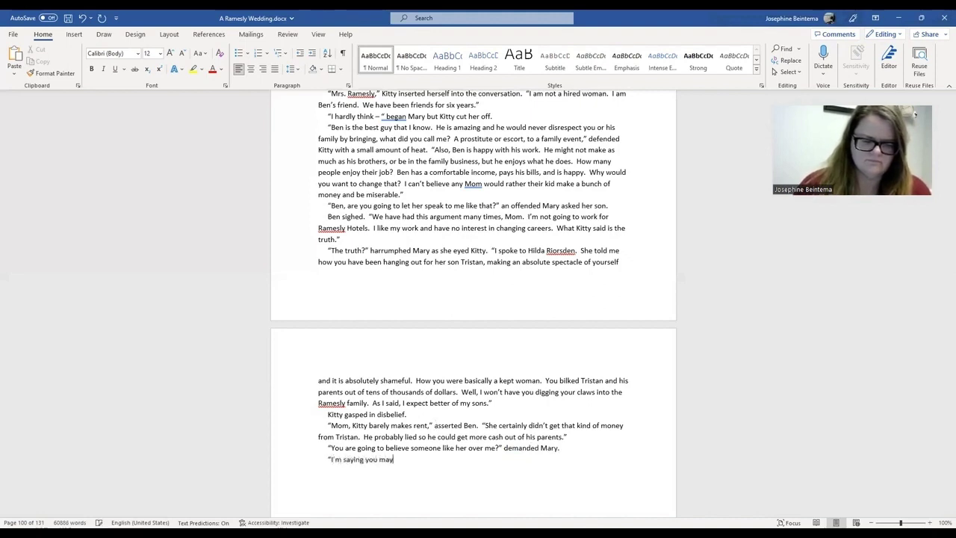
key(BackSpace)
key(BackSpace)
key(BackSpace)
key(BackSpace)
text(have only pa)
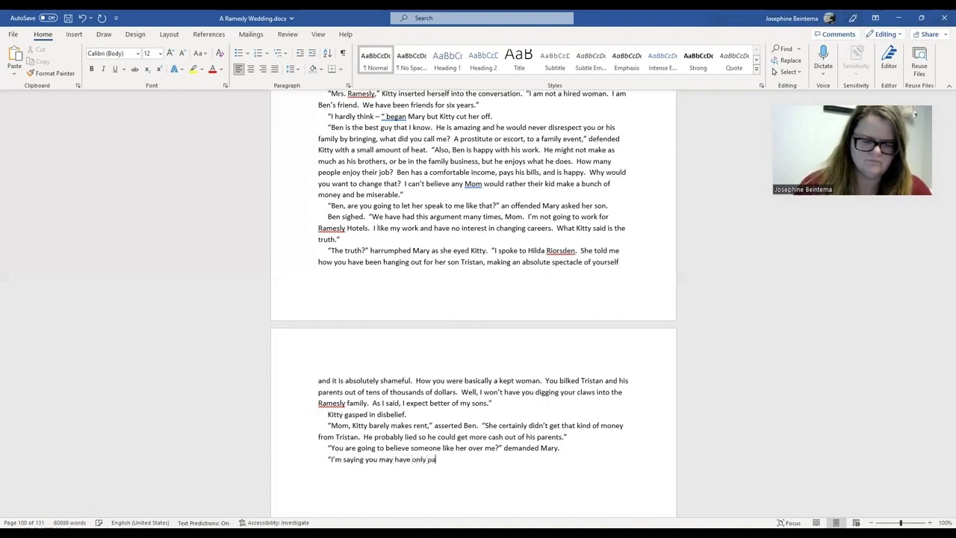
text(rt of the story,")
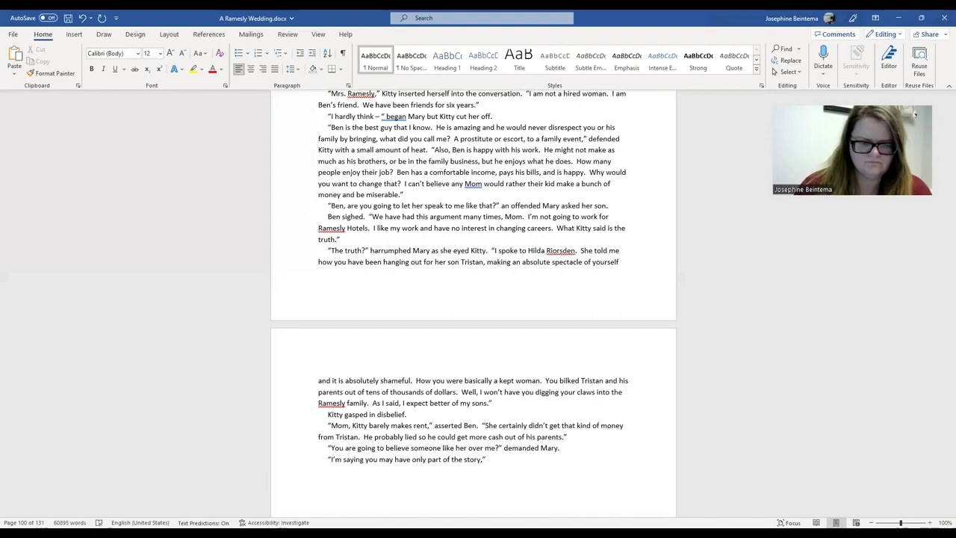
text( stated Ben)
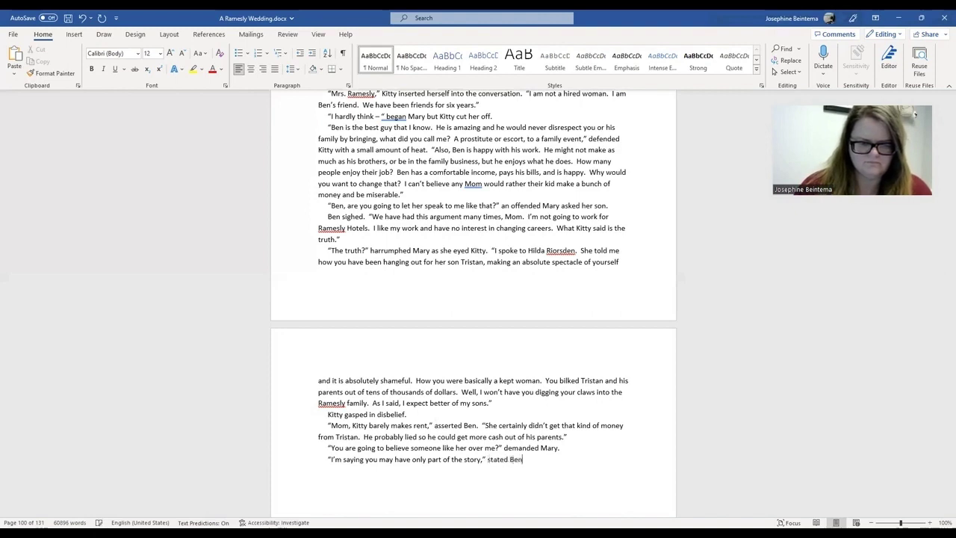
text( calmly.)
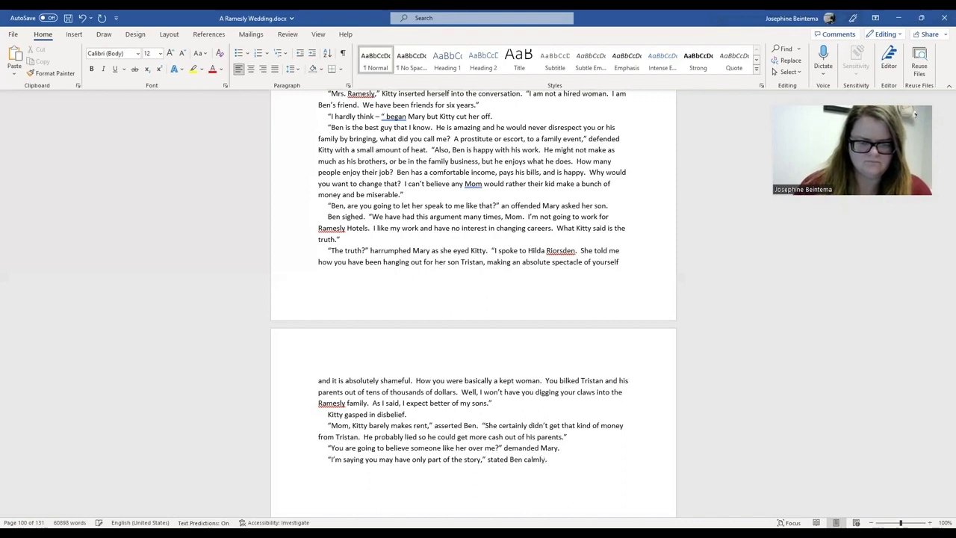
Step: Write Kitty's denial in a new indented paragraph as "I didn't take anyone's money," an upset Kitty stated firmly
key(Return)
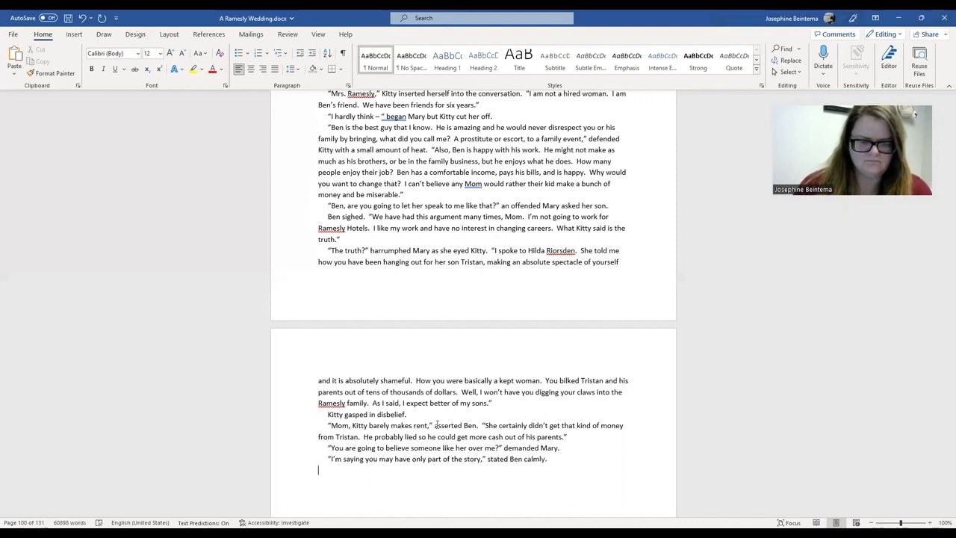
key(BackSpace)
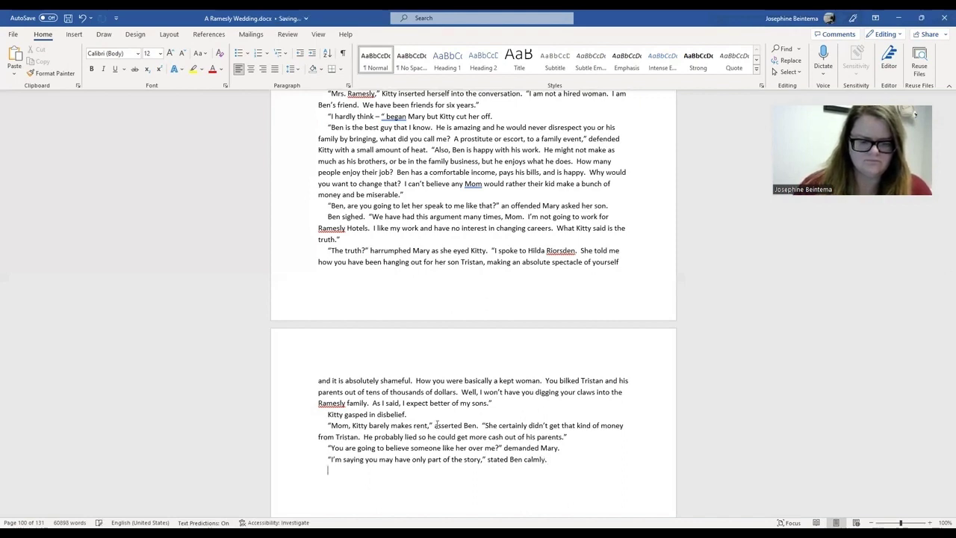
text(")
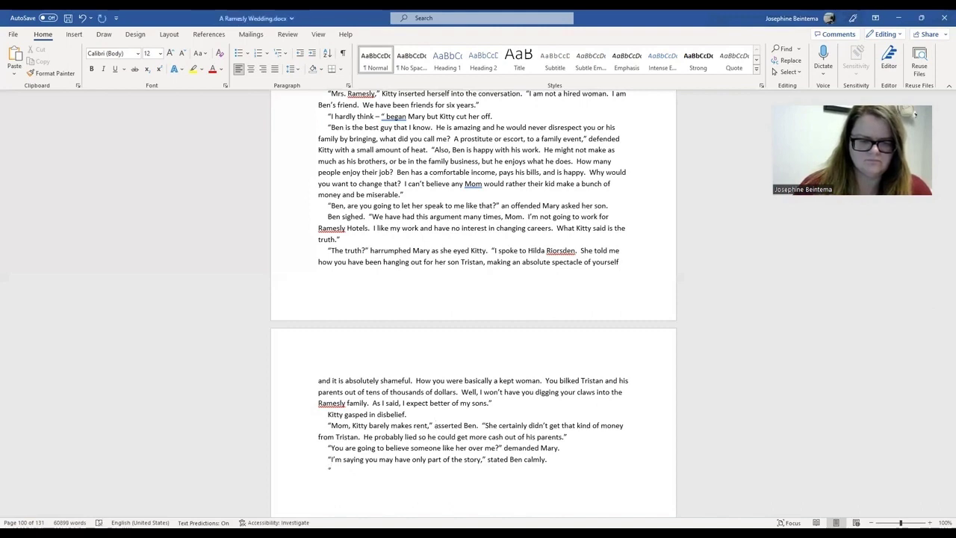
text(I didn't take an)
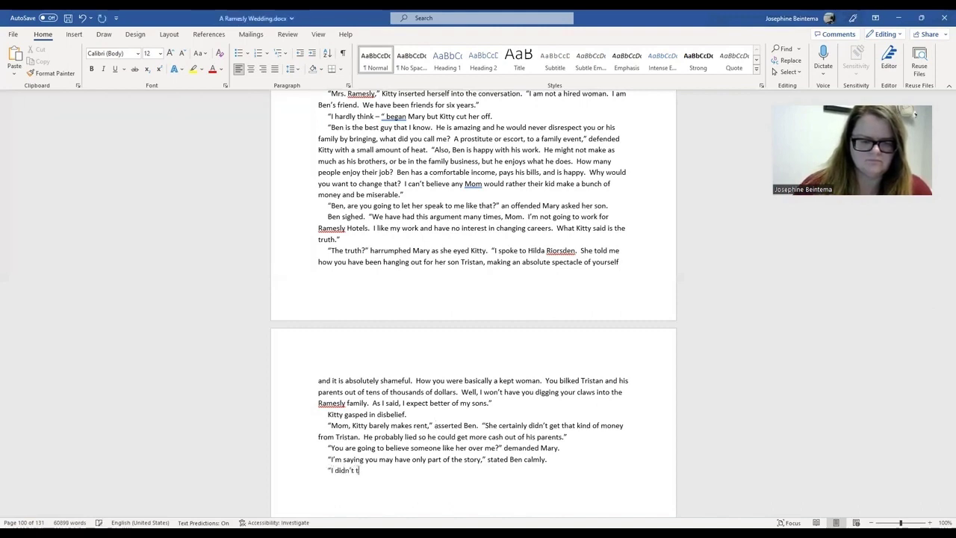
text(yone’s)
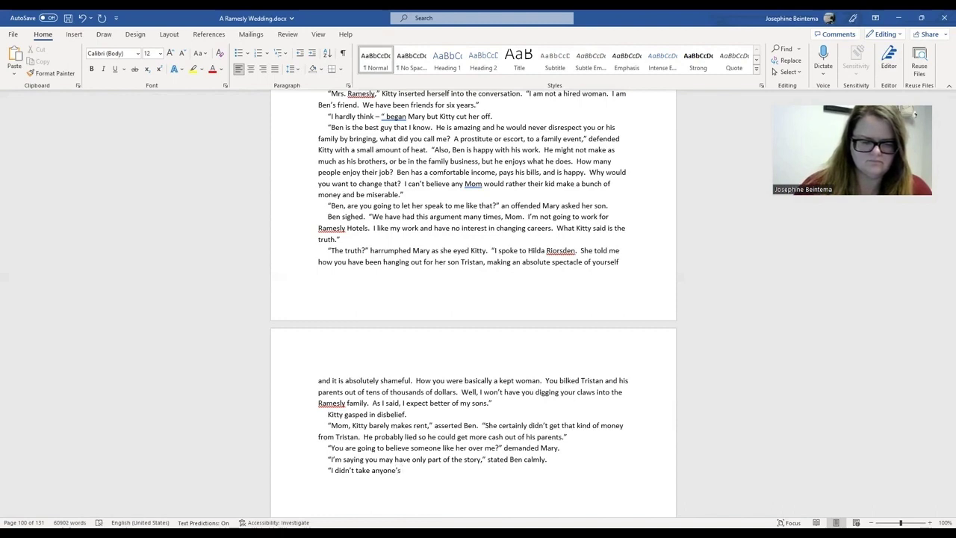
text( money.)
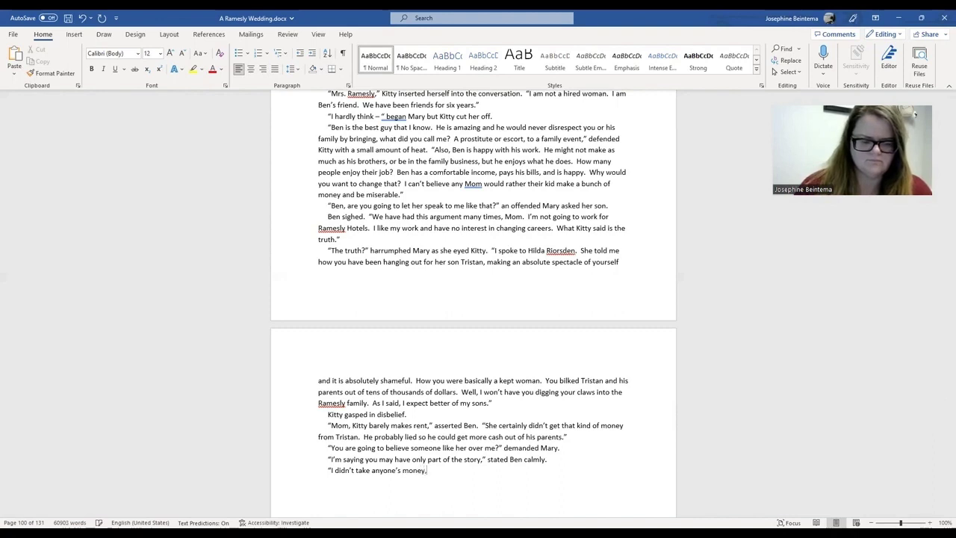
text(" an upset K)
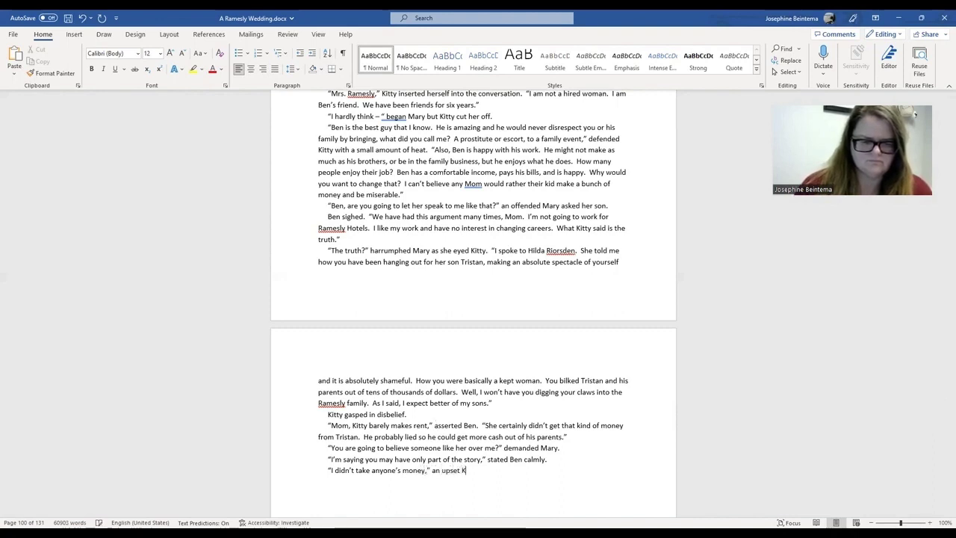
text(itty )
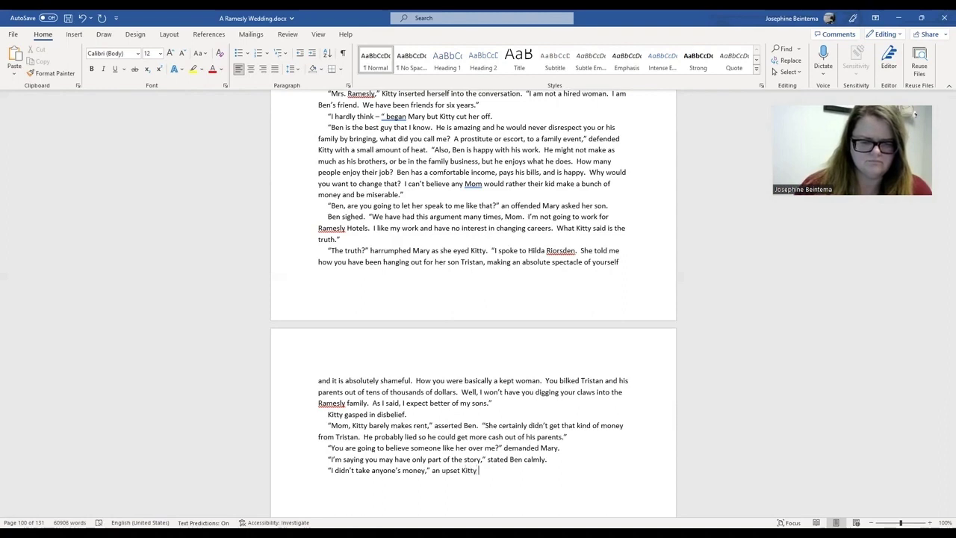
text(stated firmly. )
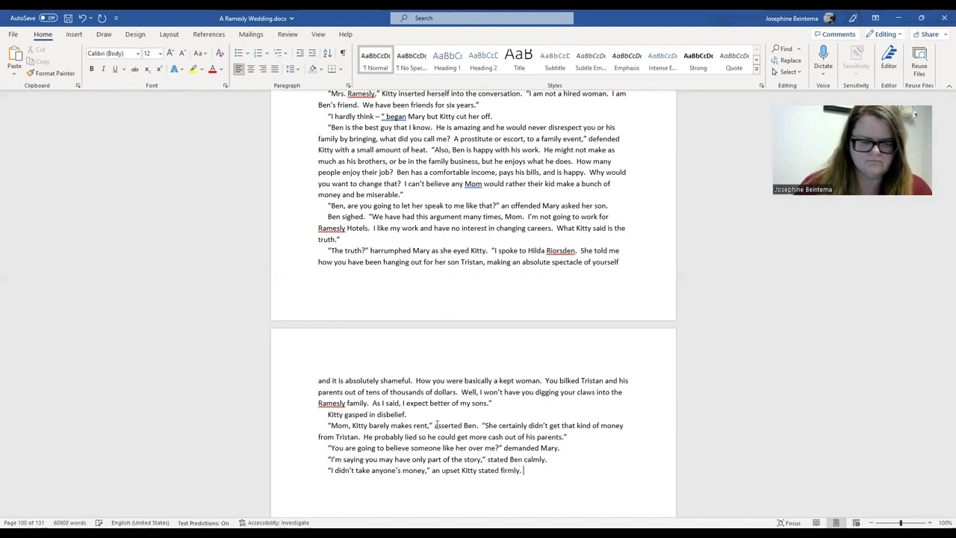
text( ")
key(BackSpace)
Step: Write Mary's response in a new paragraph as "I am not going to stand here and listen to her lie," sniffed Mary
key(Return)
text("I am not going to stand her)
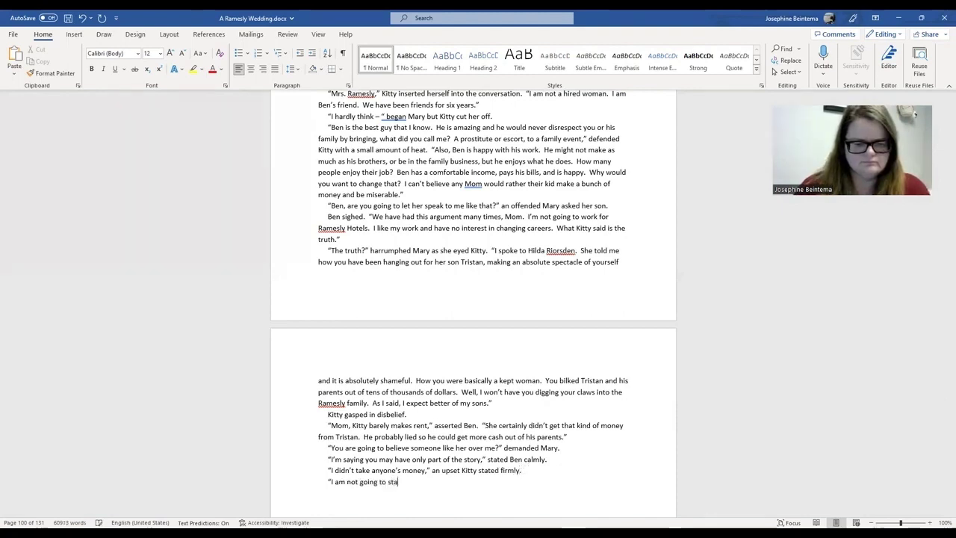
text(e and listen to her li)
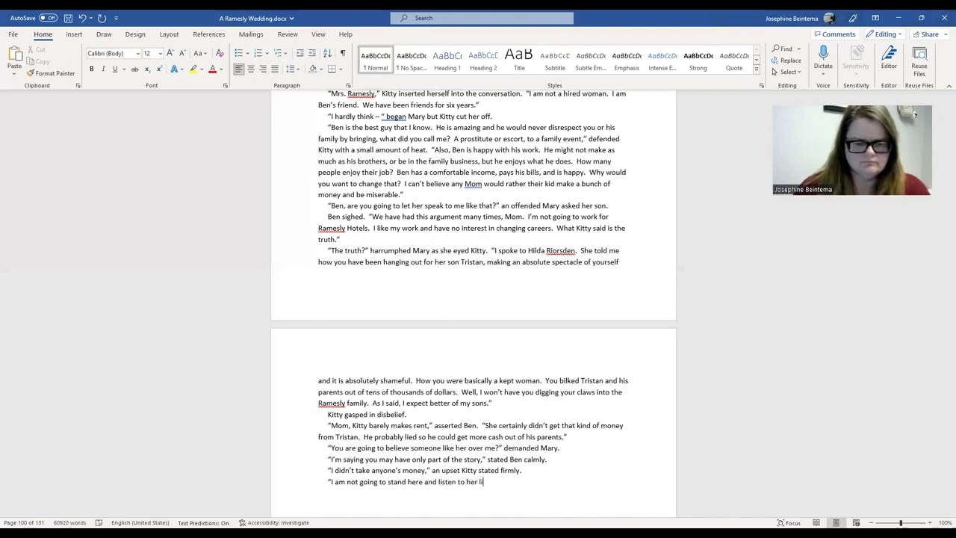
text(e," s)
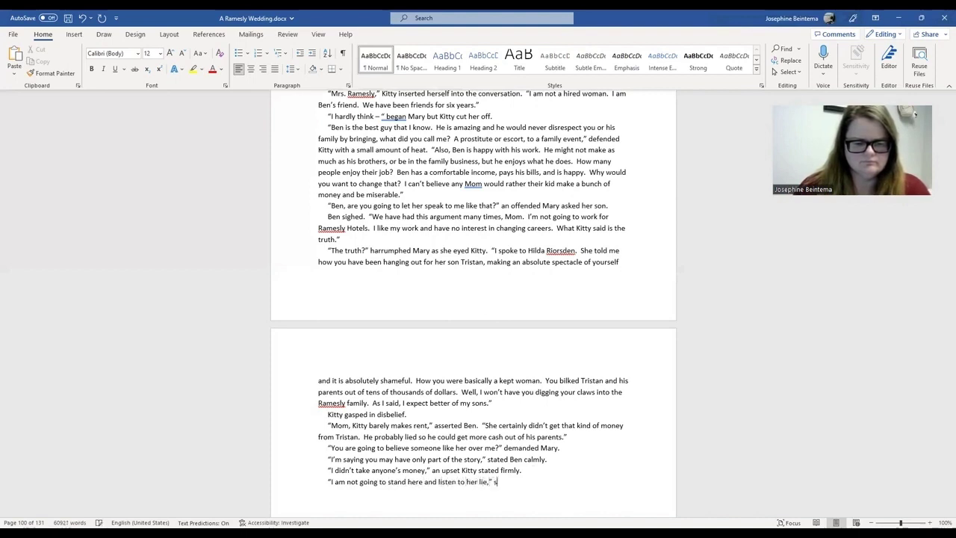
text(niffed Mary)
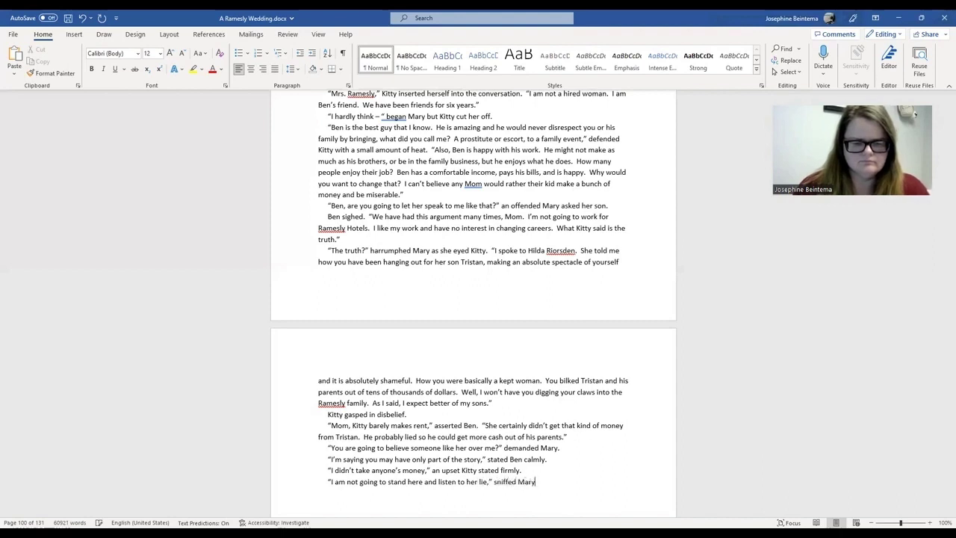
Step: Continue Mary's speech with "I will see you at the luncheon today. I expect you will have sent her away." and open a new paragraph
text(.  "Y)
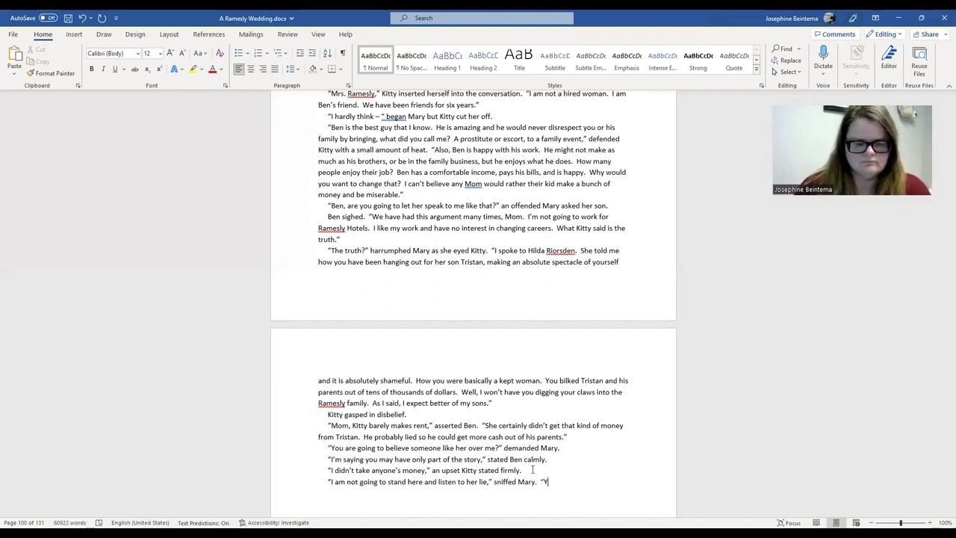
text(ou)
key(BackSpace)
key(BackSpace)
key(BackSpace)
text(I will)
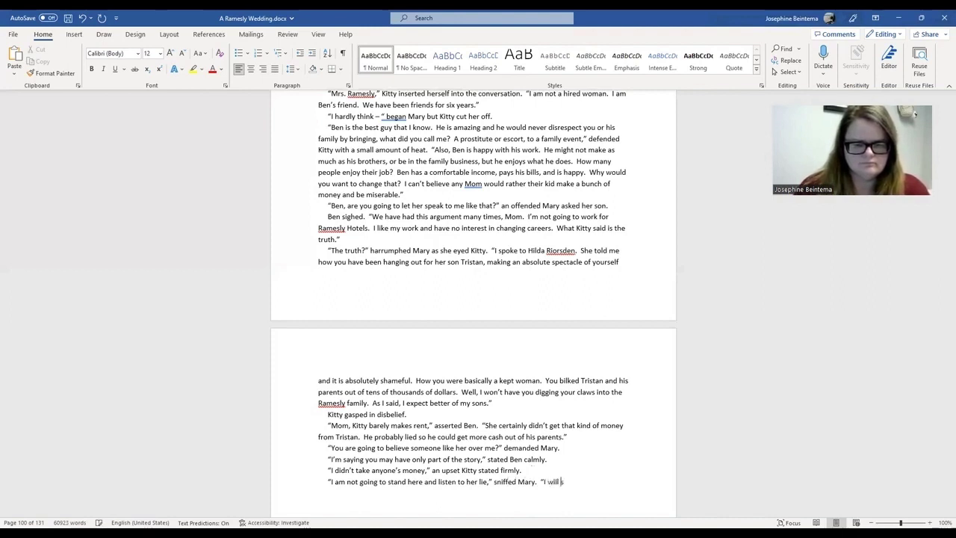
text( see you at the lu)
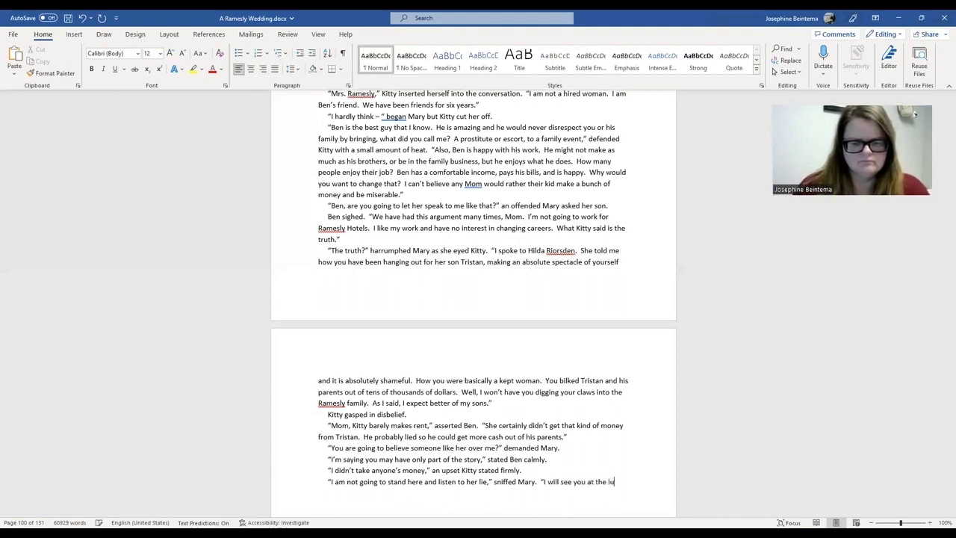
text(ncheon)
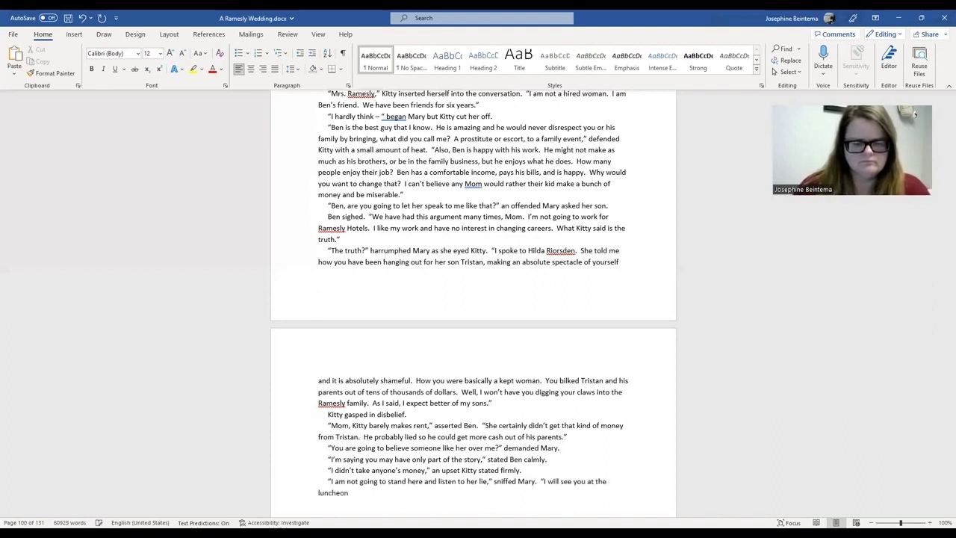
text( today.  )
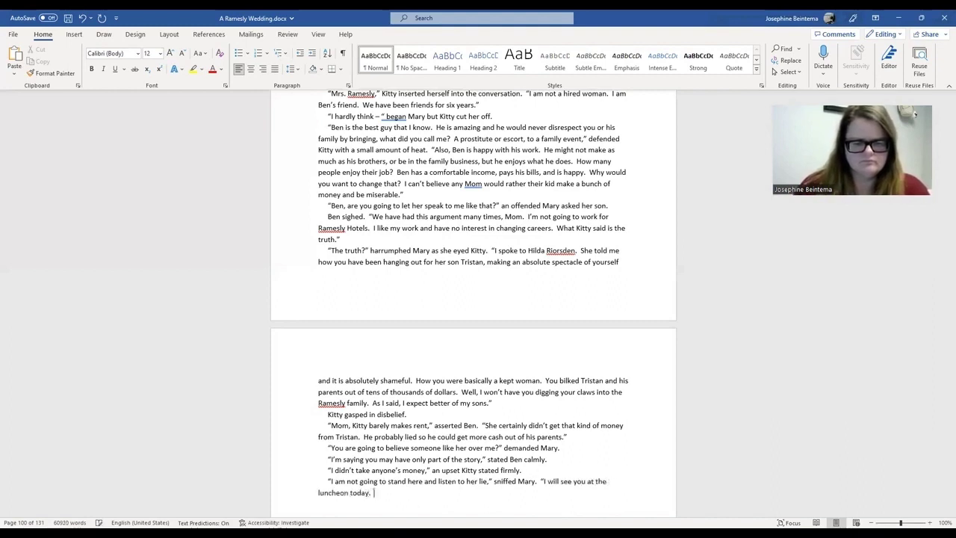
text(I expect )
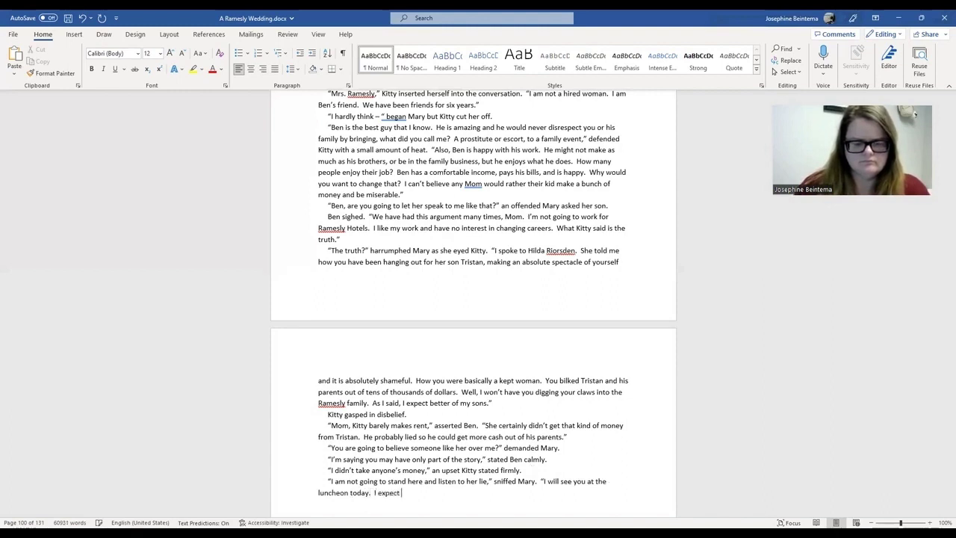
text(you will have sent)
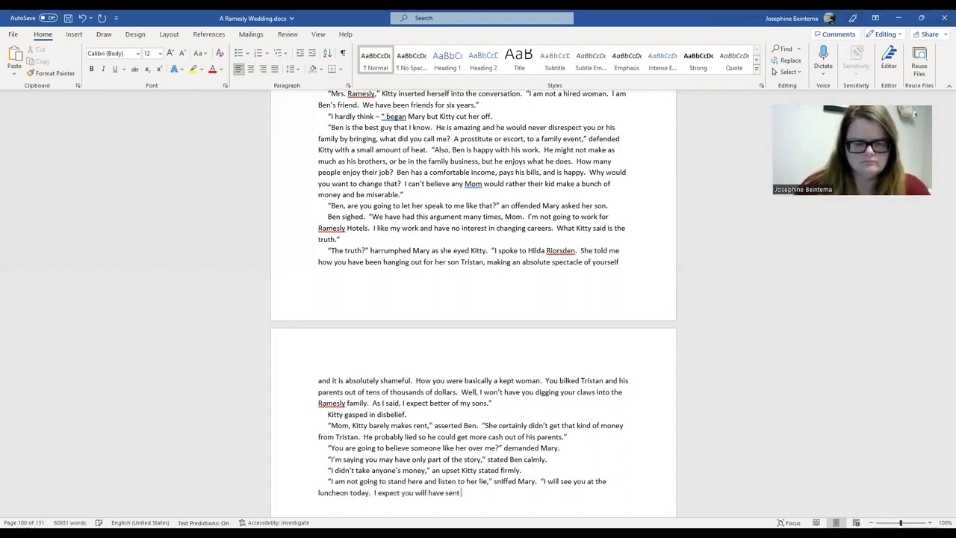
text( her away.")
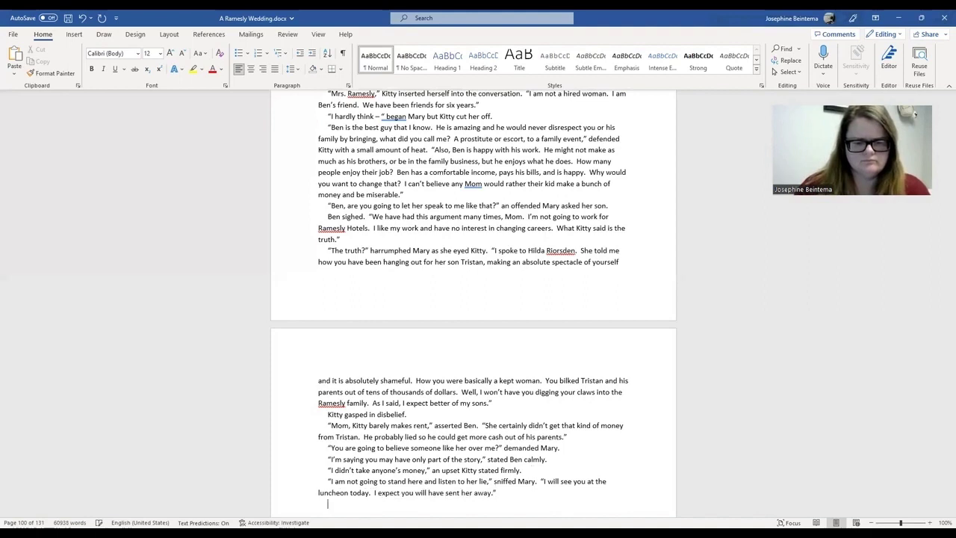
Step: Write Ben's answer as "I'm not sending her away," replied Ben to Mary's retreating back. He ran a hand over his face
text("I'm not sendin)
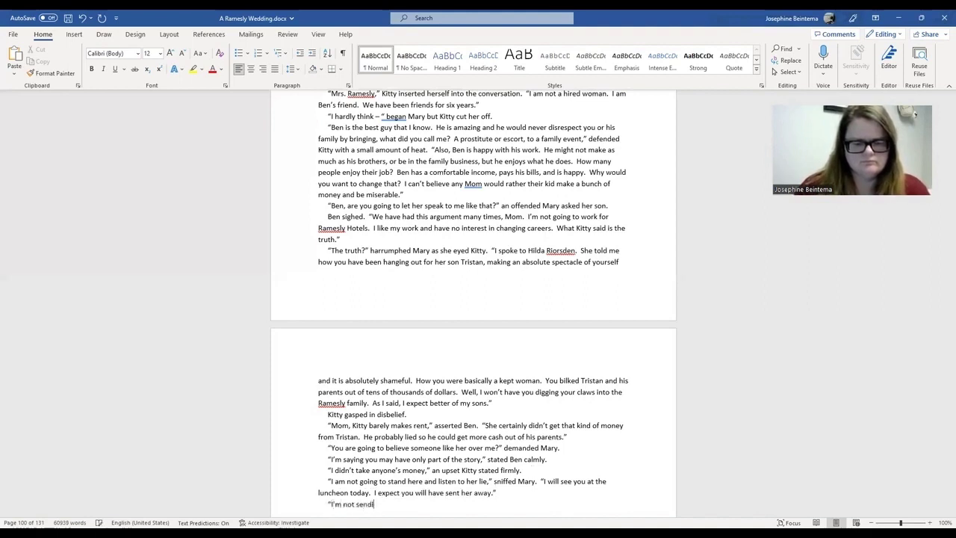
text(g her away.")
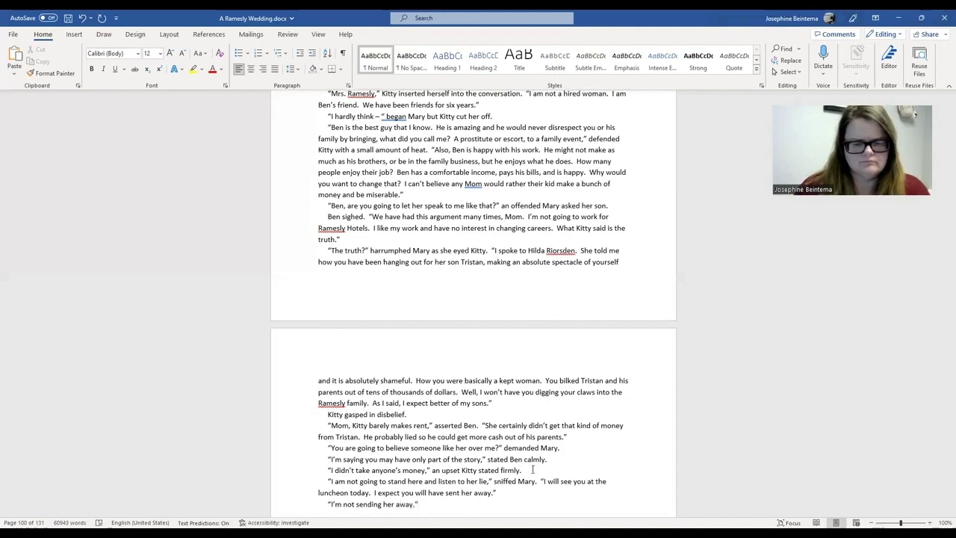
text(replied Ben to Mary's retreating back.)
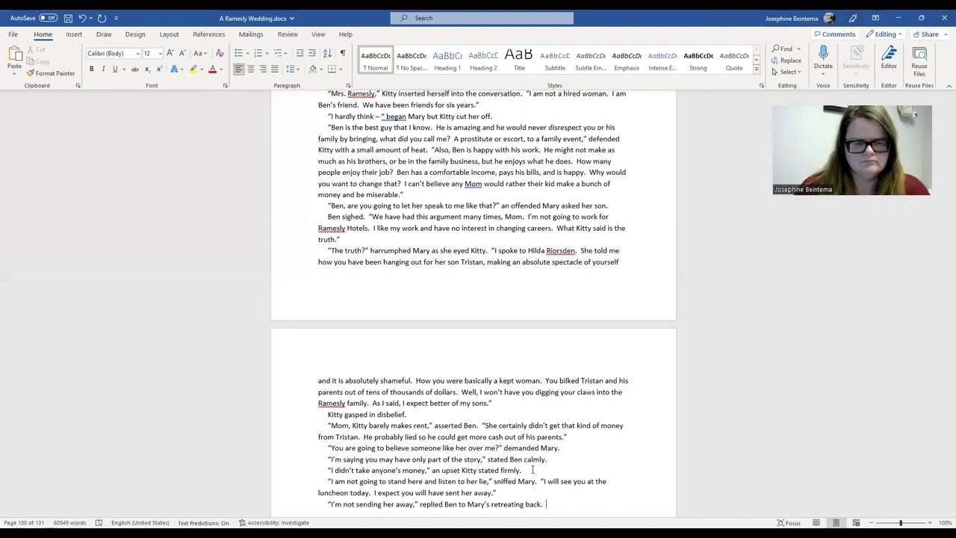
text(  He ran a hand)
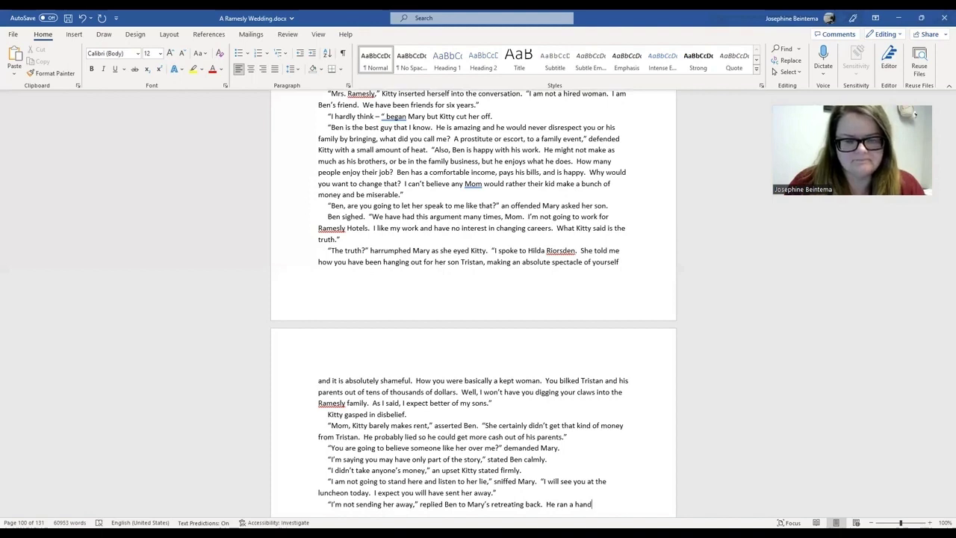
text(ove )
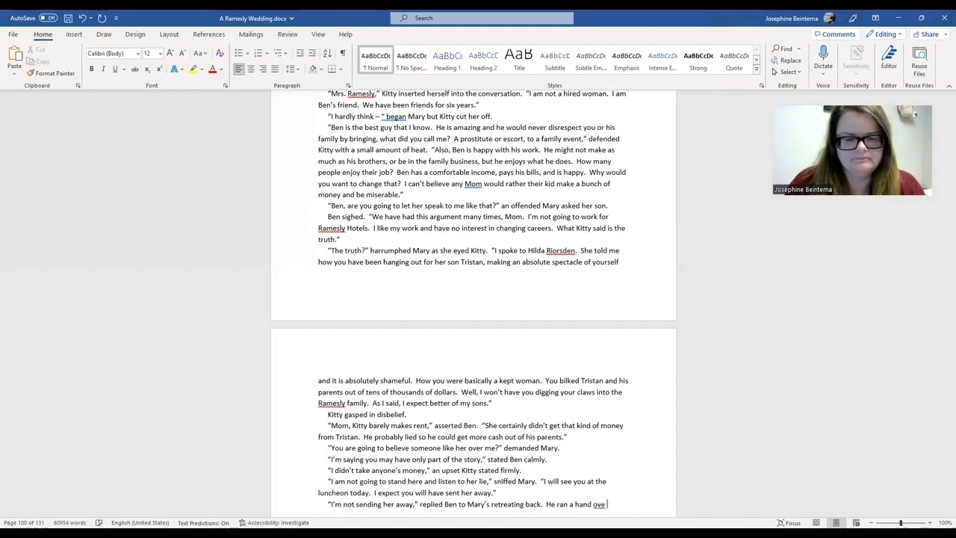
text(r his face)
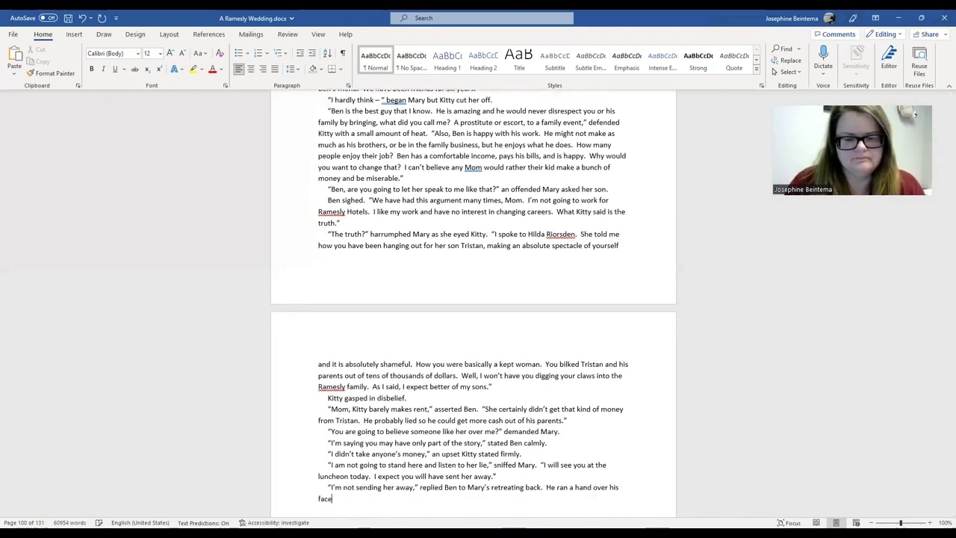
text(.)
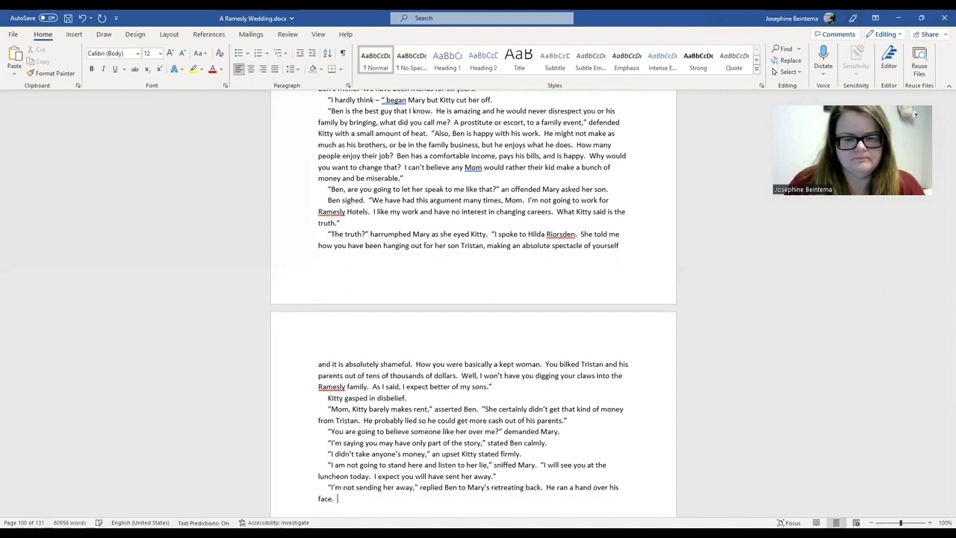
Step: Extend Ben's sentence with: before turning to Kitty. "I need to apologize." Begin Kitty's reply in a new paragraph with "No,
key(BackSpace)
key(BackSpace)
key(BackSpace)
text(before turn)
text(ing to k)
text(itty.  "I)
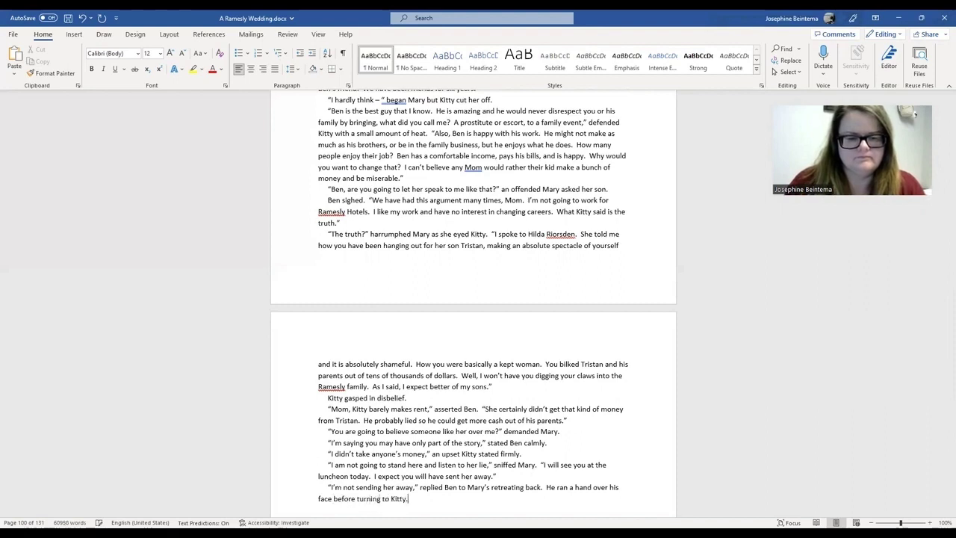
text( need to apolo)
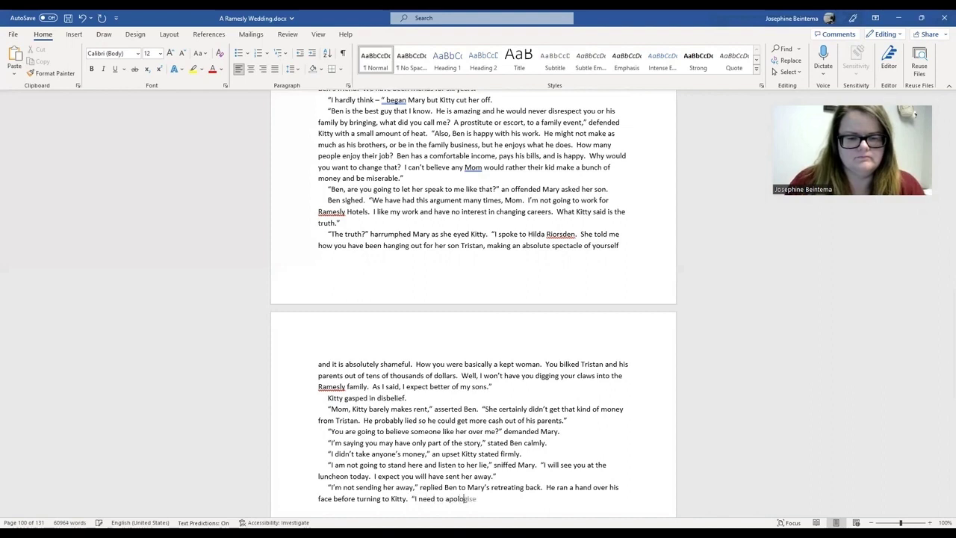
key(Tab)
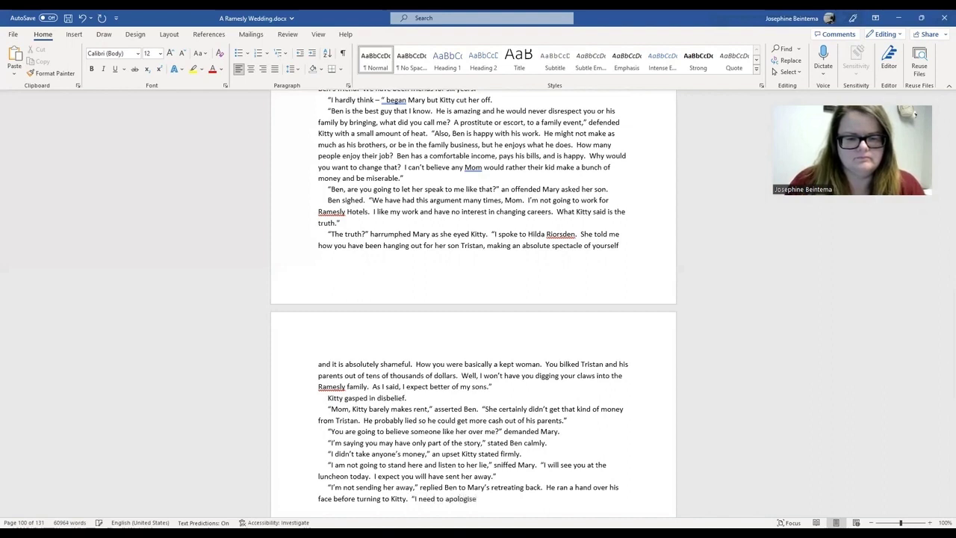
key(BackSpace)
key(BackSpace)
text(ze.""No,)
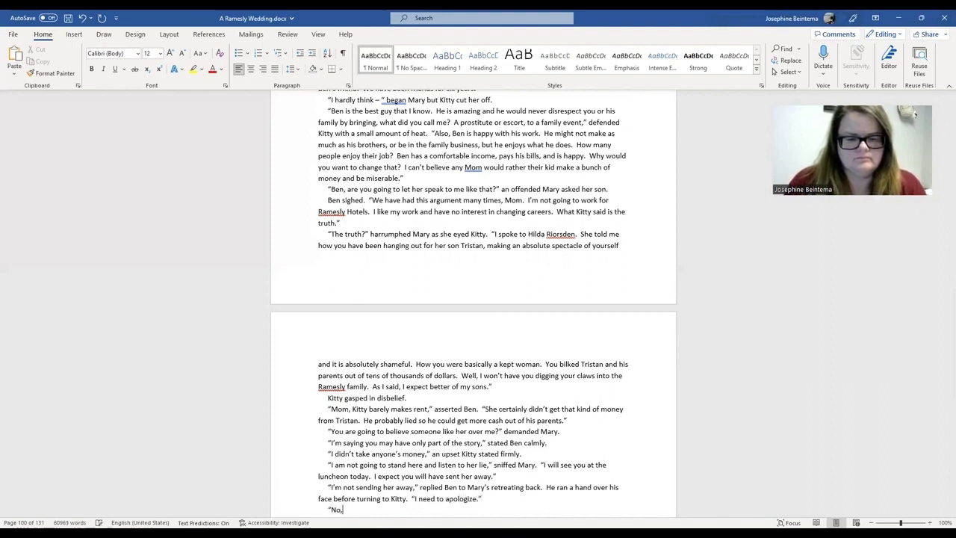
Step: Complete Kitty's reply to read "No, she needs to apologize," Kitty dragged in a breath. "You did nothing wrong." and save the manuscript
text( she needs to)
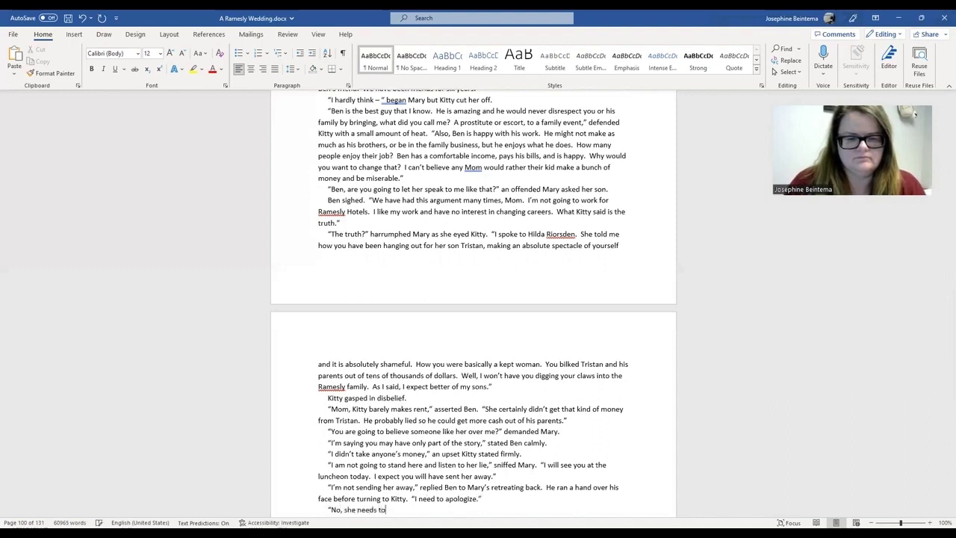
text( apologize,")
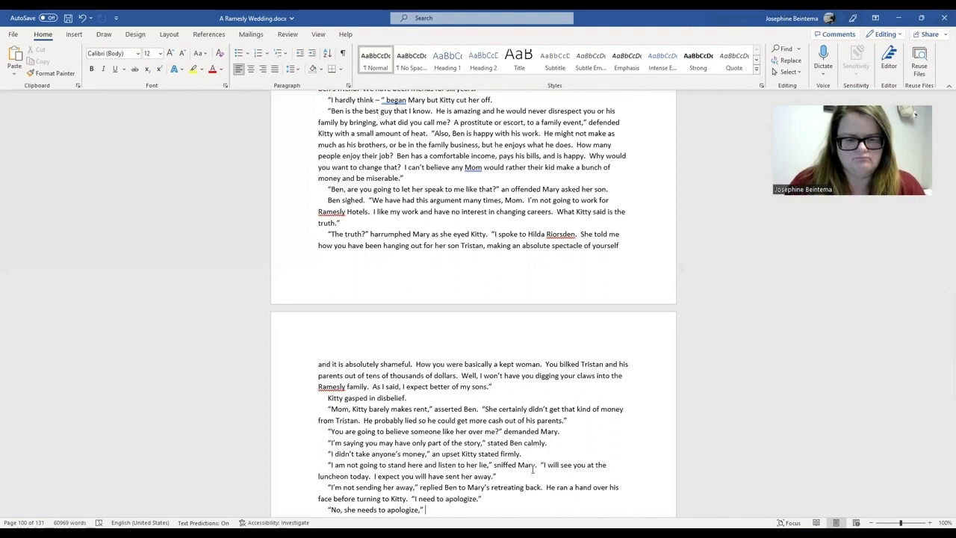
text(Kitty dragged in a )
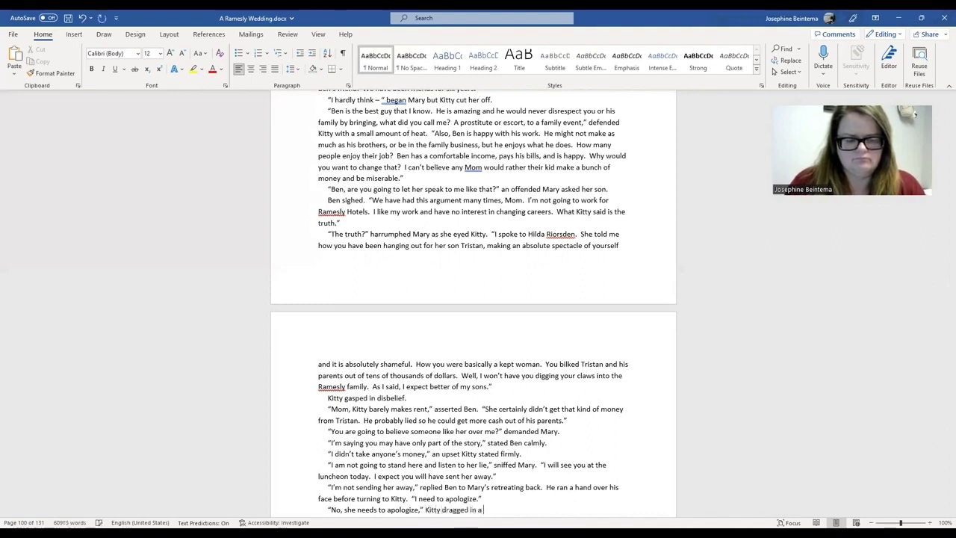
text(breath.  "y)
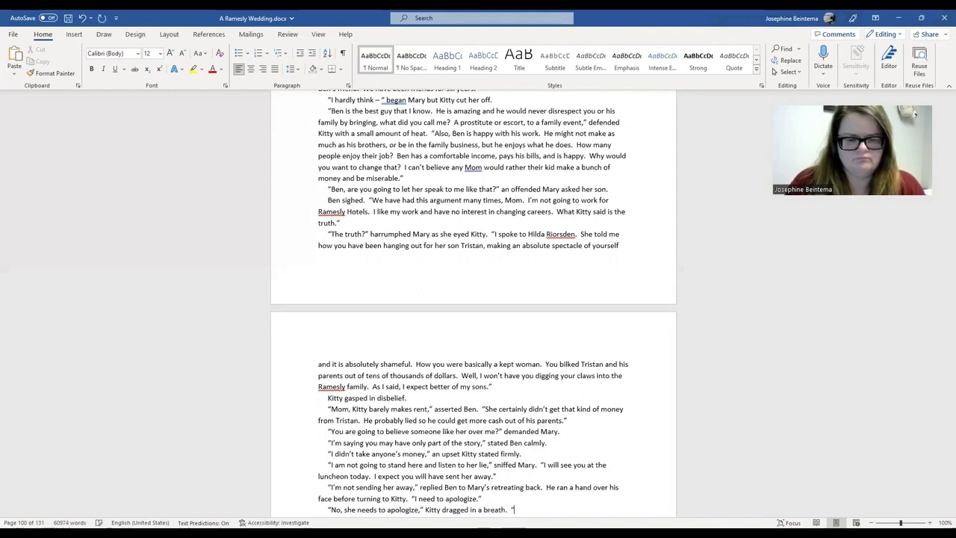
text(ou did nothin)
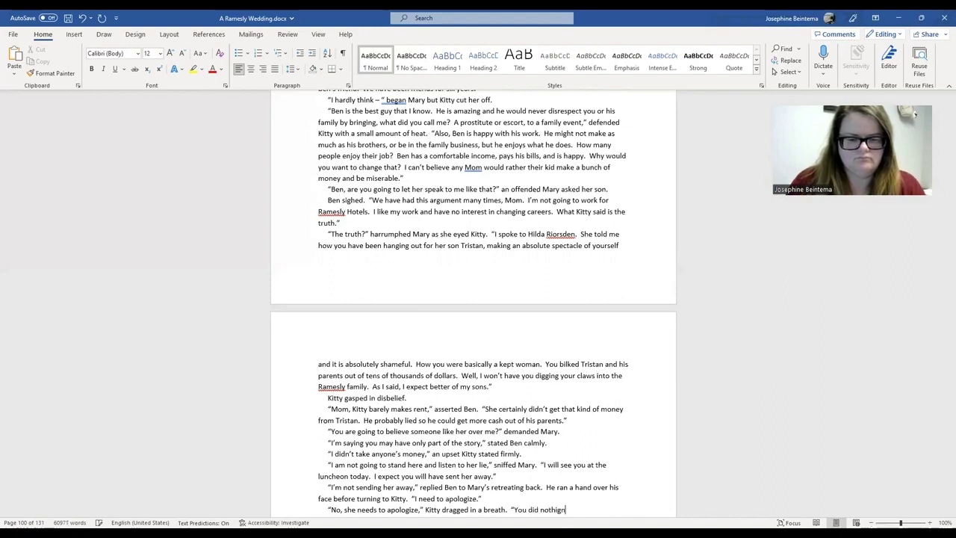
text(g wrong.”)
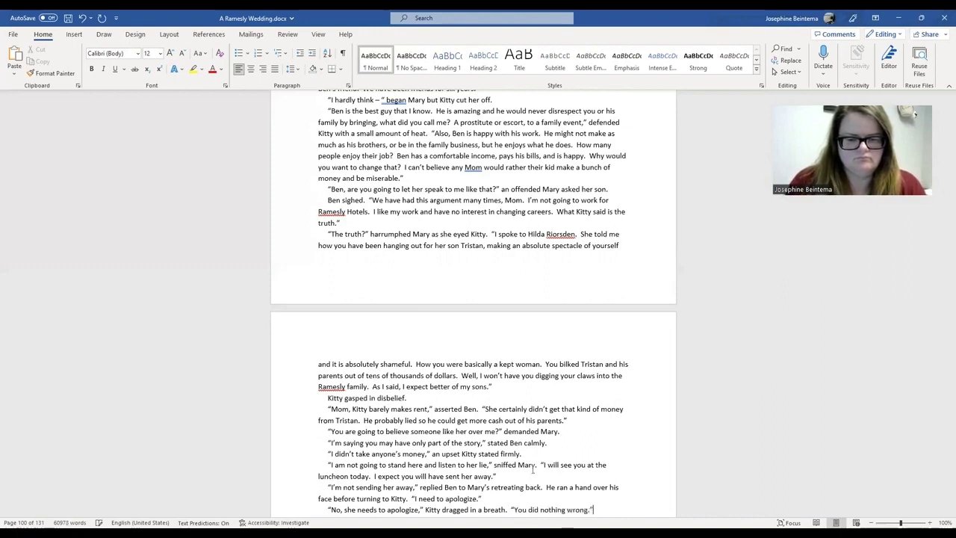
key(ctrl+s)
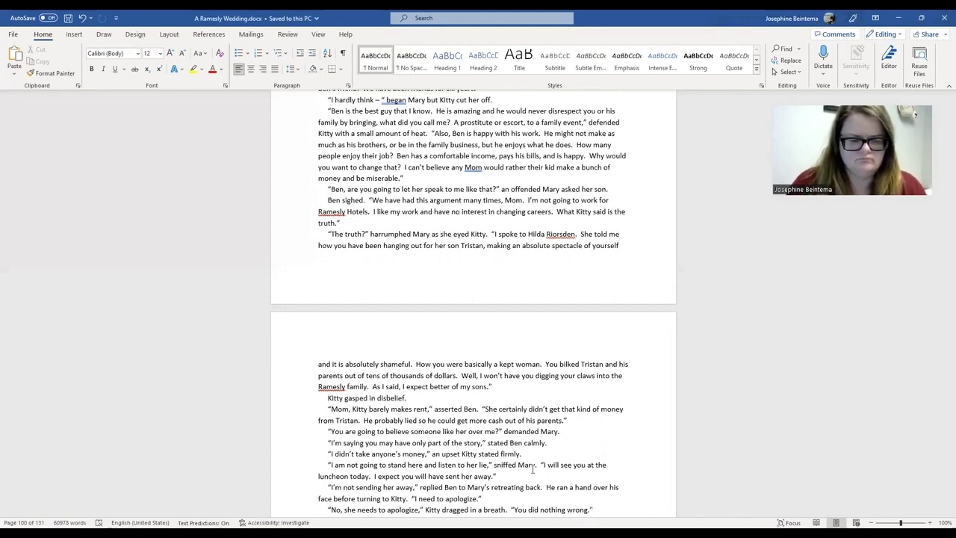
Step: Write Ben's offer in a new paragraph as "If you want to cut the weekend short, we can," offered Ben
key(Return)
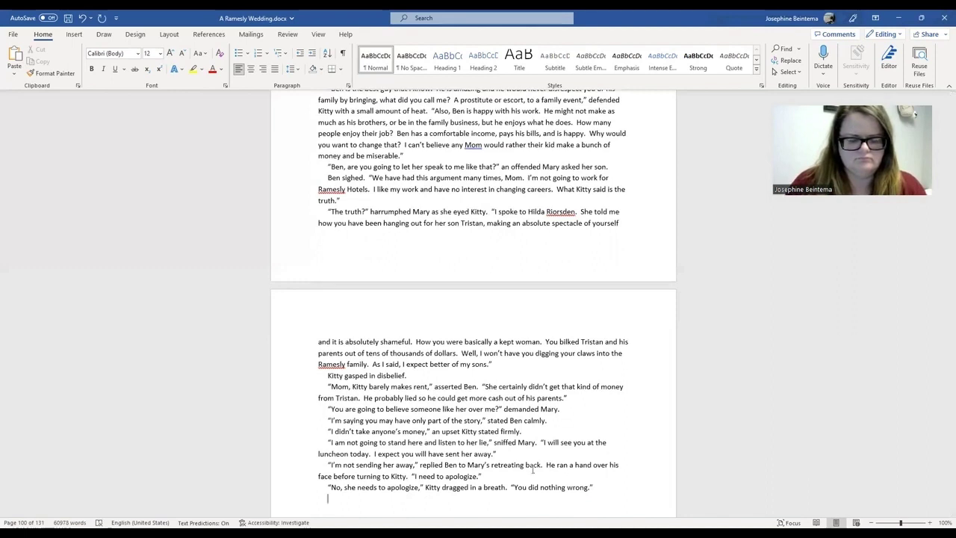
text(If you want to )
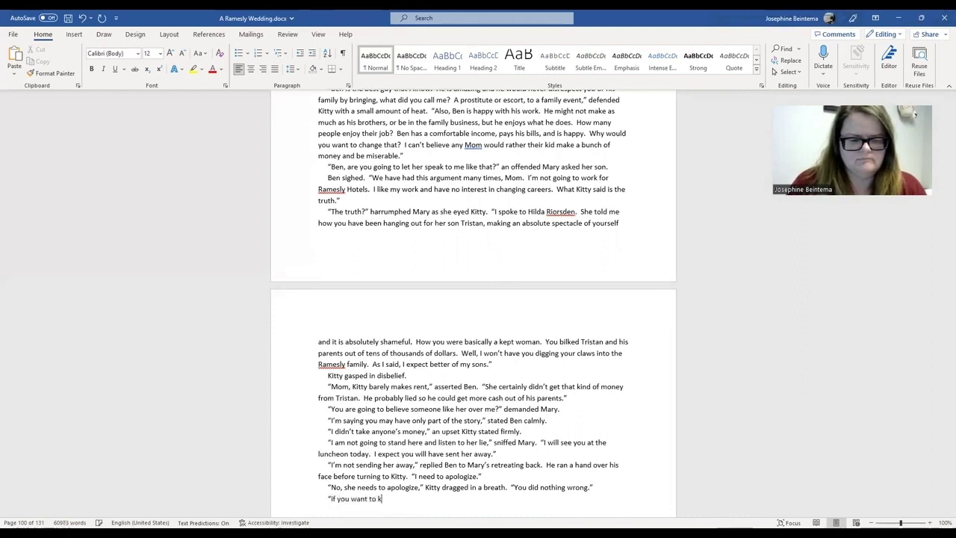
text(cut the weeke)
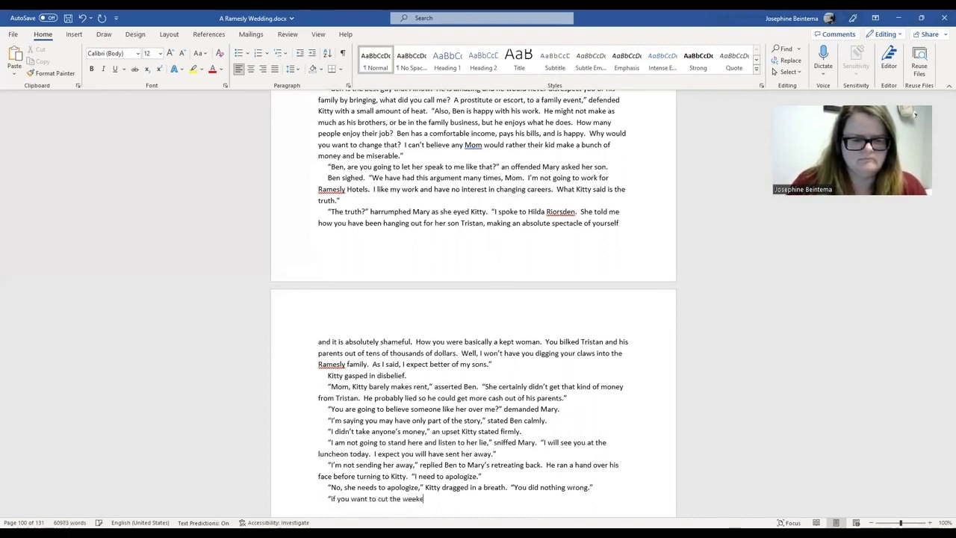
text(nd short.)
text( we can,")
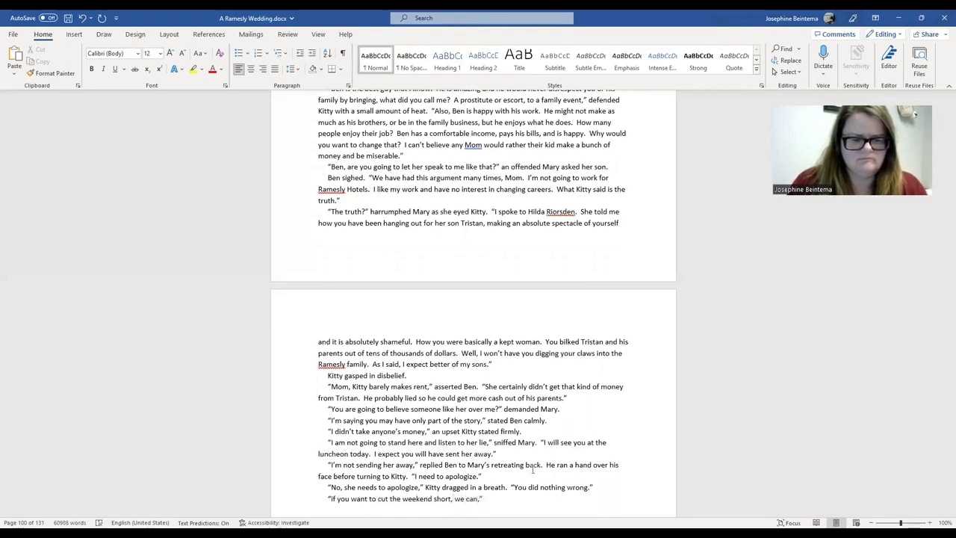
text( offered Ben.)
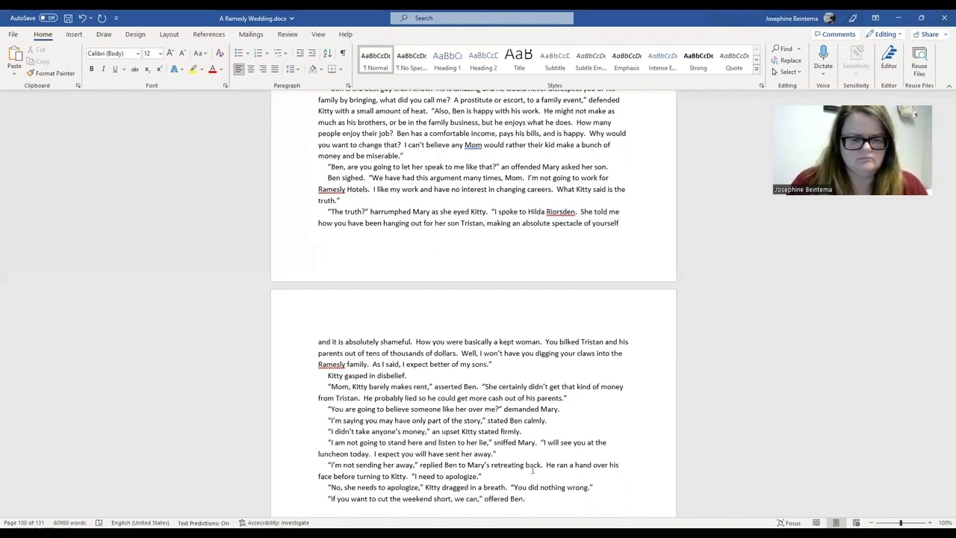
Step: Start a new paragraph with: Kitty took his arm again, steering them towards the elevators. "No. We
text(Kitty to)
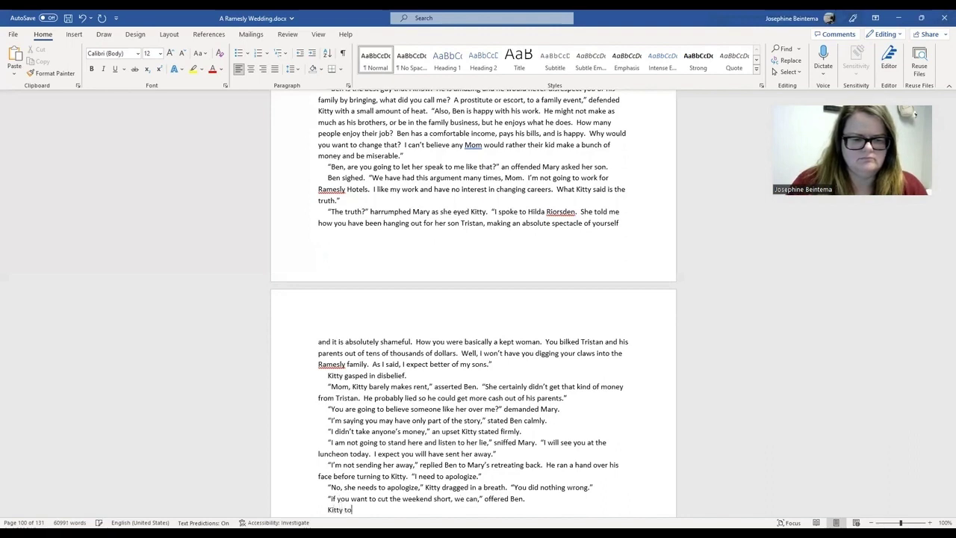
text(ok his arm a)
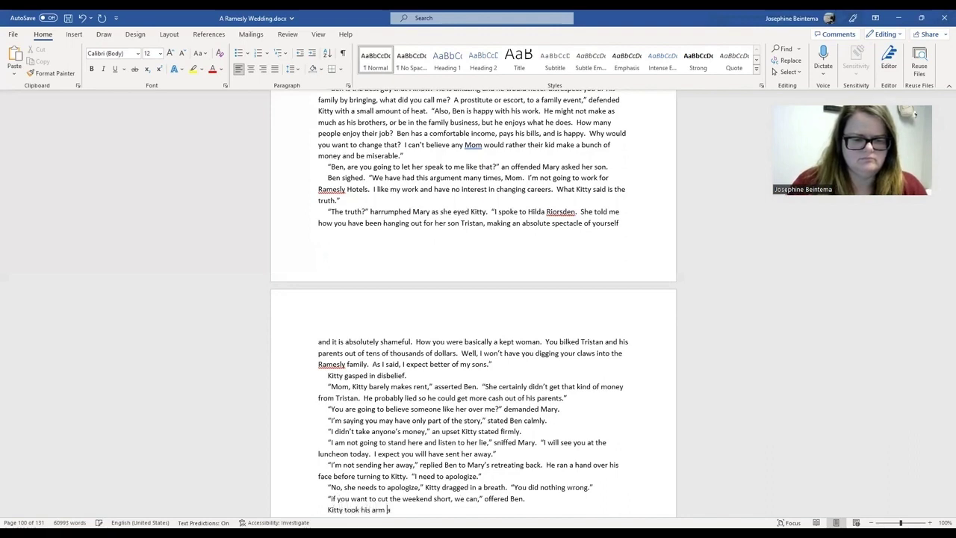
text(gain, steering them towards th)
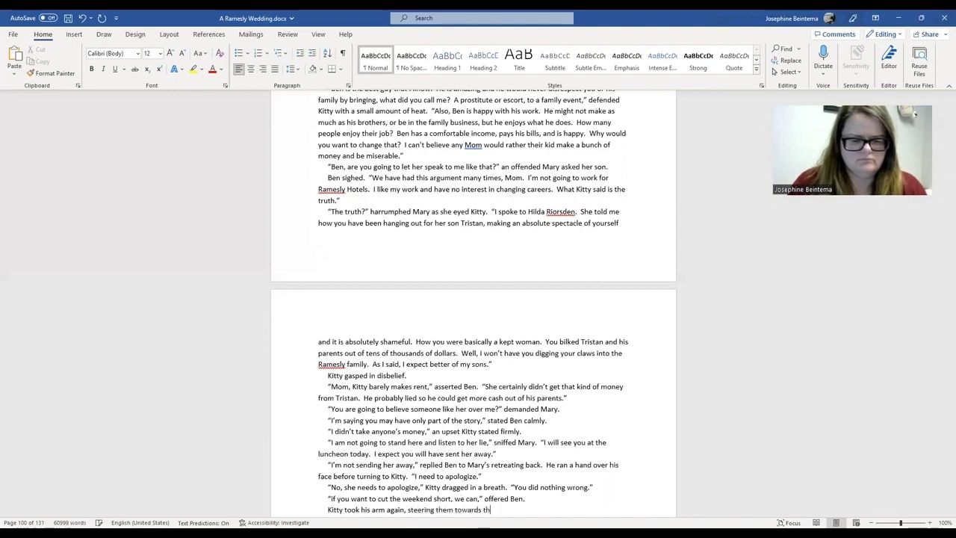
text(e elevators.  “No.  We)
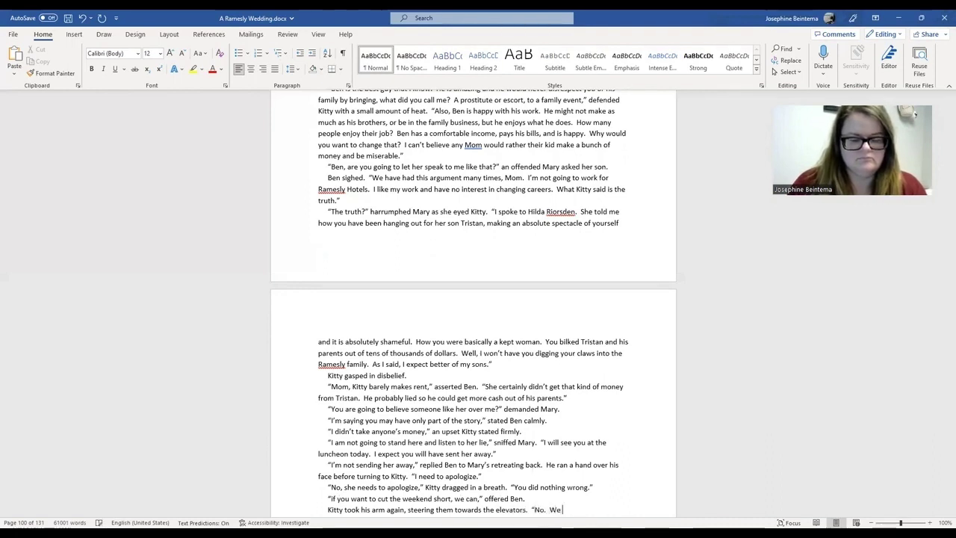
Step: Continue Kitty's speech with: were having a good time, and I like the rest of your family. I'm sorry she seems to have taken a dislike to me
text( were having a good time, and I like the rest of your family.)
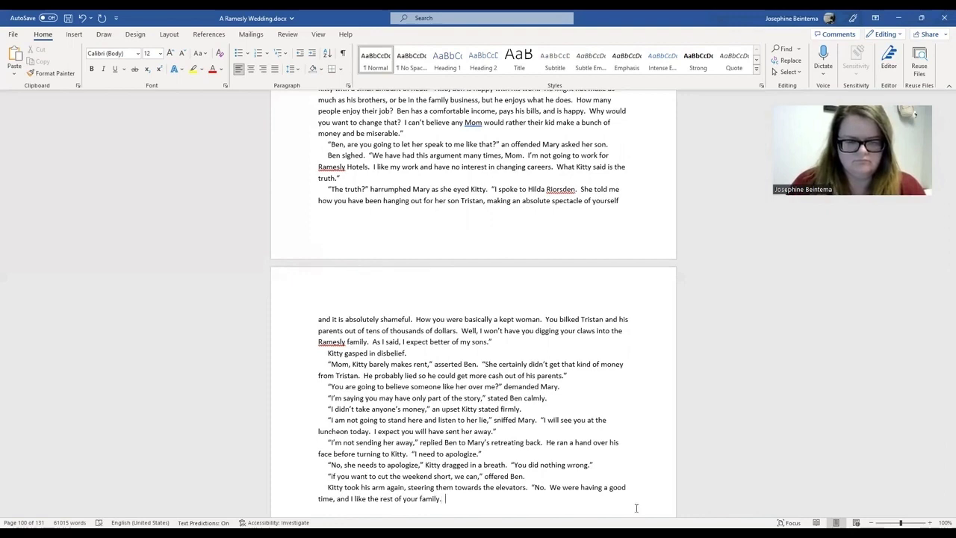
text(I'm sorry)
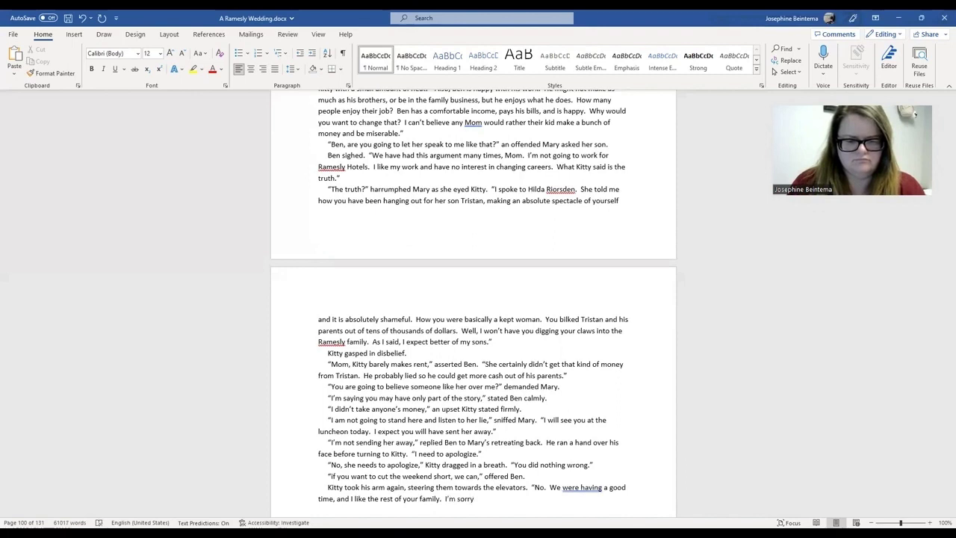
text( she seems to have t)
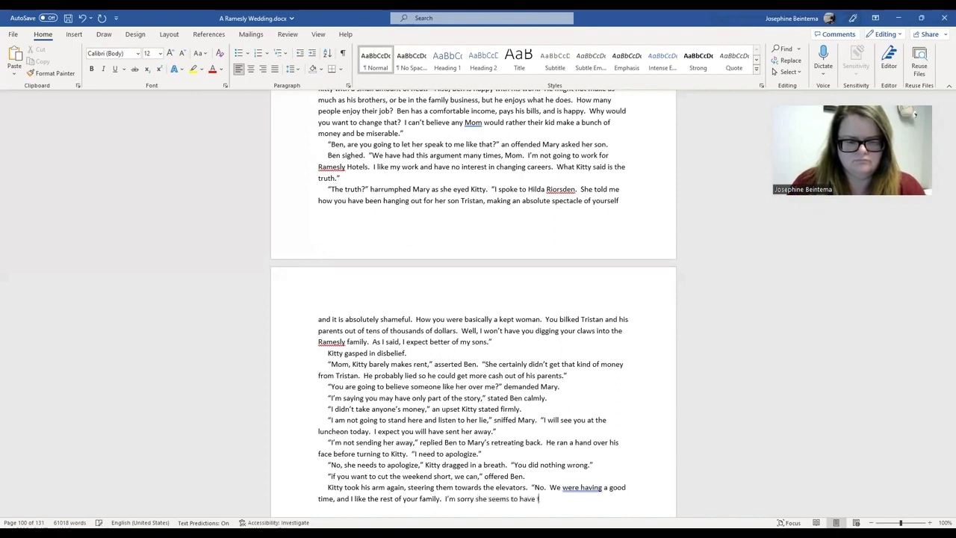
text(aken a dislike to me. )
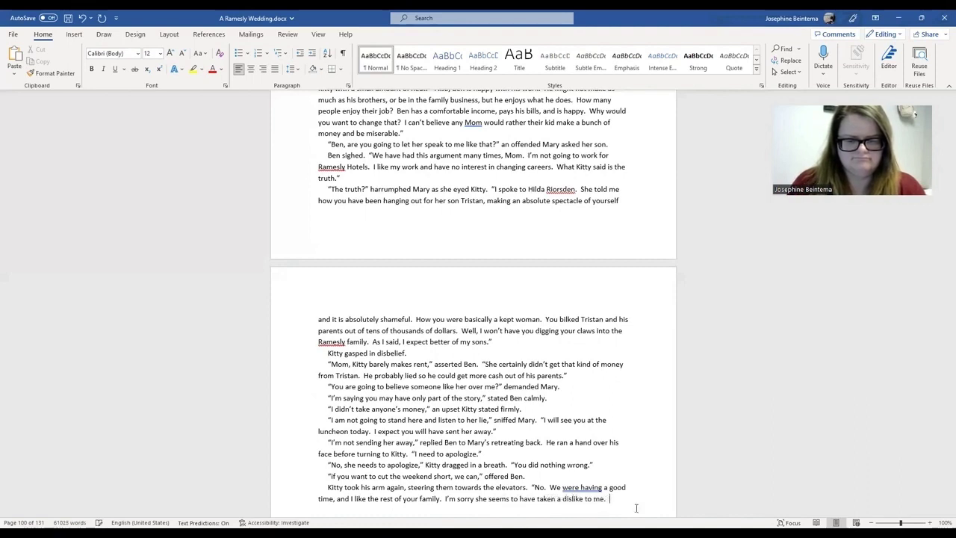
Step: End Kitty's speech with: Tristan's mom never liked me either. I guess they talked at some point." Save the manuscript
text( Tristan)
text('s mom ne)
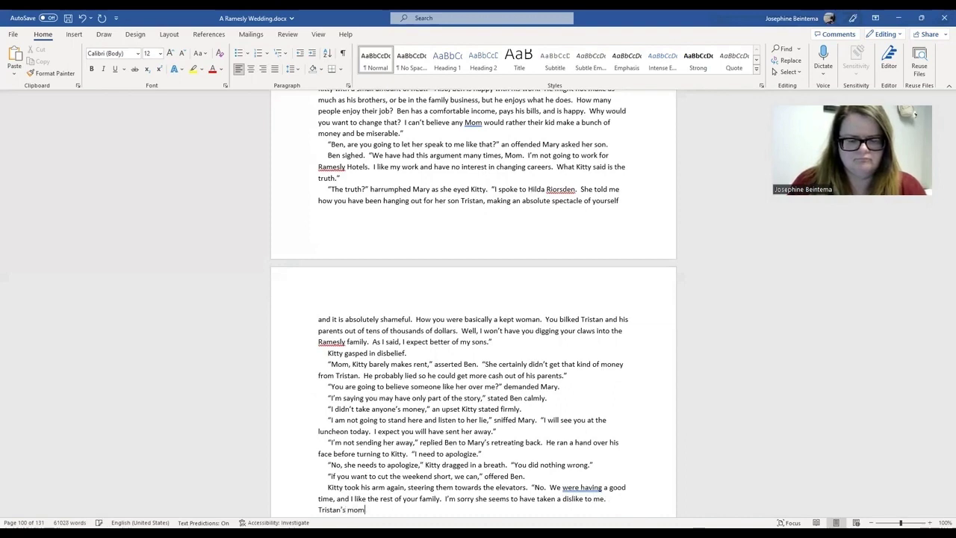
text(ver liked m)
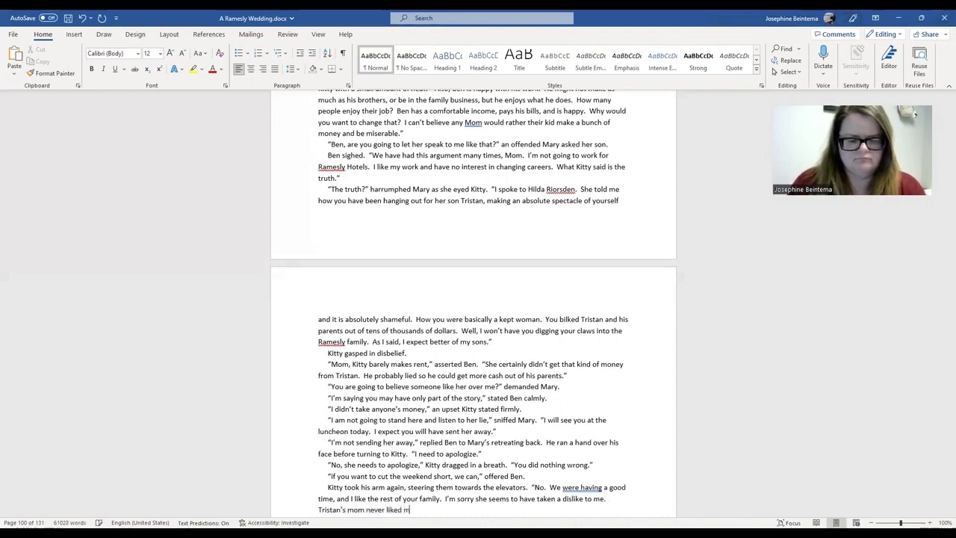
text(e either.  I guess they talked as)
key(BackSpace)
text(t some point.")
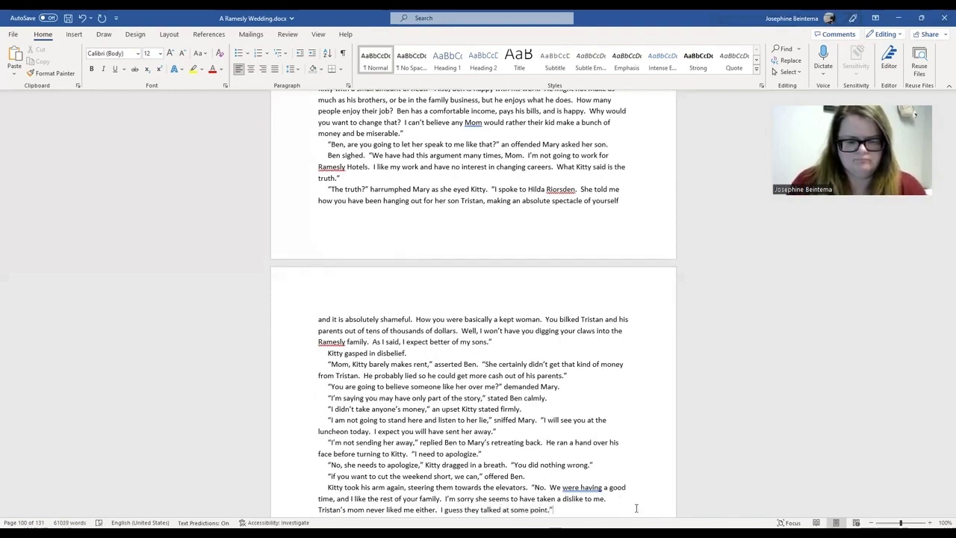
scroll(637, 508, down, 1)
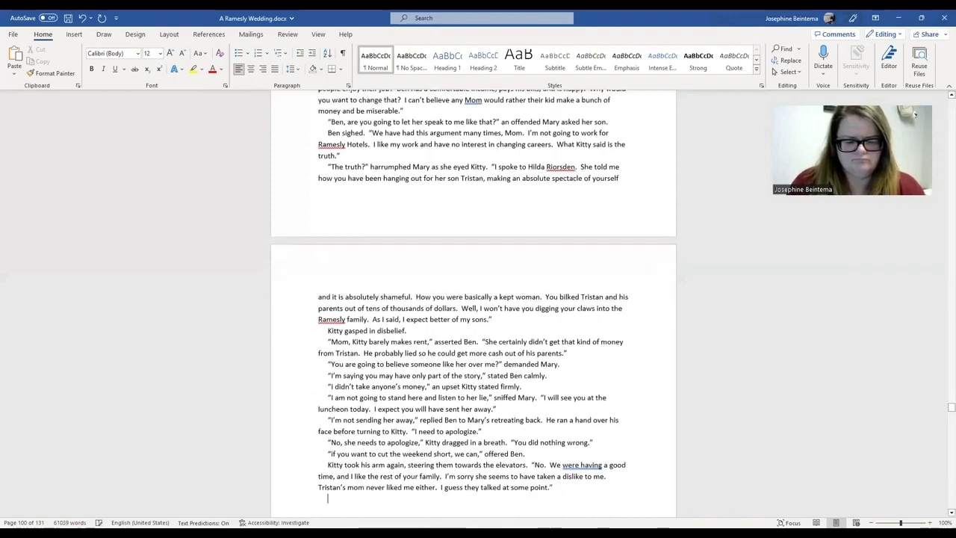
key(ctrl+s)
key(Return)
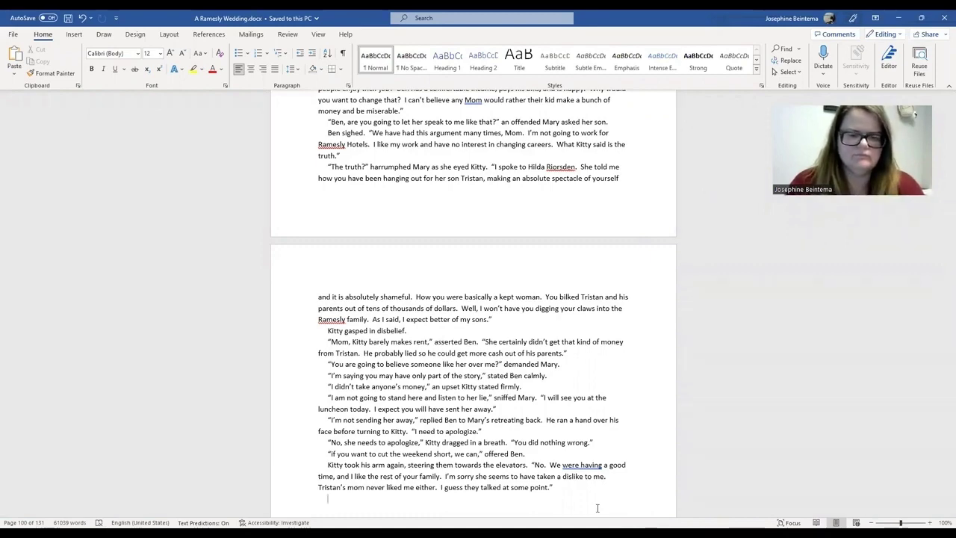
Step: Review the preceding gym scene and select the newly written passage through Kitty's last speech to check its word count
scroll(428, 309, up, 3)
scroll(428, 309, up, 20)
scroll(408, 284, up, 20)
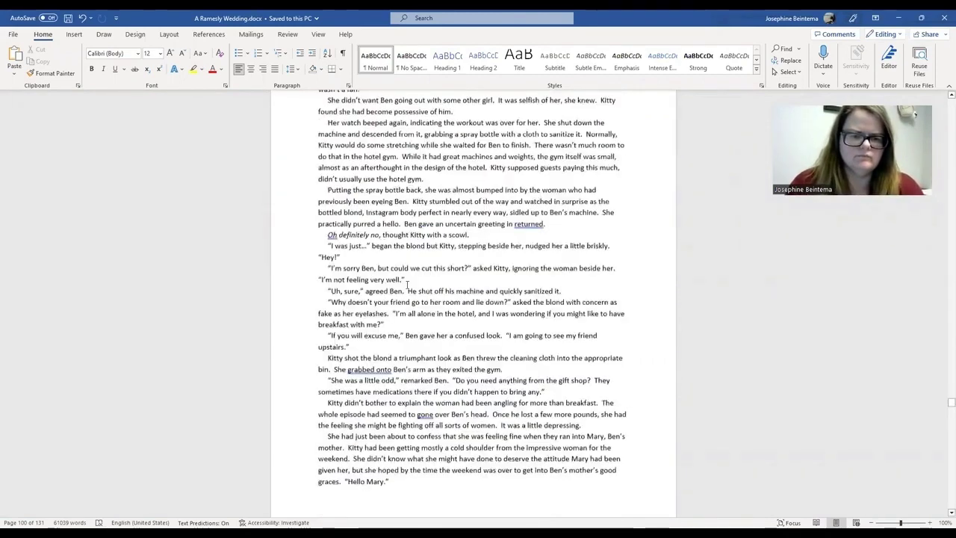
scroll(404, 278, up, 5)
scroll(404, 279, down, 7)
scroll(404, 279, down, 10)
scroll(396, 276, up, 10)
scroll(395, 275, up, 8)
drag(325, 179, 465, 517)
drag(511, 476, 558, 439)
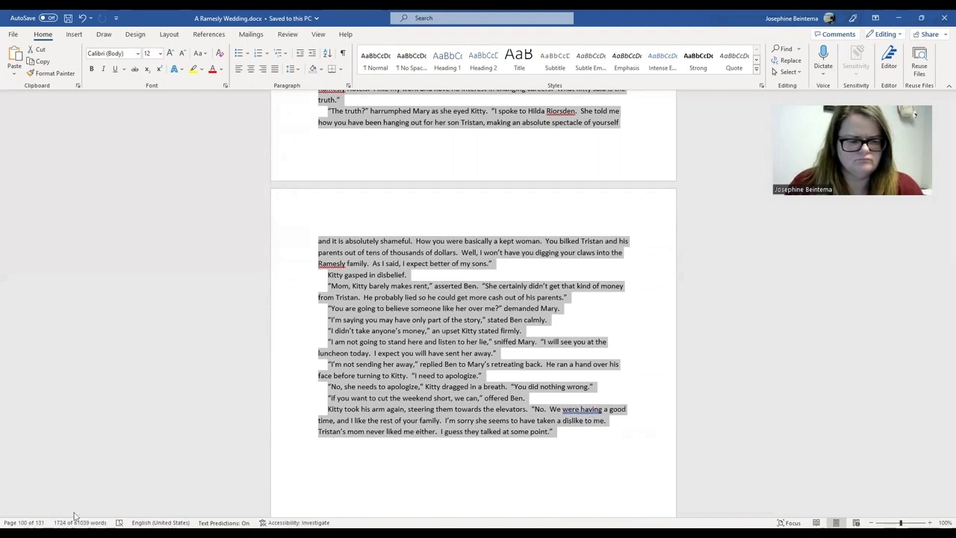
click(561, 435)
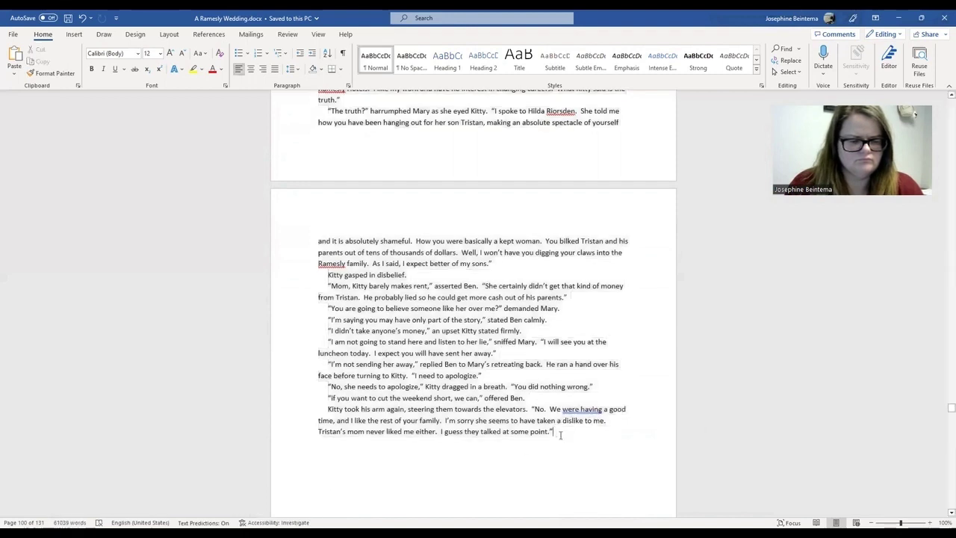
Step: Write a new paragraph after Kitty's speech: "Apparently," sighed Ben. They entered the elevator, thankfully alone
key(Return)
text("Apparently," sighed)
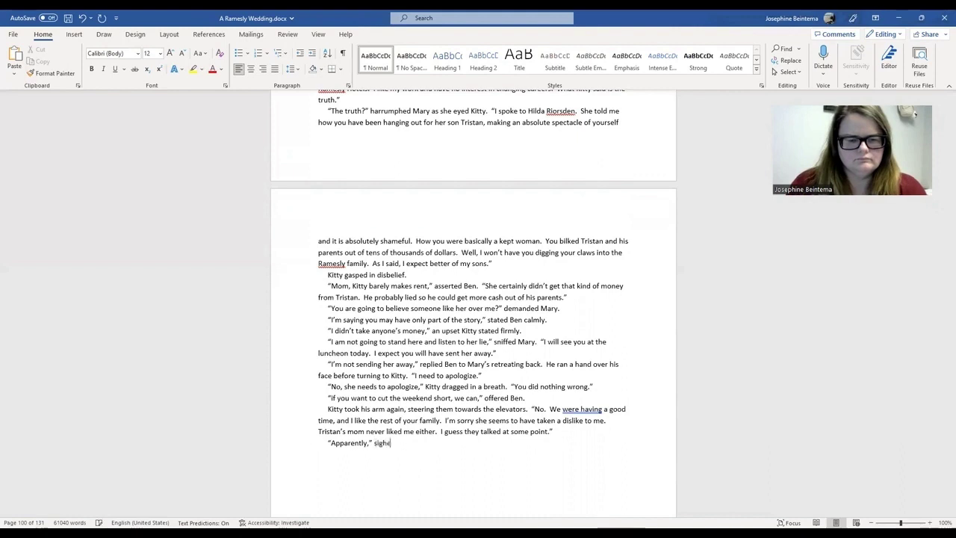
text( Ben)
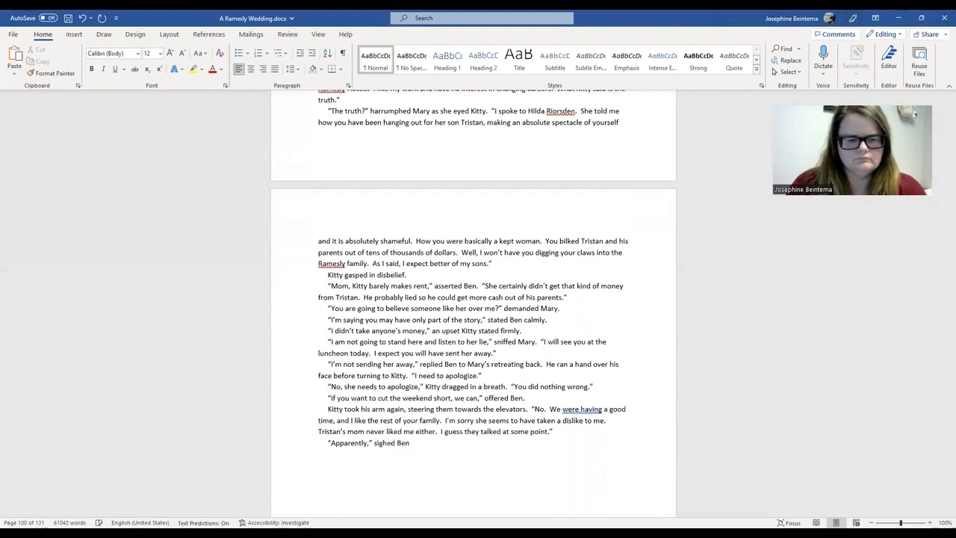
text(.  He)
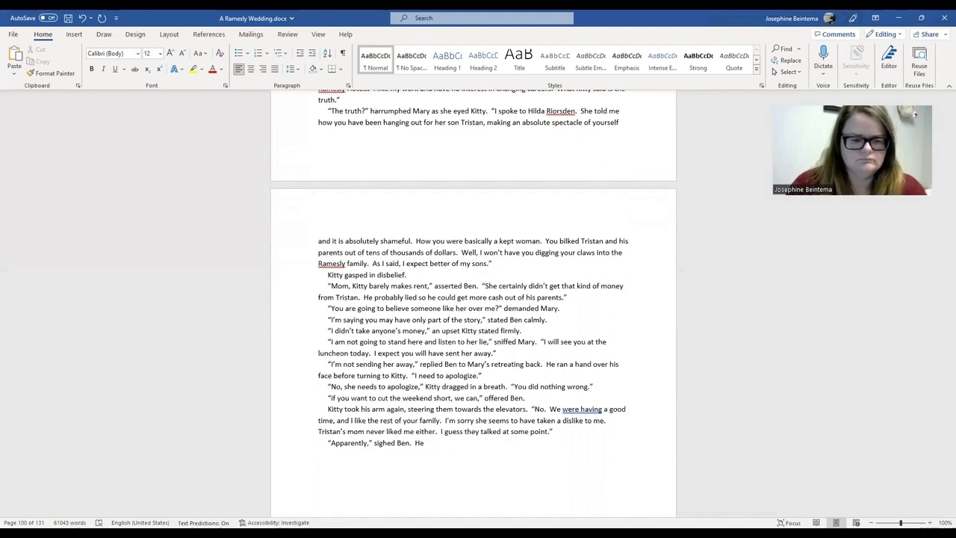
key(BackSpace)
key(BackSpace)
text(They)
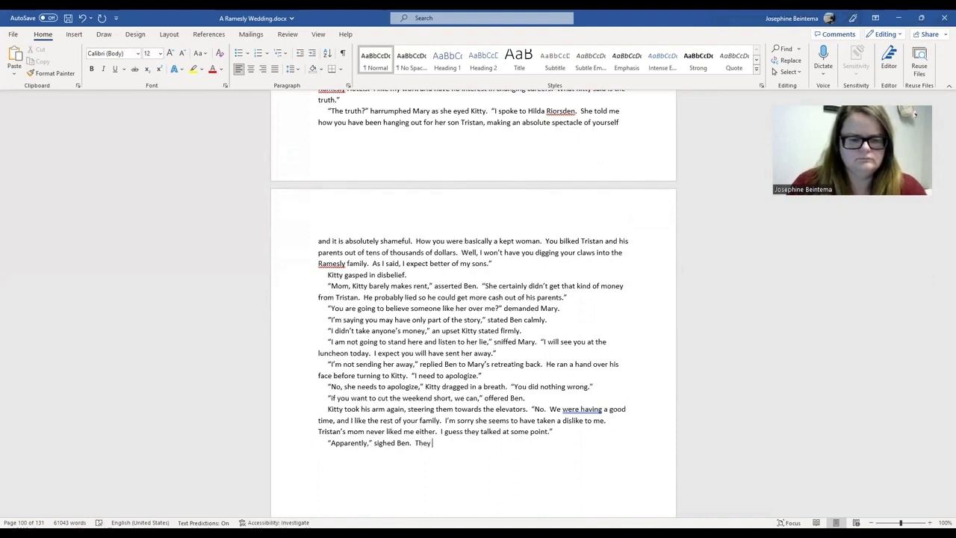
text(entered the eleva)
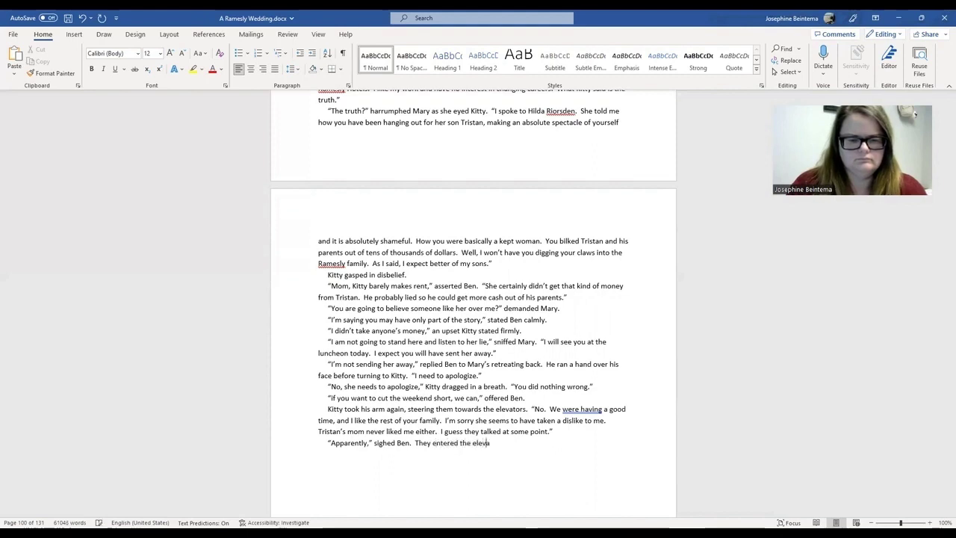
text(tor, thankfu)
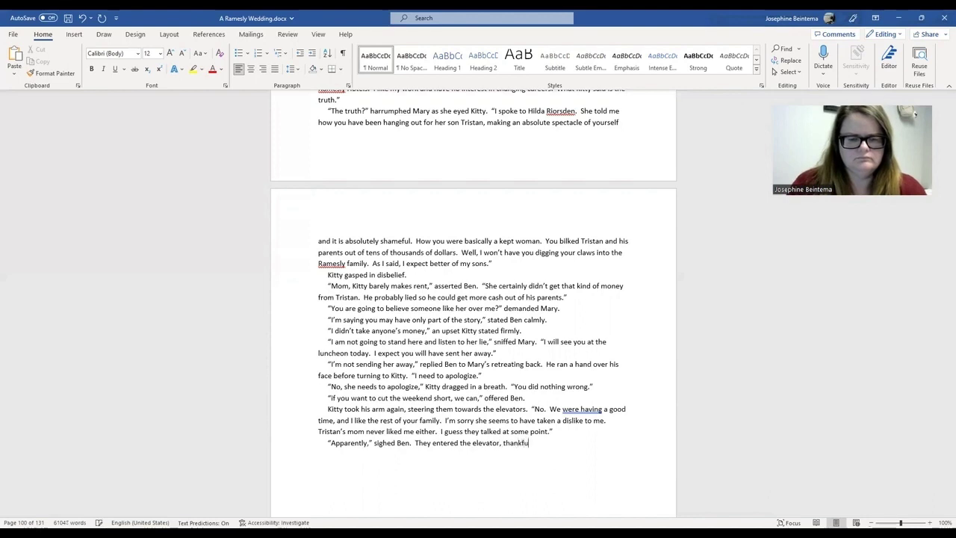
text(lly alone)
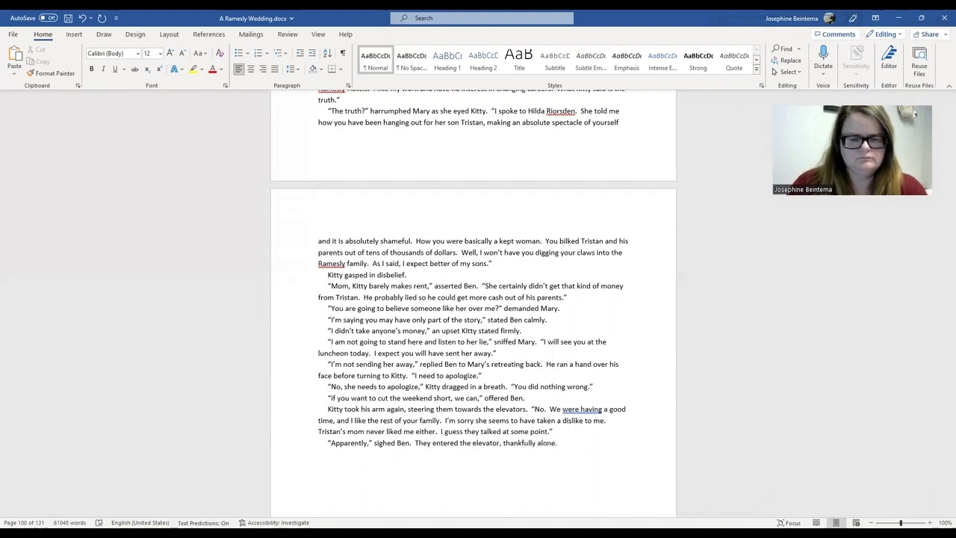
Step: Finish Ben's elevator paragraph with his question: "Did you mean what you said about my job?"
text(.  ")
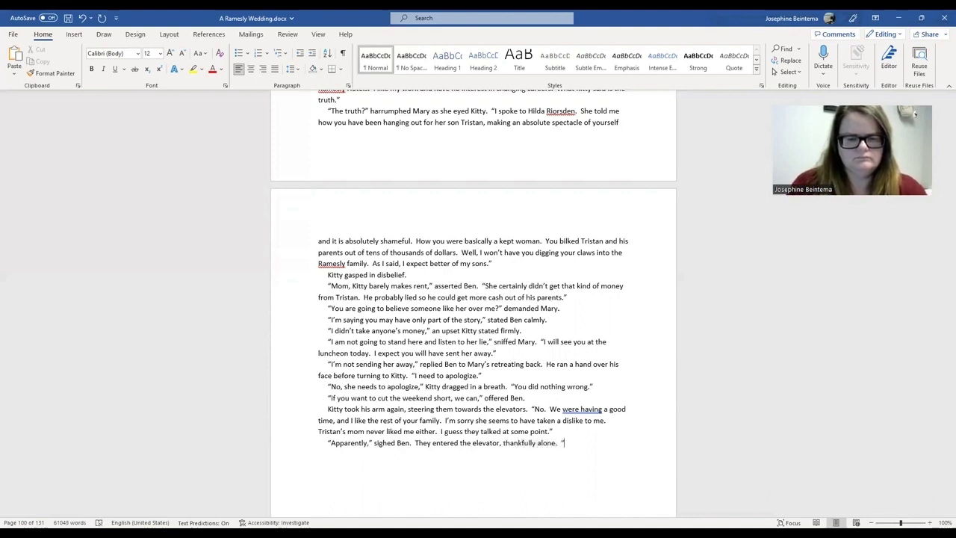
text(Did you mean )
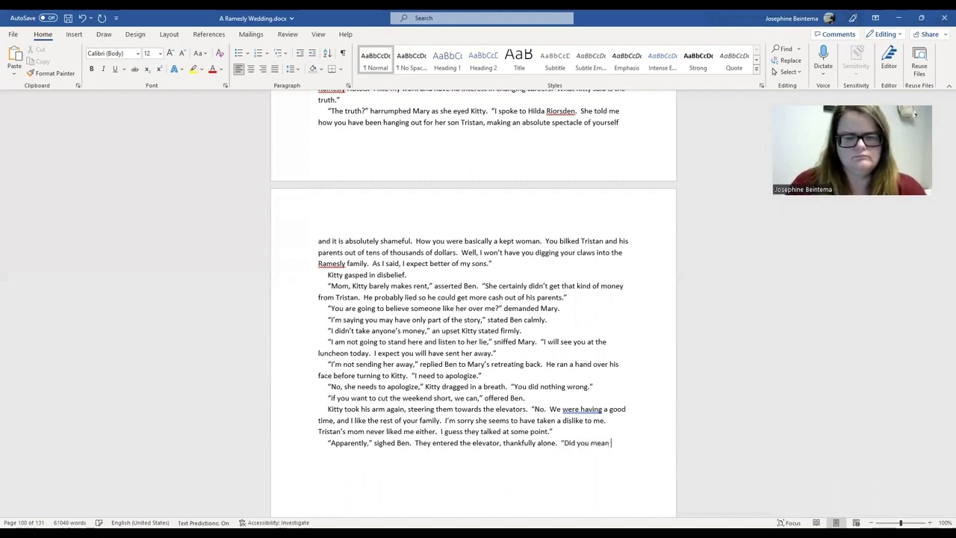
text(what you said about)
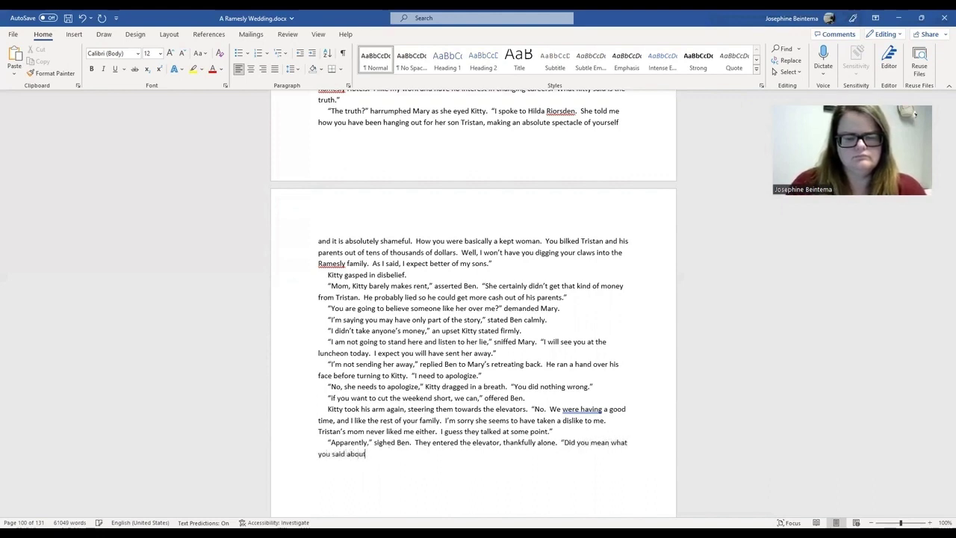
text( my job?")
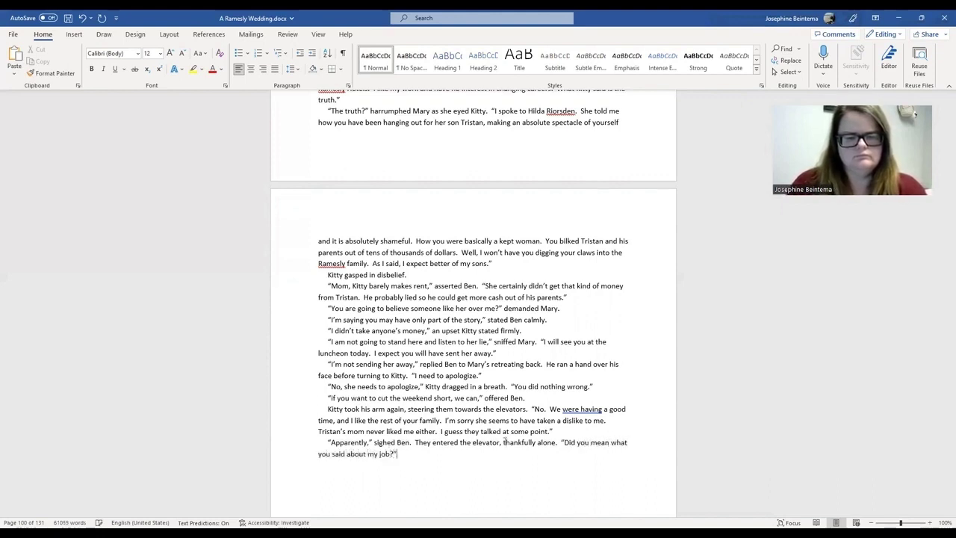
Step: Add a new paragraph starting with: "Sure," shrugged Kitty. Save the manuscript
text("Sure," shrugged Ki)
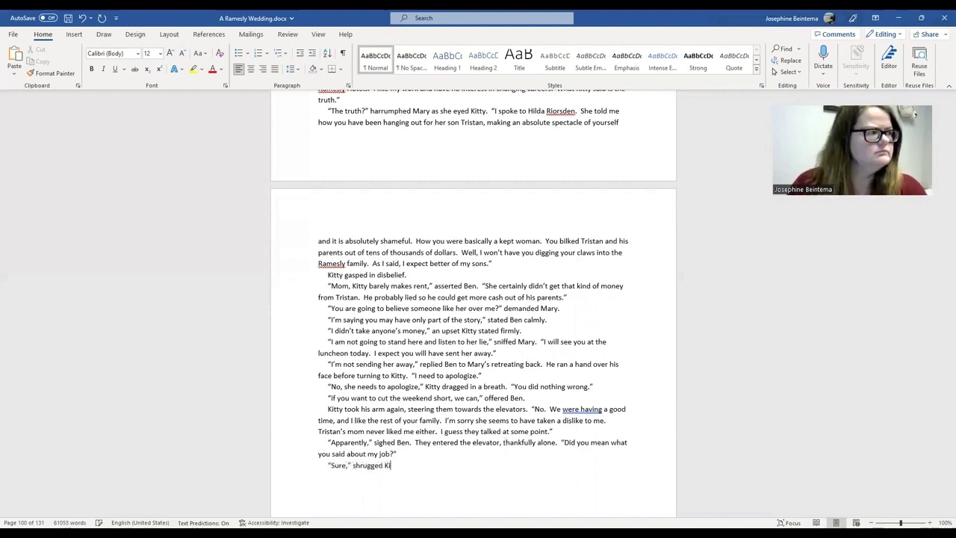
text(tty.)
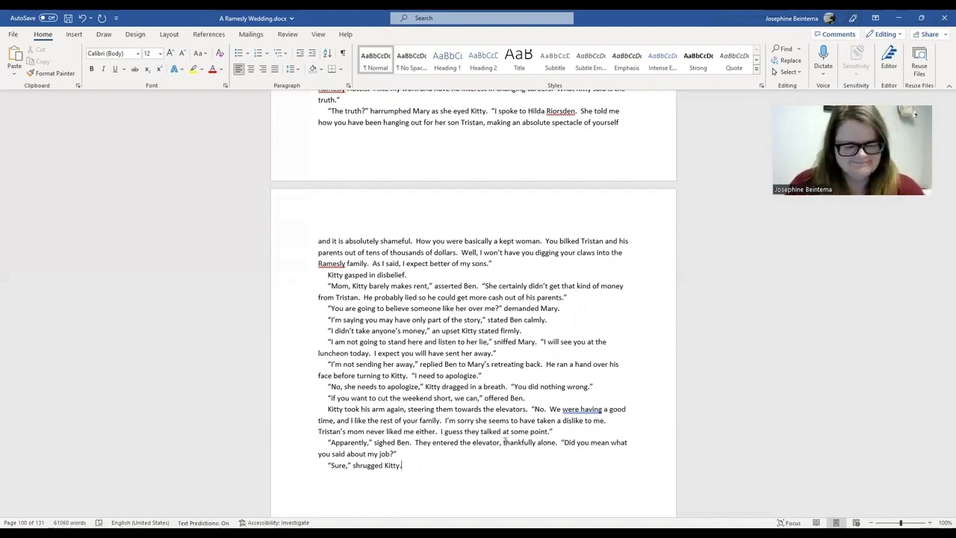
key(ctrl+s)
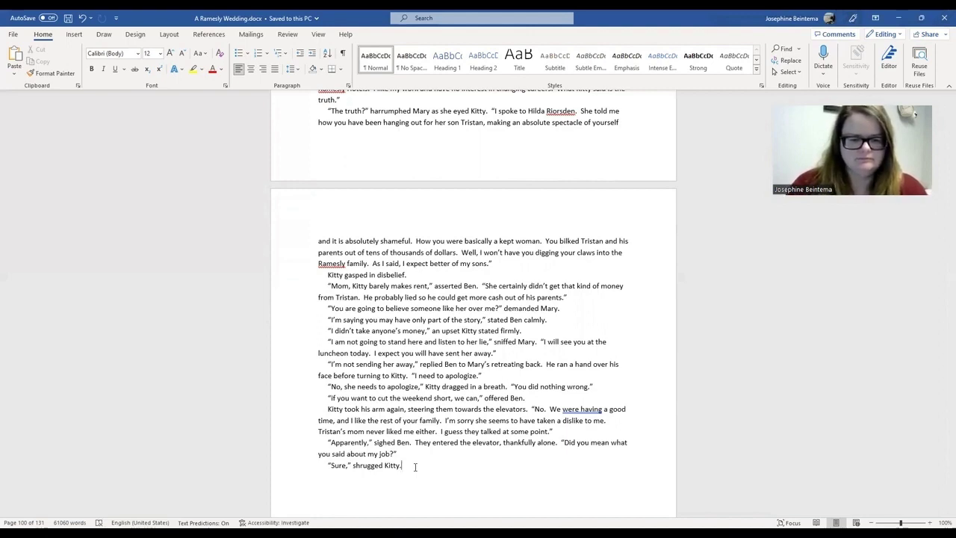
Step: Resume Kitty's reply in the same paragraph with an opening quotation mark and: You love what you do. I can tell
text(")
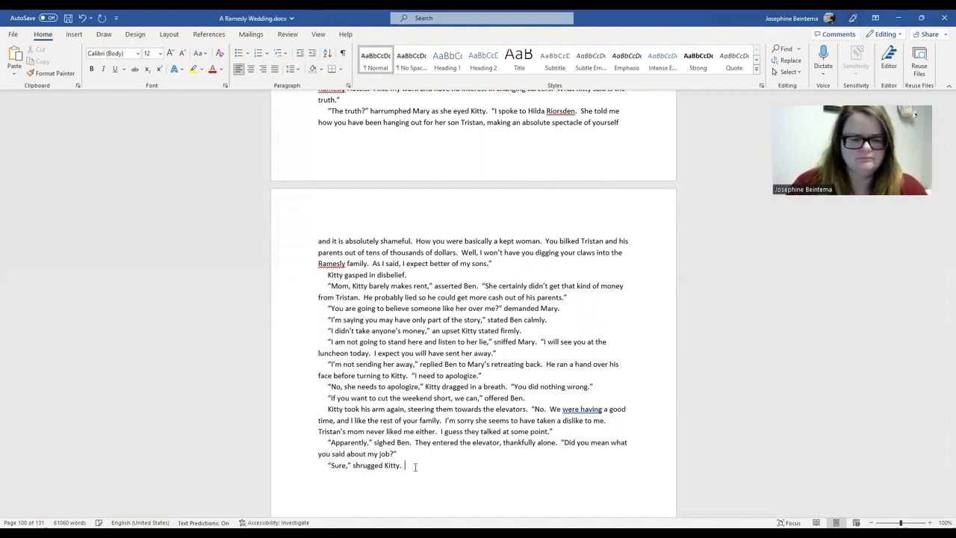
text(You loo)
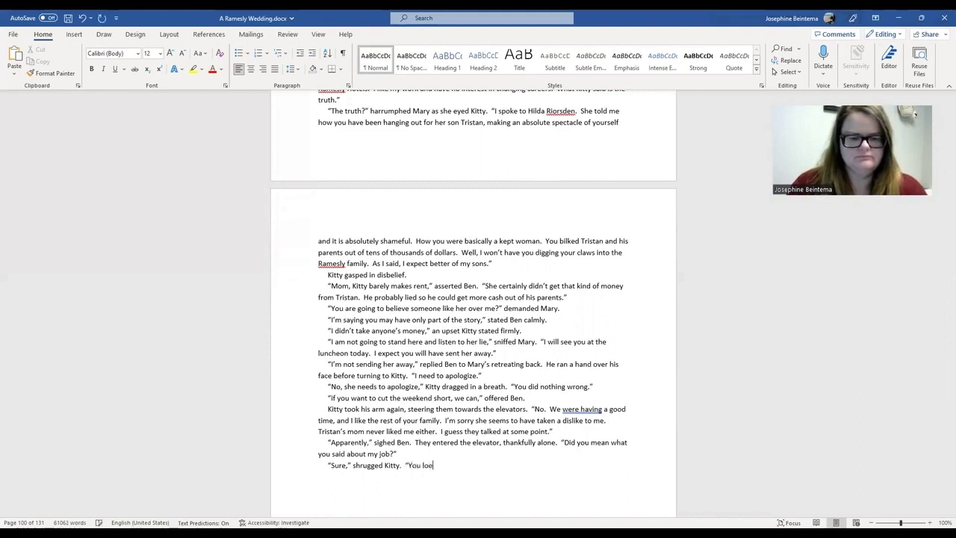
key(BackSpace)
text(ve what y)
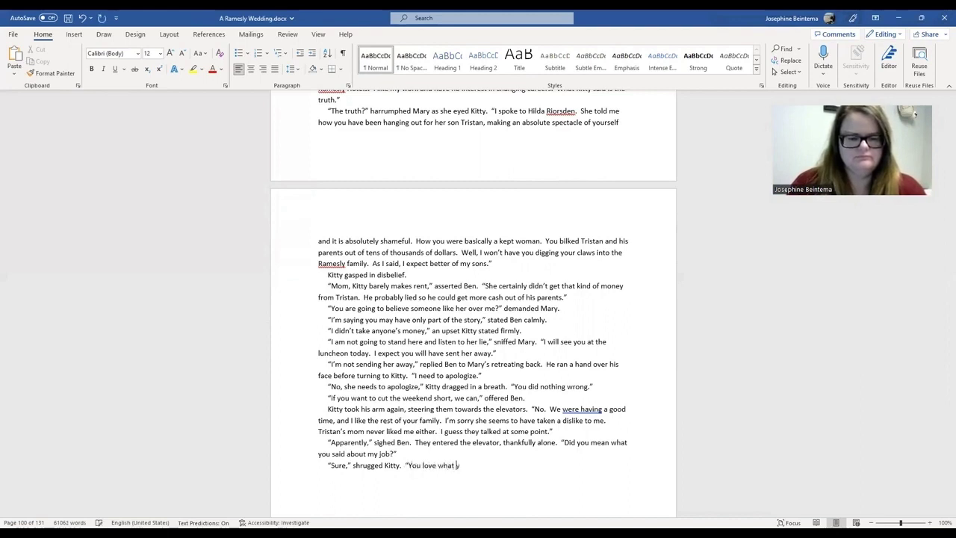
text(ou do.  I can tell.)
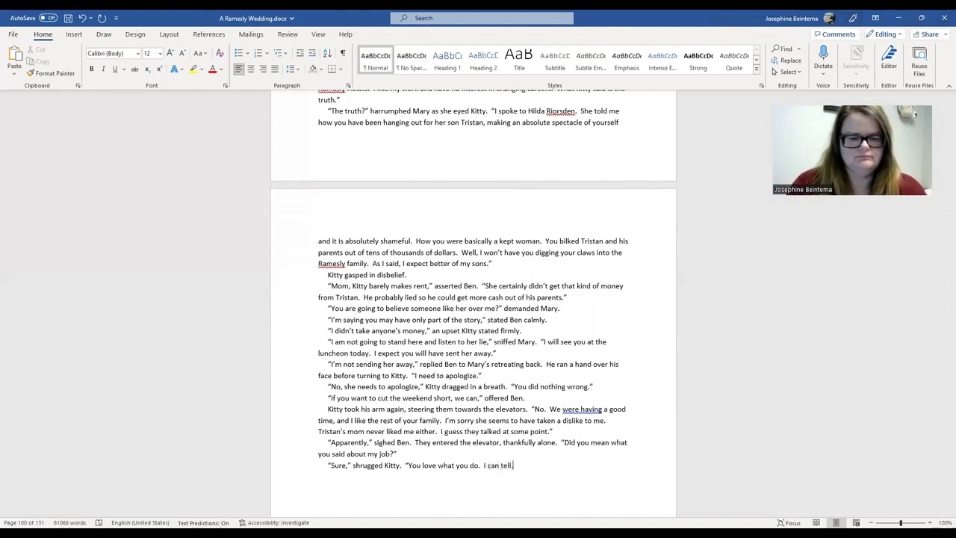
Step: Continue Kitty's speech with: I would never want you to change something that makes you happy just to chase a few more dollars
text(  I would)
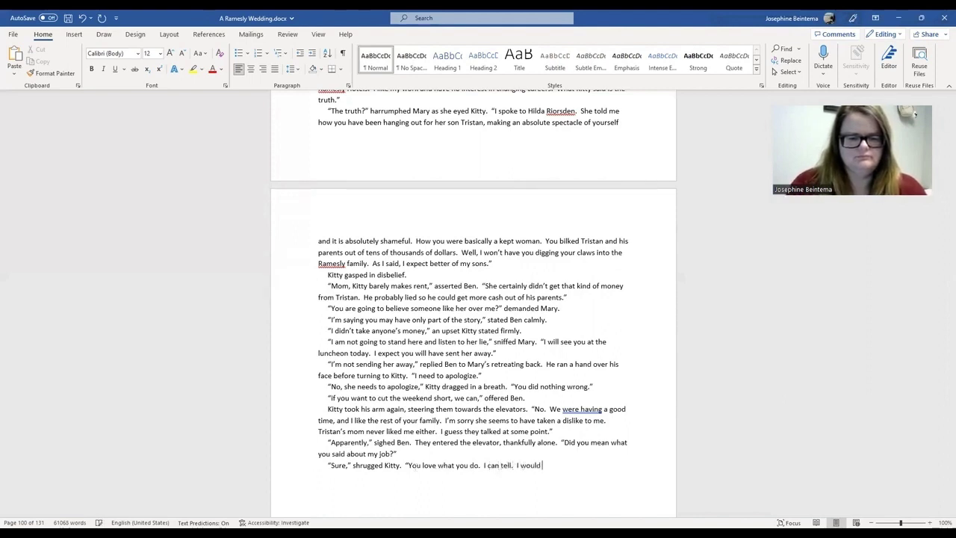
text( never want you to )
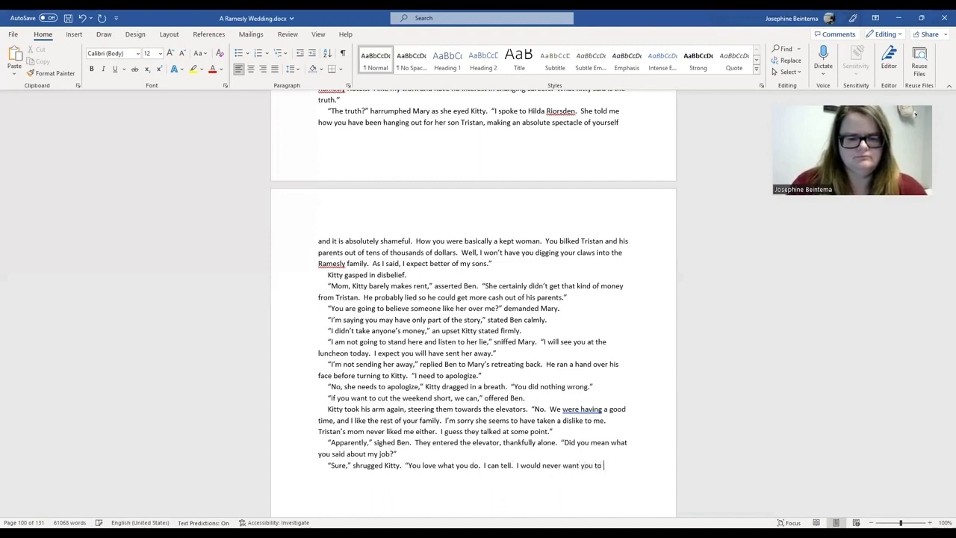
text(change someth)
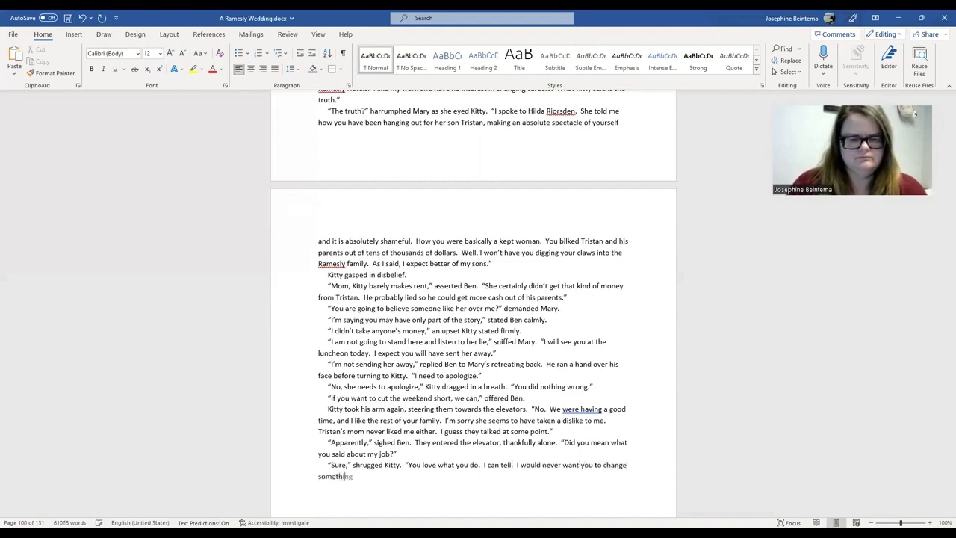
text(ing that m)
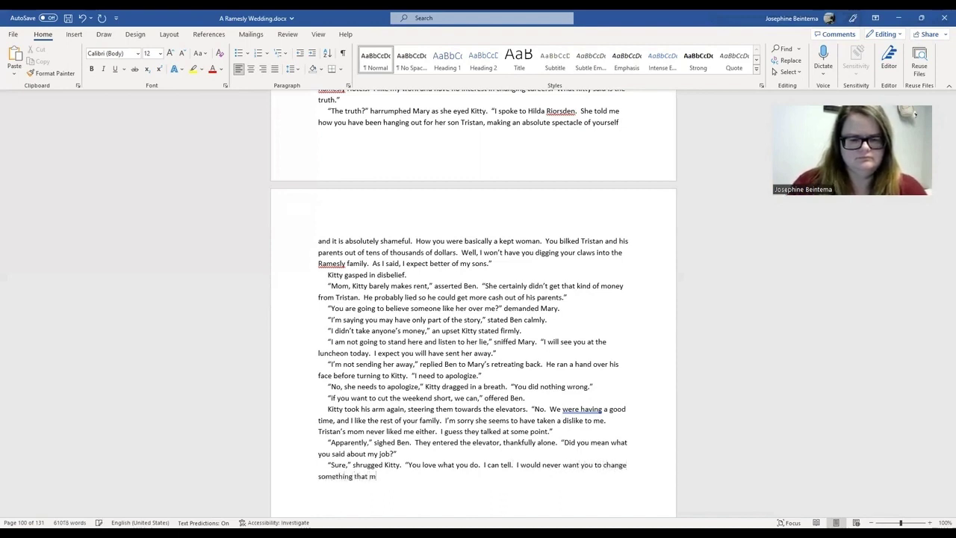
text(akes you happy j)
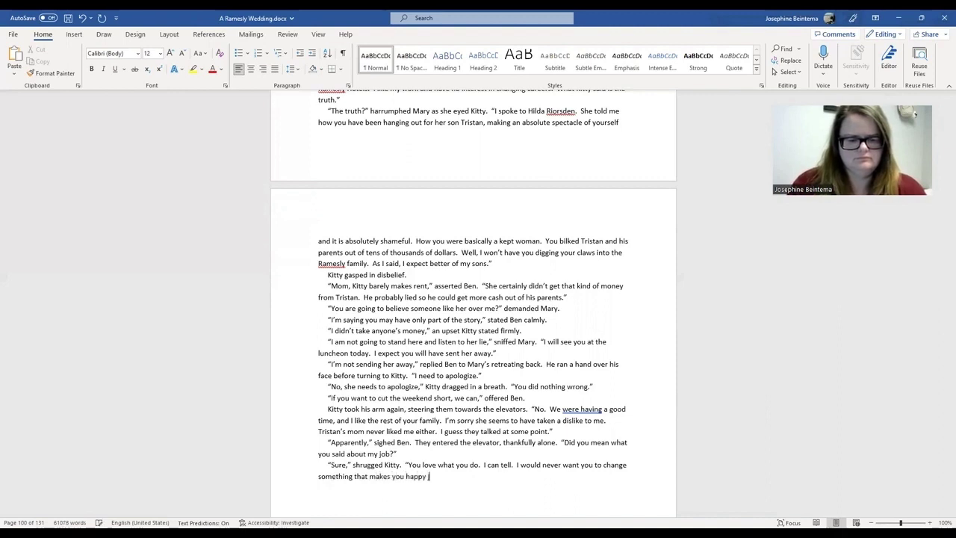
text(ust to clase a f)
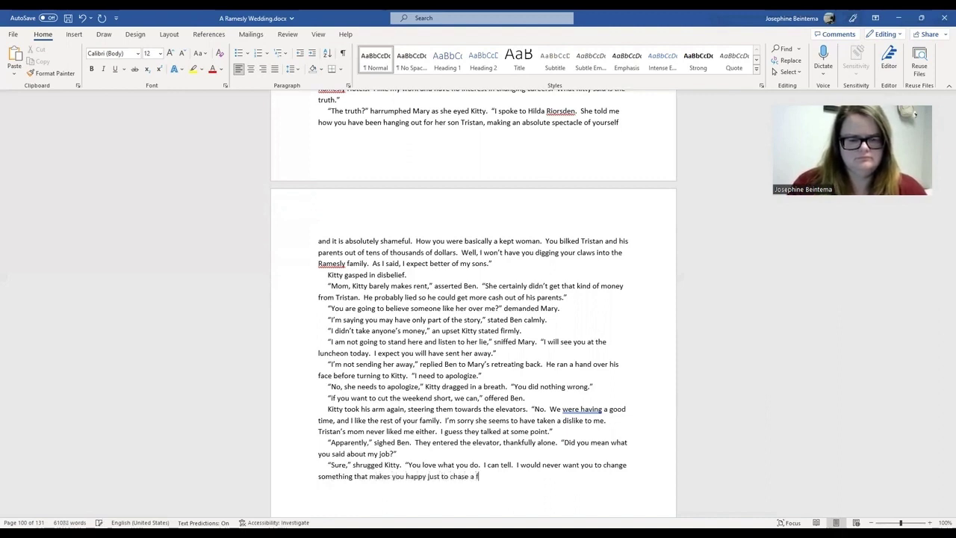
text(ew more dollars.  )
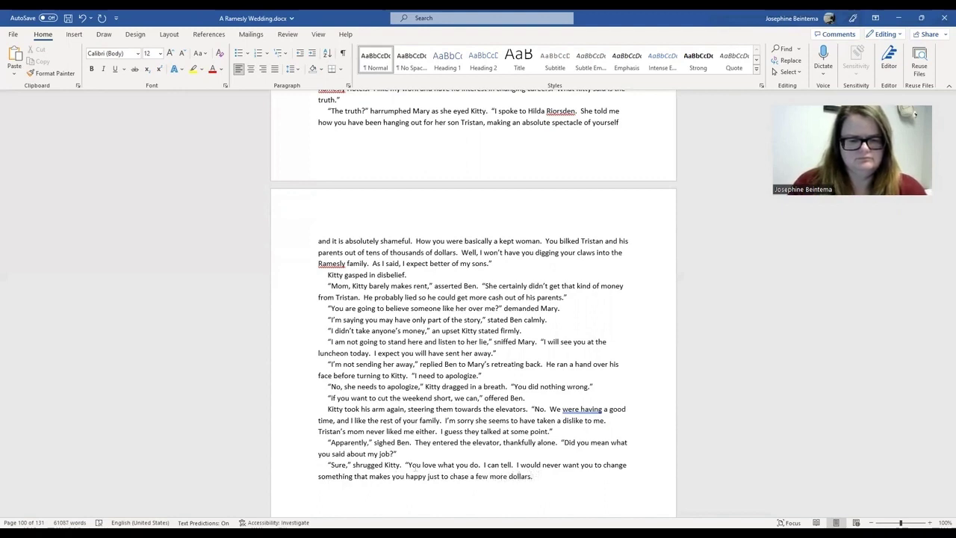
Step: Start the next sentence of Kitty's speech with: Your brothers might make more money than you, but
text(Your brothers might )
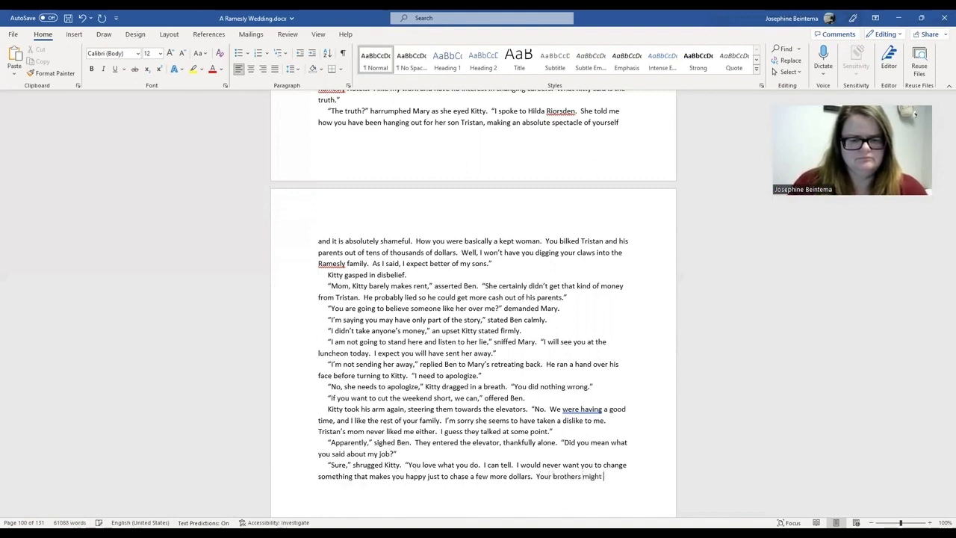
text(make more money)
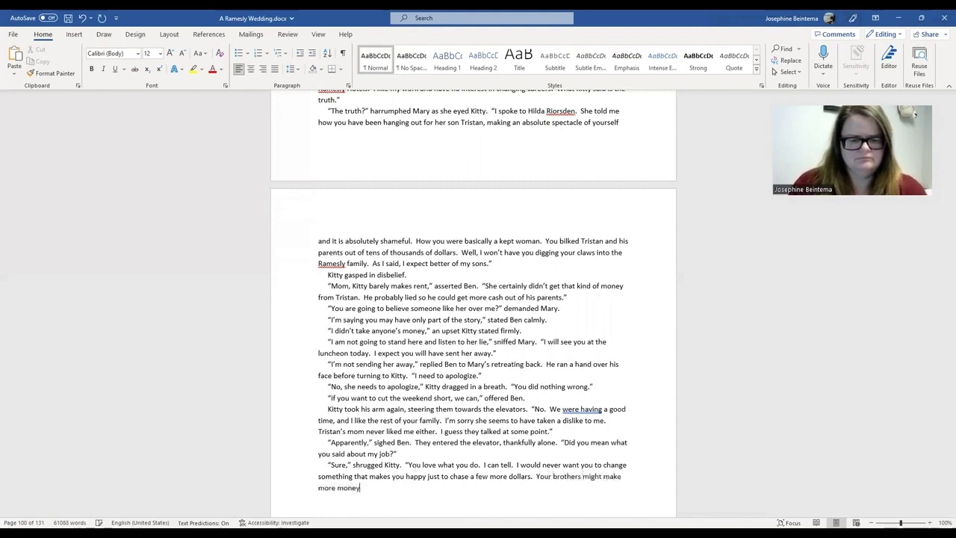
text( than you, but)
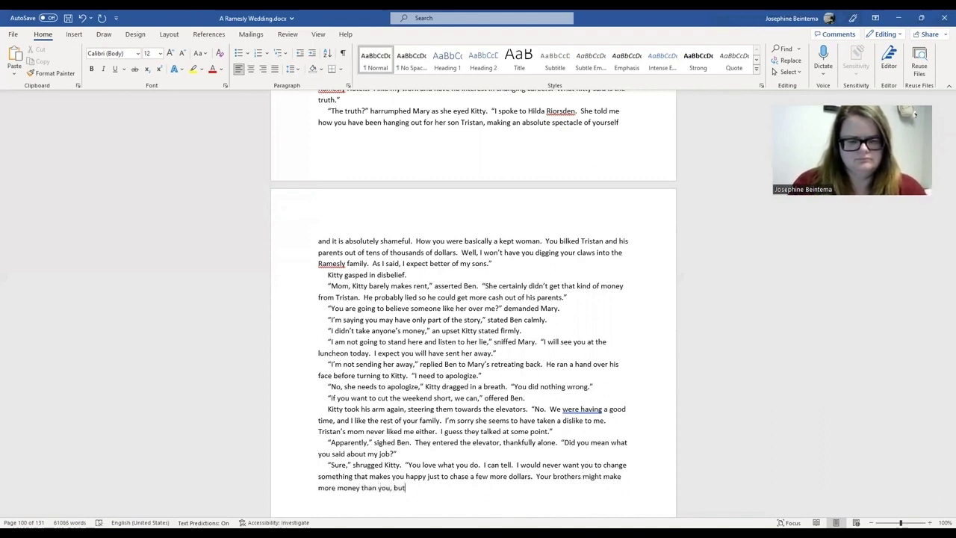
Step: Complete the sentence about Ben's brothers with: if doing what they do won't make you happy, then you should stay as you are
text( if they)
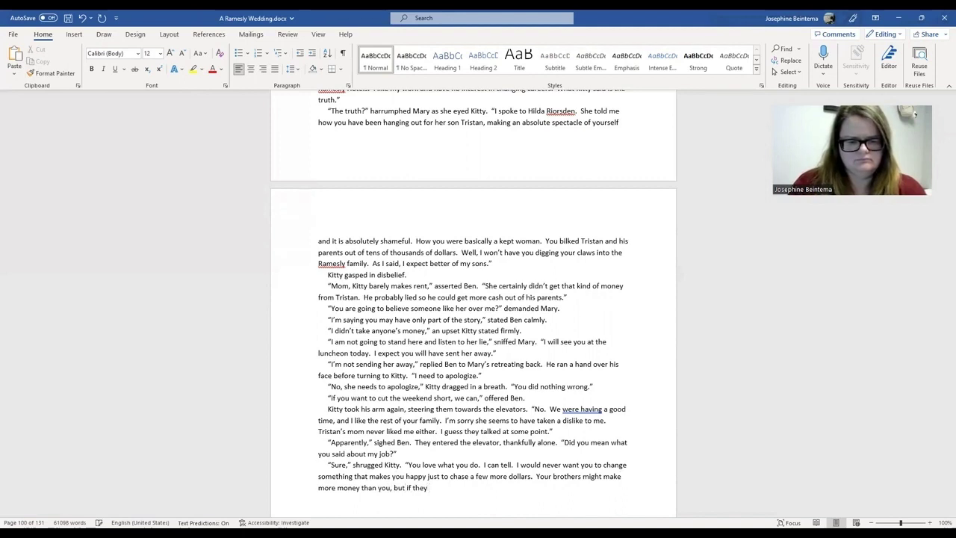
key(BackSpace)
key(BackSpace)
key(BackSpace)
key(BackSpace)
text(do)
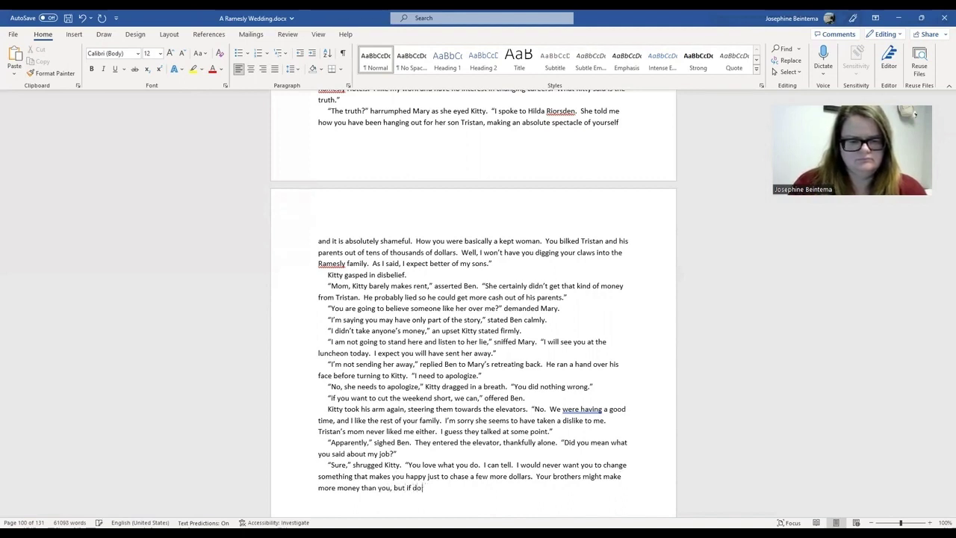
text(ing what they do )
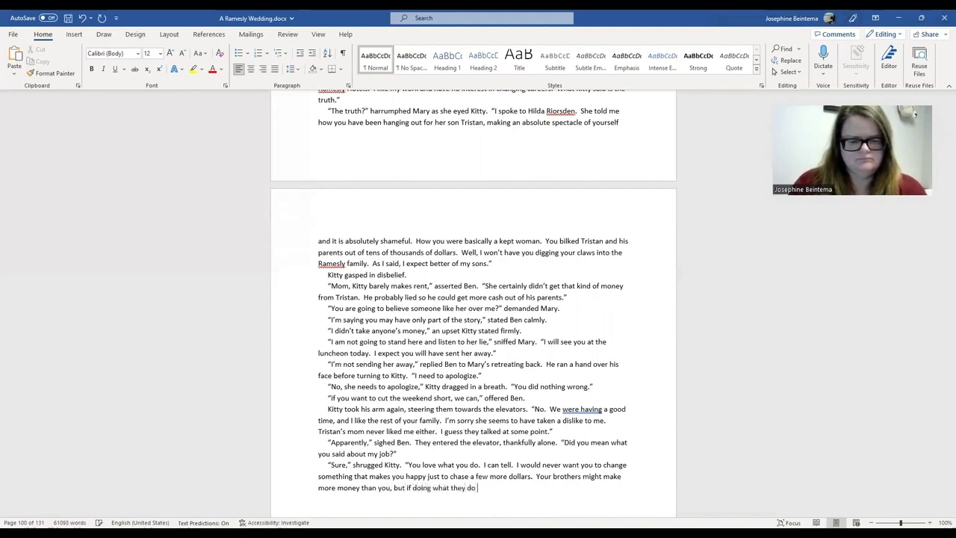
text(won't make you)
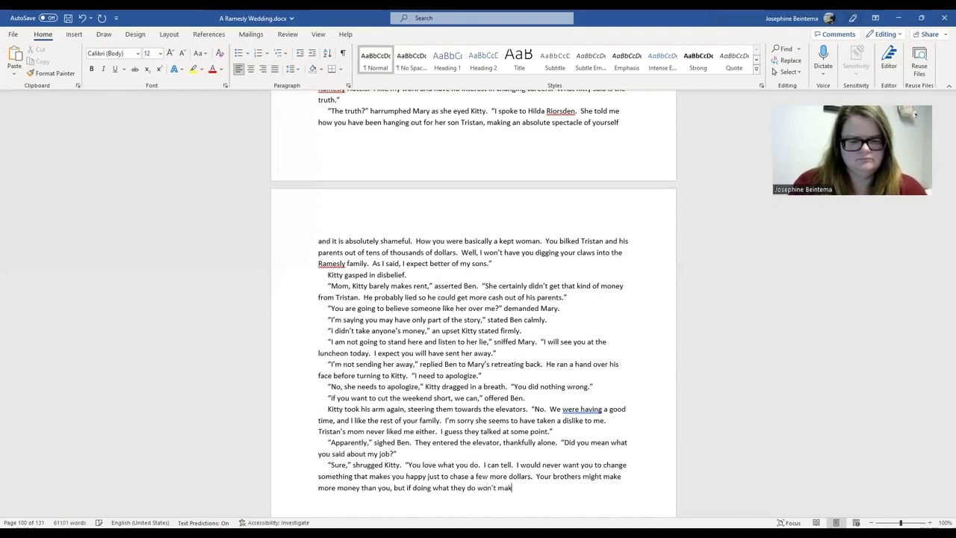
text( happy, then )
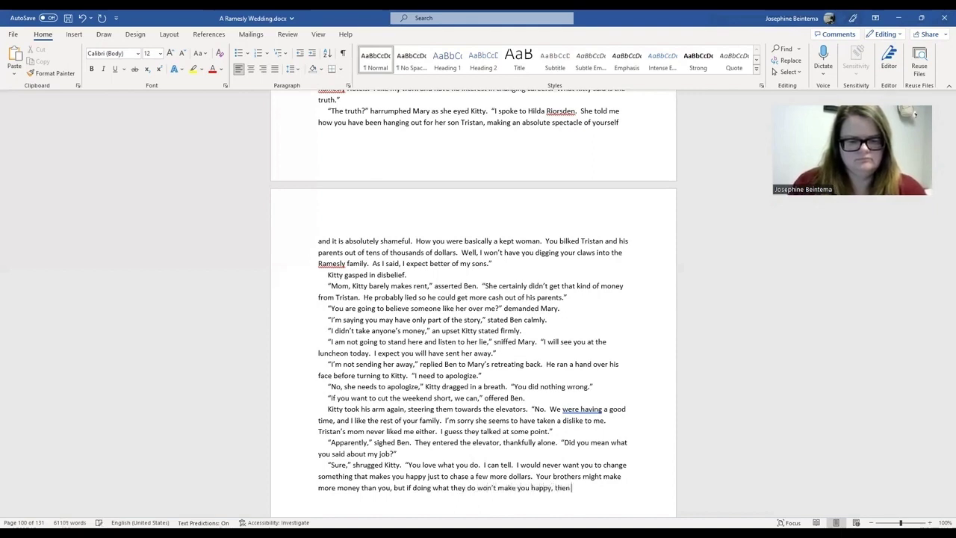
text(you sh)
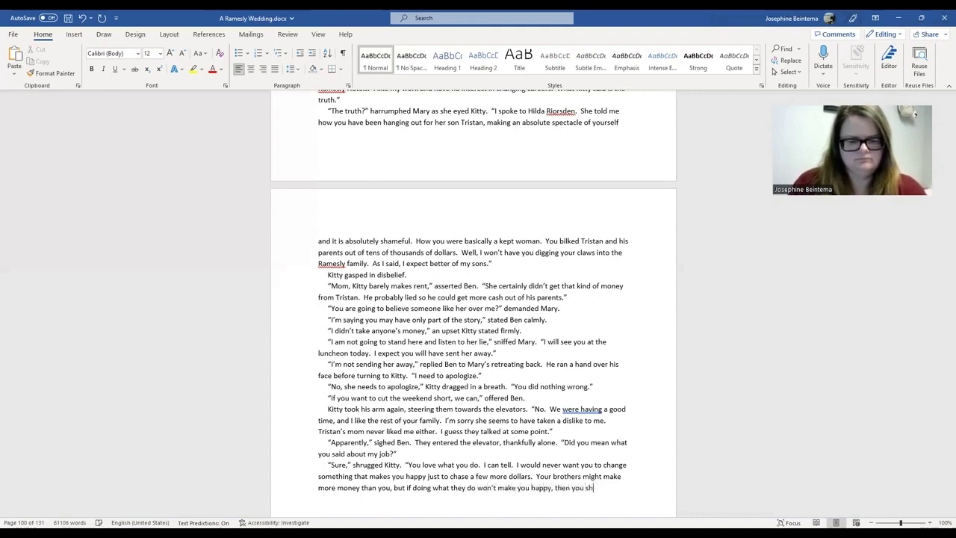
text(ould stay as you are)
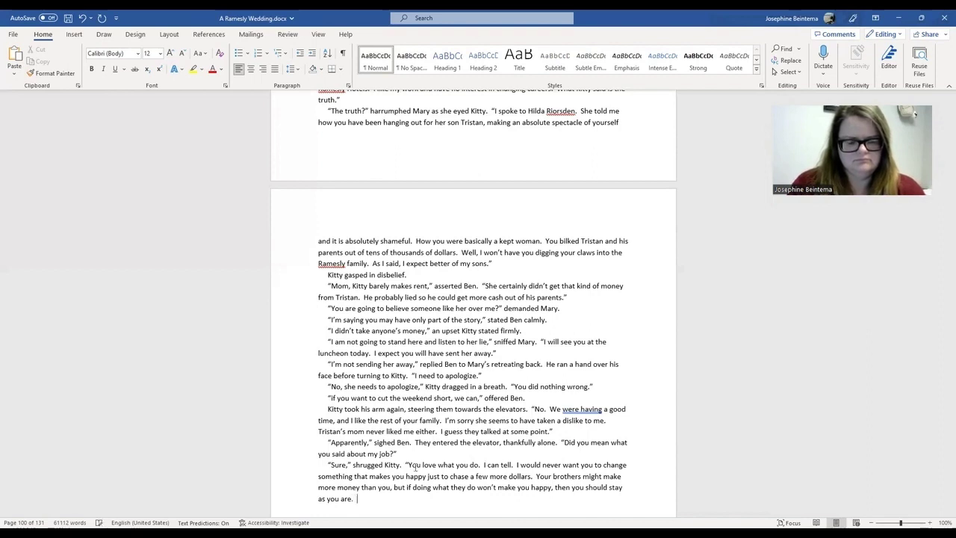
Step: Continue Kitty's speech with: Your bills always seem to get paid so it isn't like you are hurting financially
text(Your)
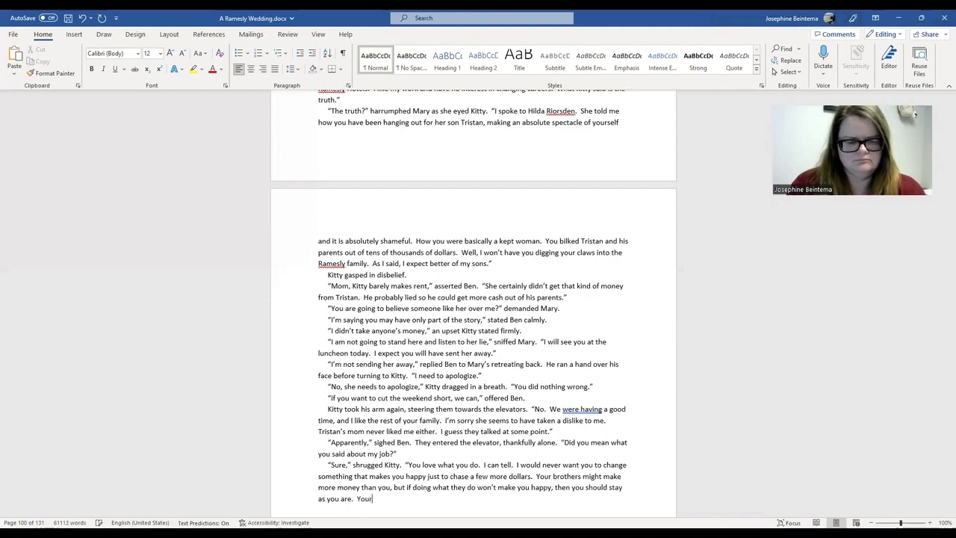
text( bills alwa)
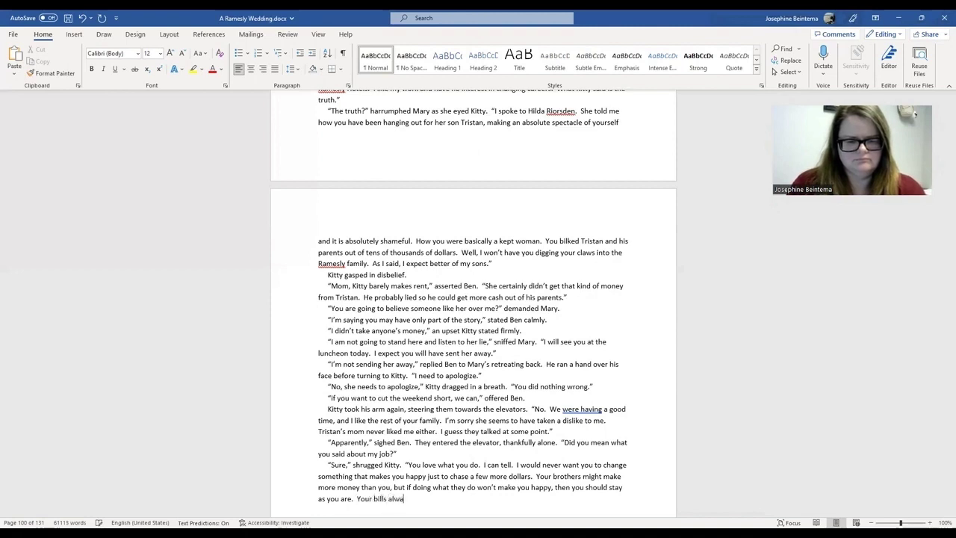
text(ys seem to get pa)
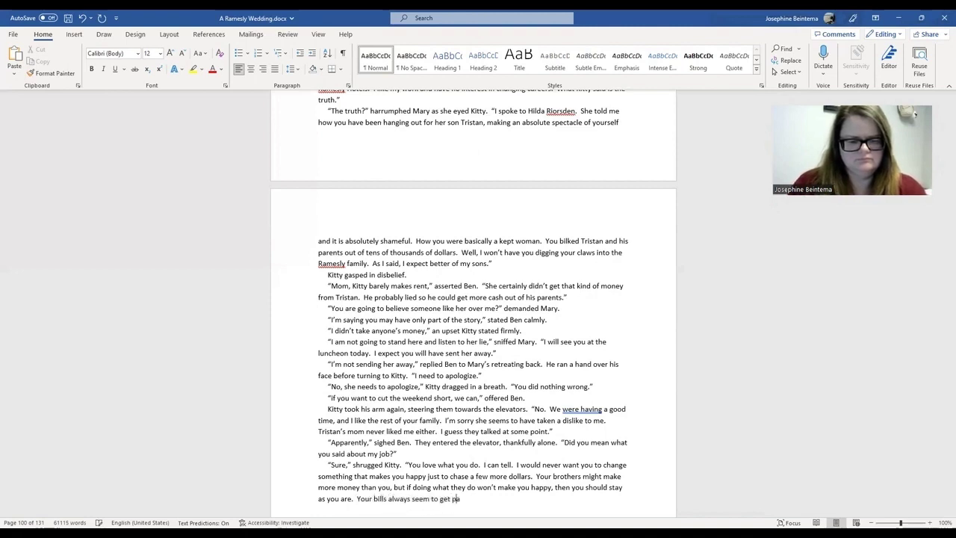
text(id so it isn'tlike you are hurting)
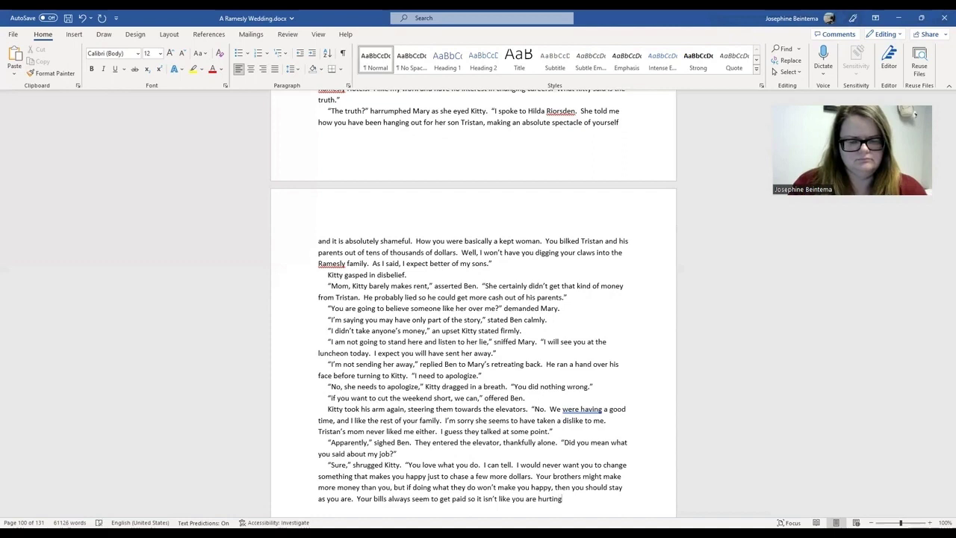
text( financially.)
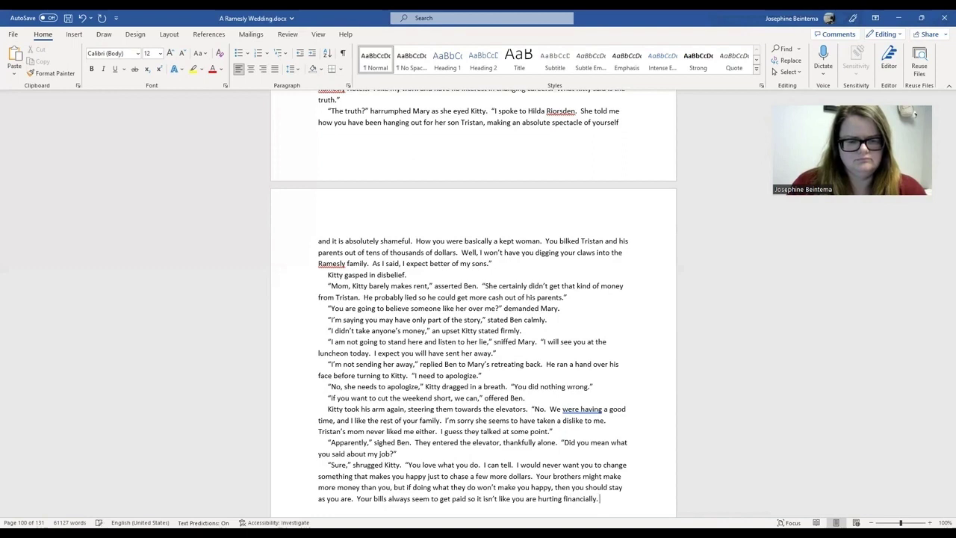
Step: End Kitty's speech with: Sometimes, I envy you a little
text(Sometim)
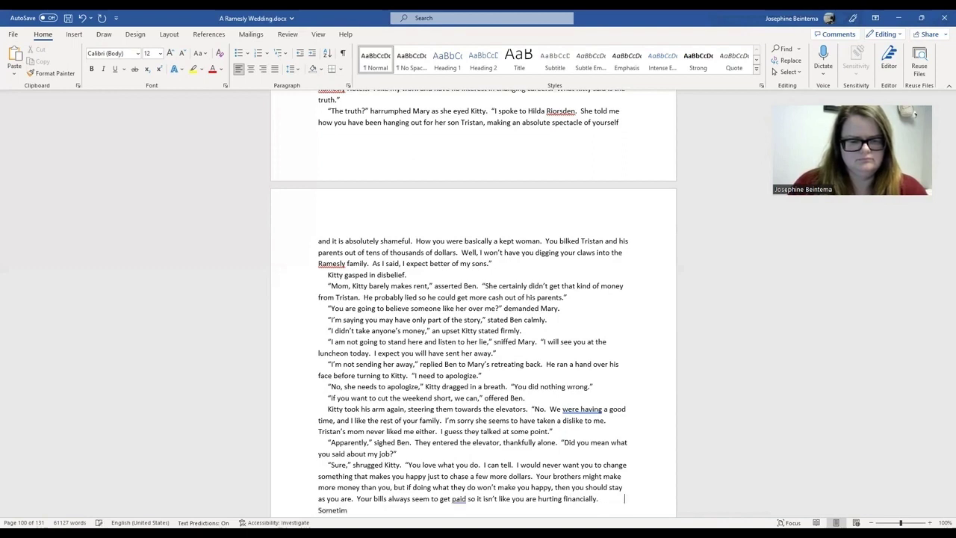
text(es, I env)
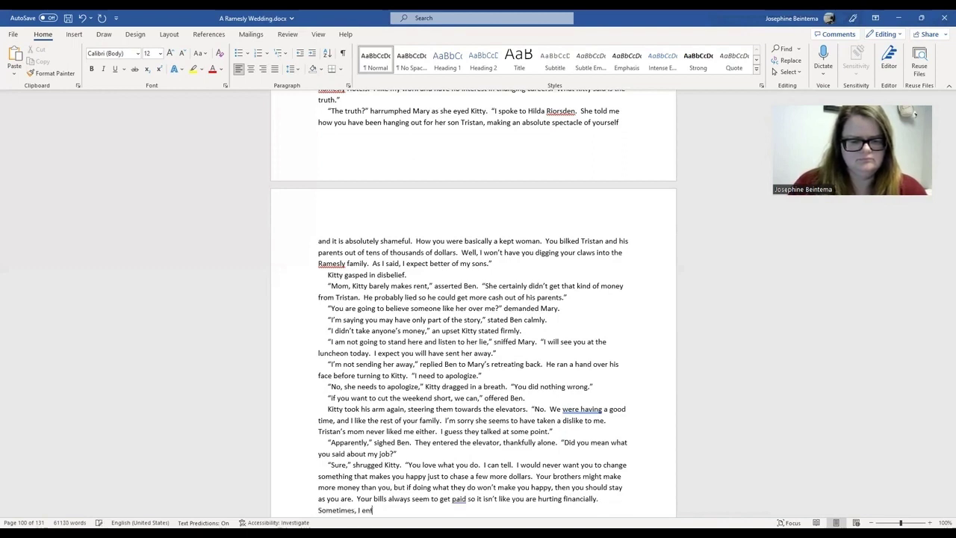
text(y you a little.)
text(")
Step: Add Ben's reply as a new paragraph: “You do?” asked Ben, surprised at Kitty's admission
key(Return)
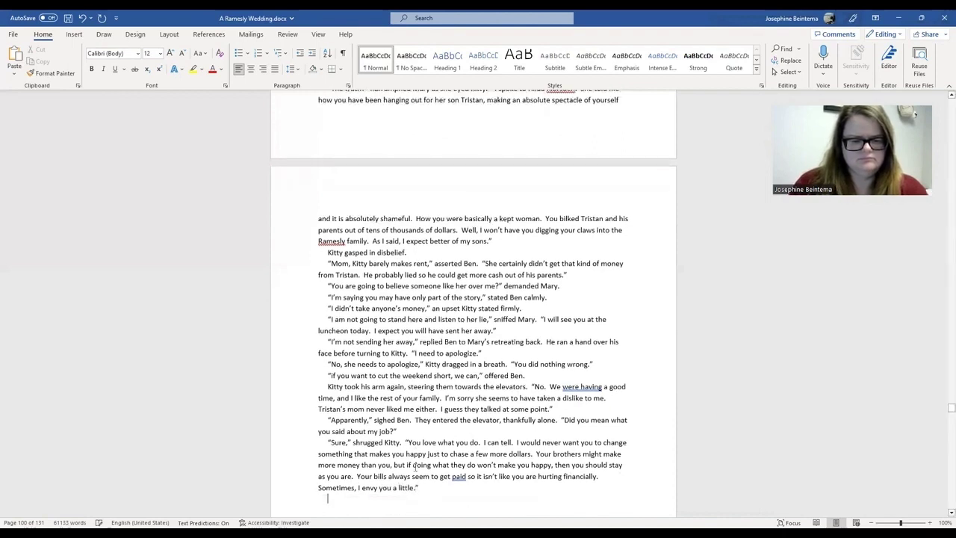
text("You d)
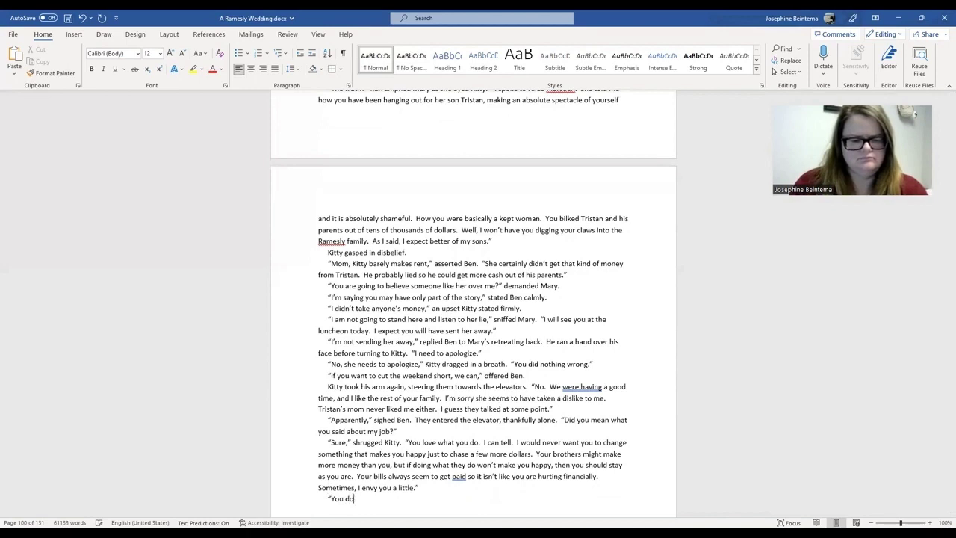
text(o?" asked Ben, surprised at Kitty's admission")
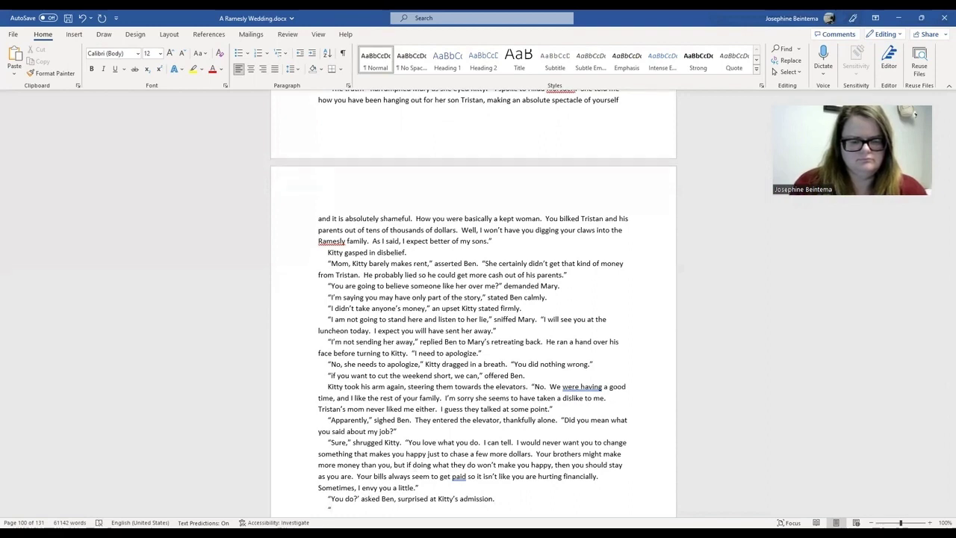
Step: Start Kitty's answer in a new paragraph with: “I wish I had a job that I loved,” admitted Kitty
text(I wish I had)
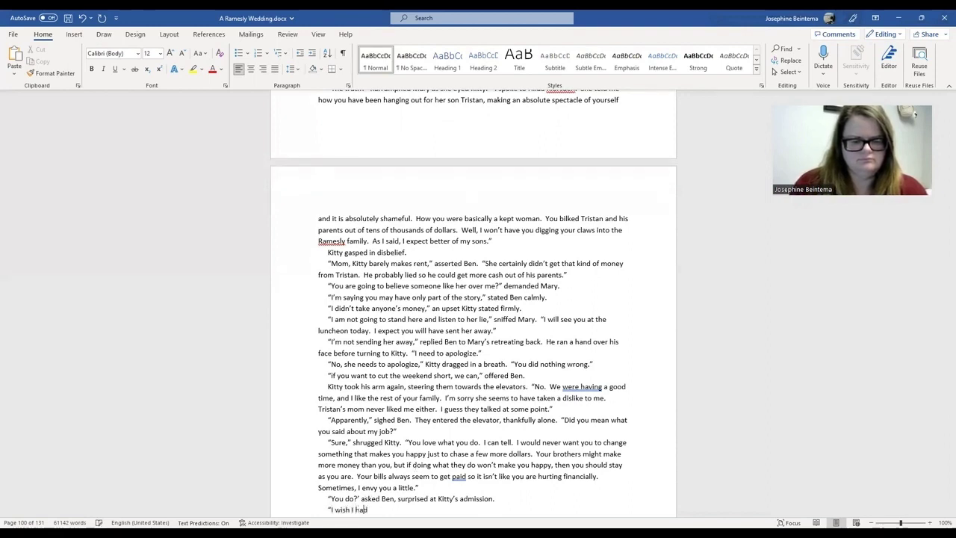
text( a jo)
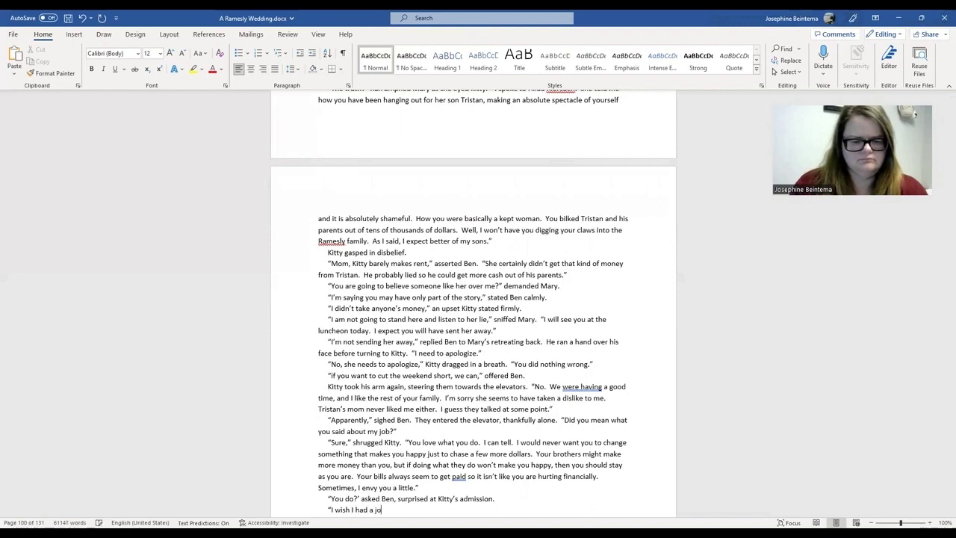
text(b that I loved)
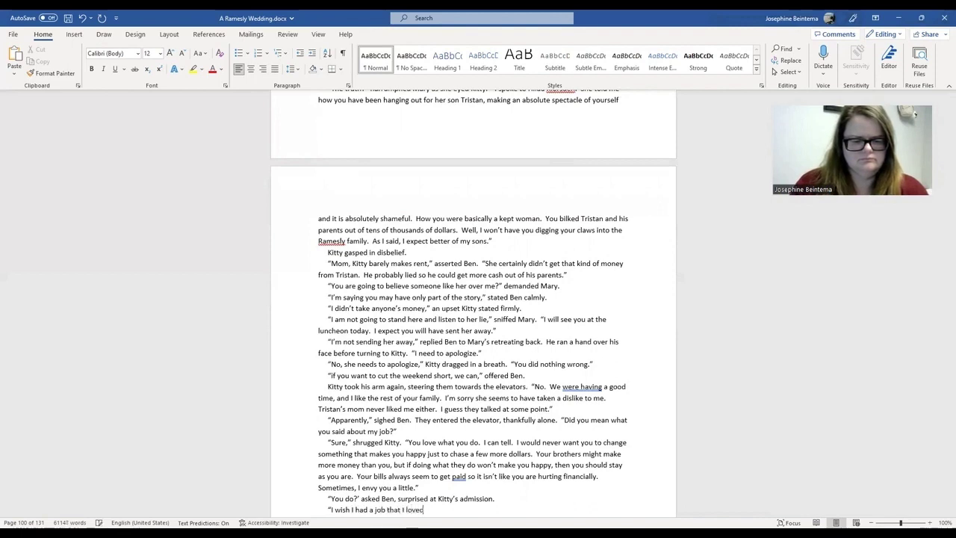
text(," shrugged K)
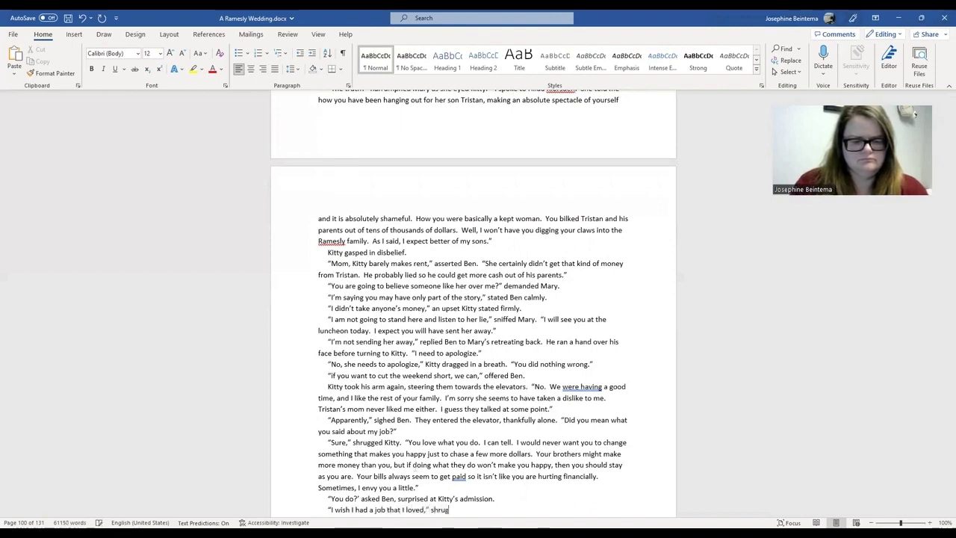
key(BackSpace)
key(BackSpace)
key(BackSpace)
key(BackSpace)
key(BackSpace)
key(BackSpace)
key(BackSpace)
key(BackSpace)
key(BackSpace)
text(ad)
text(mitted Kt)
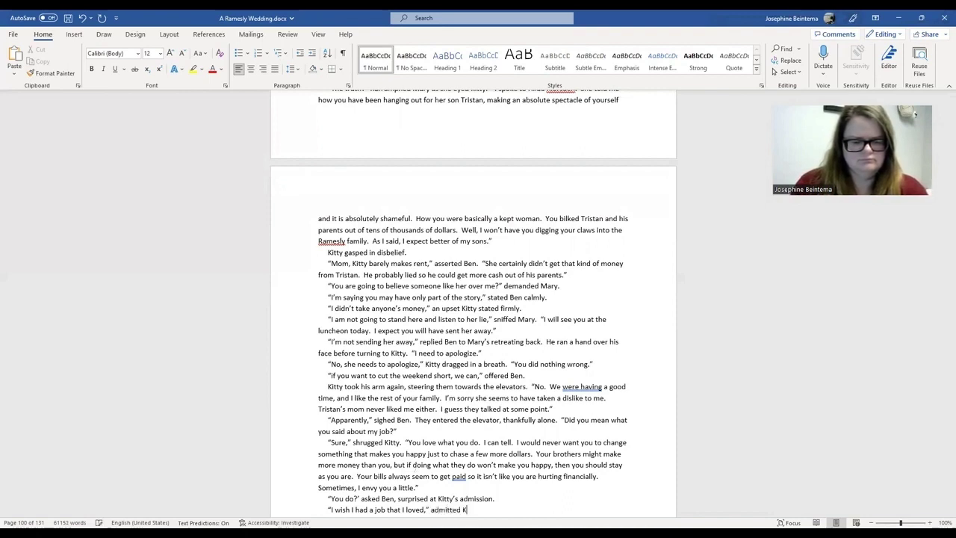
key(BackSpace)
text(itty.  “)
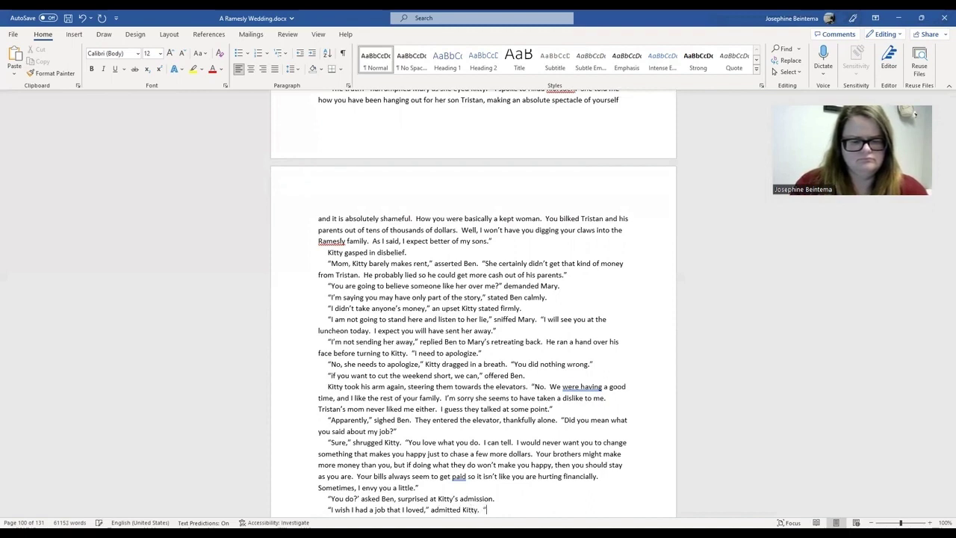
Step: Continue Kitty's answer with: “It's not that I don't like working, I just get paid so little, I'm always behind
text(  "It's not that )
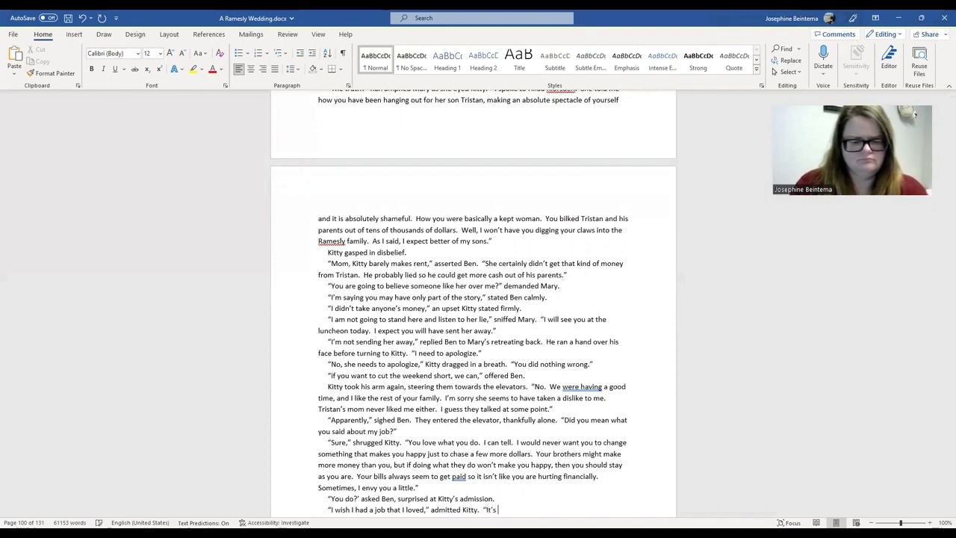
text(I don't like work)
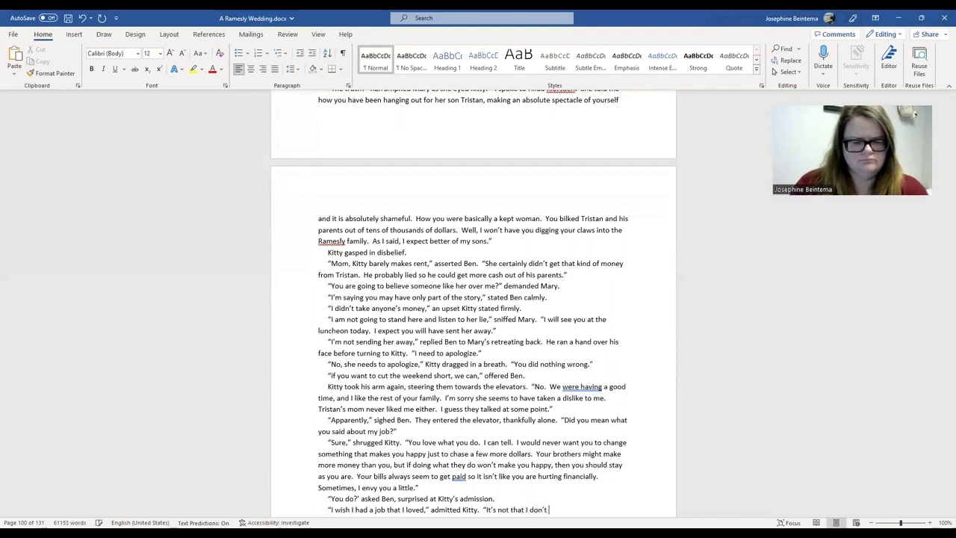
text(ing, I)
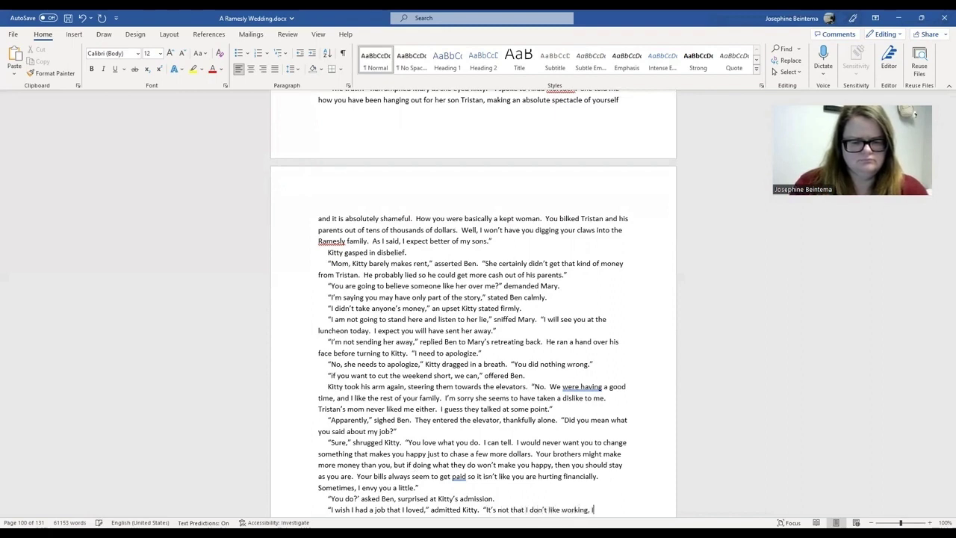
text( just get paid so lit)
text(tle, )
text(I'm always be)
text(hind)
text(.  A)
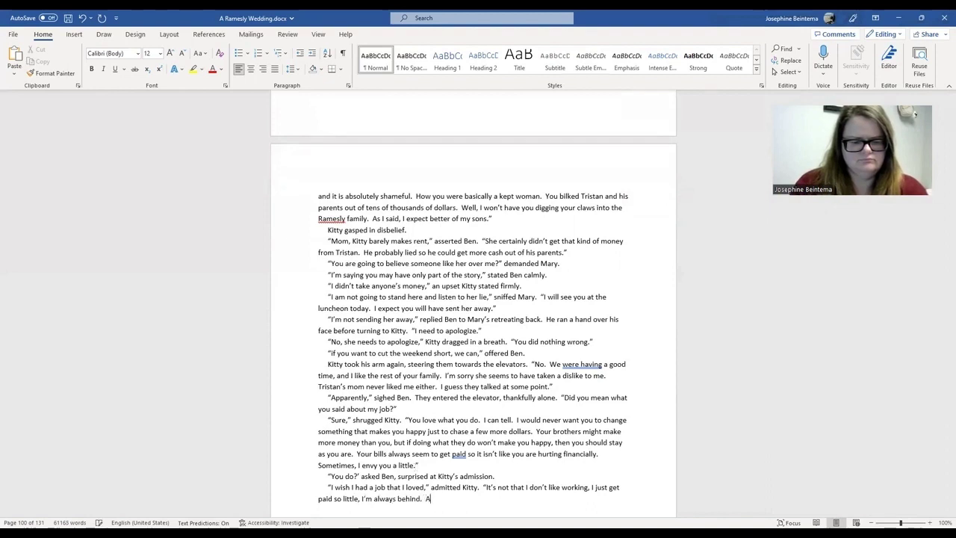
Step: Continue Kitty's answer with: Also, I don't know what I want to do. I'm not talented like you
text(lso, I don't know what)
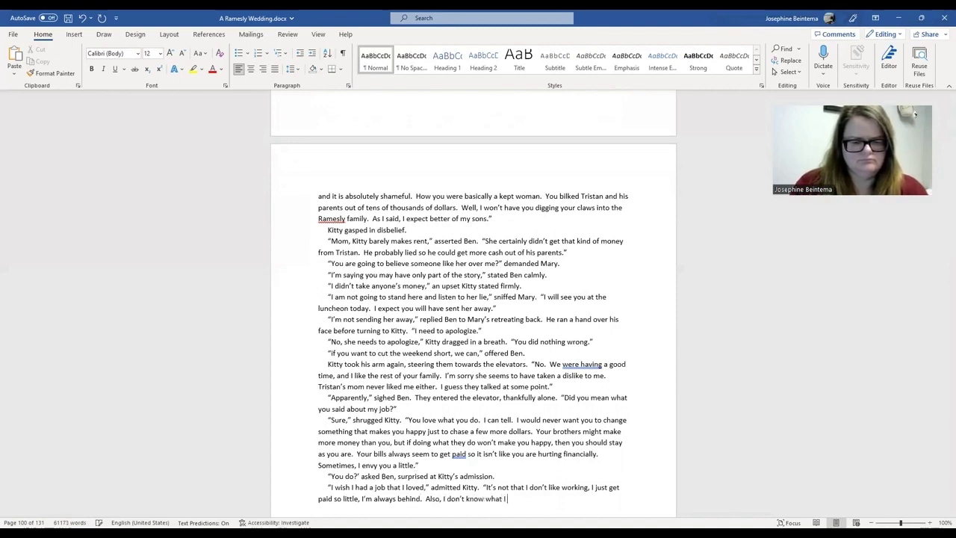
text( I want to do.  I'm not talented like)
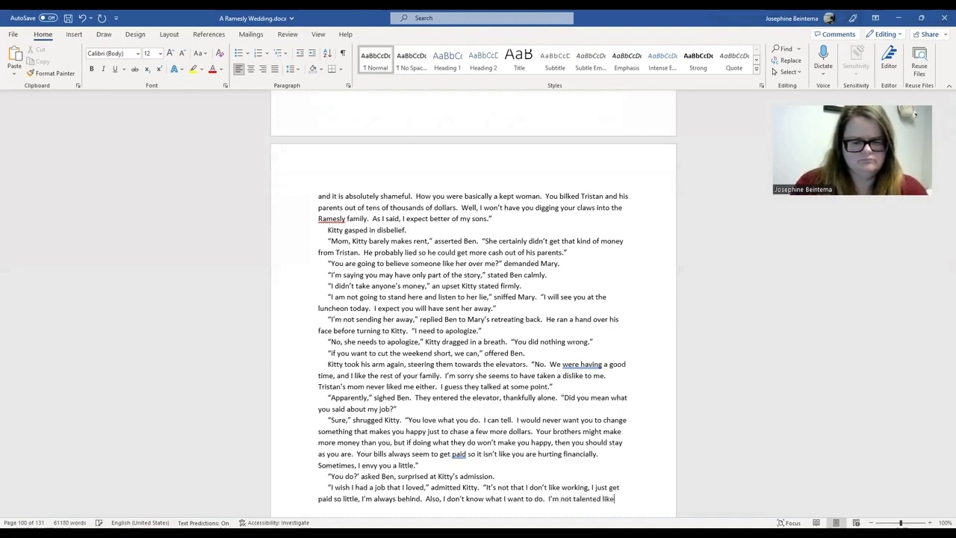
text( you.)
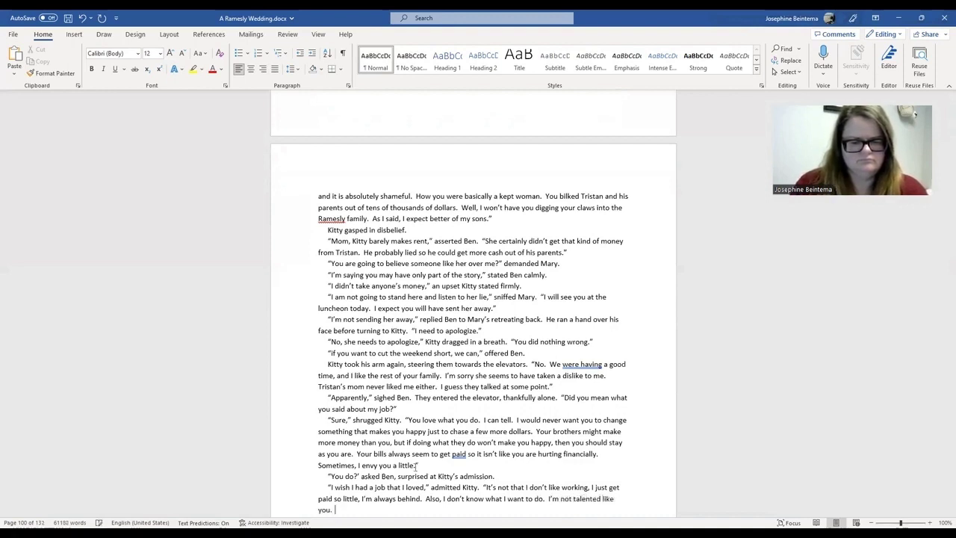
Step: Continue Kitty's answer with: I just want to have some kids, and take care of my own little family
text(  I just wa)
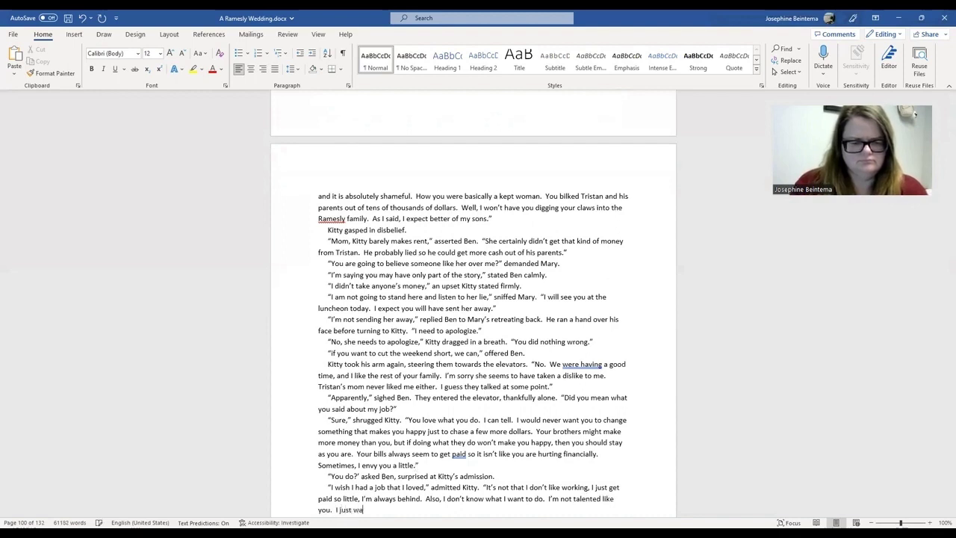
text(nt to have some kids)
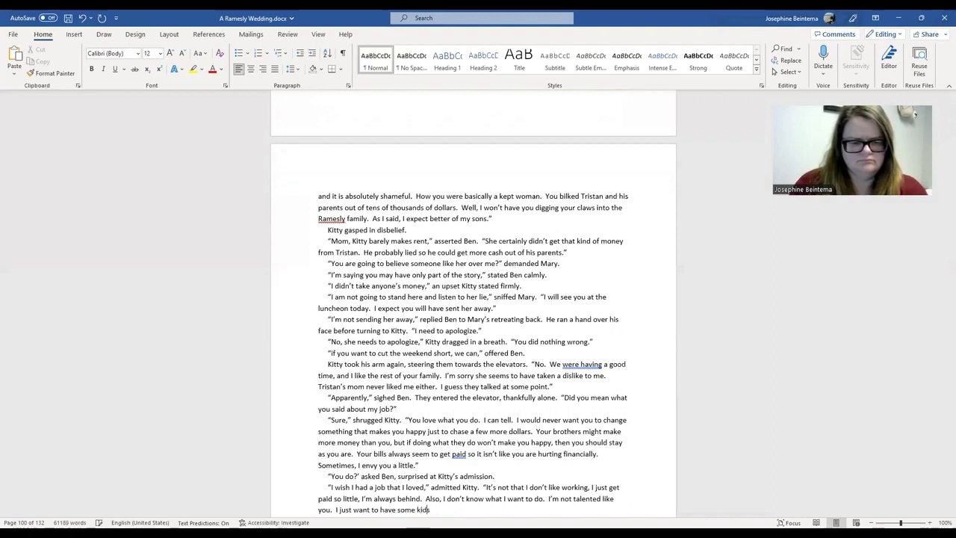
text(, and t)
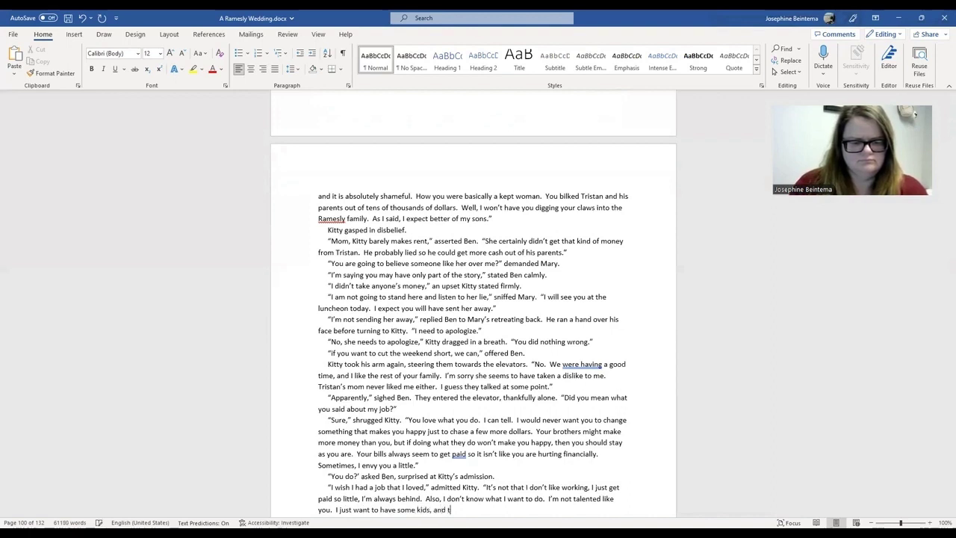
text(ake care of my)
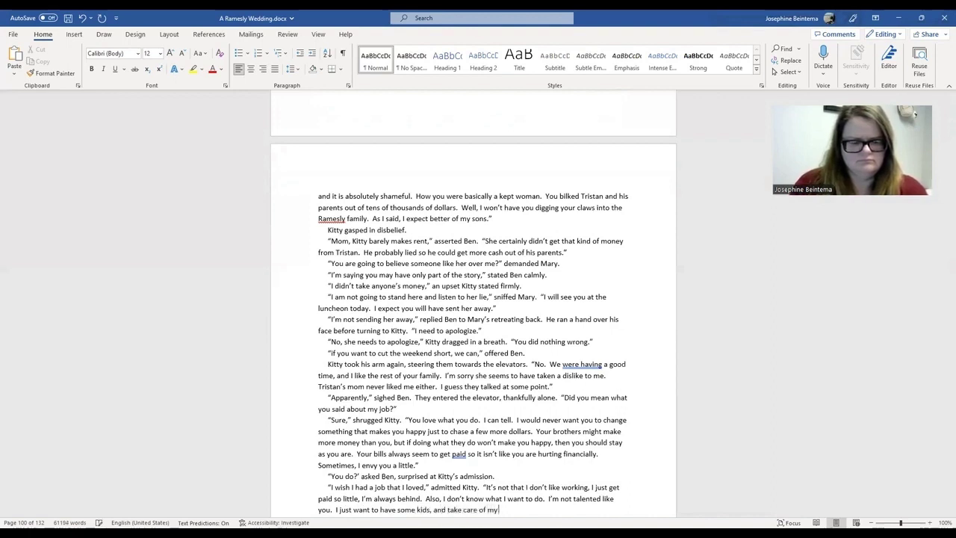
text( own little family.)
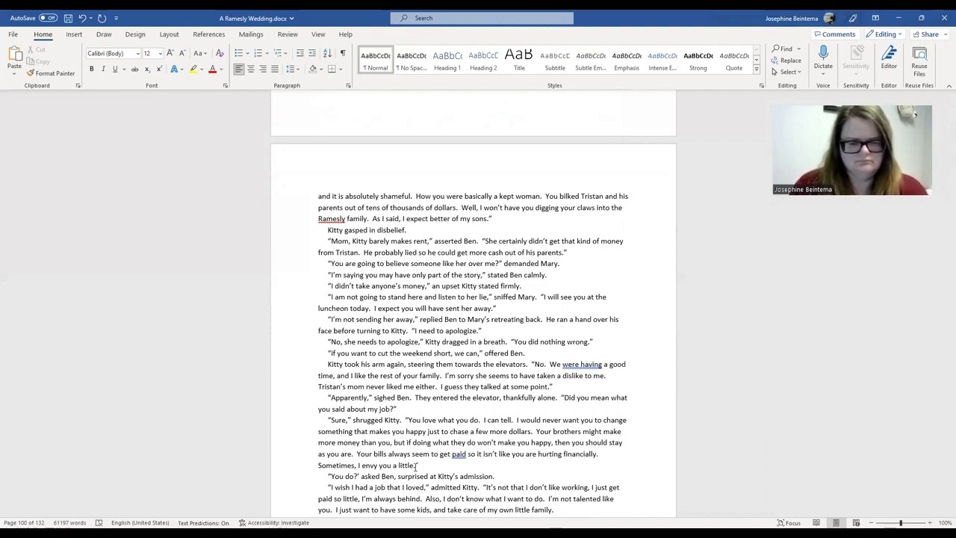
Step: Add "as a career" after "what I want to do" and end Kitty's answer with: Most people think that's outdated.”
click(548, 499)
key(BackSpace)
text(as a career.)
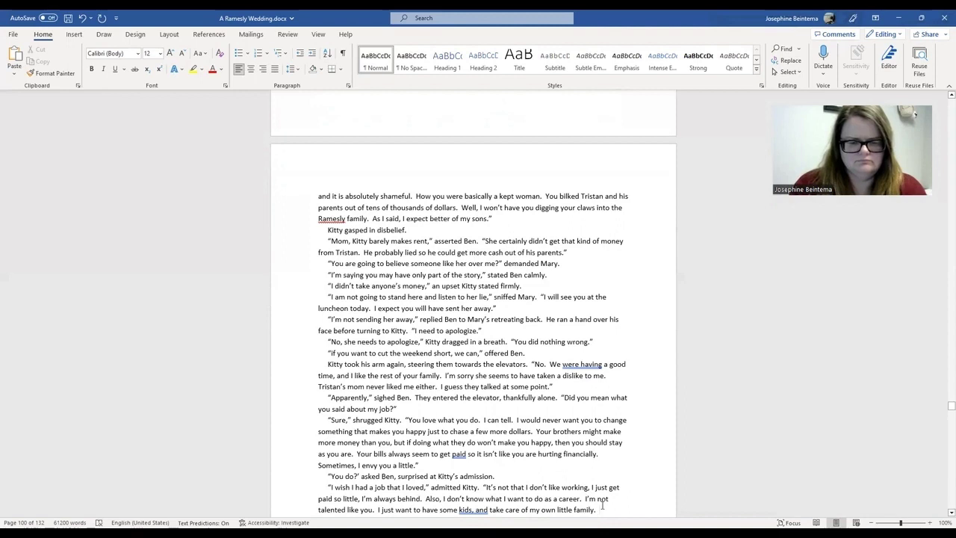
text(Most people think that's outdated.")
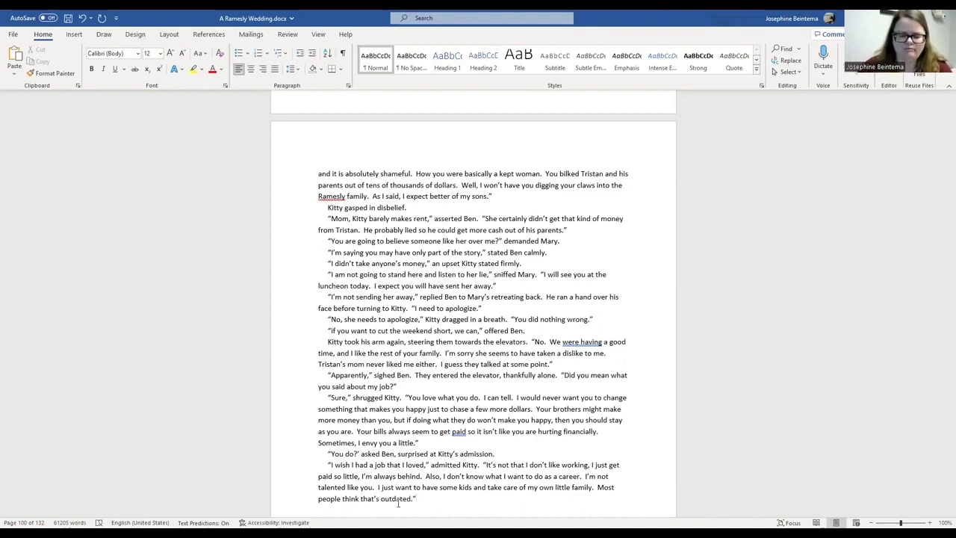
Step: Add Ben's paragraph: “I think it's nice,” mentioned Ben as they got off the elevator and headed towards their rooms
key(Return)
text("I think that)
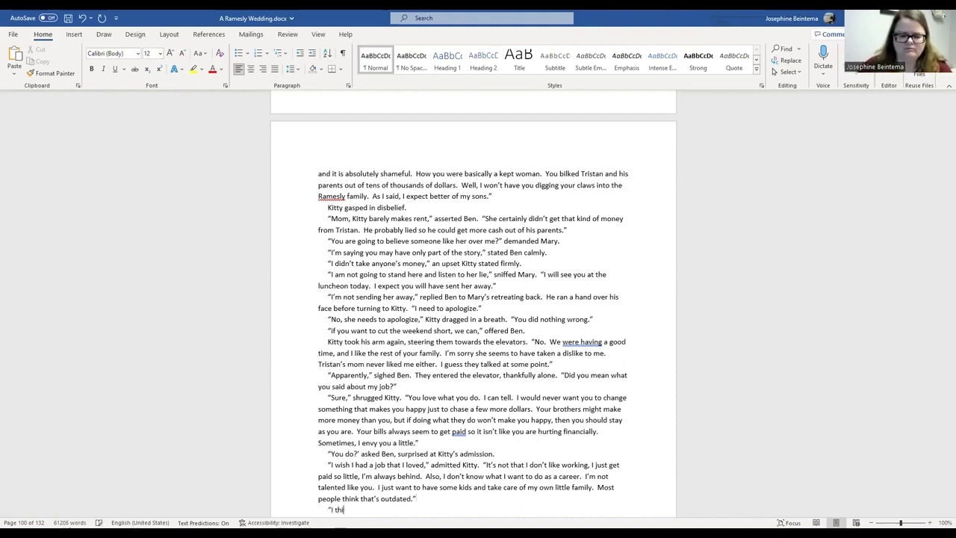
key(BackSpace)
key(BackSpace)
key(BackSpace)
key(BackSpace)
text(it's nice.")
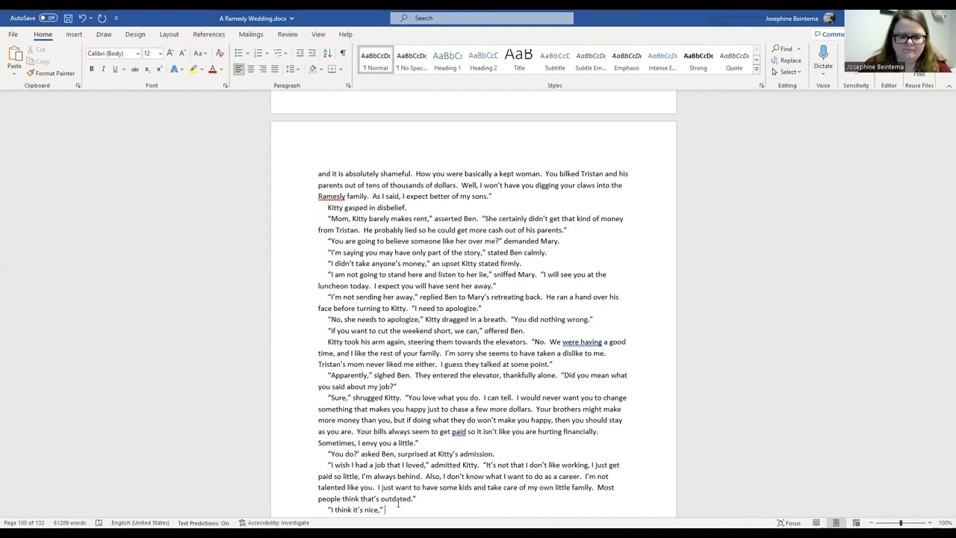
text(mentioned Ben)
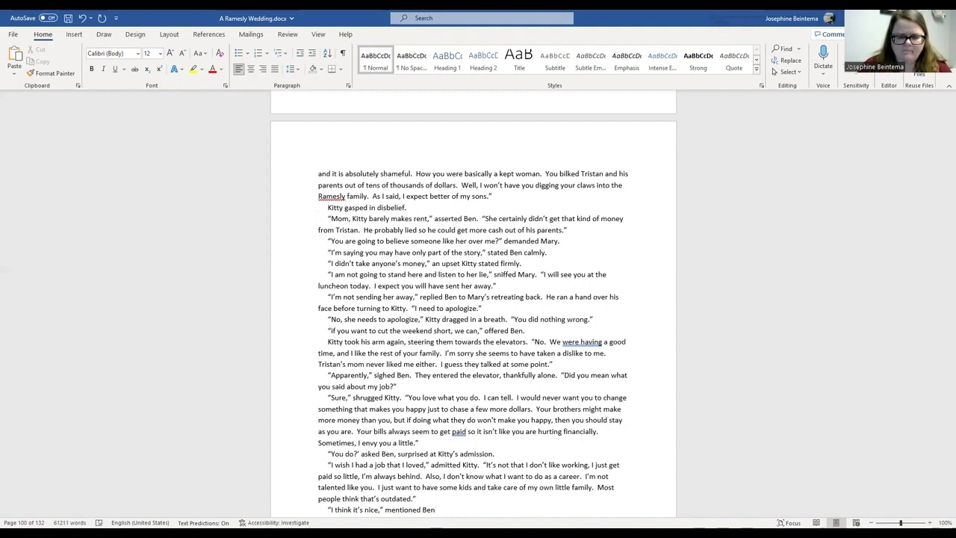
text(as they got c)
key(BackSpace)
text(off the elevator and headed towards their rooms.  ")
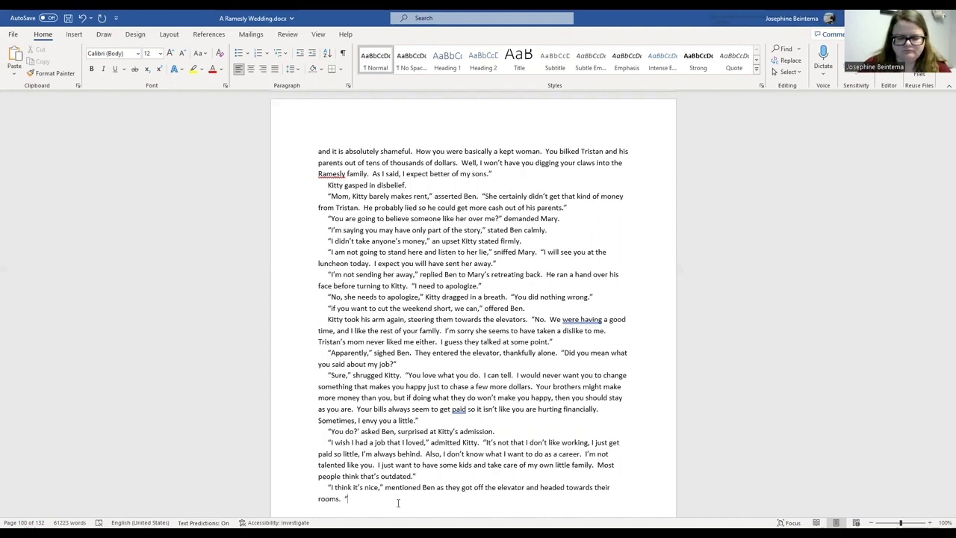
Step: Continue Ben's reply with: “My mom didn't have a career. She does charity work, but I don't recall her ever having a job
text(My)
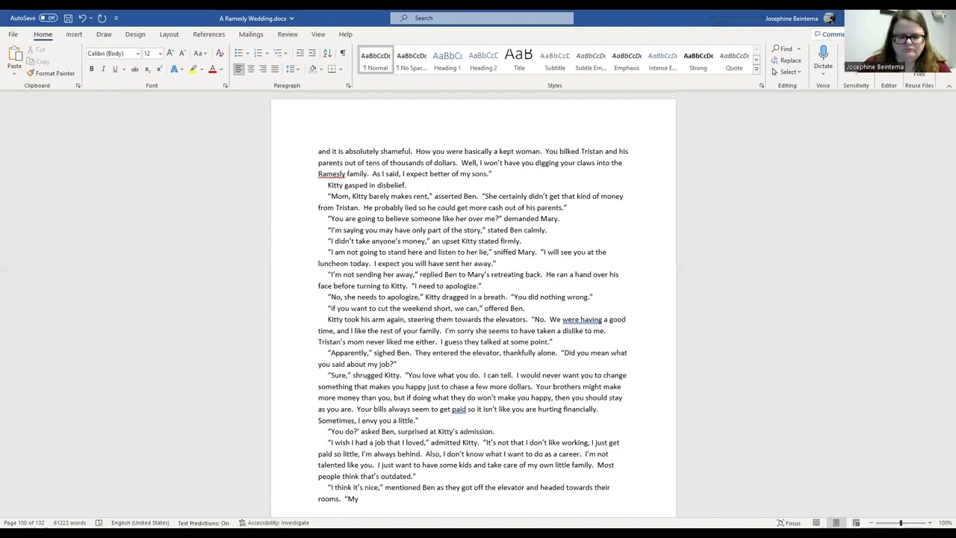
text( mom didn't have a)
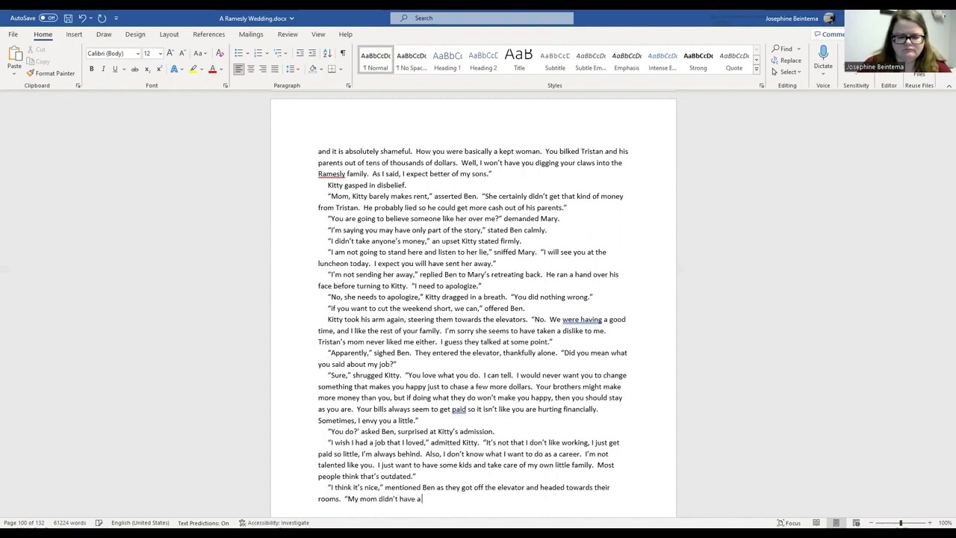
text( career)
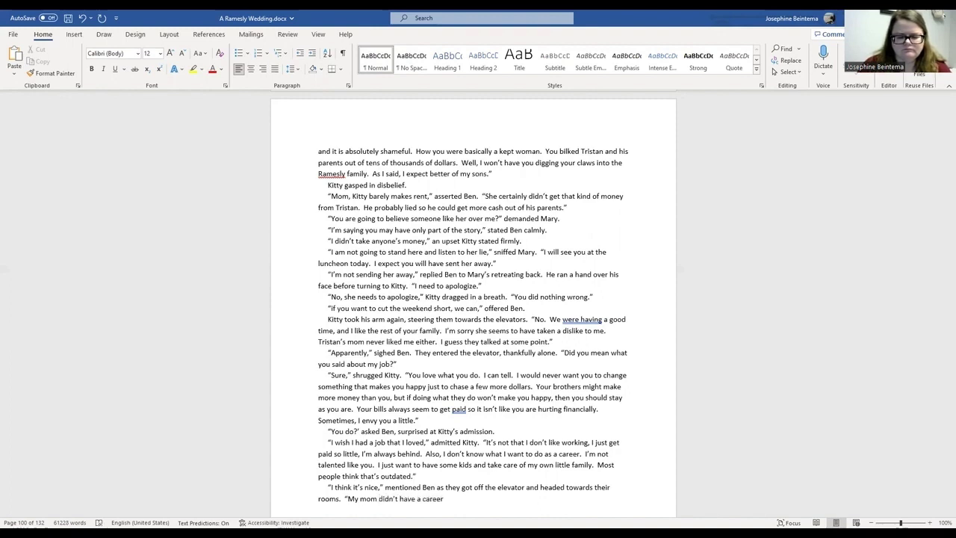
text(.  S)
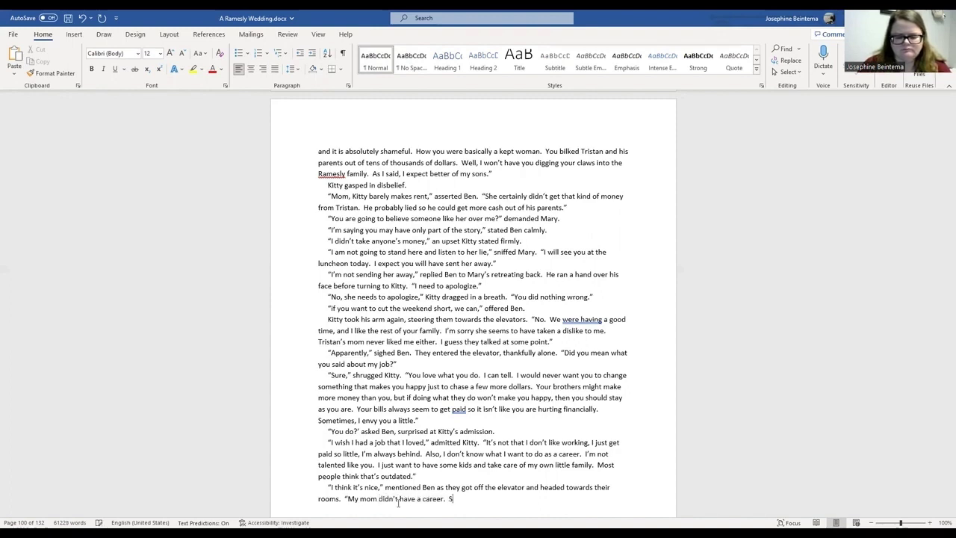
text(he does charity work, but)
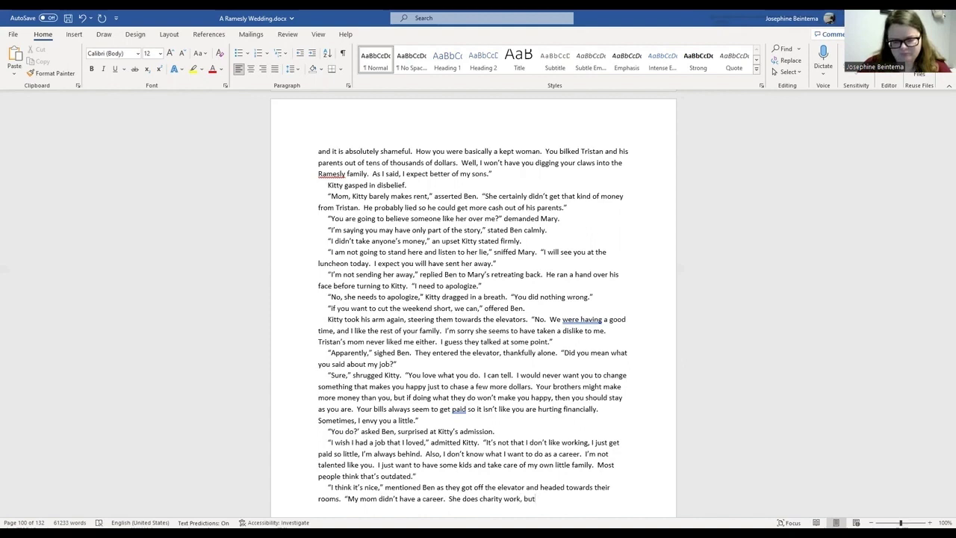
text( I don't recal)
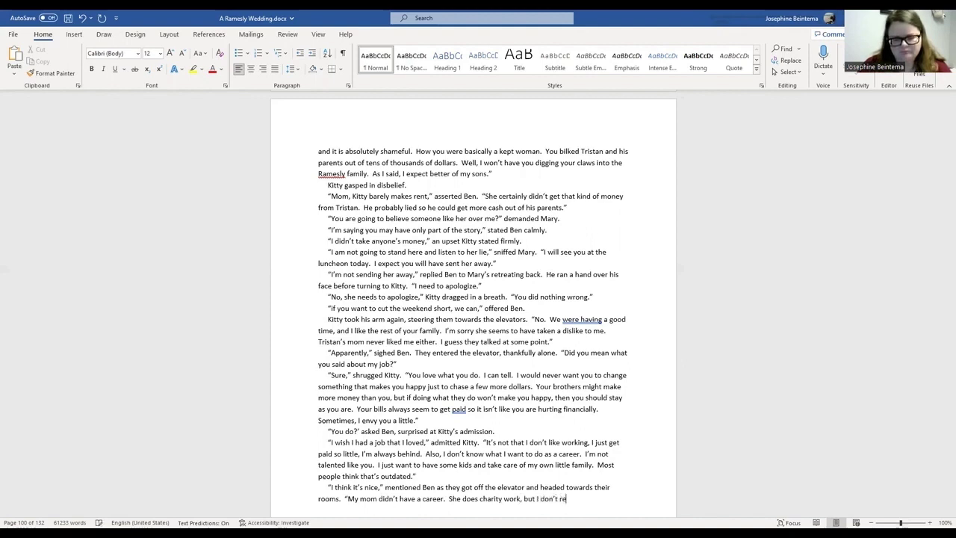
text(l her every)
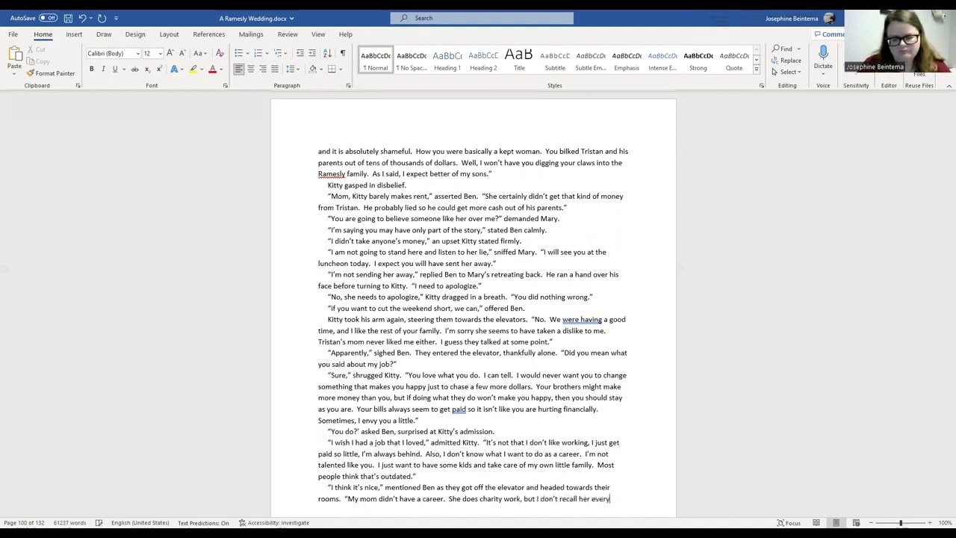
text( having a job)
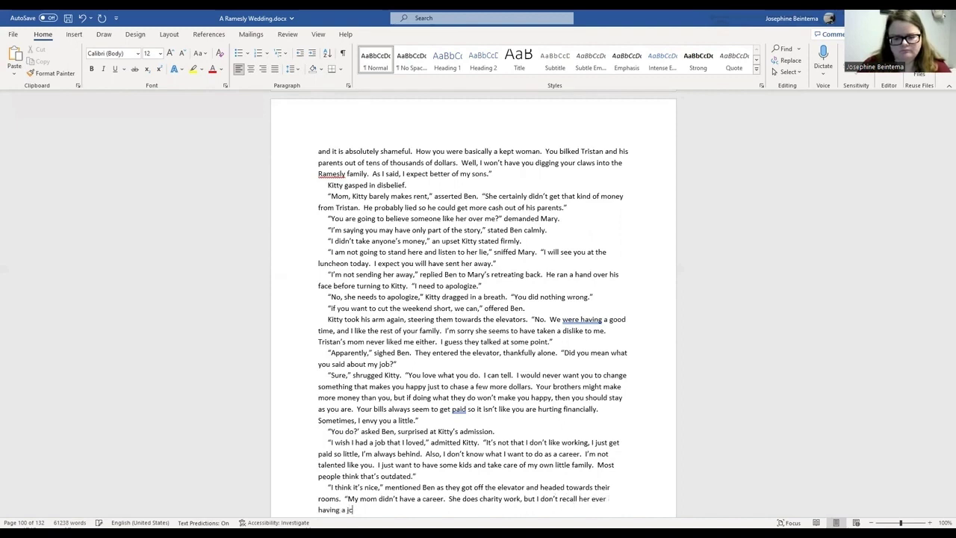
text(.)
text(")
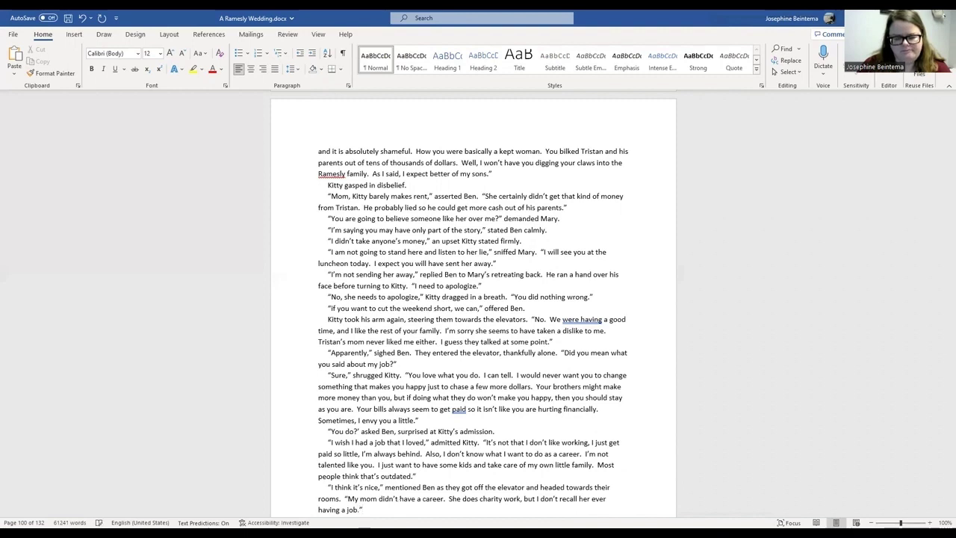
Step: End Ben's reply, in the same paragraph, with: Of course, we were mostly left to the care of the nanny.”
key(Return)
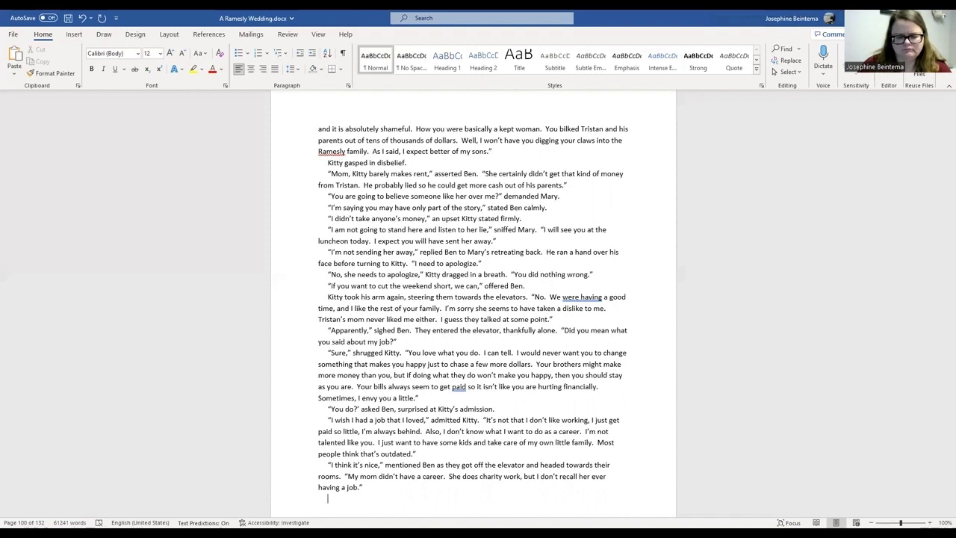
key(BackSpace)
text(Of course,)
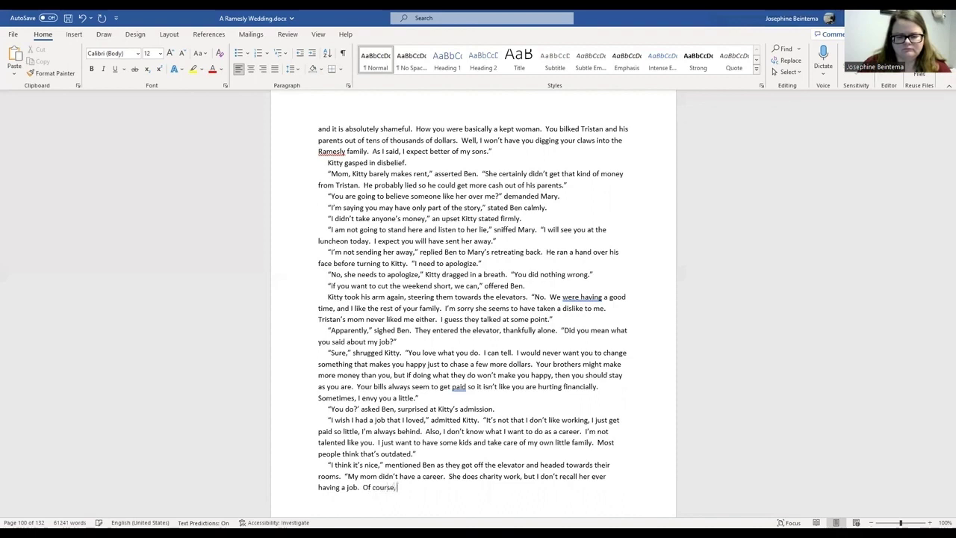
text( we were mostly )
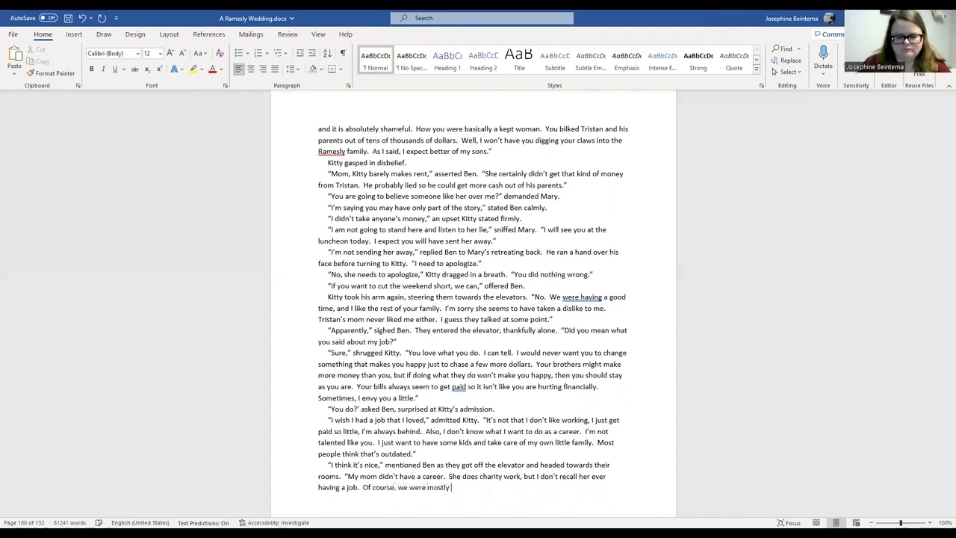
text(left to the care of t)
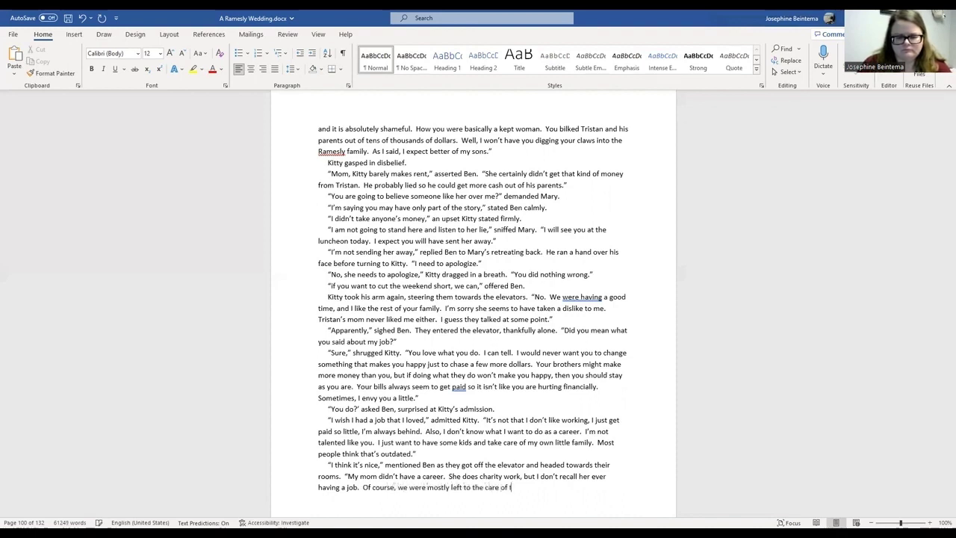
text(he nan)
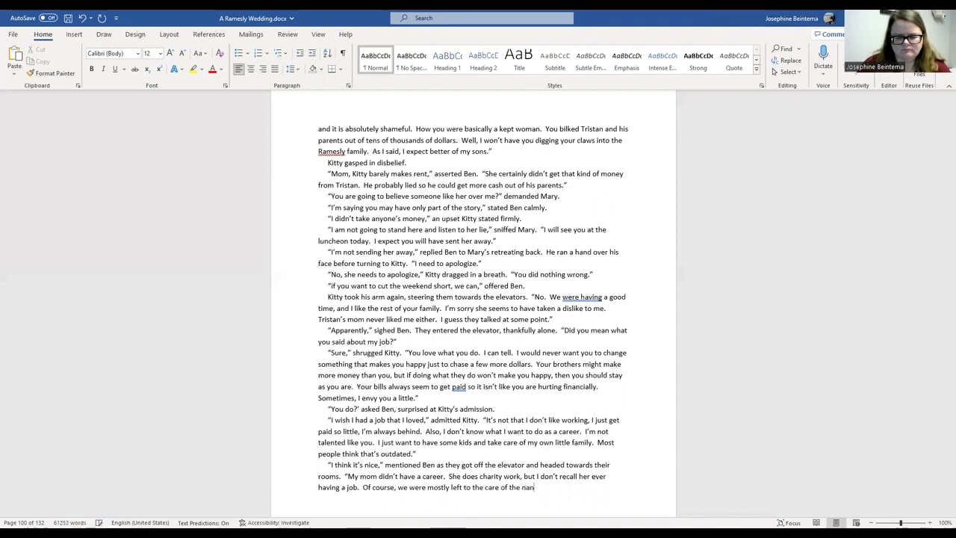
text(ny.")
Step: Add Kitty's paragraph: “I don't want a nanny. I would want to raise my own kids,” replied Kitty
key(Return)
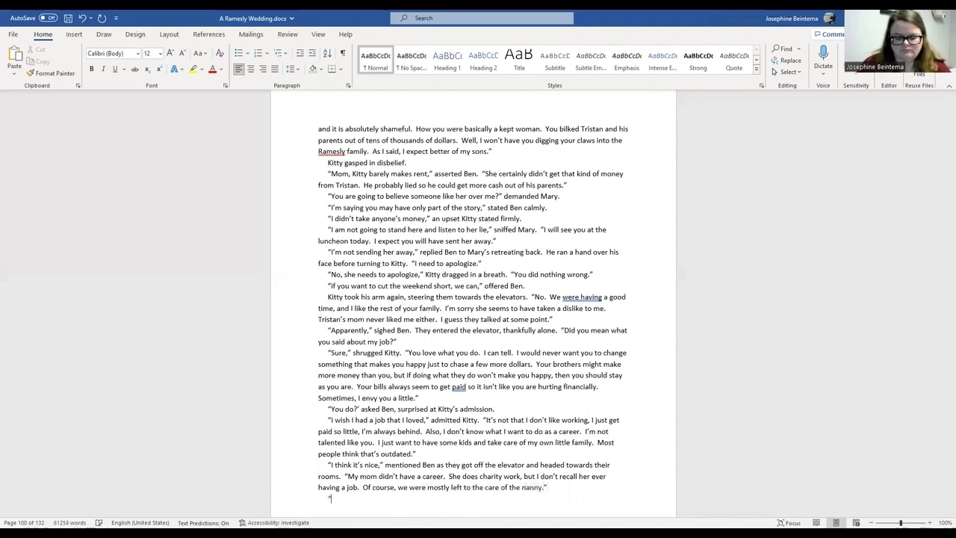
text("I don't want a nann)
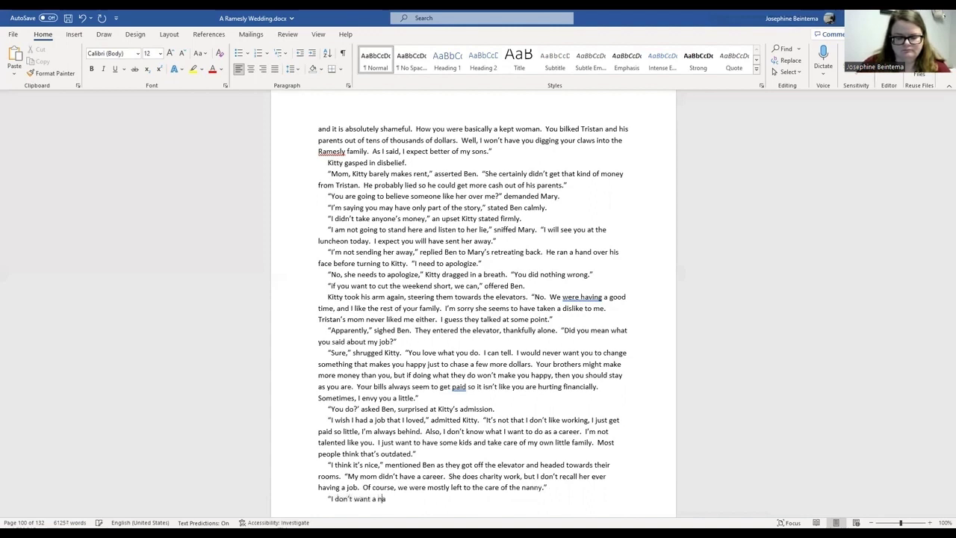
text(y.")
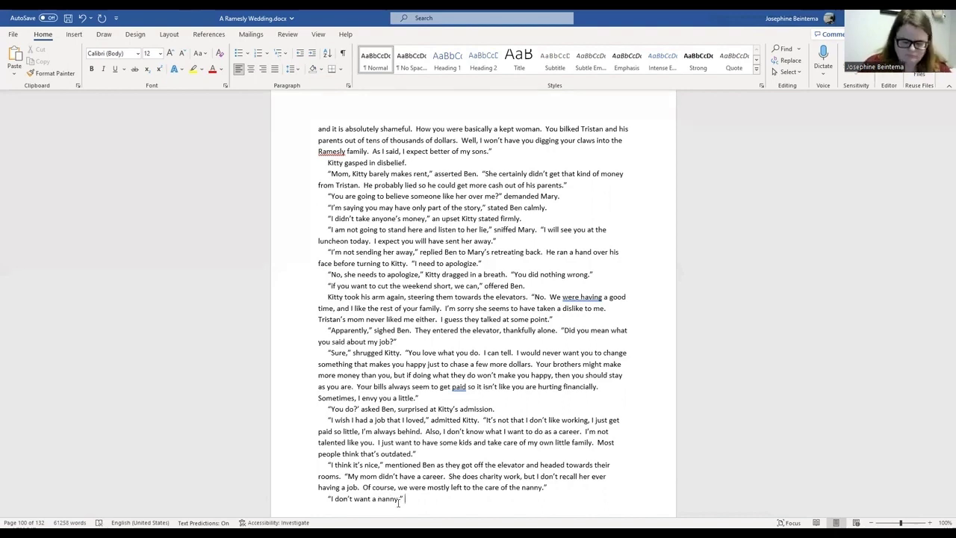
key(BackSpace)
key(BackSpace)
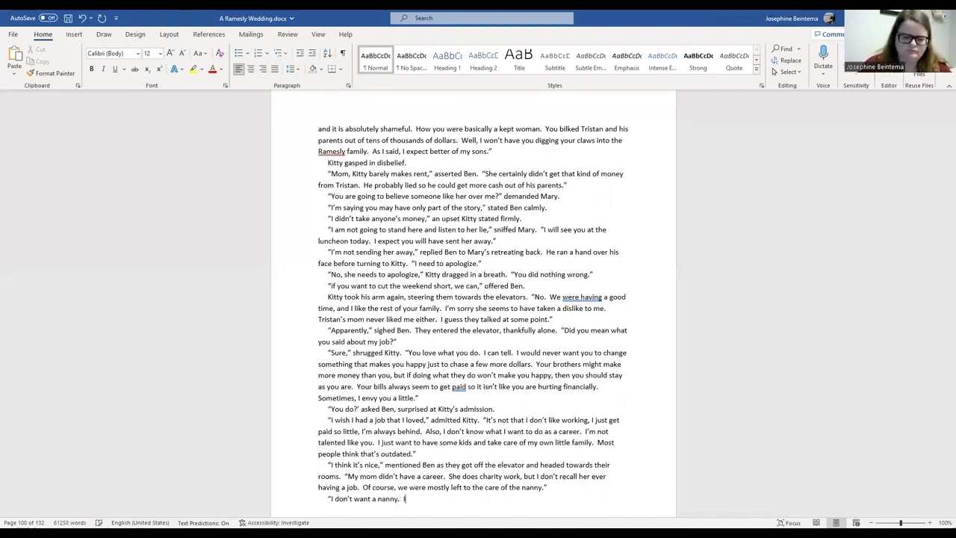
text(I would want to )
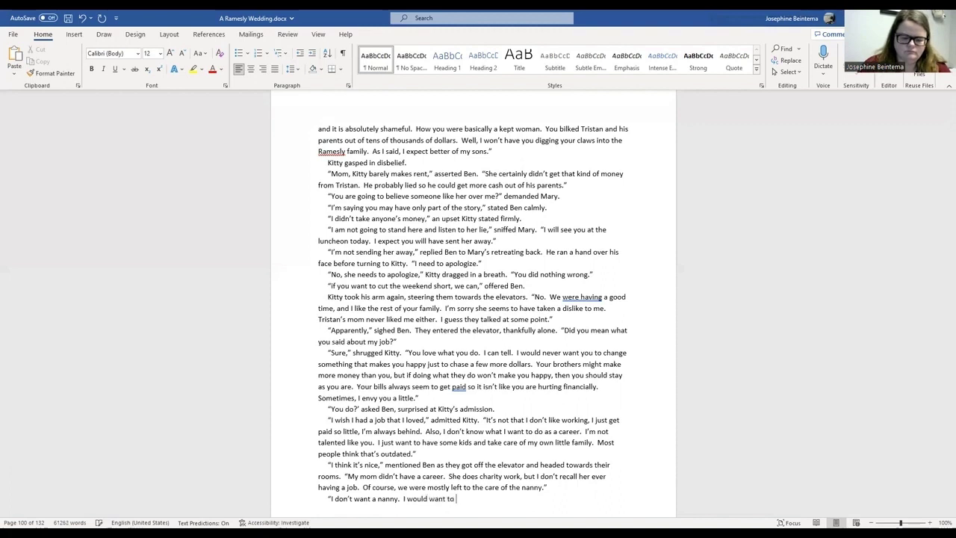
text(raise my)
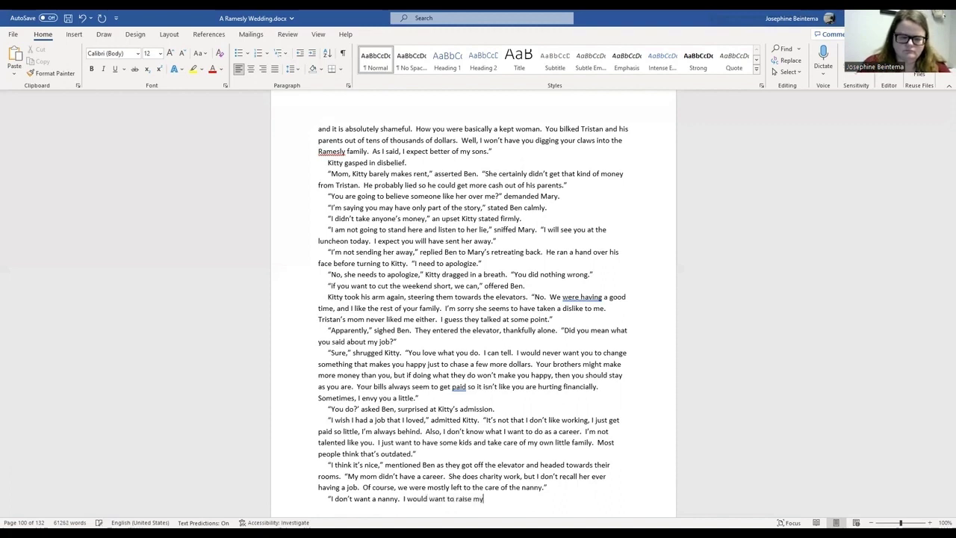
text( own kids," )
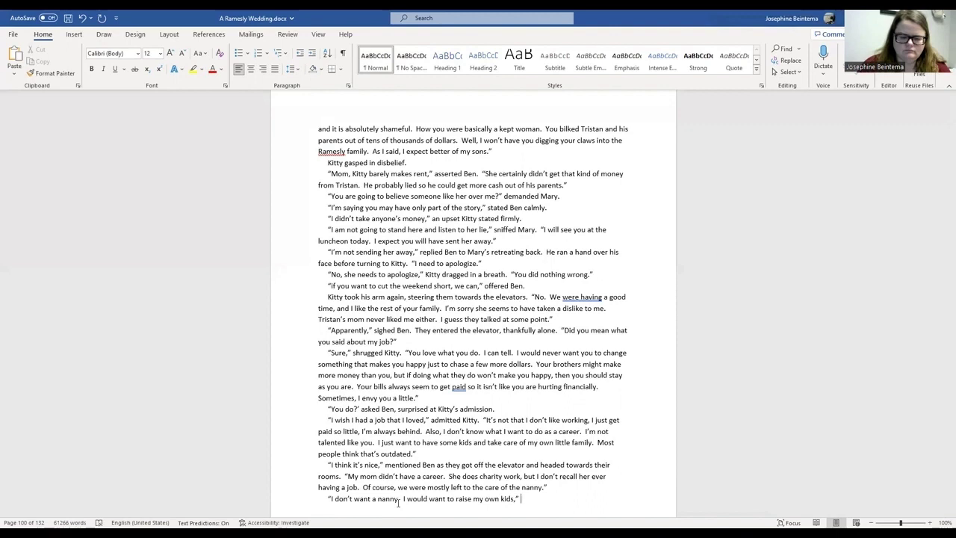
text(replied Ki)
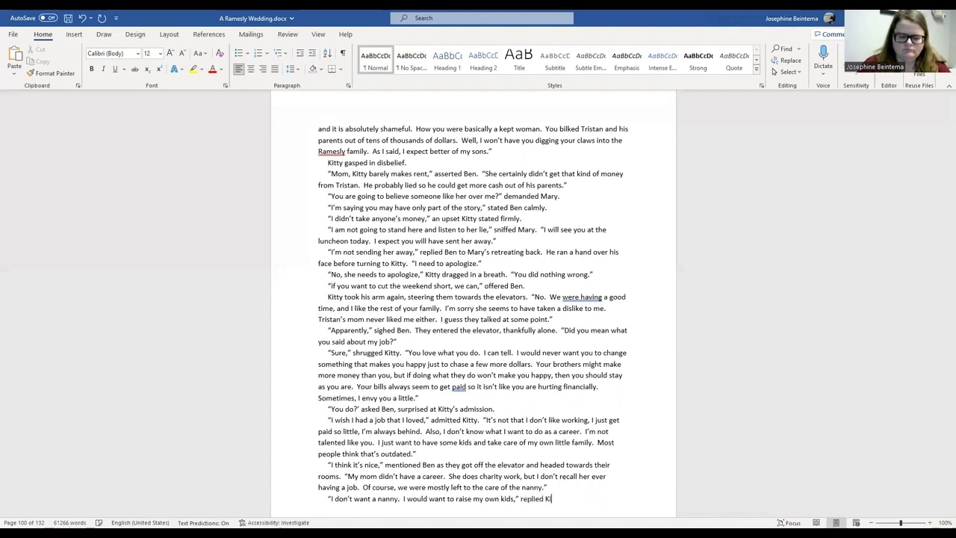
text(tty)
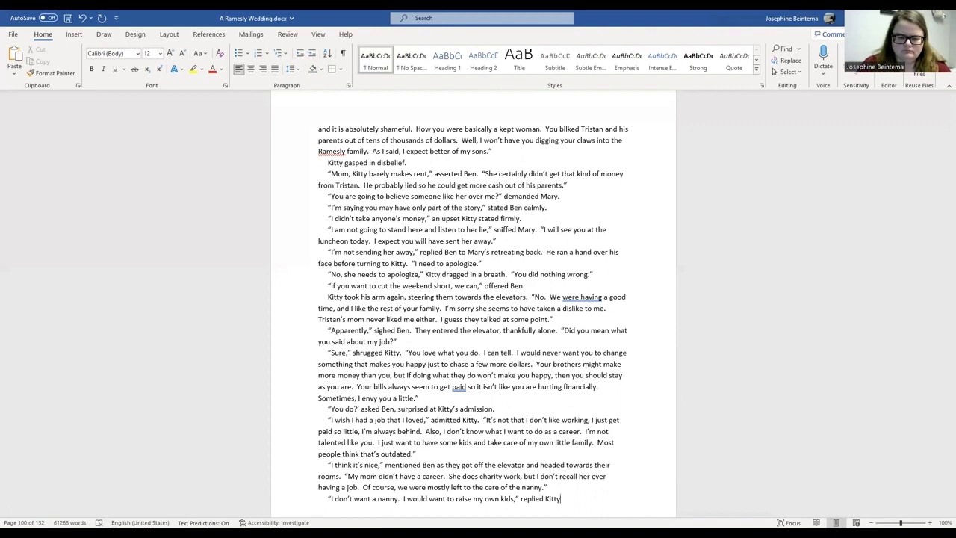
text(.)
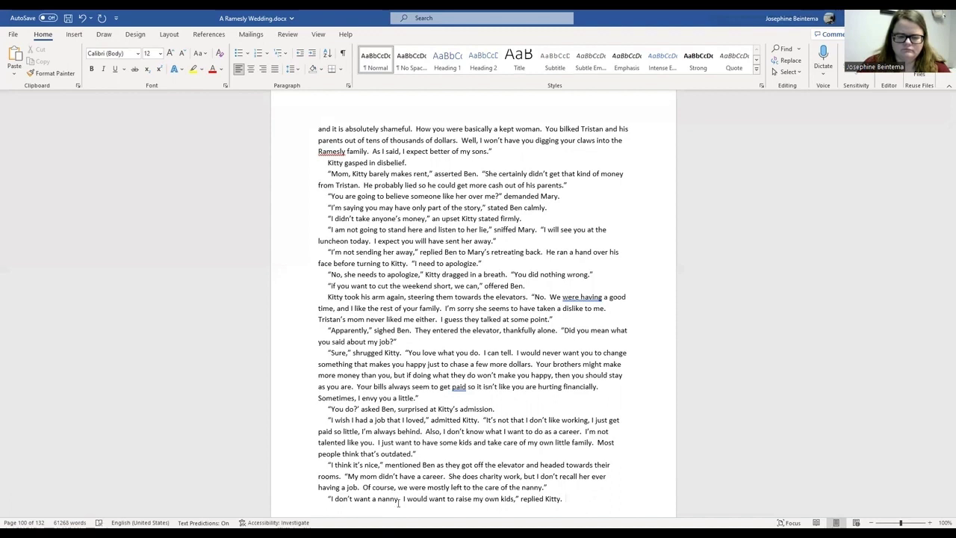
Step: Continue Kitty's paragraph with: “I thought I would have that with Tristan but I
text("I thought I would have th)
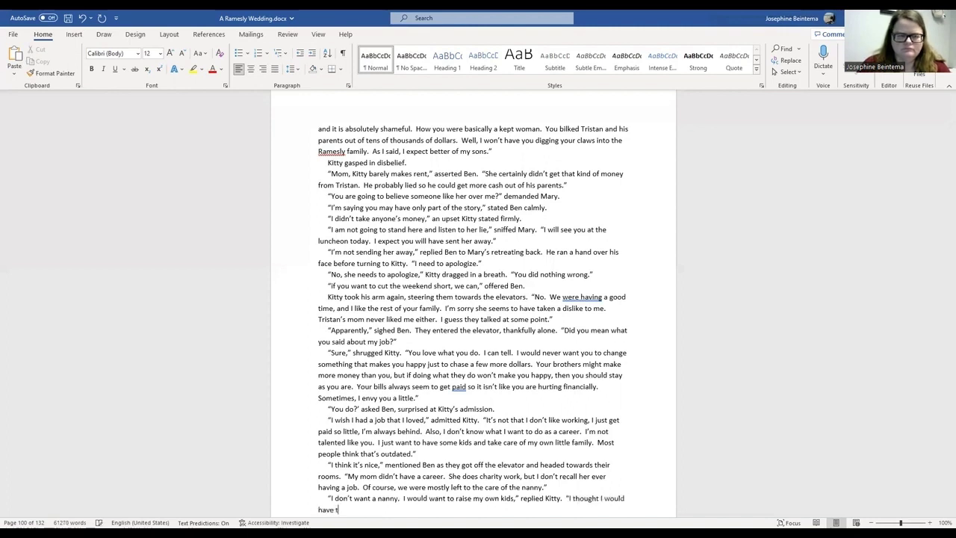
text(at with Tristan)
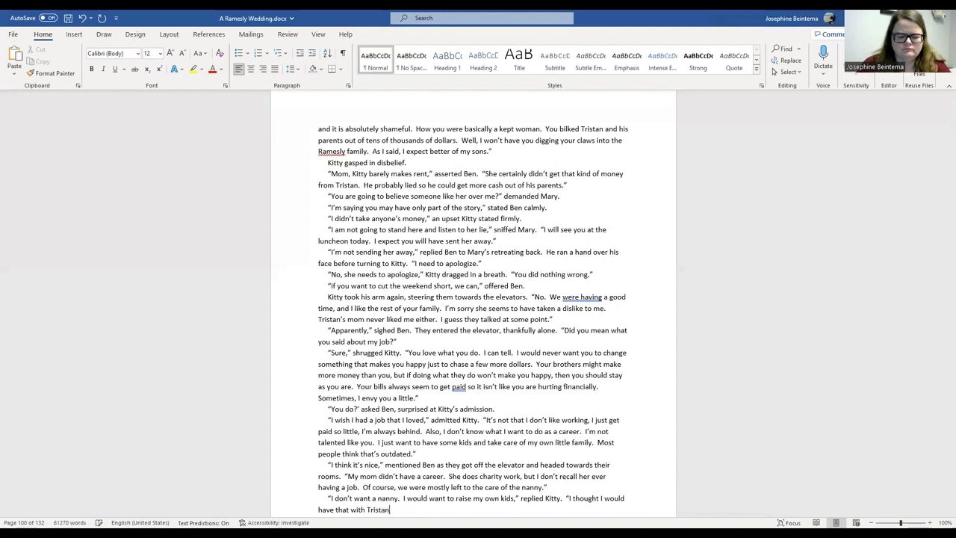
text( but I h)
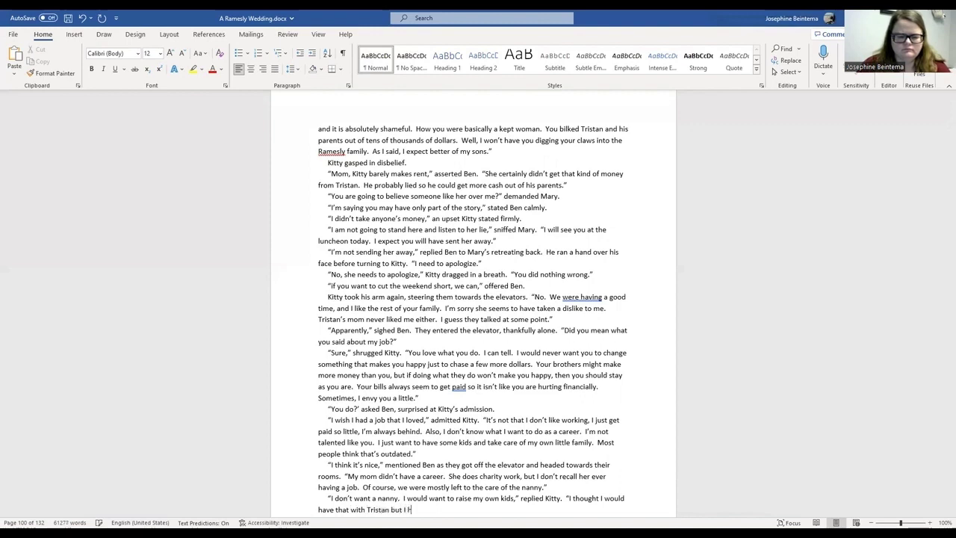
Step: Continue Kitty's sentence with: have realized since that Tristan isn't any good for me. I don't think I was really good for him either
text(ave realized since that Tristan isn’t any good for me.  I don’t think I)
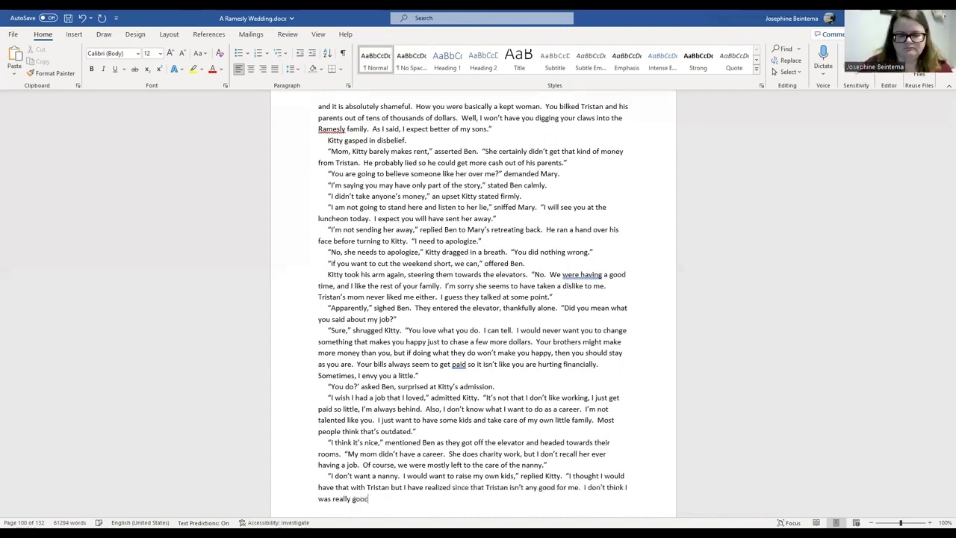
text(ither.  )
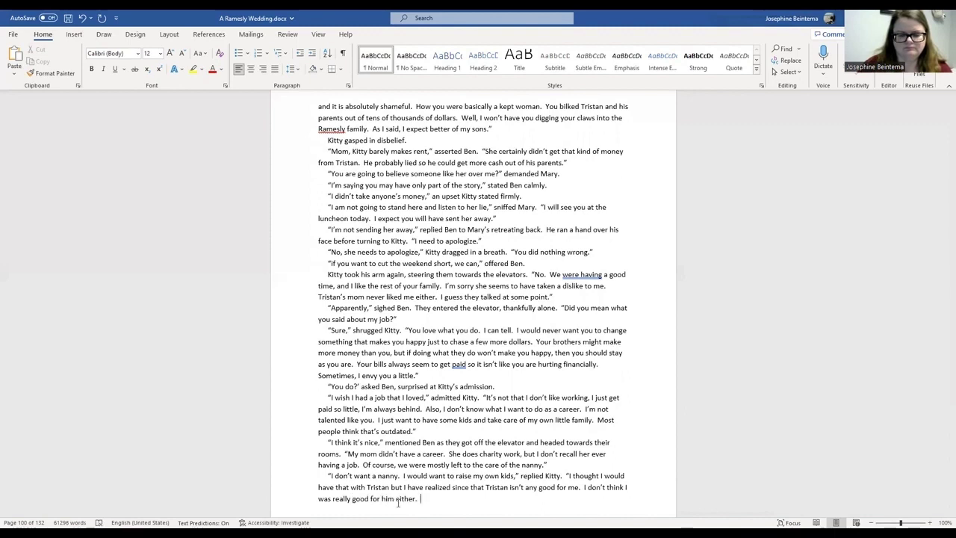
text(I)
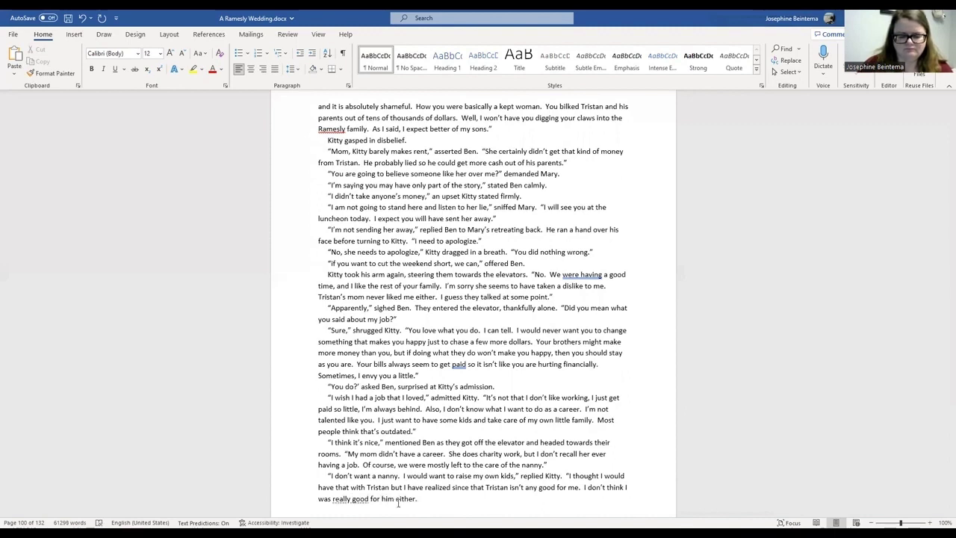
Step: Continue Kitty's paragraph with: Mya and Hailee were right, I was more in love with the idea of what
text(Mya)
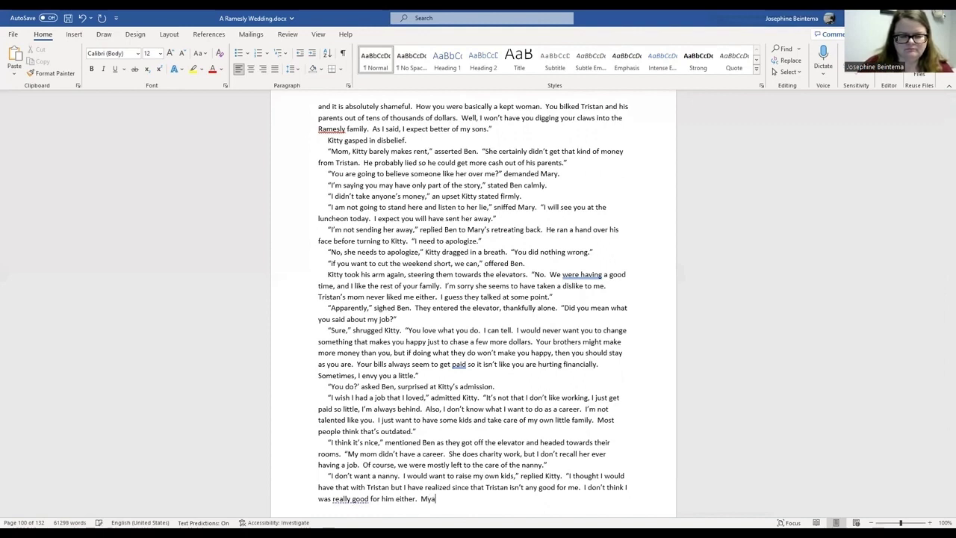
text( and Hailee we)
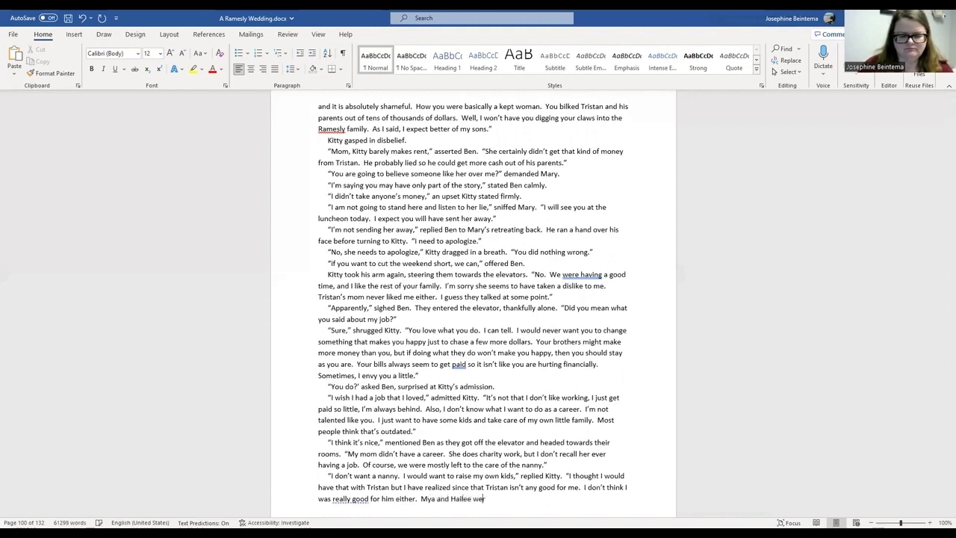
text(re right, I wa)
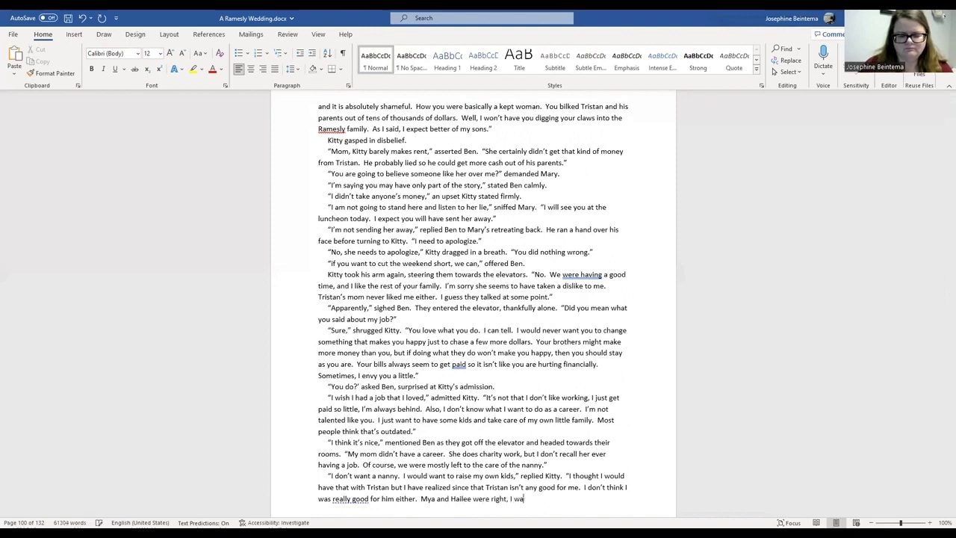
text(s more in f)
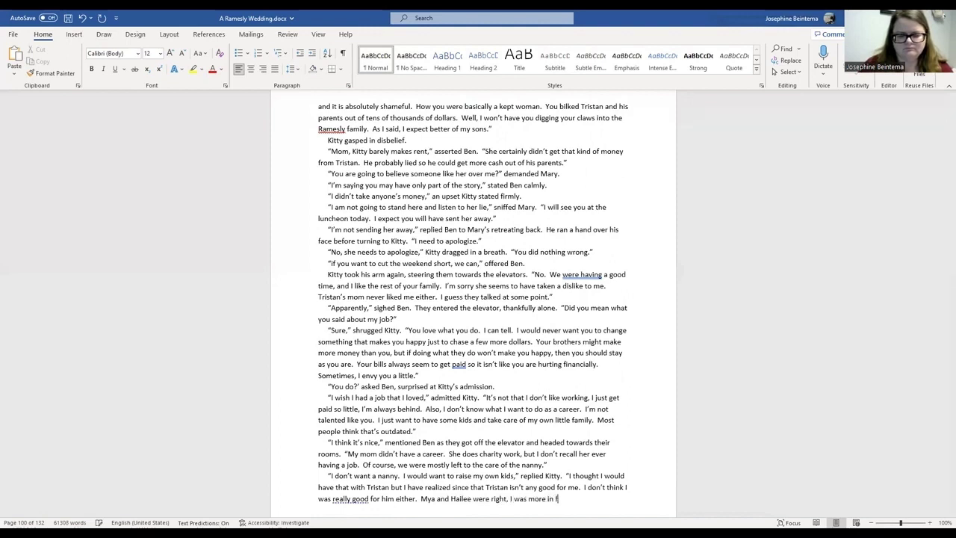
key(BackSpace)
text(love with the idea of what)
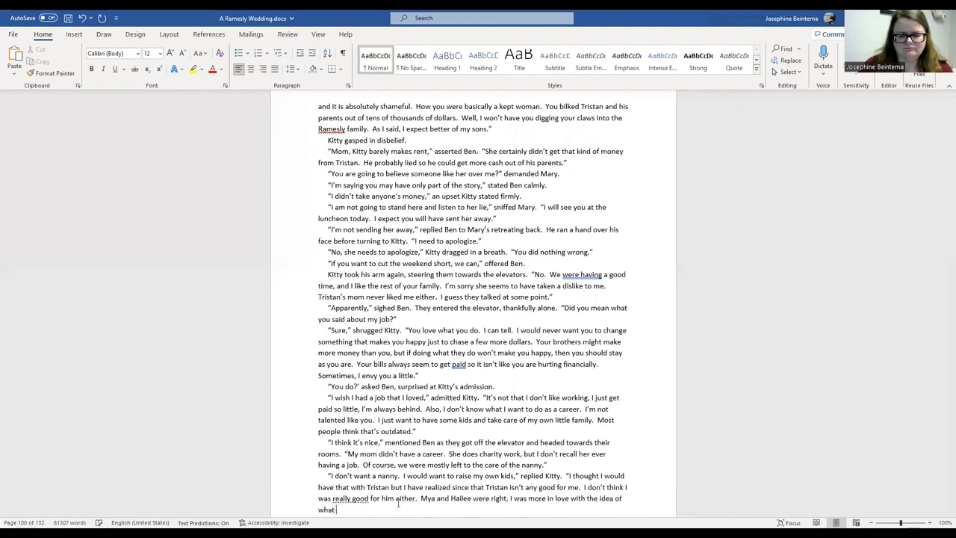
Step: End Kitty's sentence and speech with: I thought he could give me.” and begin a new paragraph
text( I thought he could give me than)
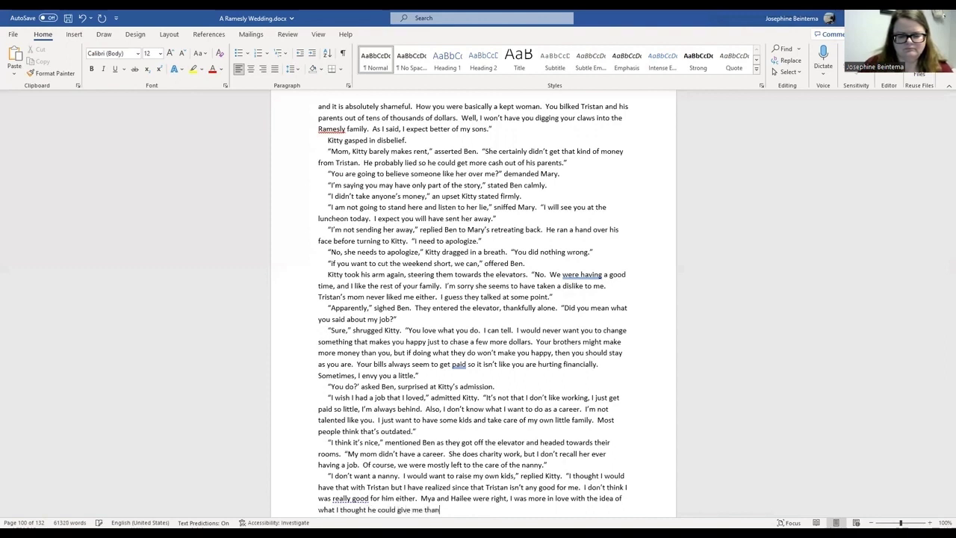
key(BackSpace)
key(BackSpace)
key(BackSpace)
key(BackSpace)
key(BackSpace)
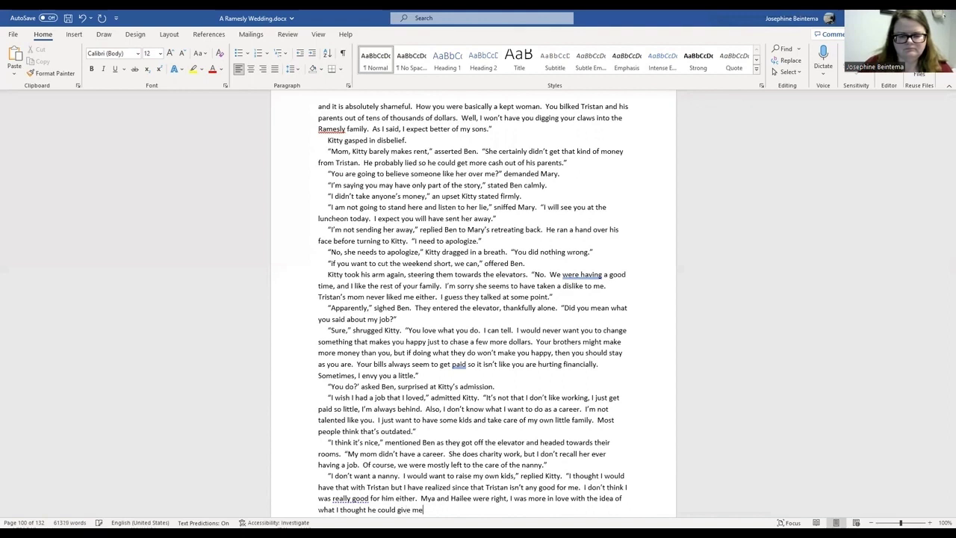
text(.)
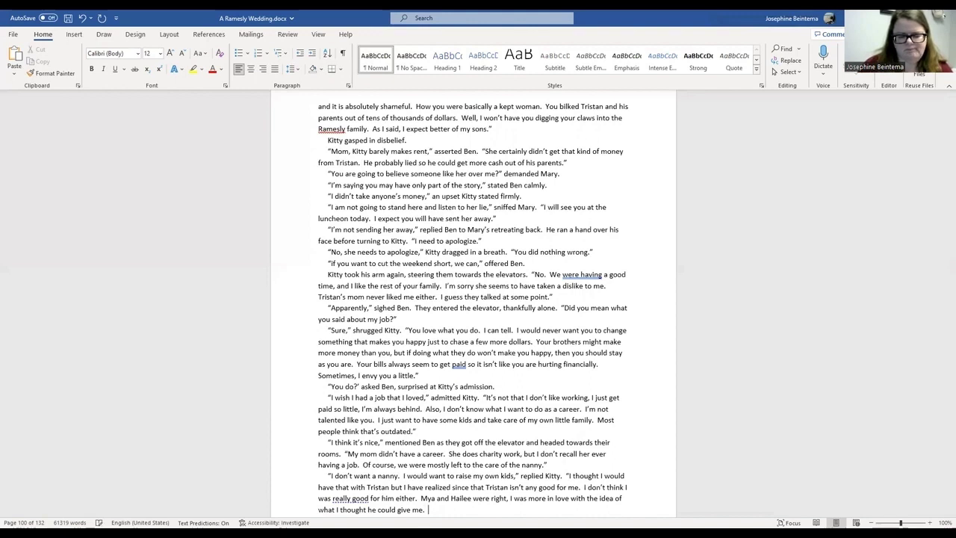
text(We)
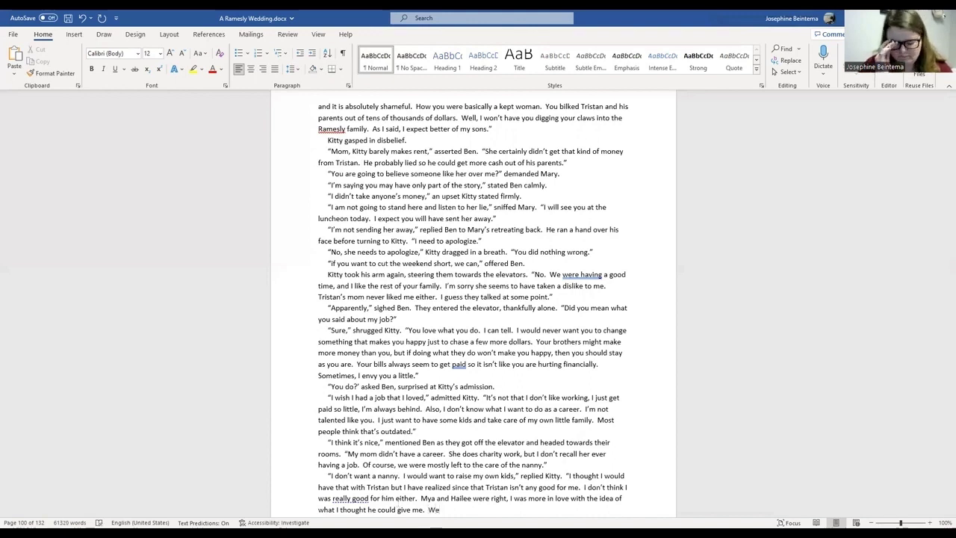
key(BackSpace)
key(BackSpace)
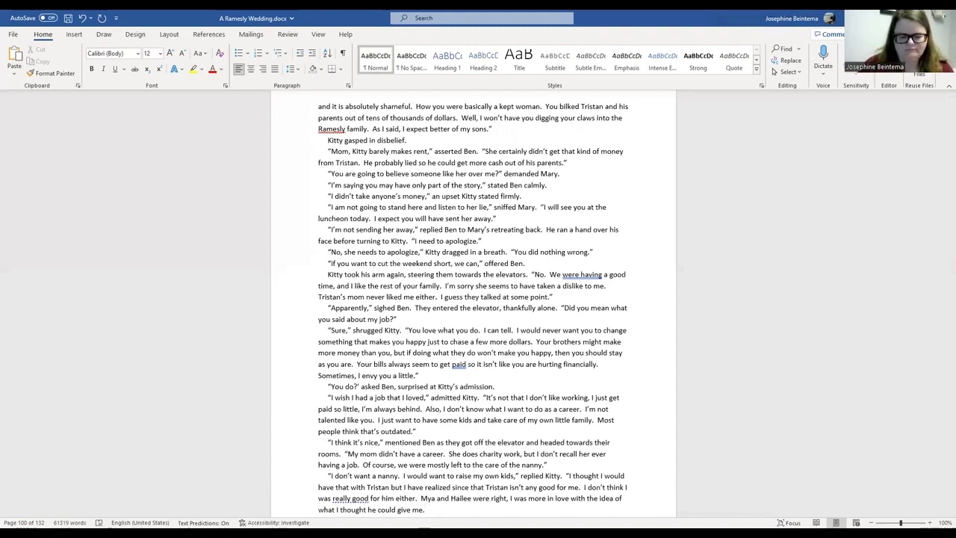
text(")
key(Return)
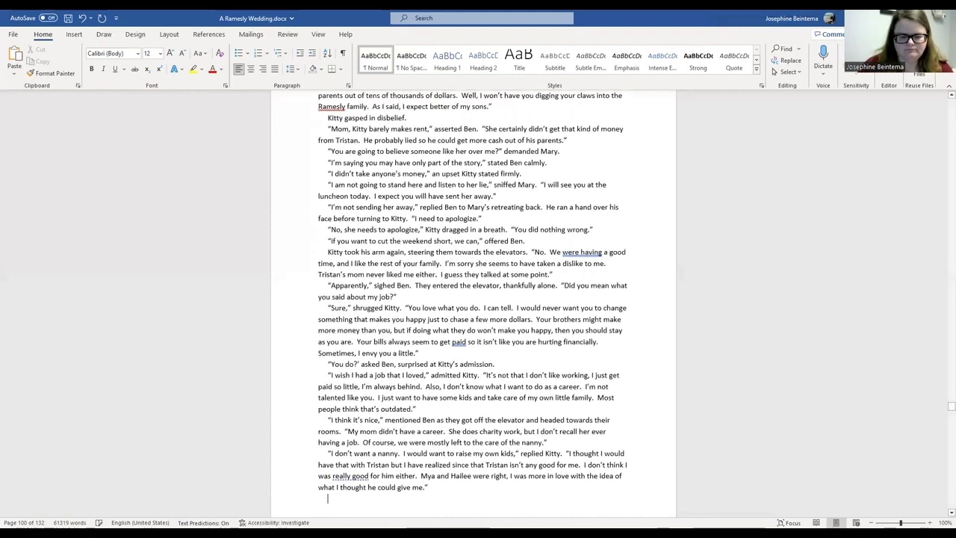
text(Kitty held up )
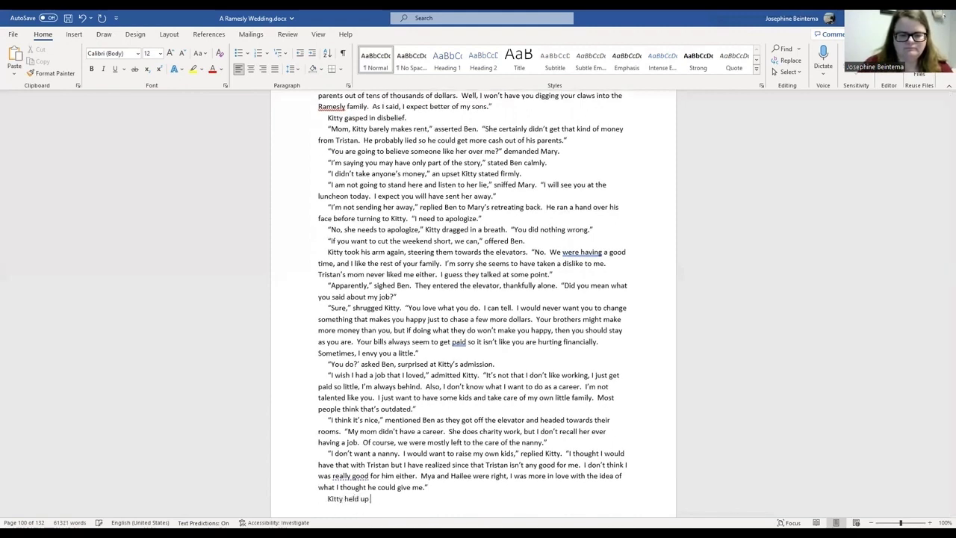
text(her hand)
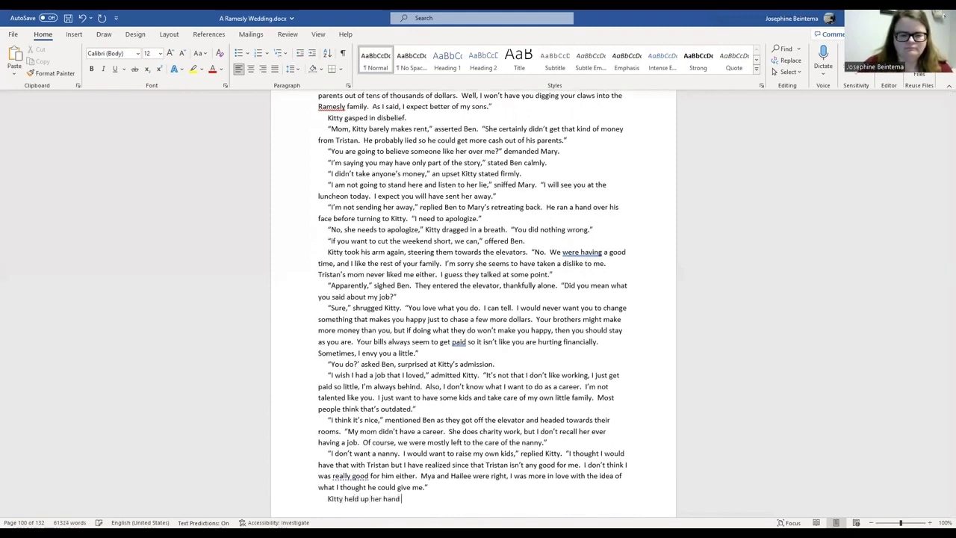
text( to stop Be)
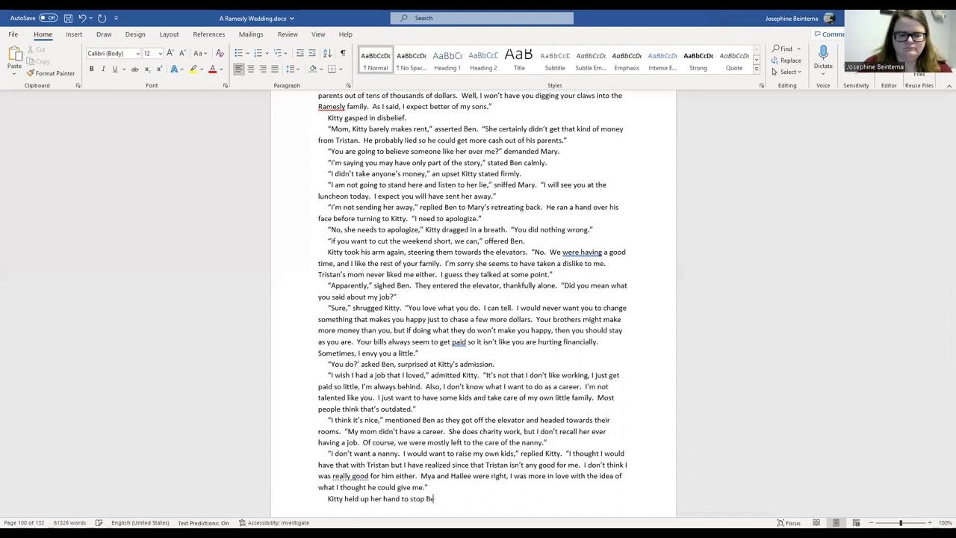
text(n from pro)
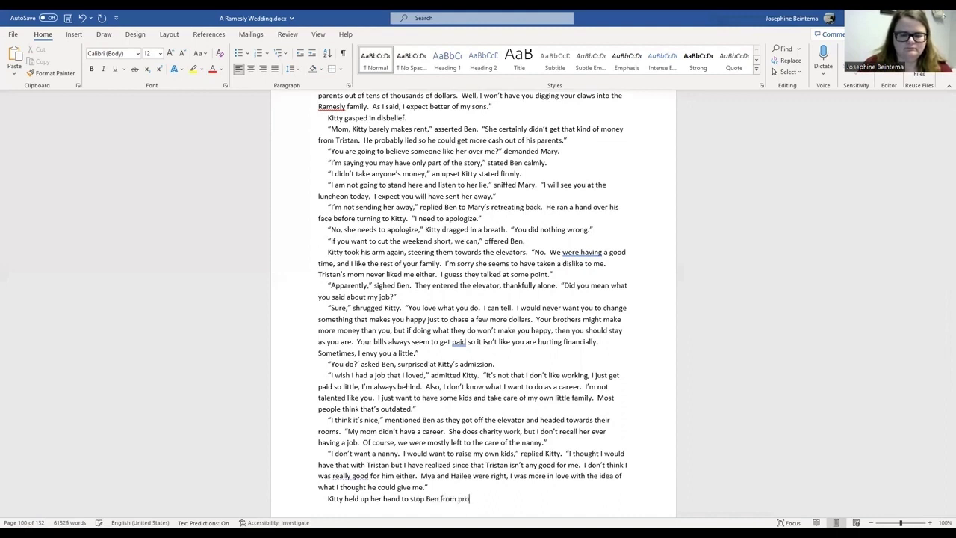
text(testin)
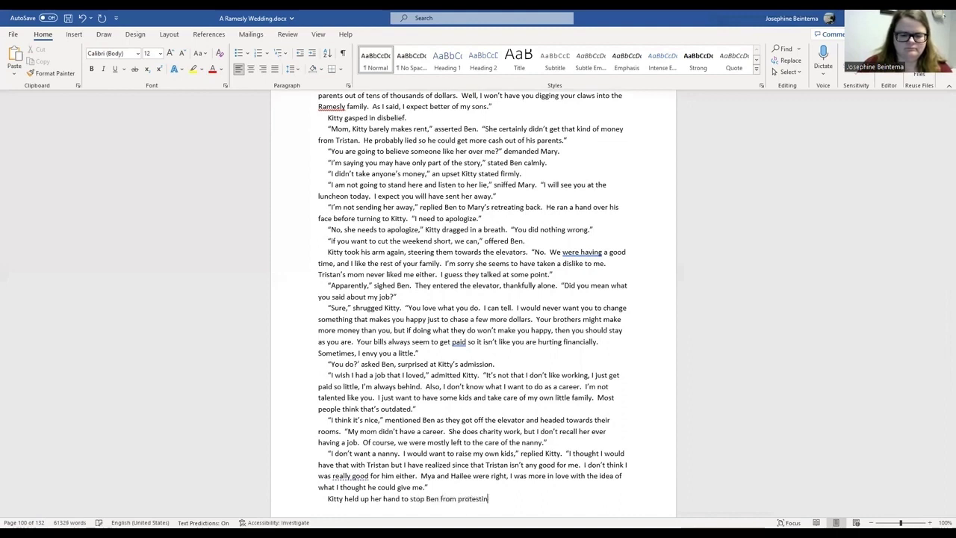
key(BackSpace)
key(BackSpace)
key(BackSpace)
key(BackSpace)
key(BackSpace)
key(BackSpace)
key(BackSpace)
key(BackSpace)
key(BackSpace)
key(BackSpace)
key(BackSpace)
key(BackSpace)
key(BackSpace)
key(BackSpace)
key(BackSpace)
key(BackSpace)
key(BackSpace)
key(BackSpace)
key(BackSpace)
key(BackSpace)
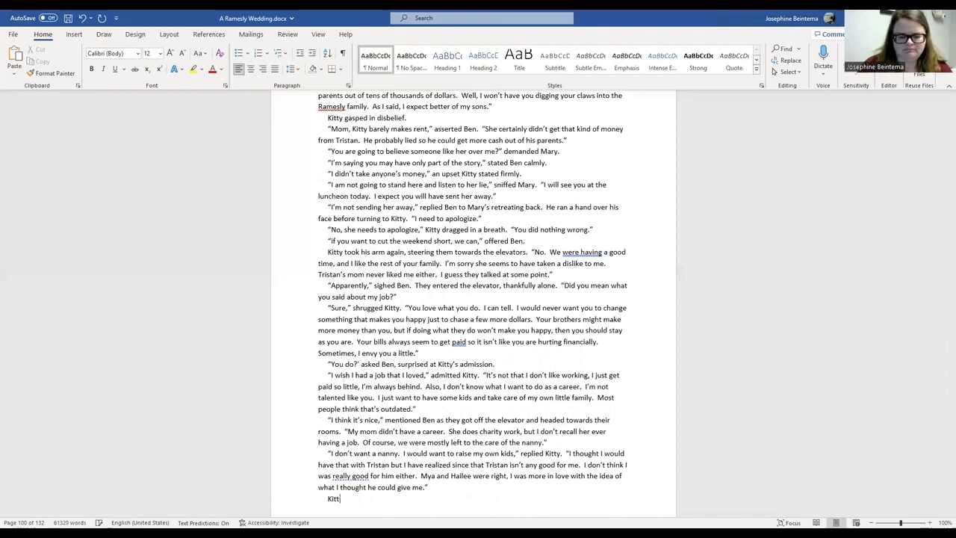
key(BackSpace)
key(BackSpace)
key(BackSpace)
key(BackSpace)
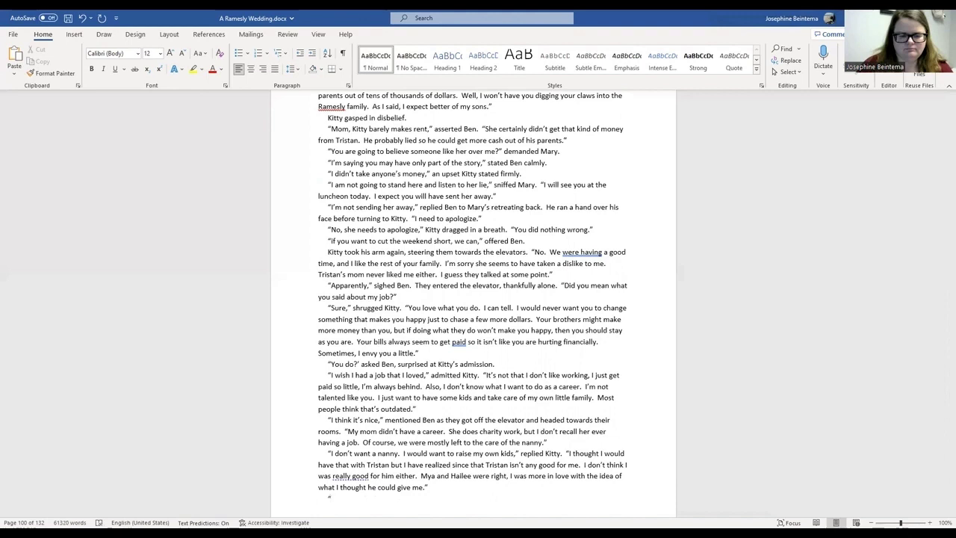
Step: Write Ben's paragraph: Ben paused outside her door. He hesitated. “So are you over Tristan?”
text(Ben paused outside her door.  He hesitated.  “)
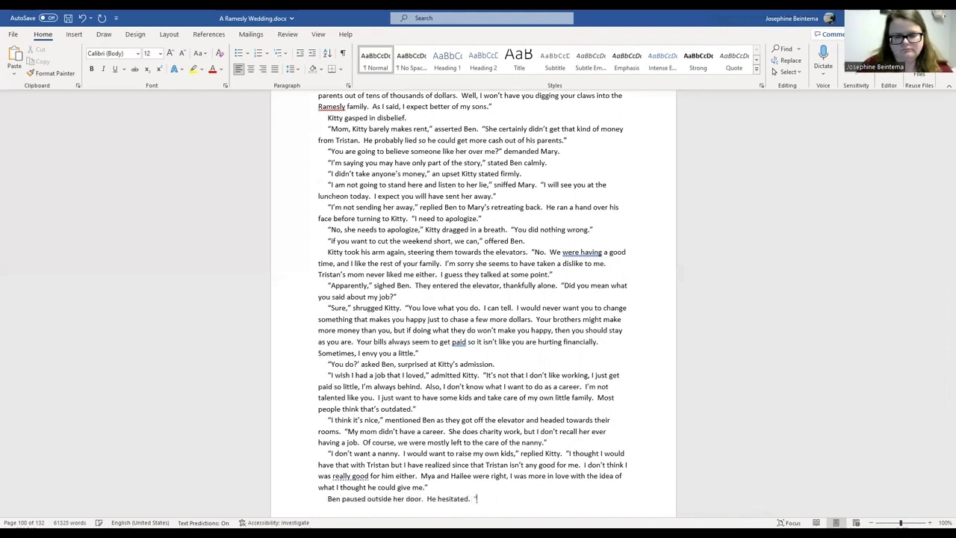
text(So are)
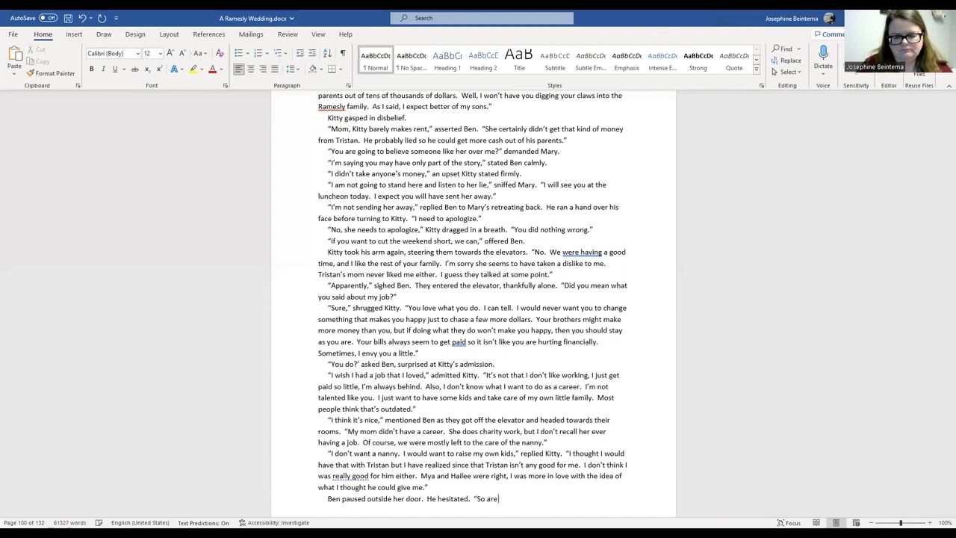
text( you over Trista)
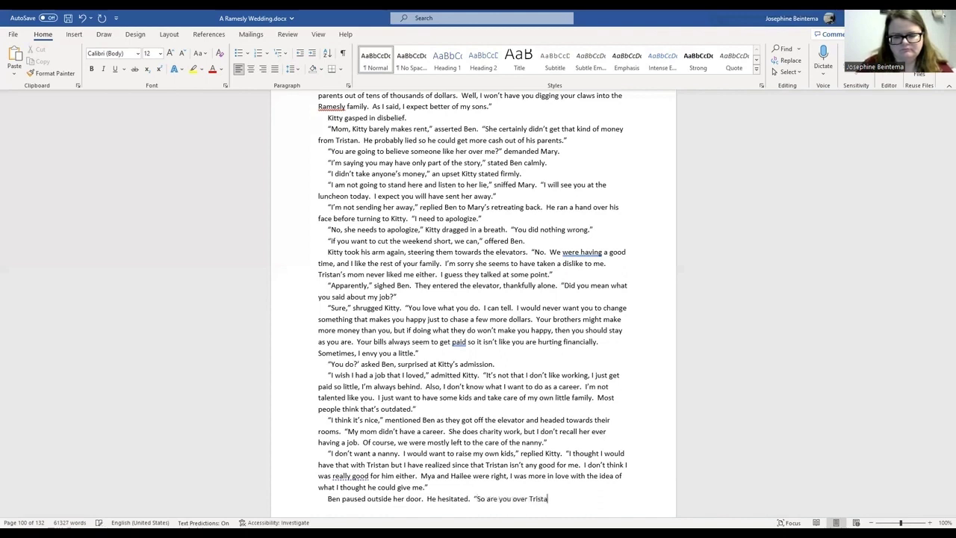
text(n?”)
Step: Extend the last sentence of Kitty's speech, after “he could give me”, with: which isn't a good thing in a relationship
scroll(428, 374, down, 3)
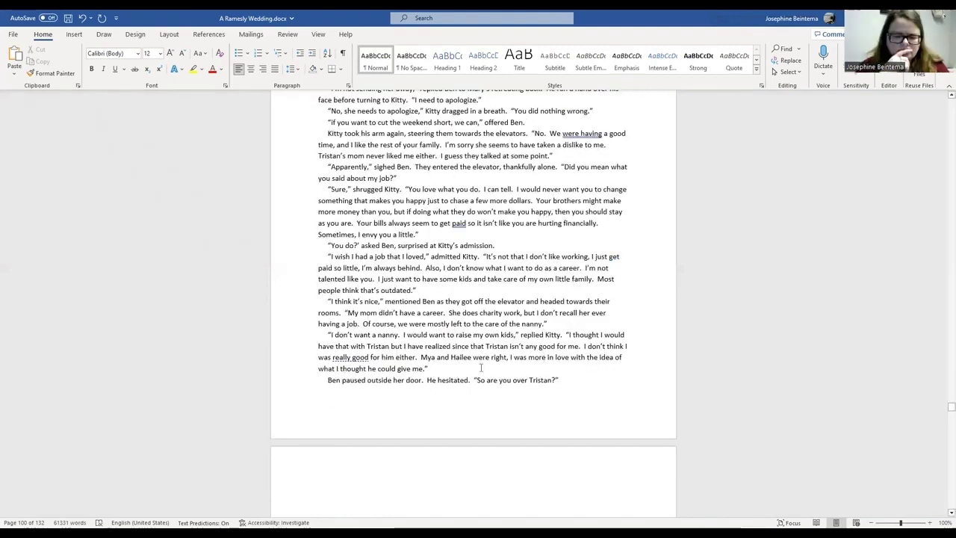
click(426, 369)
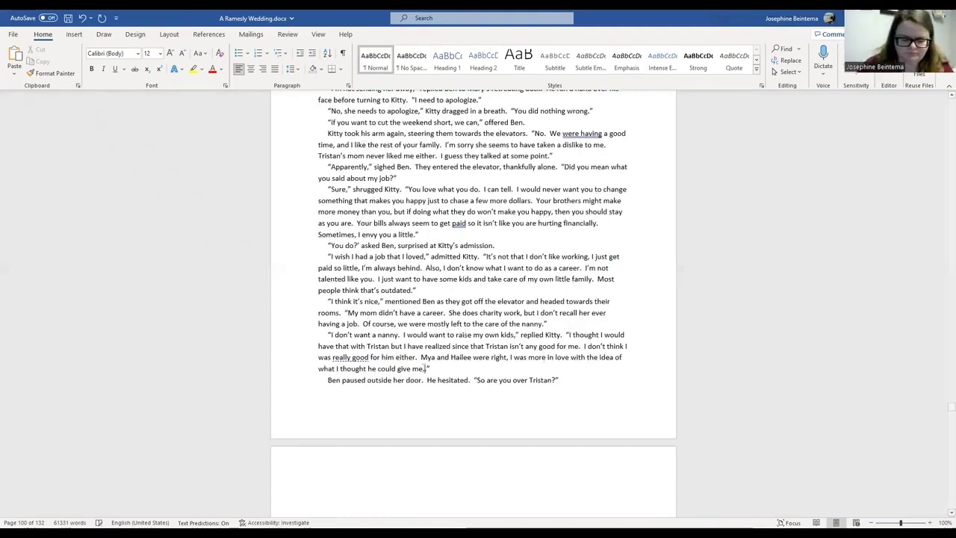
text(T)
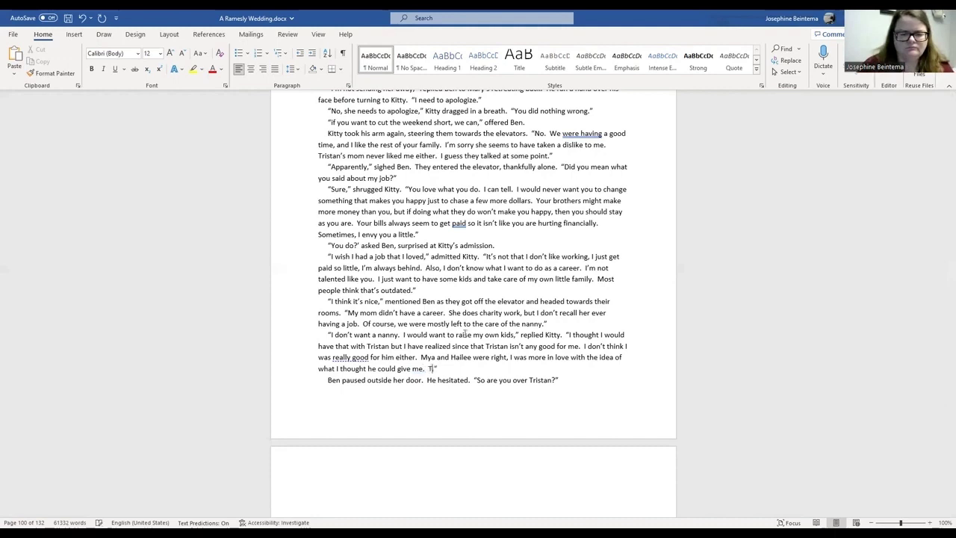
key(BackSpace)
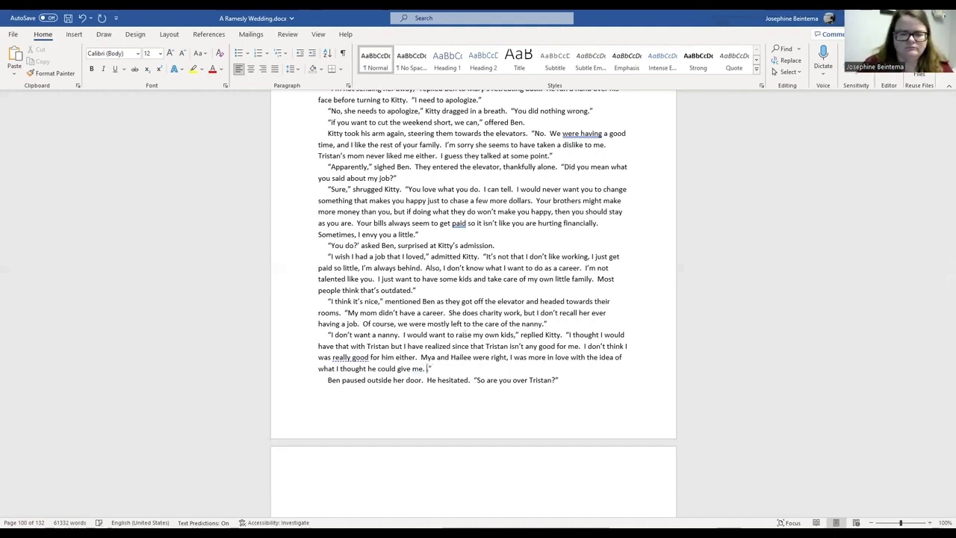
key(BackSpace)
key(BackSpace)
key(BackSpace)
text(which isn)
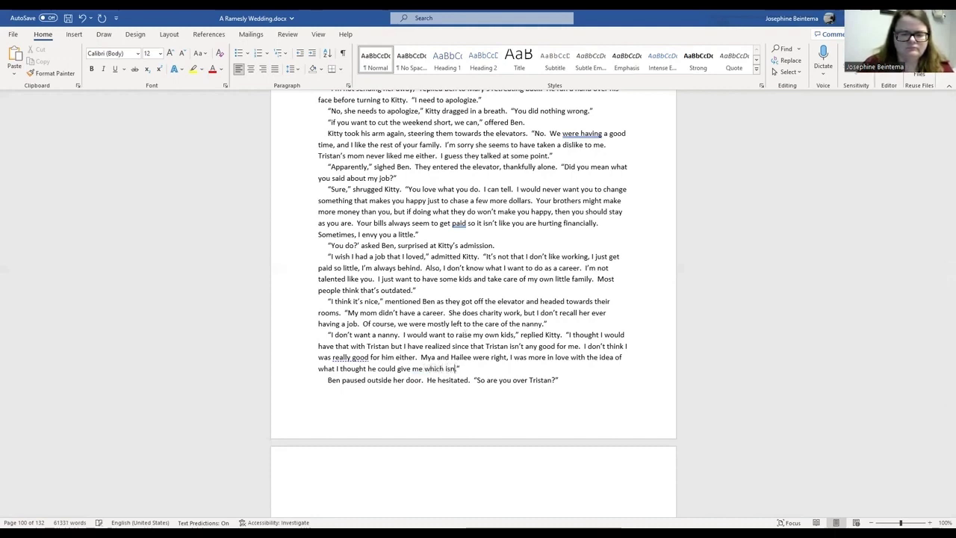
text('t a good thin)
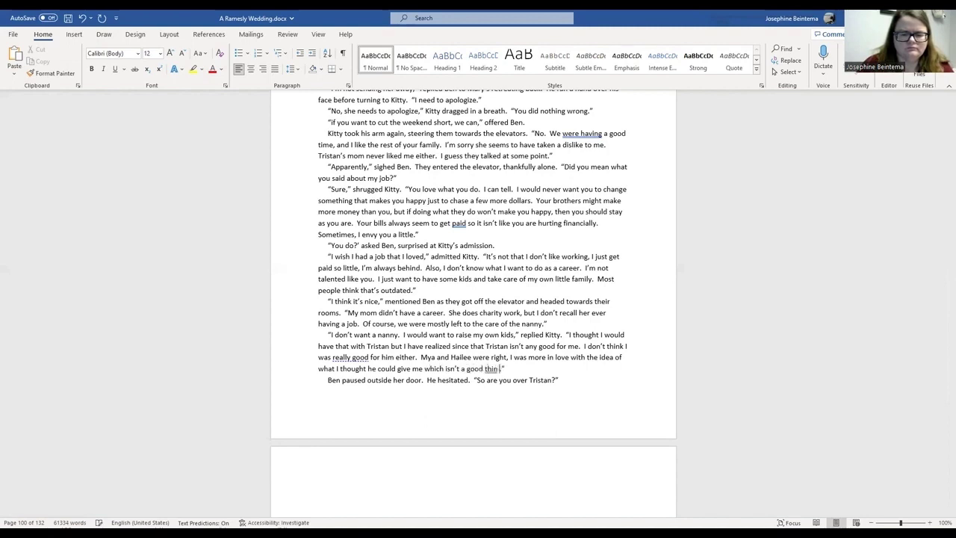
text(g in a relationship.)
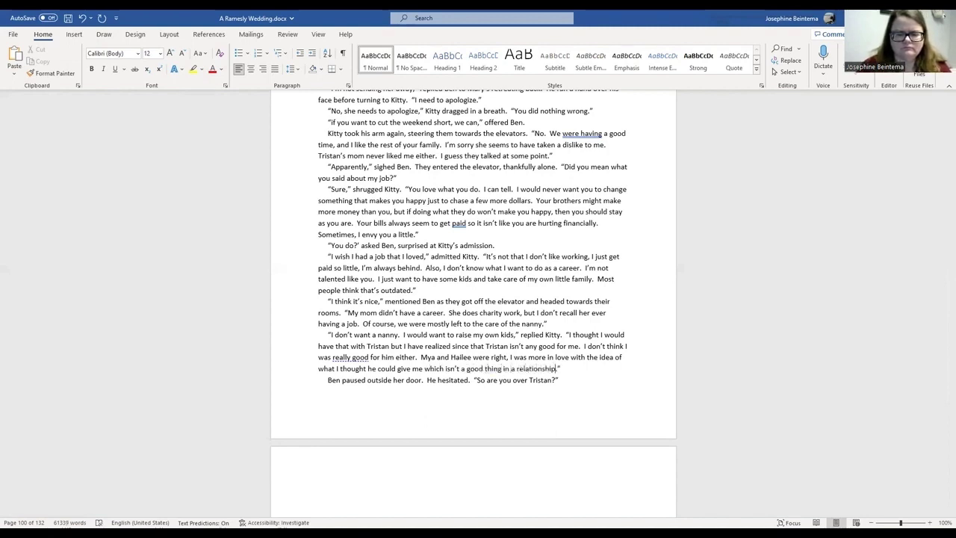